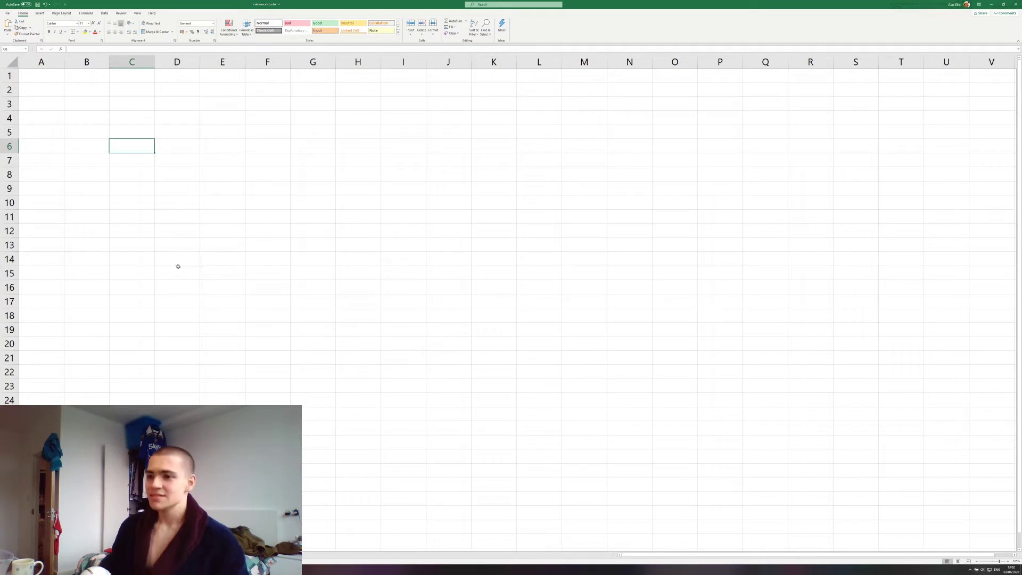
Select cell A21 on the blank Sheet2
scroll(148, 312, "down", 1)
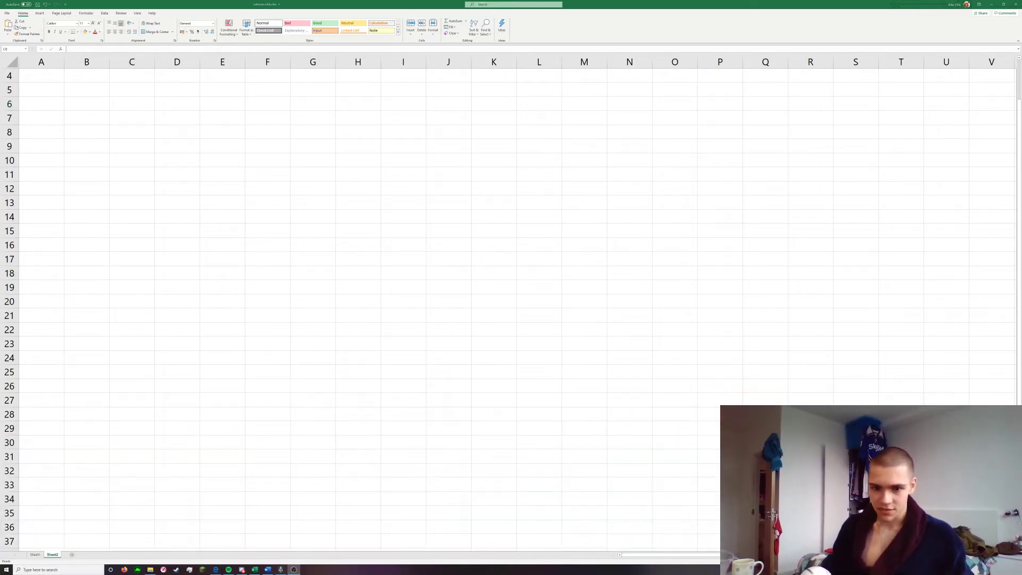
left_click(377, 253)
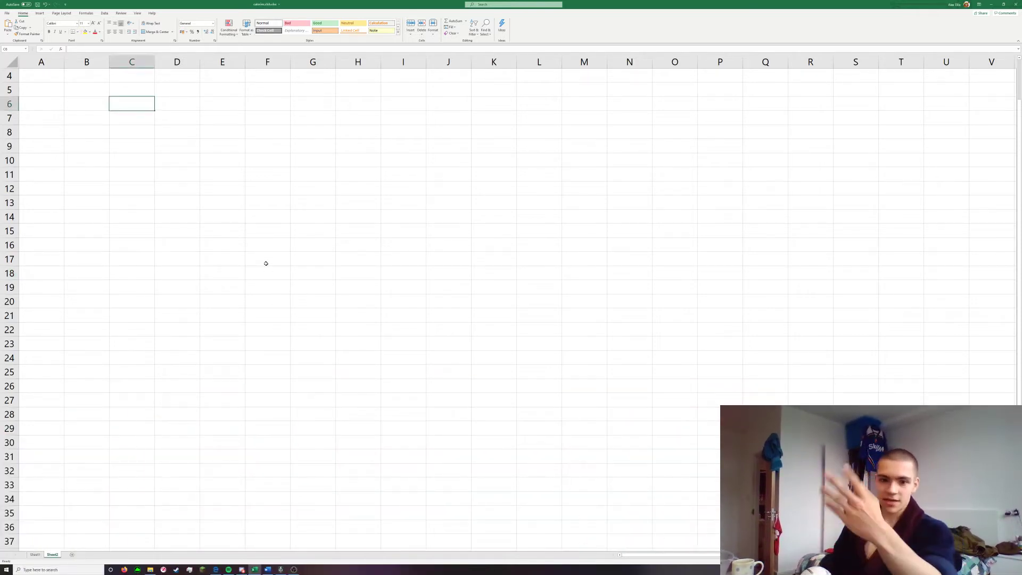
scroll(50, 94, "up", 1)
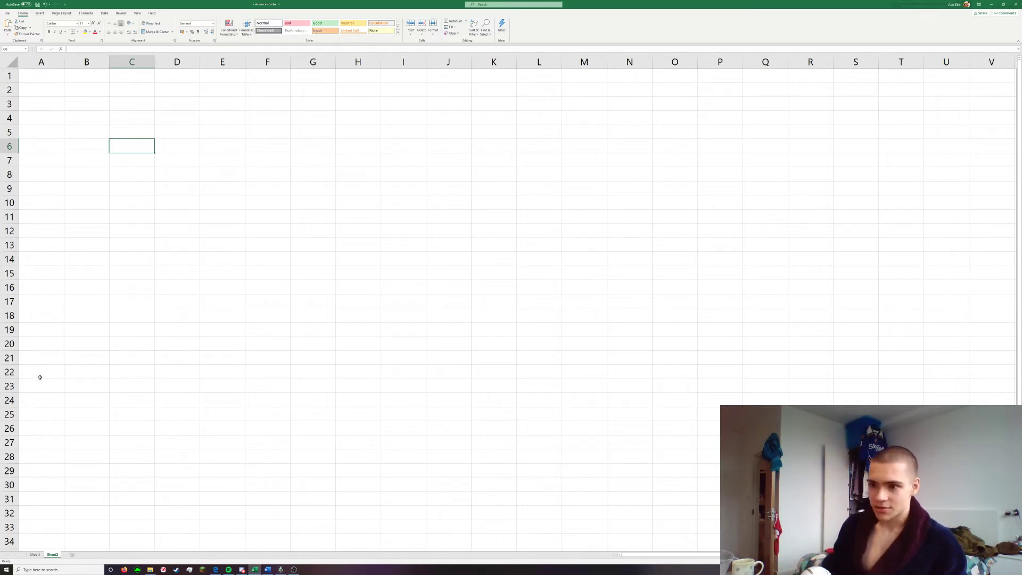
left_click(54, 360)
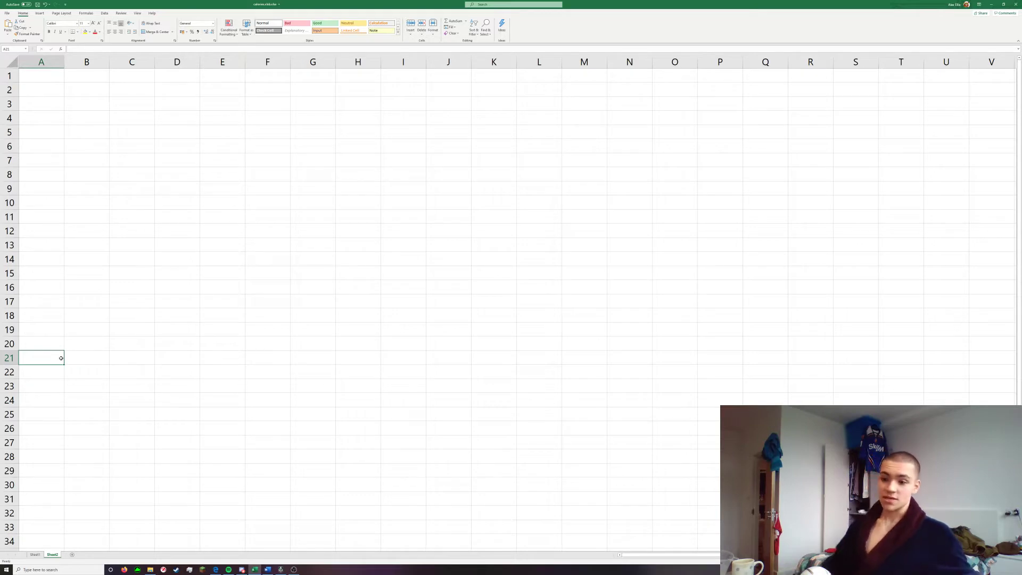
Examine the existing daily calorie and nutrient tracking tables on Sheet1
left_click(41, 556)
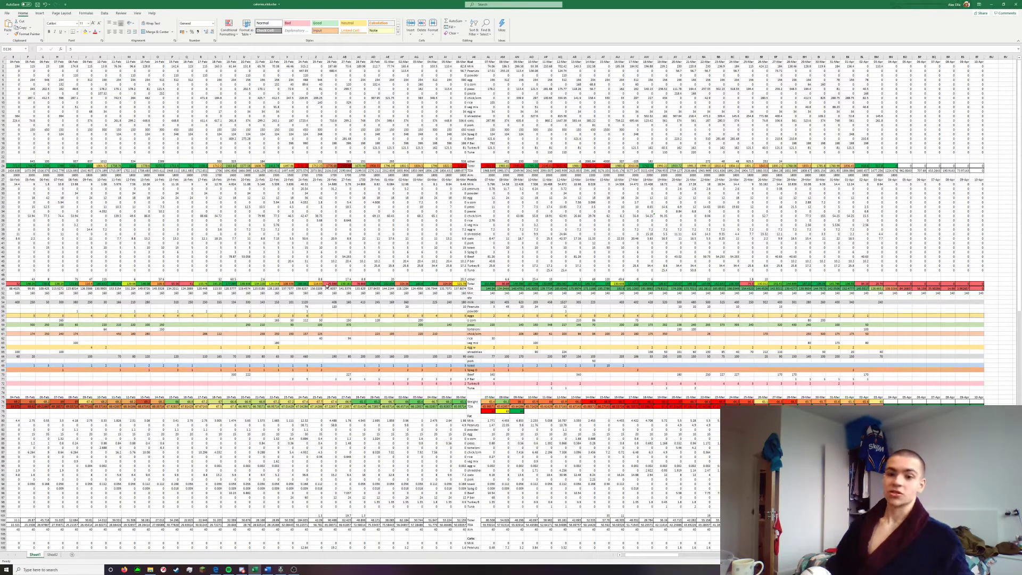
scroll(427, 226, "down", 12)
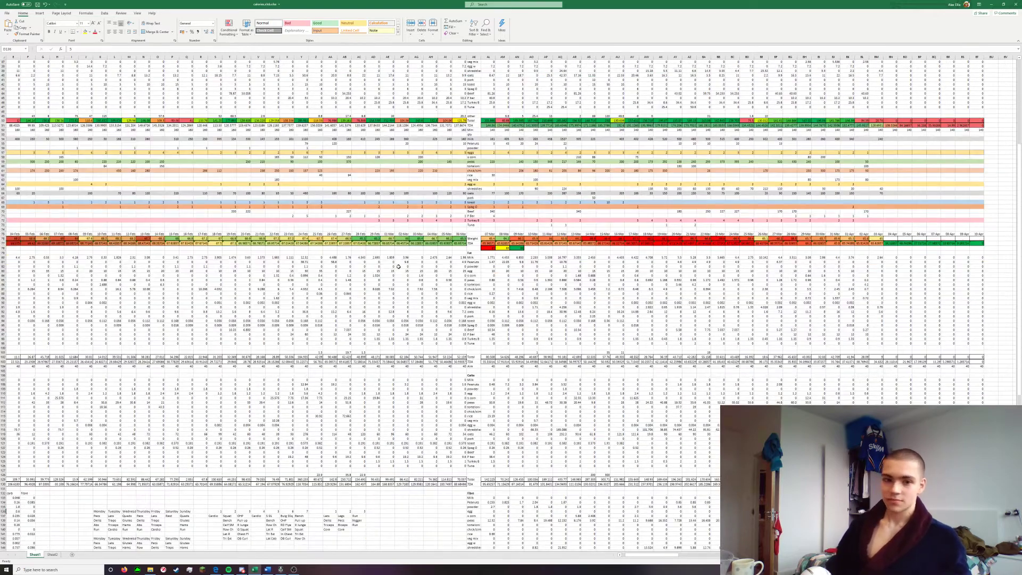
scroll(398, 266, "down", 6)
scroll(442, 306, "up", 18)
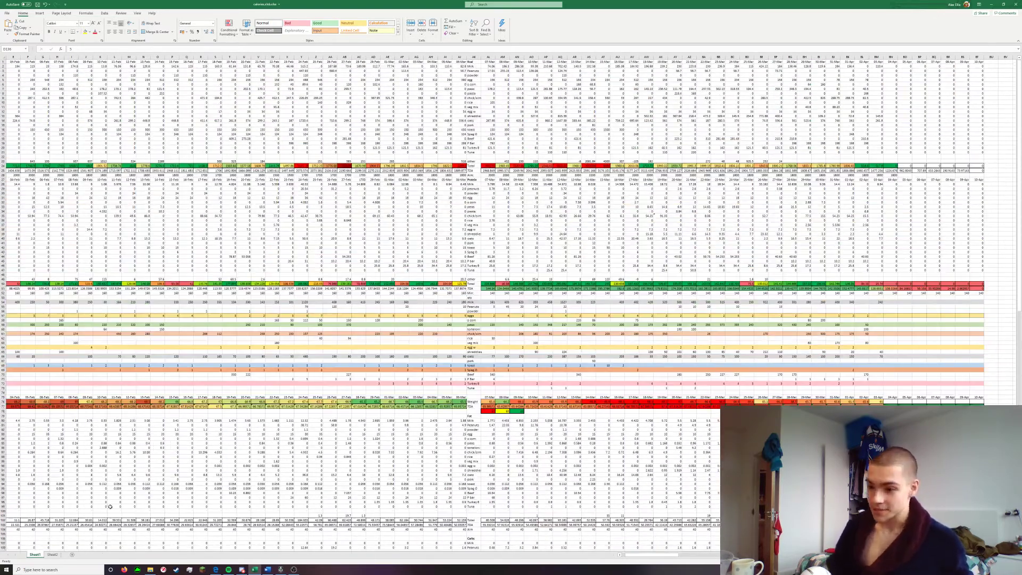
On Sheet2, enter the headings index, Kcal, Protein, Fibre and Fat across row 21, starting in A21
left_click(53, 554)
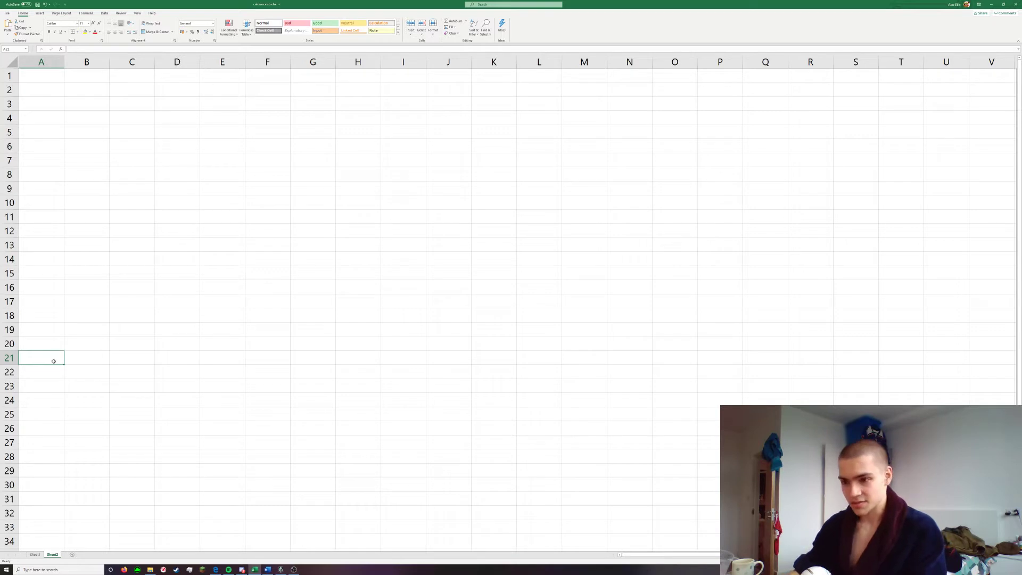
type("index")
key("Tab")
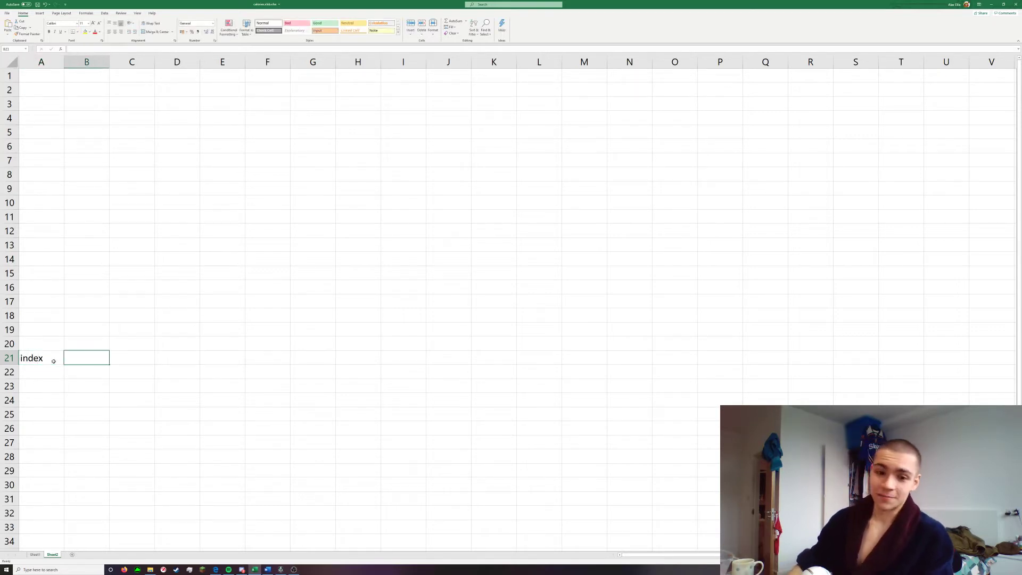
type("Kcal")
key("Tab")
type("Protein")
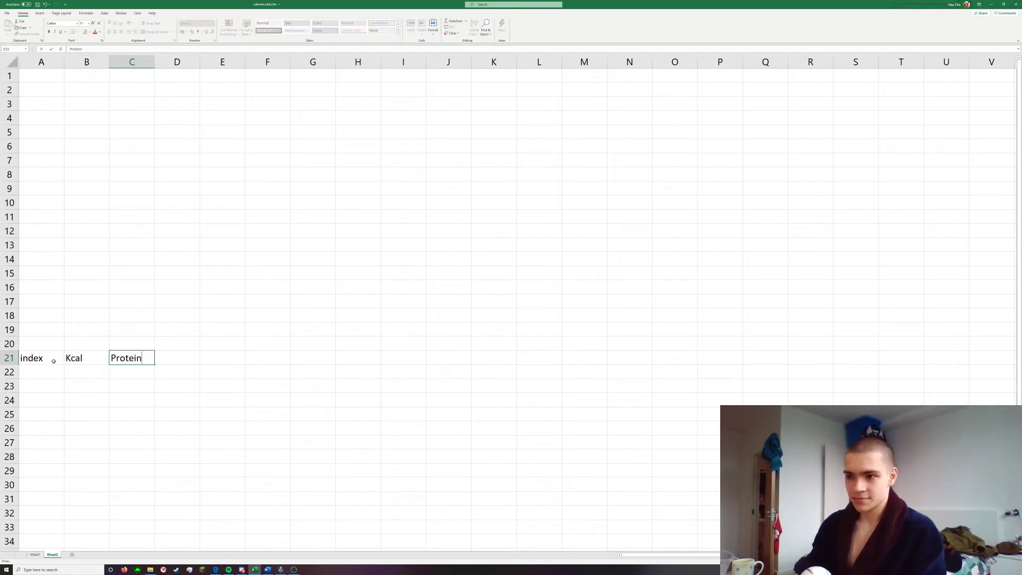
key("Tab")
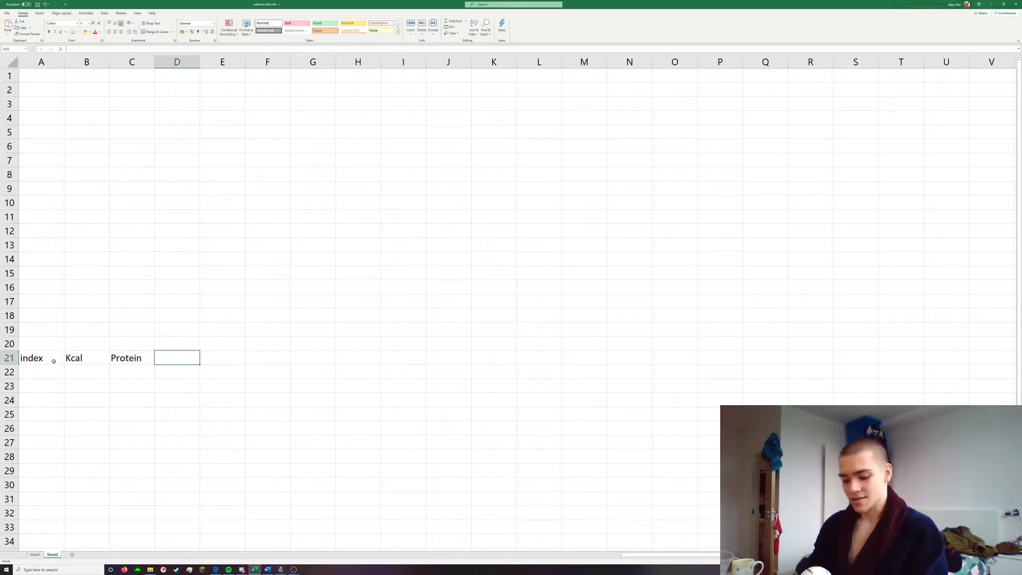
type("Fibr")
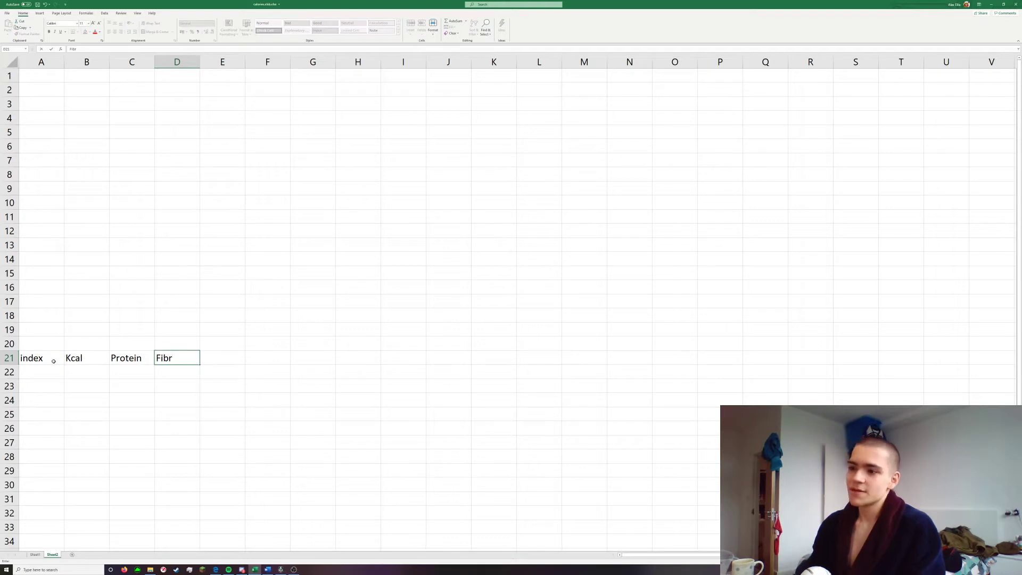
type("e")
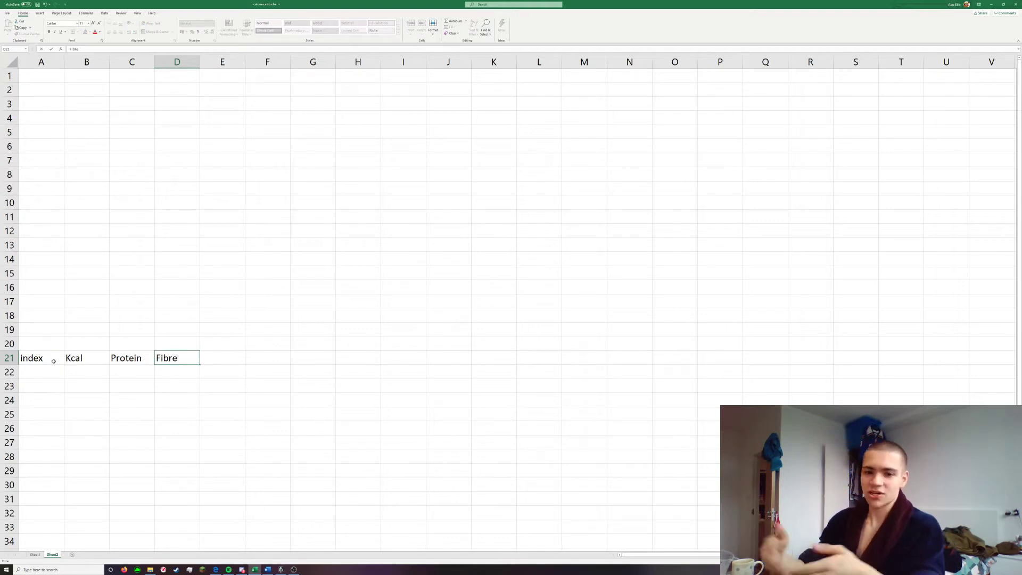
key("Tab")
type("Fat")
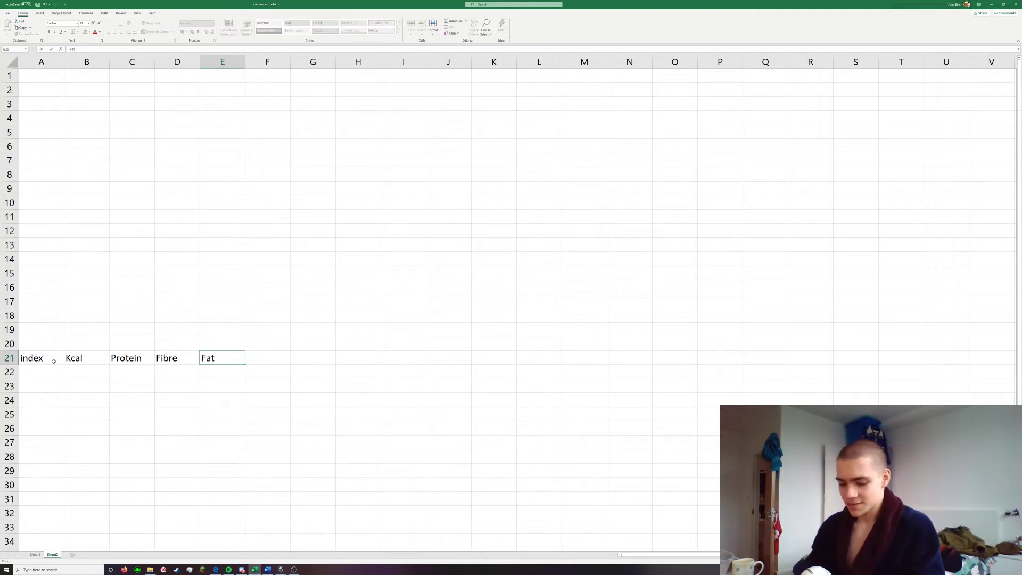
Replace the Fibre heading in D21 with Carbs and add Fibre as the heading in F21
key("shift+Tab")
type("Carbs")
key("Tab")
key("Tab")
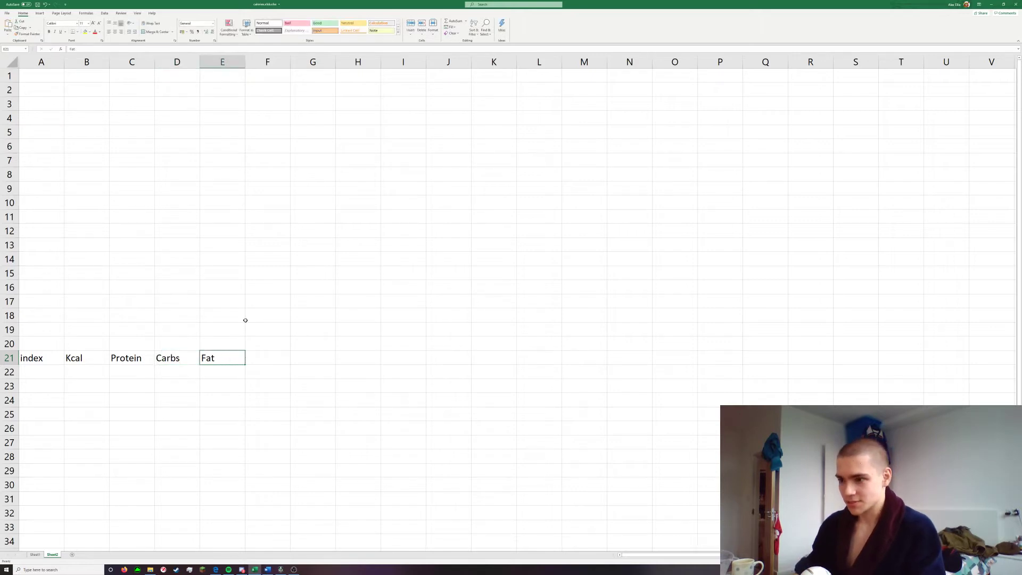
type("Fibre")
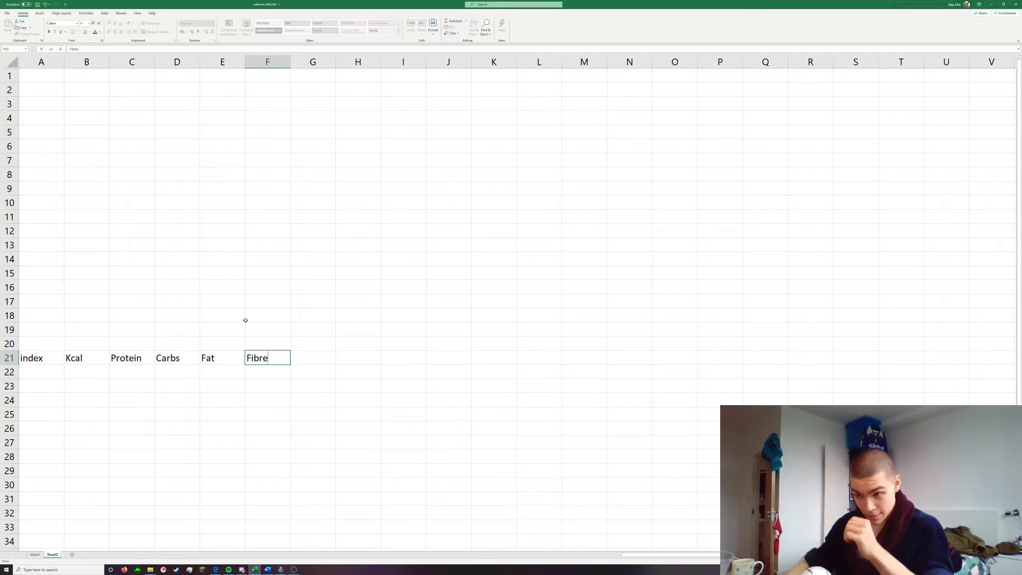
key("Return")
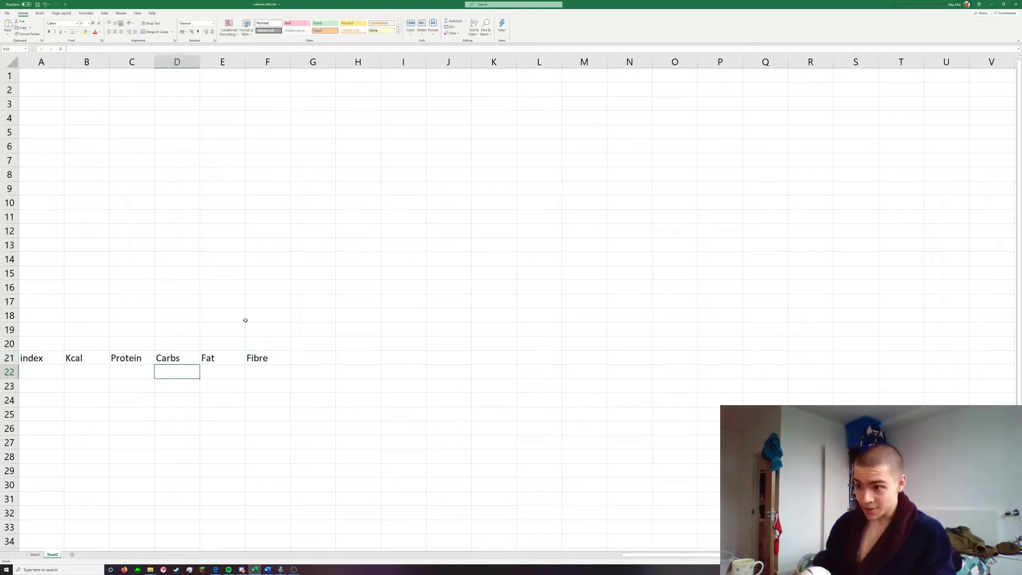
Enter Spag o in A22 as the first food under the index heading
left_click(44, 376)
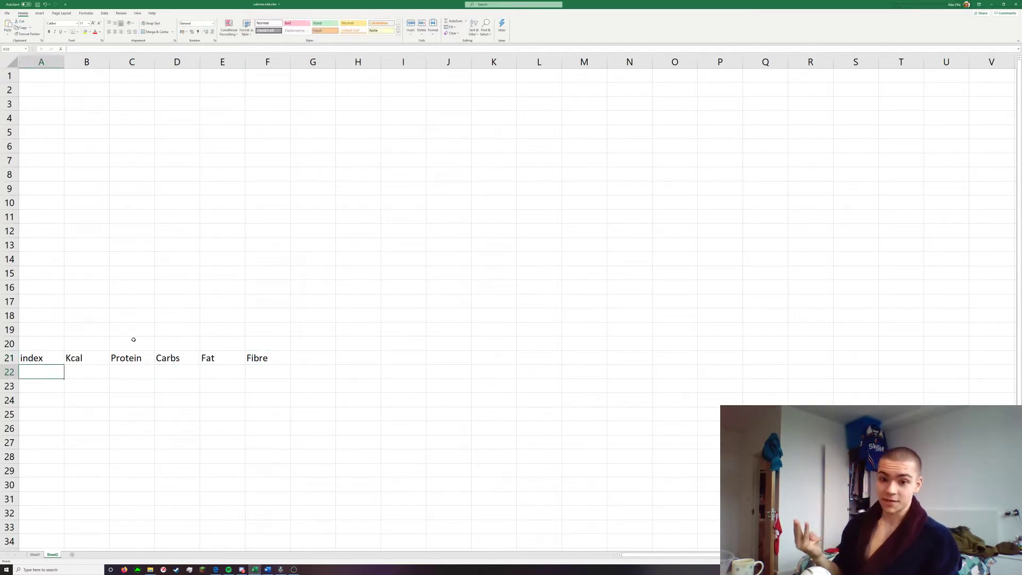
scroll(134, 341, "down", 4)
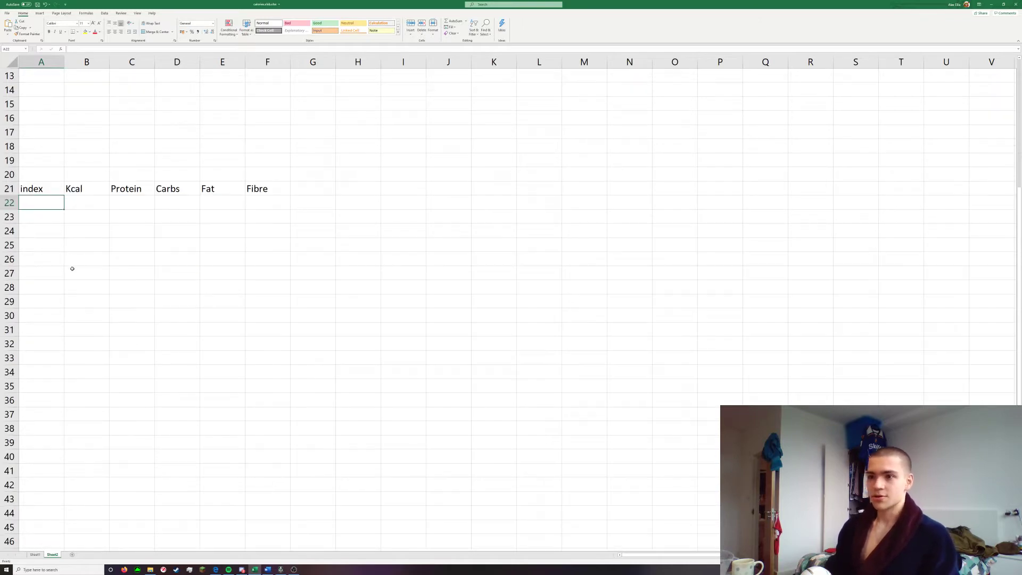
scroll(72, 267, "up", 2)
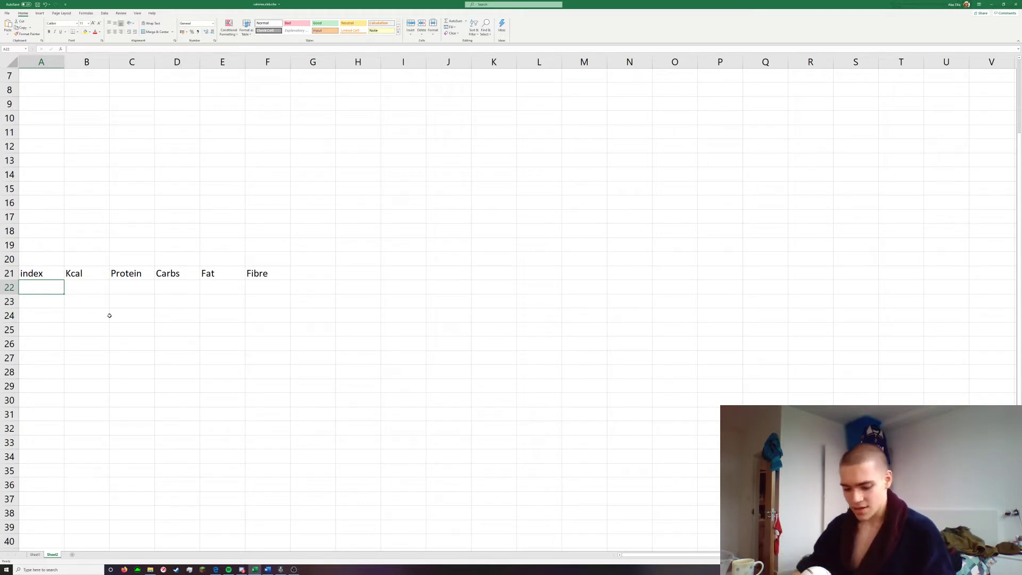
type("Spag hoop")
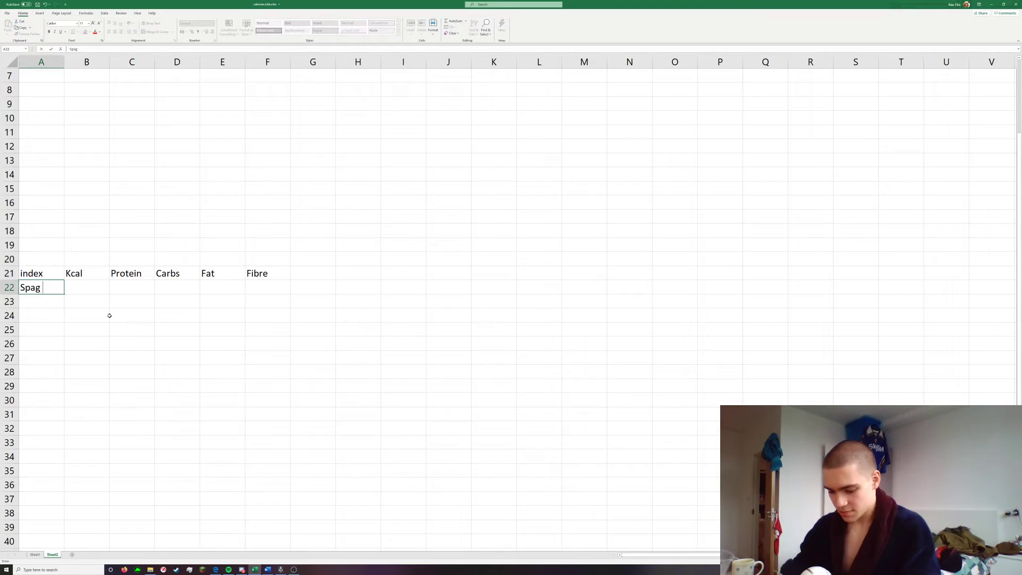
key("BackSpace")
key("BackSpace")
key("BackSpace")
key("BackSpace")
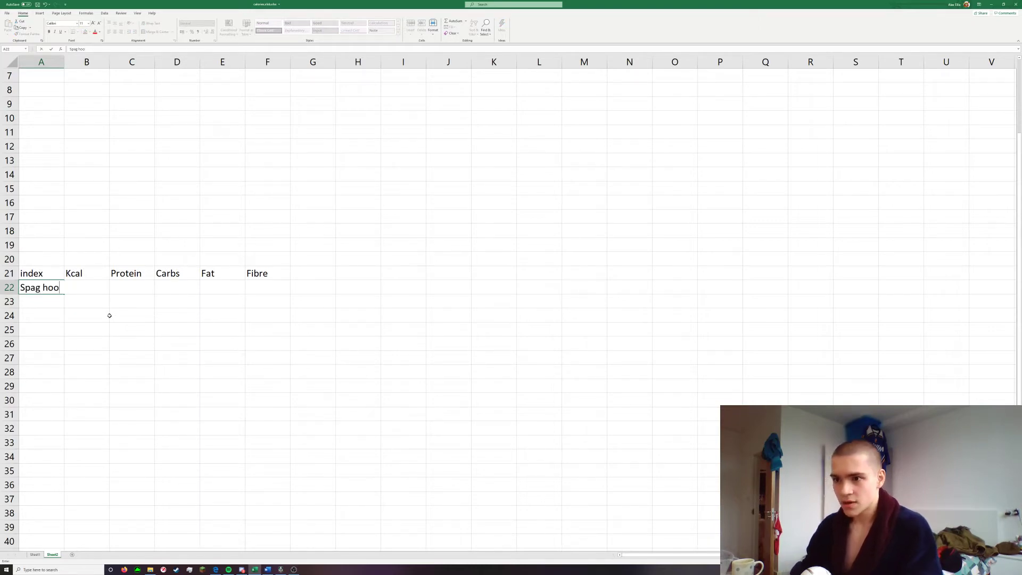
type("o")
key("Tab")
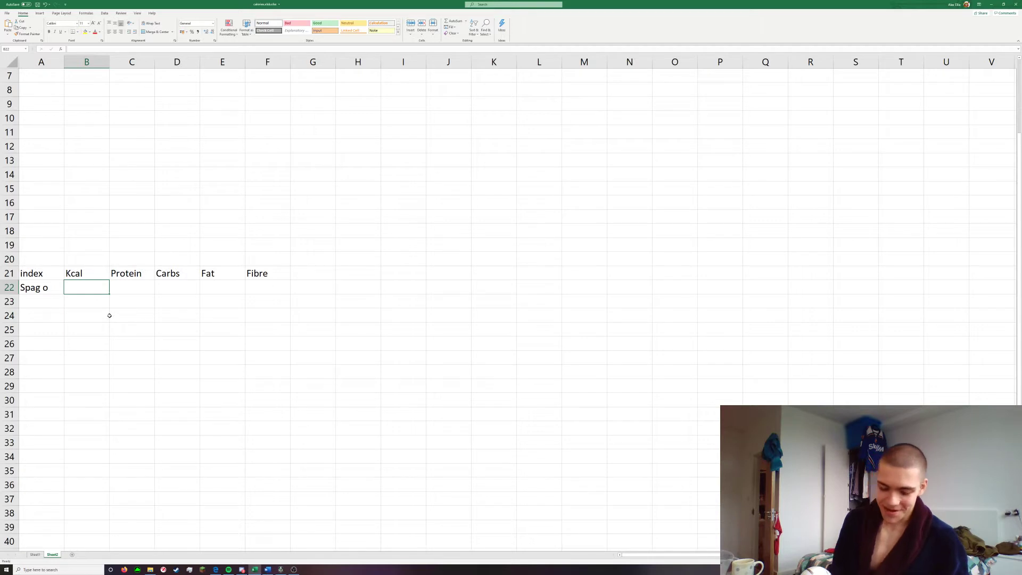
Fill in the Spag o row with Kcal 124, Protein 2.9, Carbs 26, Fat 0.9 and Fibre 0.2
type("124")
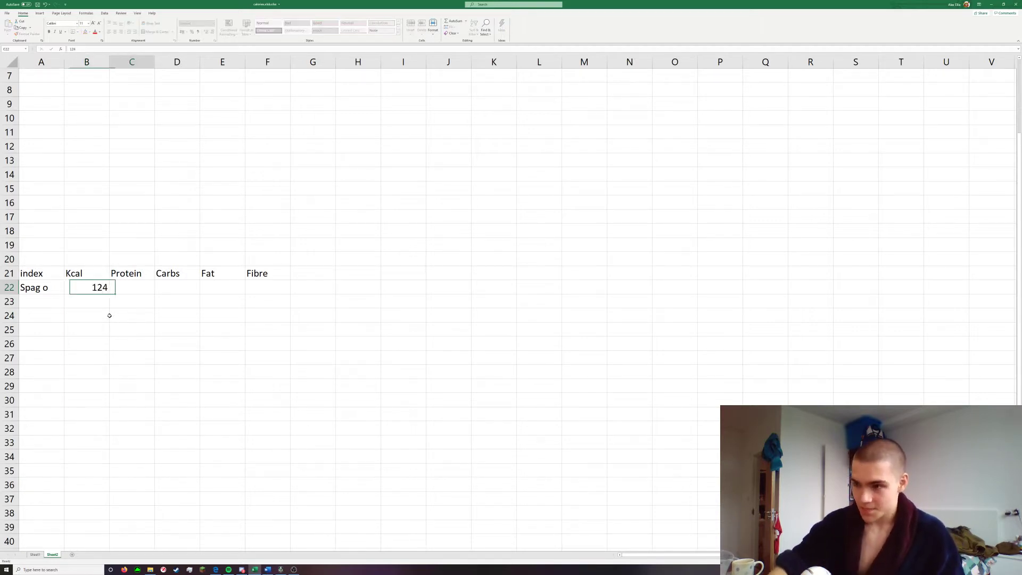
key("Tab")
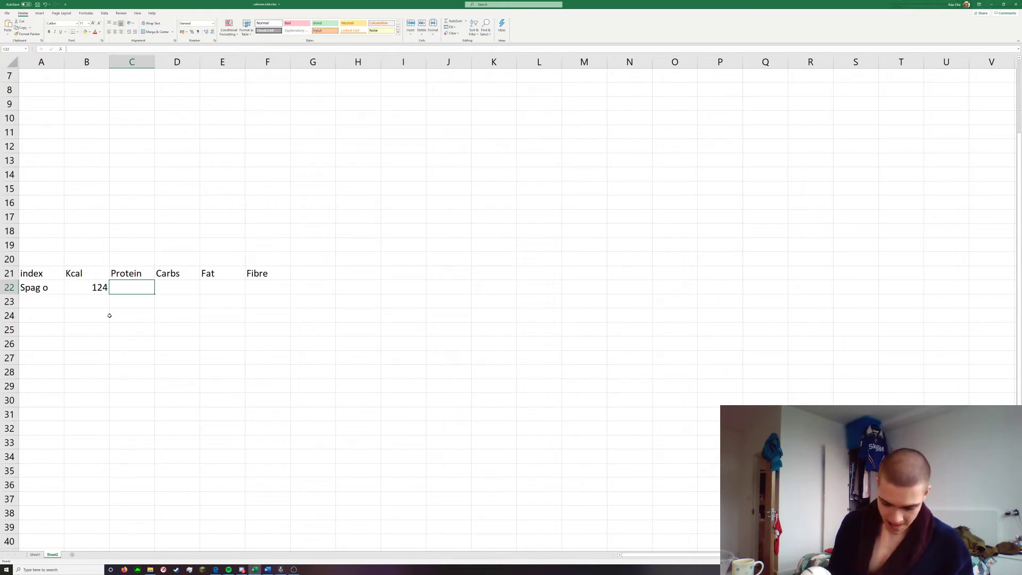
type("2.9")
key("Tab")
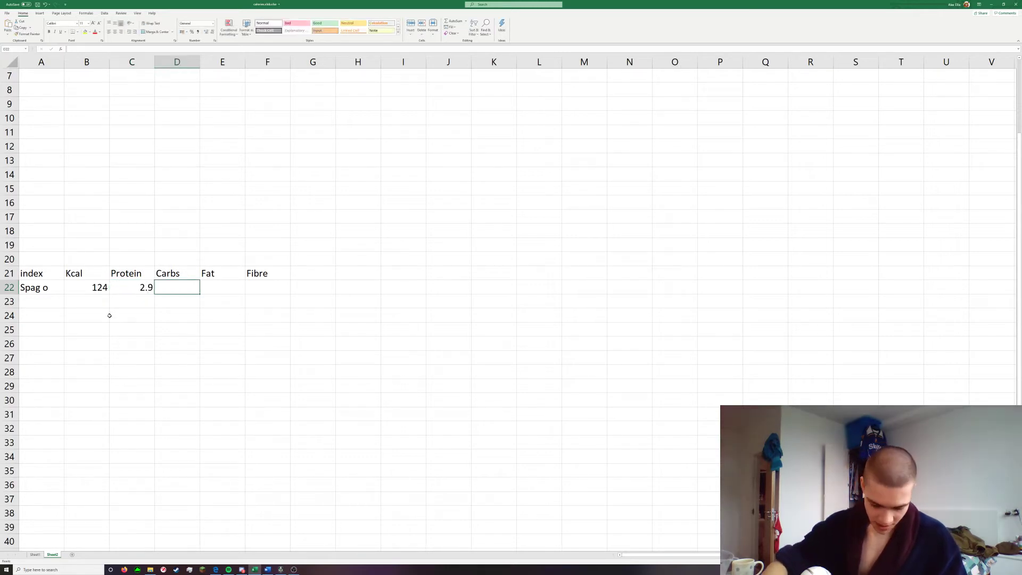
type("26")
key("Tab")
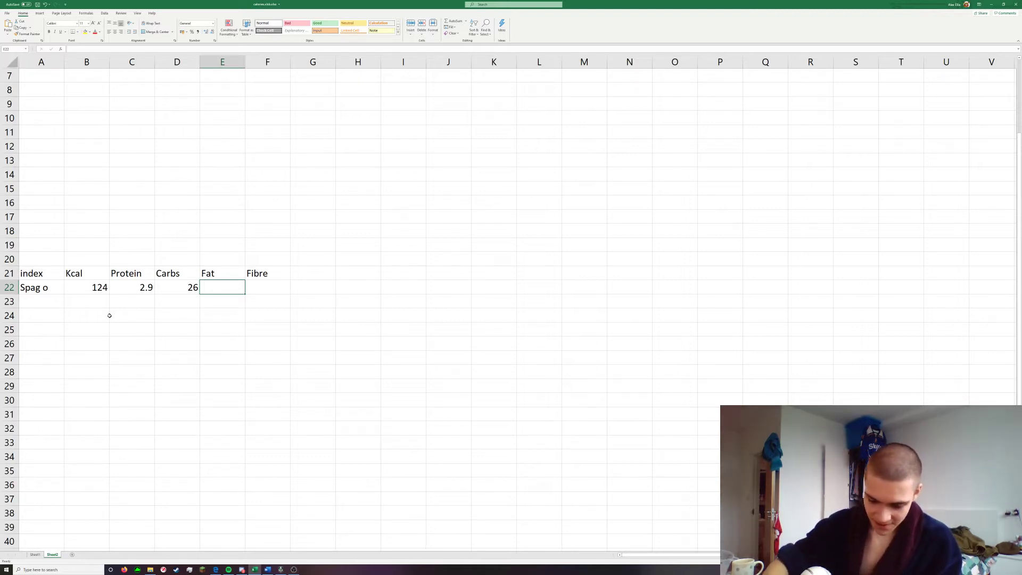
type("0.9")
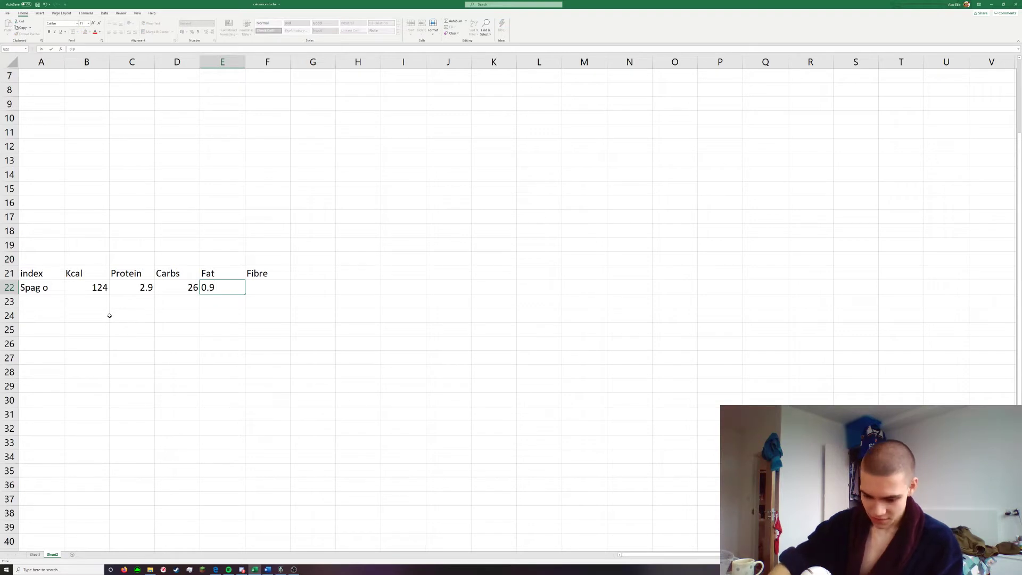
key("Tab")
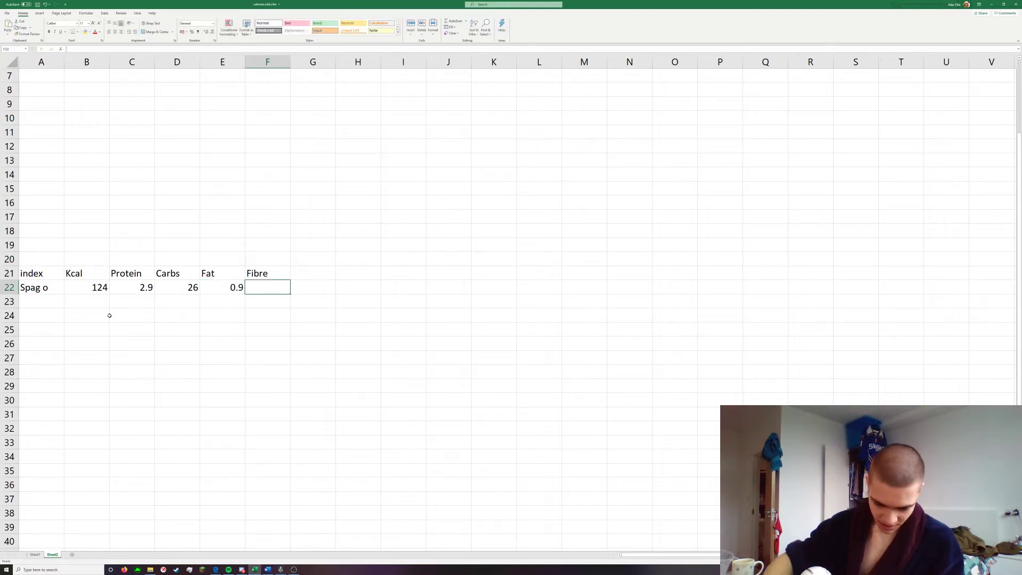
type("0.2")
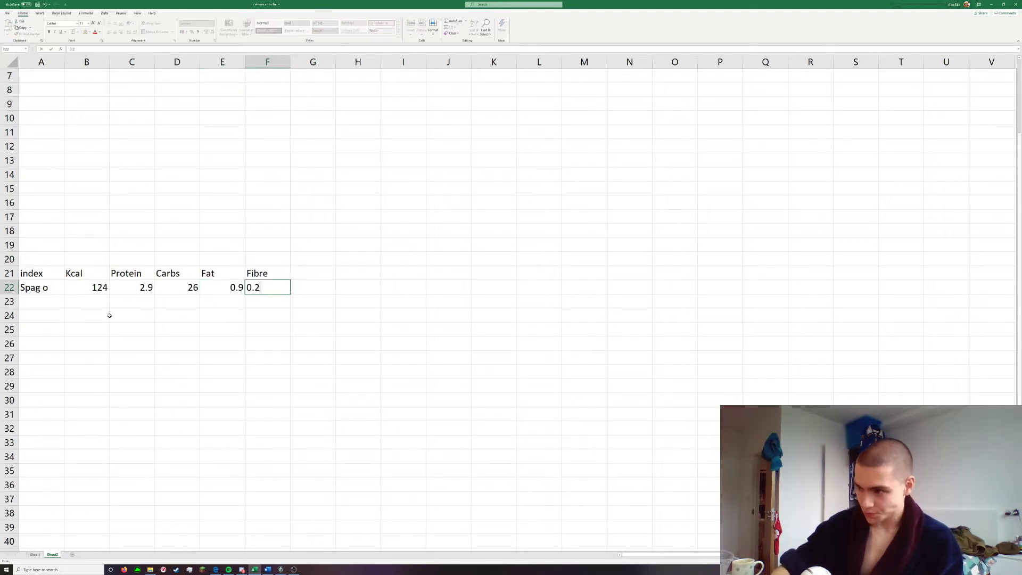
key("Return")
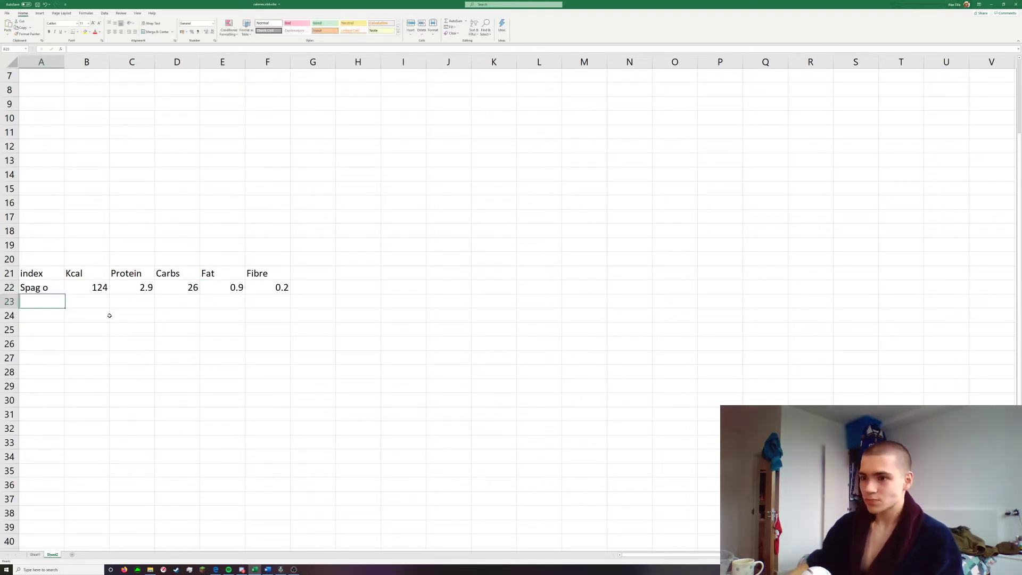
Apply the solid blue Accent1 cell style to the Spag o cell in A22, and select A23 below it
left_click(45, 289)
scroll(121, 310, "up", 2)
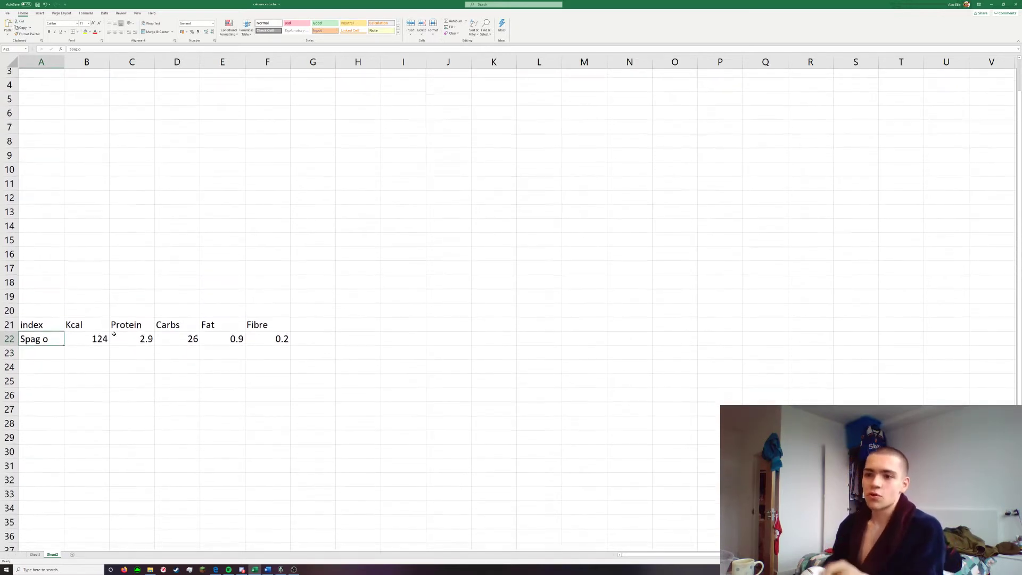
scroll(80, 335, "down", 1)
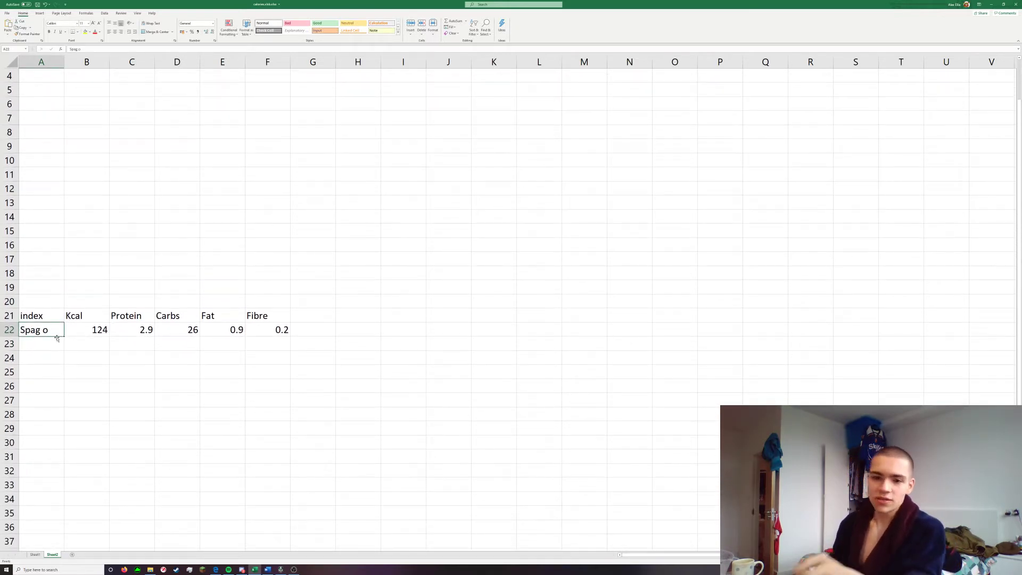
left_click(399, 32)
left_click(263, 114)
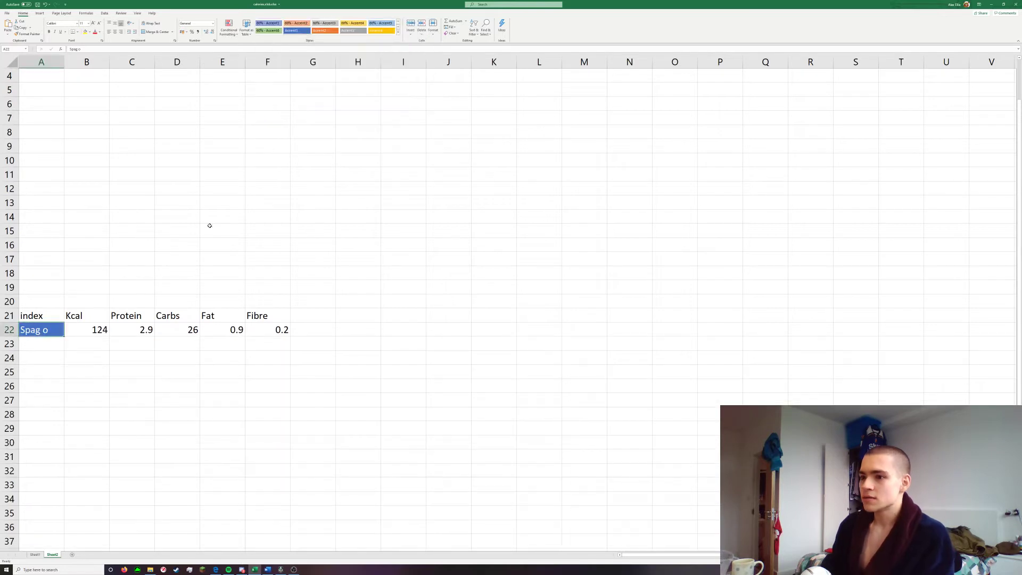
left_click(43, 347)
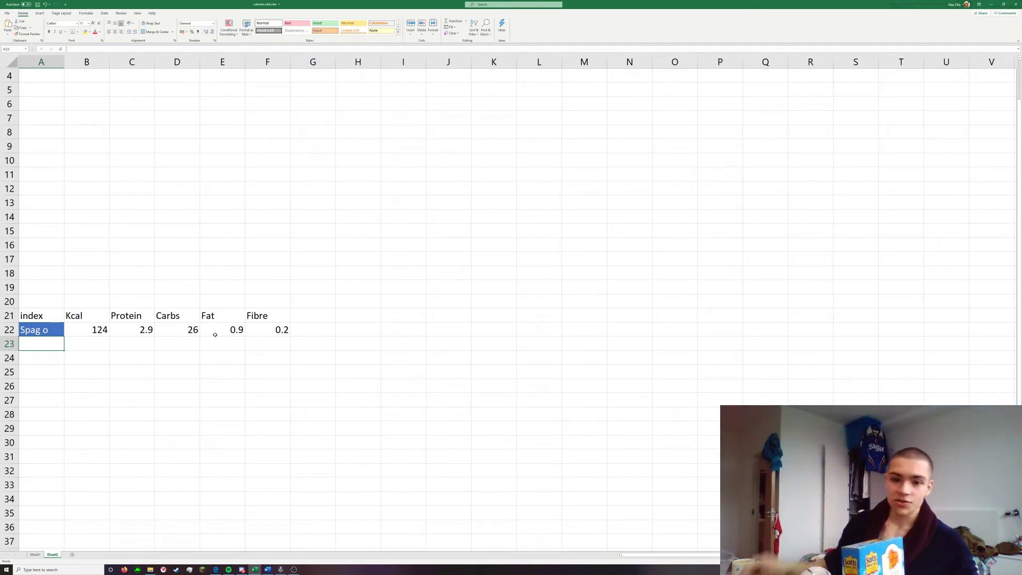
Apply the solid orange Accent2 cell style to A23 and enter oats there as the second food in the index
left_click(399, 32)
left_click(297, 114)
left_click(85, 428)
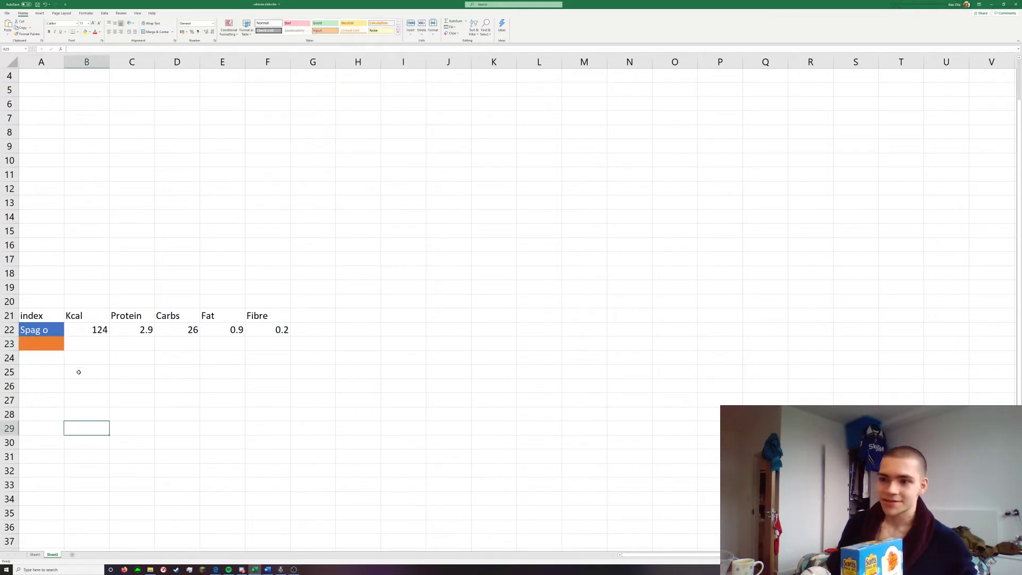
left_click(49, 345)
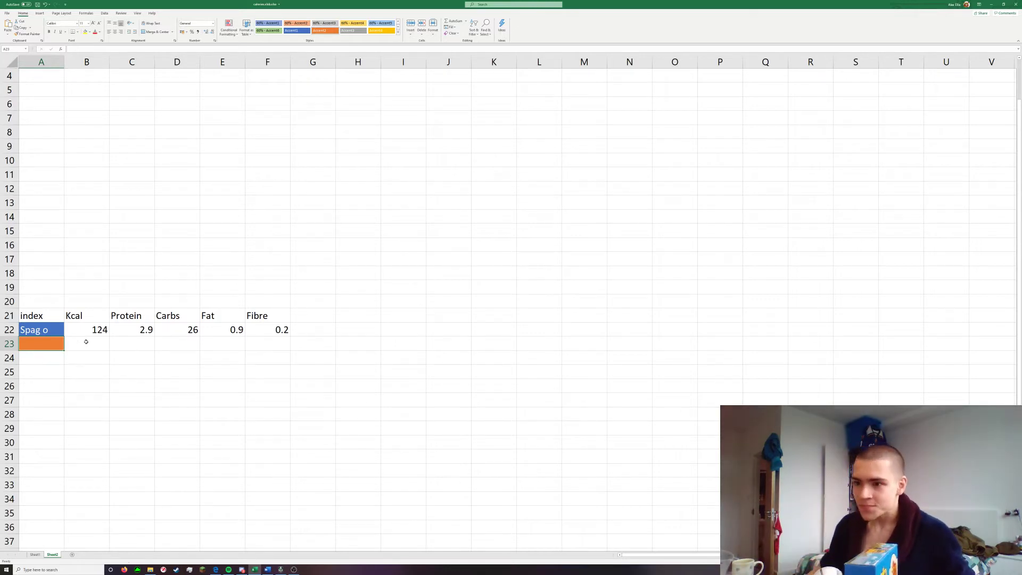
type("oats")
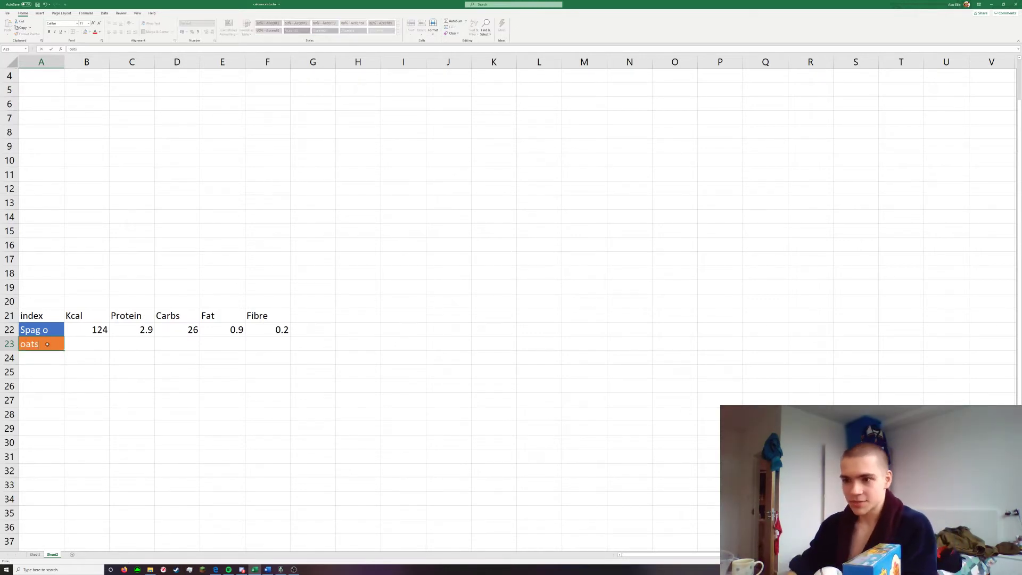
key("Tab")
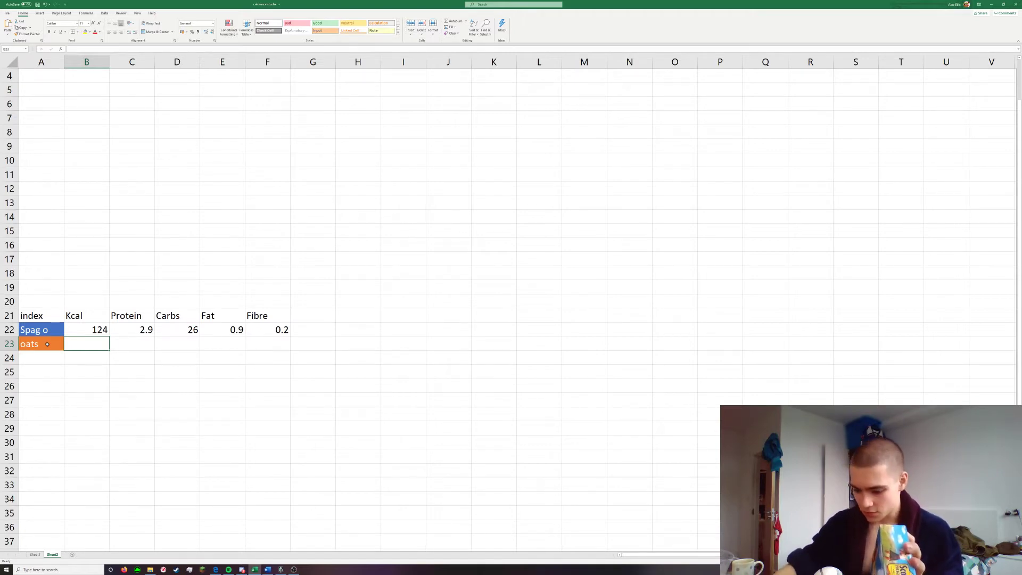
Fill in Kcal 3.74 and Protein 0.11 for the oats row
type("37")
key("BackSpace")
key("BackSpace")
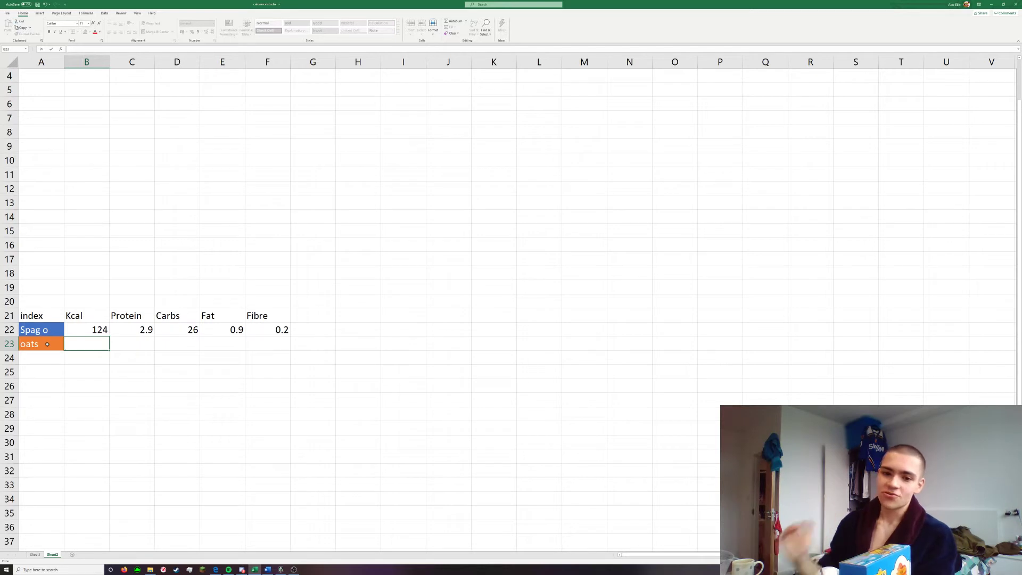
type("3.74")
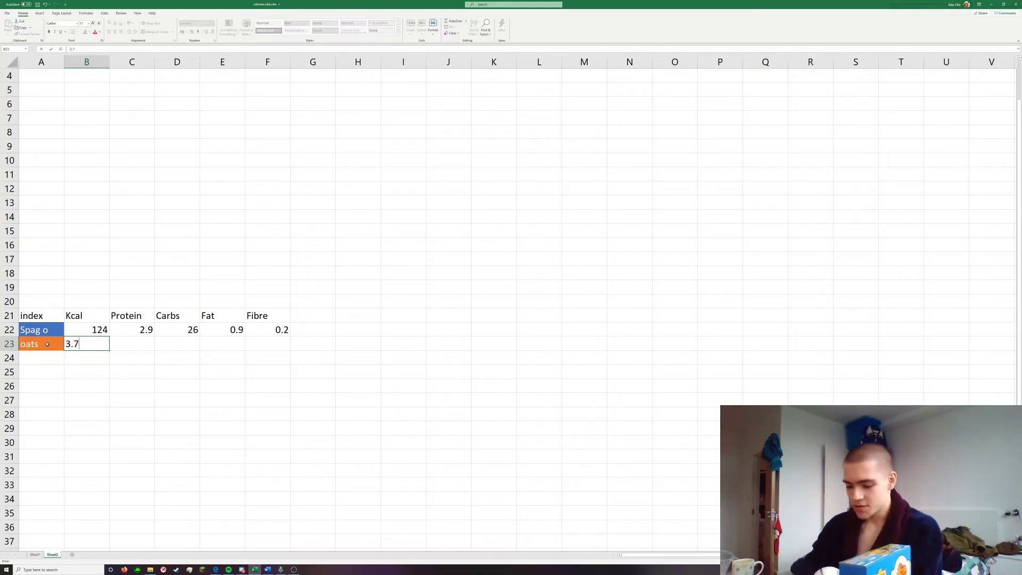
key("Tab")
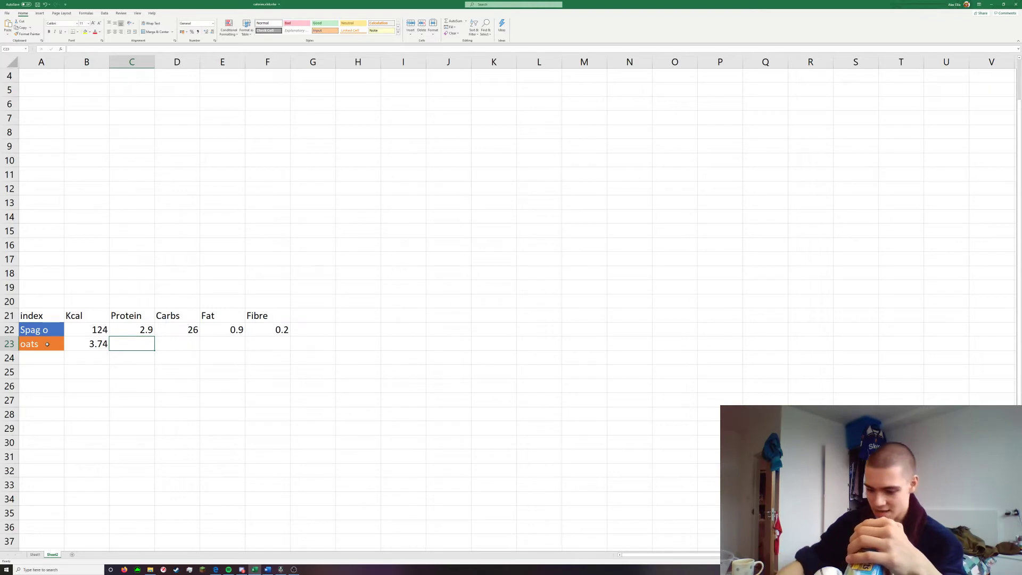
type("0.11")
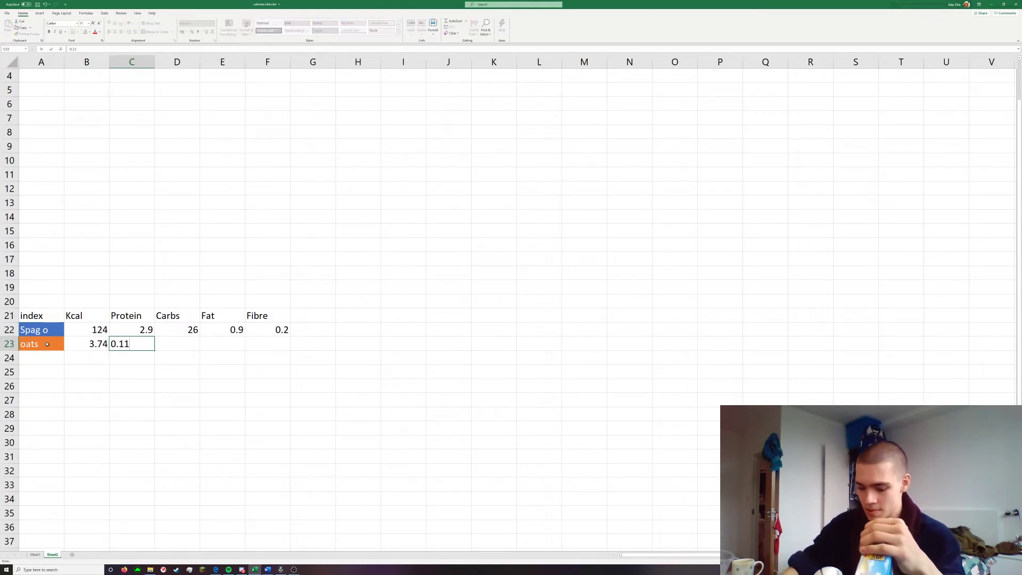
key("Tab")
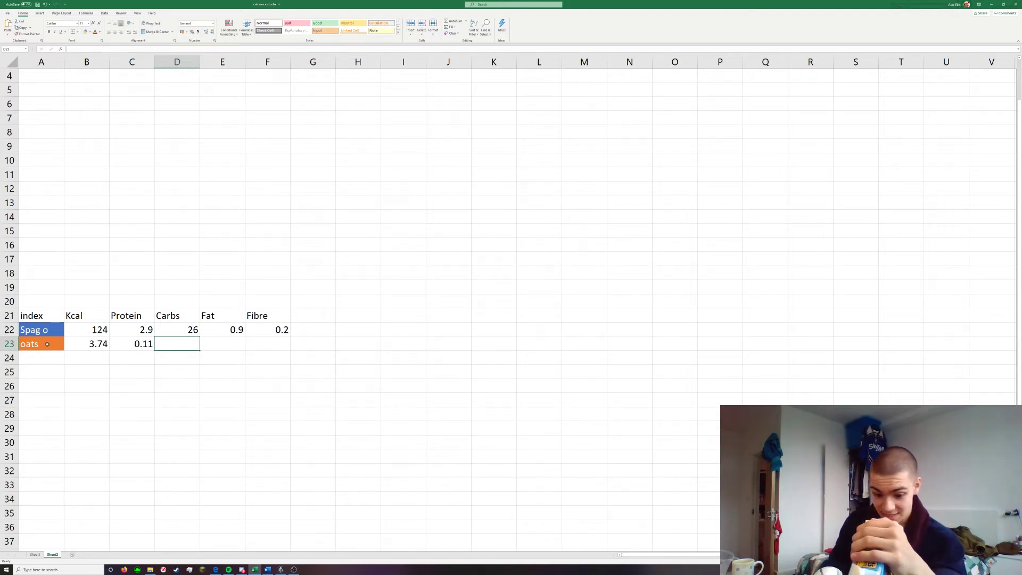
Complete the oats row with Carbs 0.6, Fat 0.08 and Fibre 0.09, and select A24 below the food names
type("0.6")
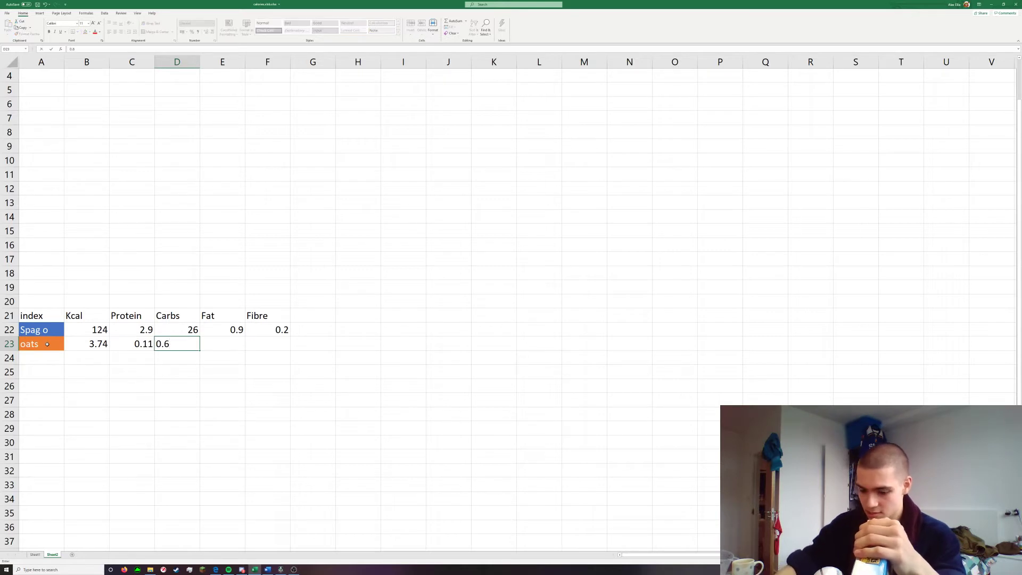
key("Tab")
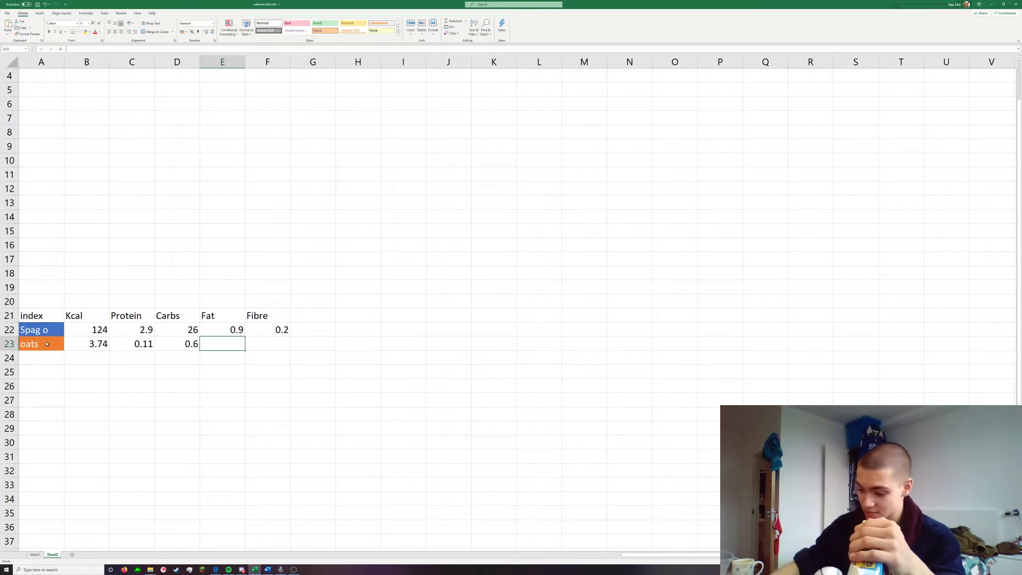
type("0.08")
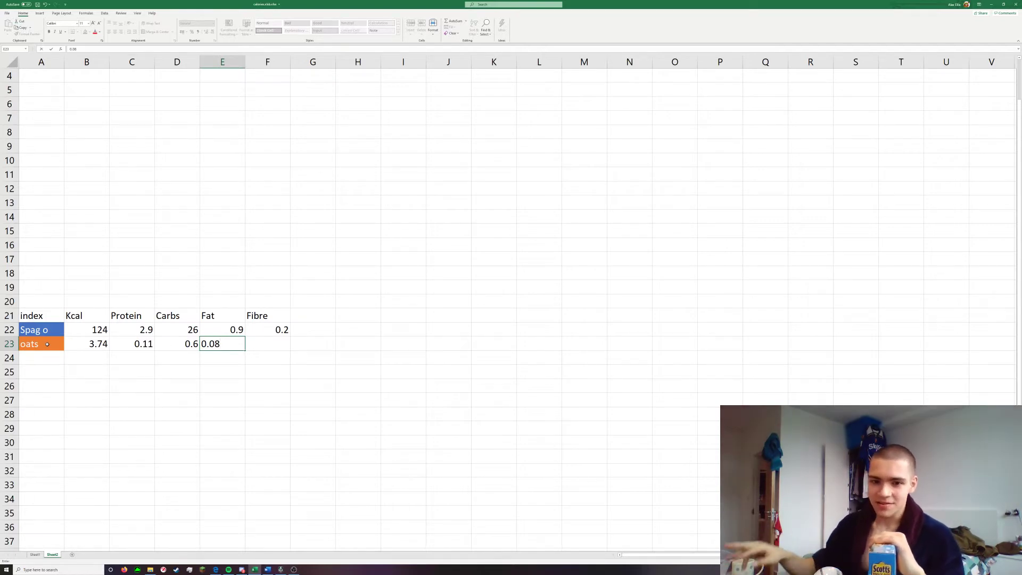
left_click(261, 392)
left_click(145, 344)
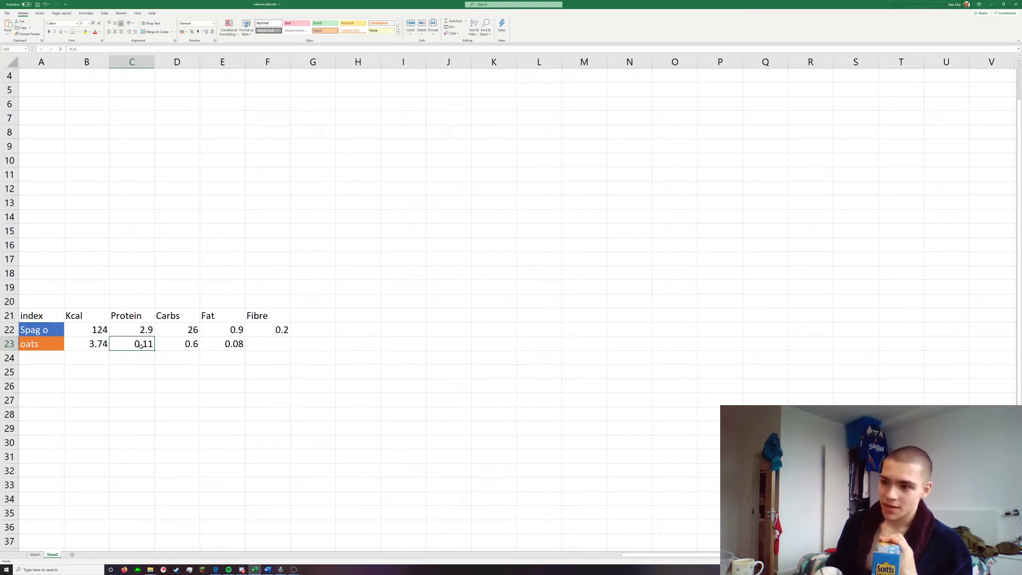
left_click(207, 360)
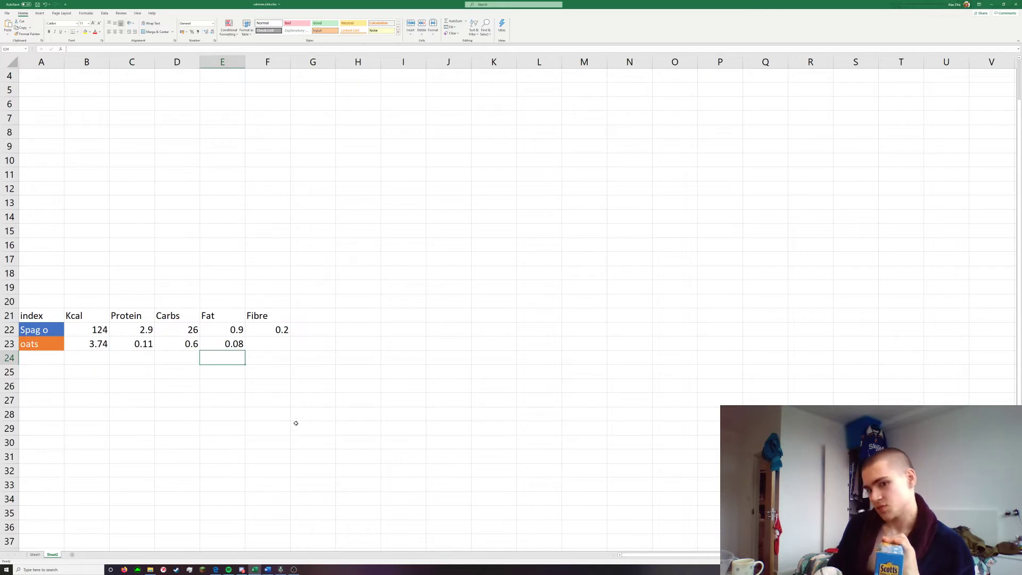
left_click(239, 343)
left_click(267, 339)
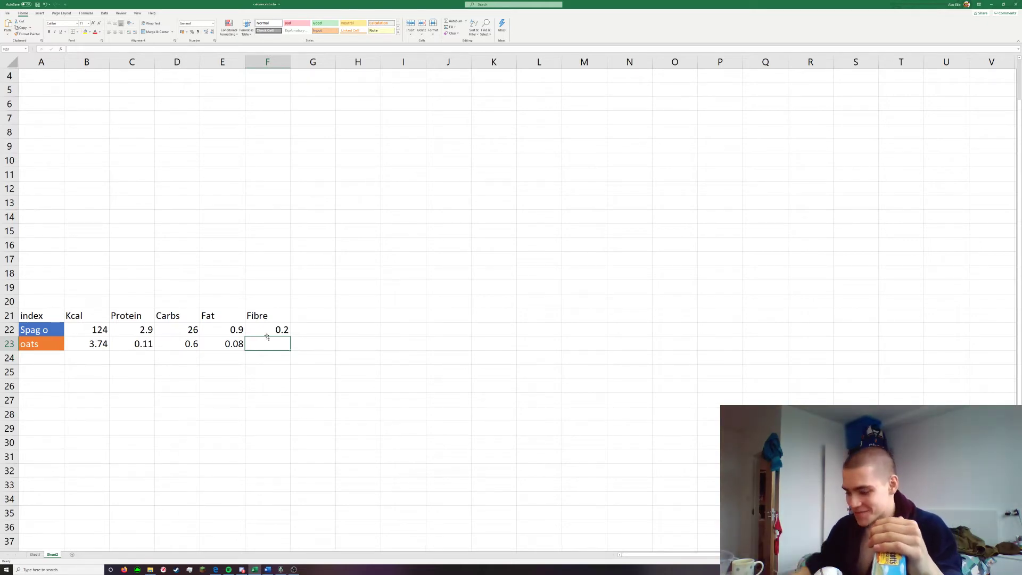
type("0.09")
key("Return")
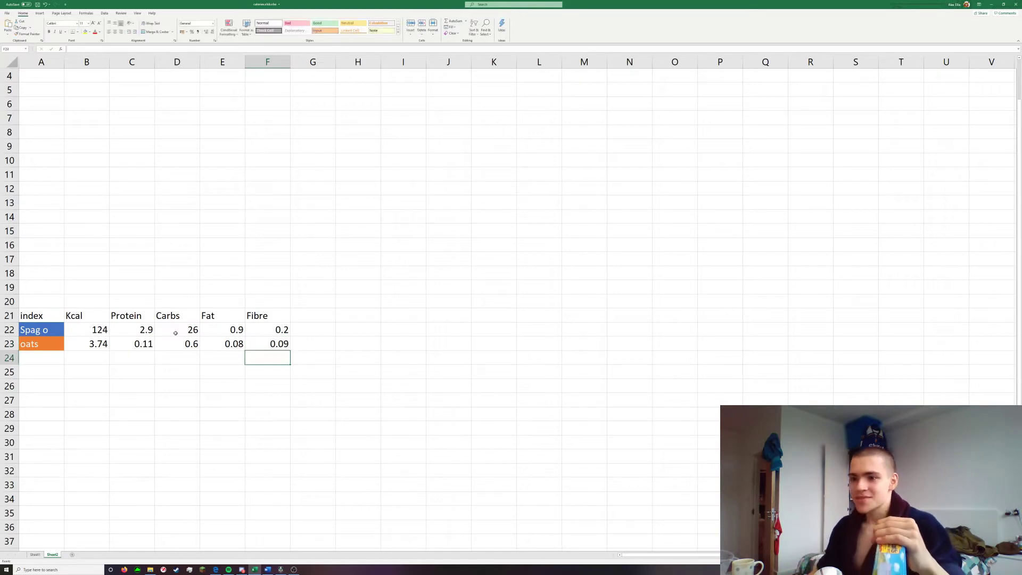
left_click(53, 355)
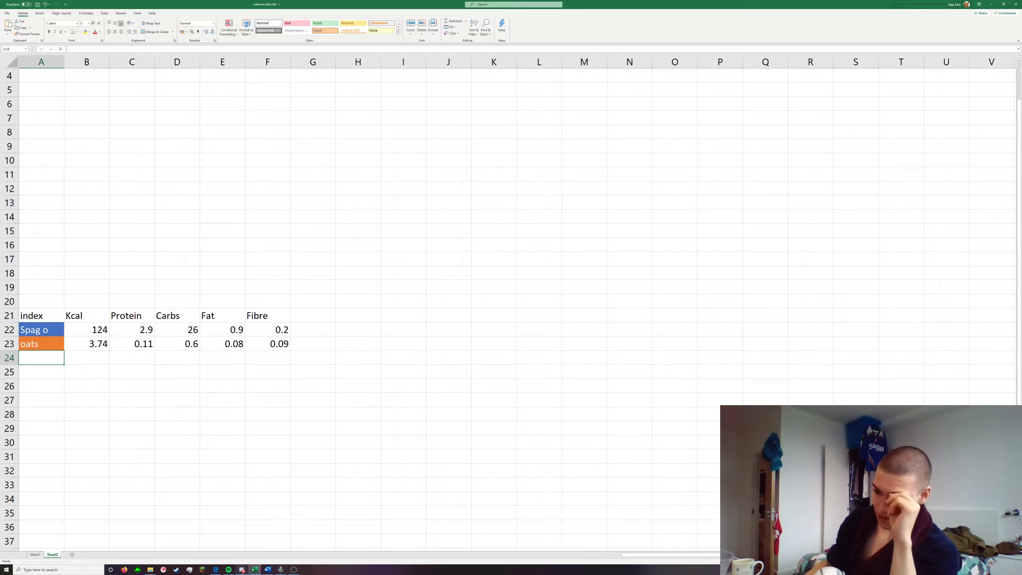
Switch to Firefox, maximise its window and search the web for "sirloin steak nutrition 100g"
mouse_move(247, 572)
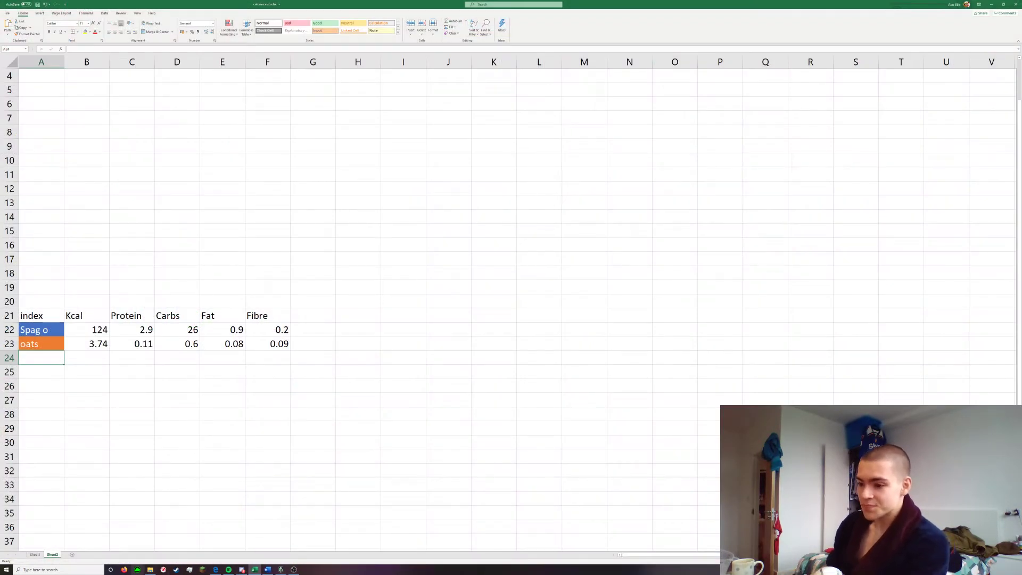
left_click(126, 570)
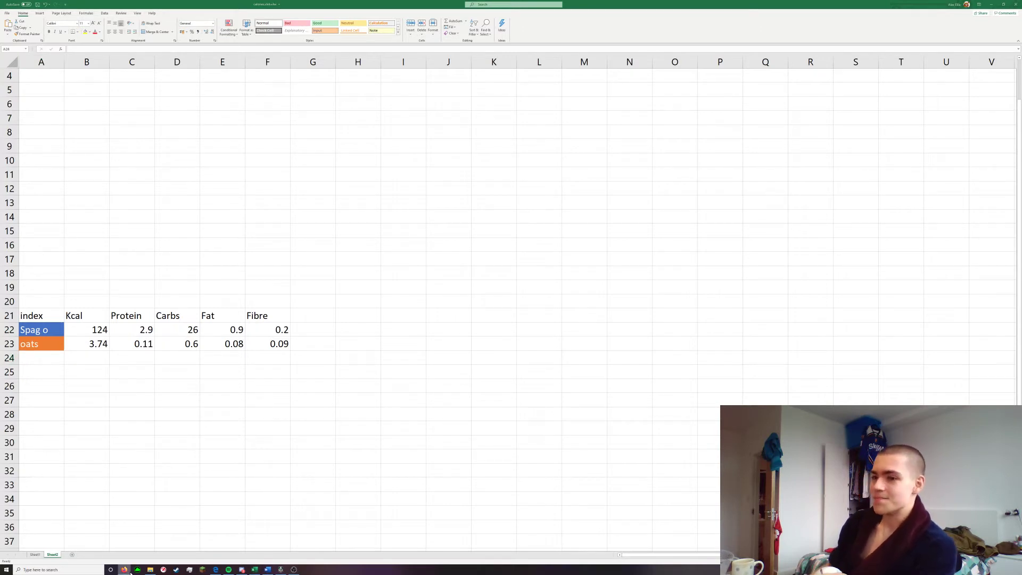
left_click_drag(460, 360, 488, 171)
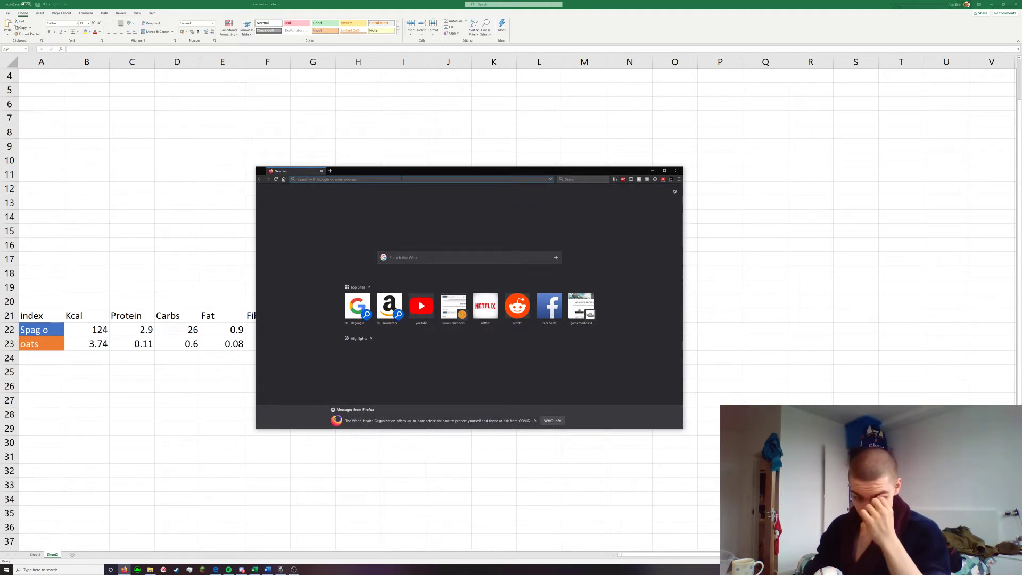
double_click(375, 171)
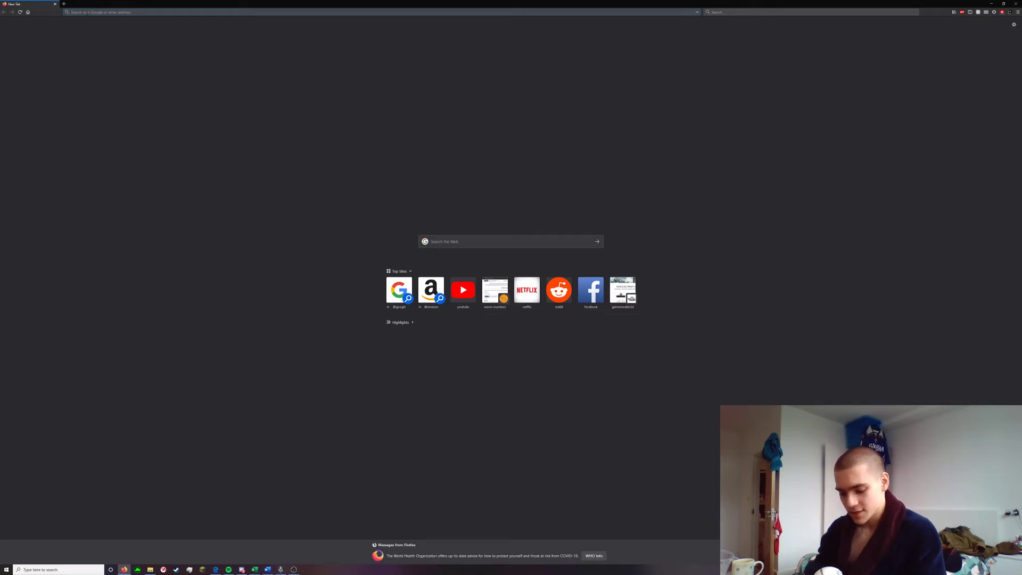
type("sirloin ste")
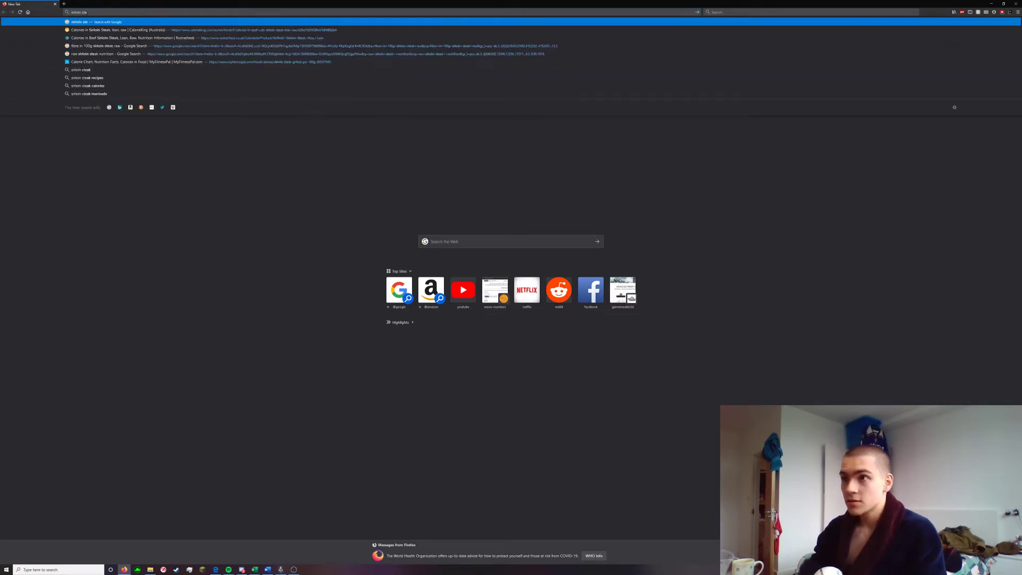
type("ak nutrition")
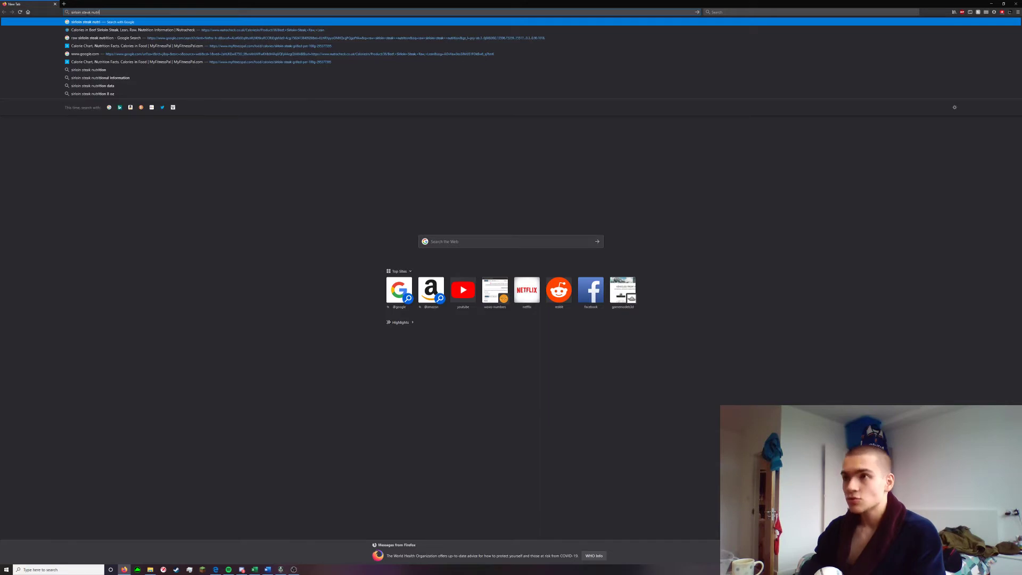
type(" 100g")
key("Return")
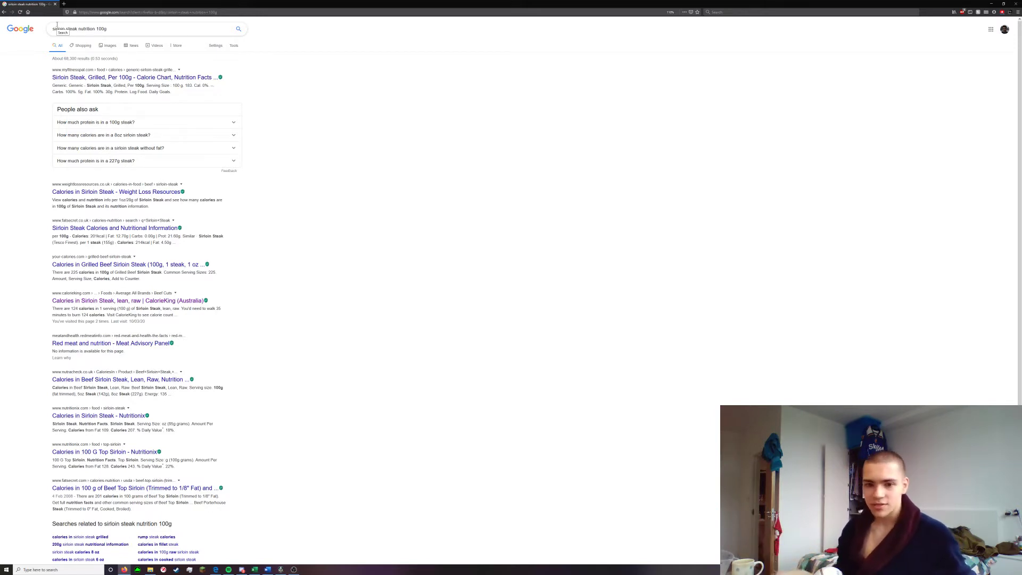
Rerun the Google search with the query "sirloin steak nutrition 100g#"
left_click(116, 33)
left_click(359, 84)
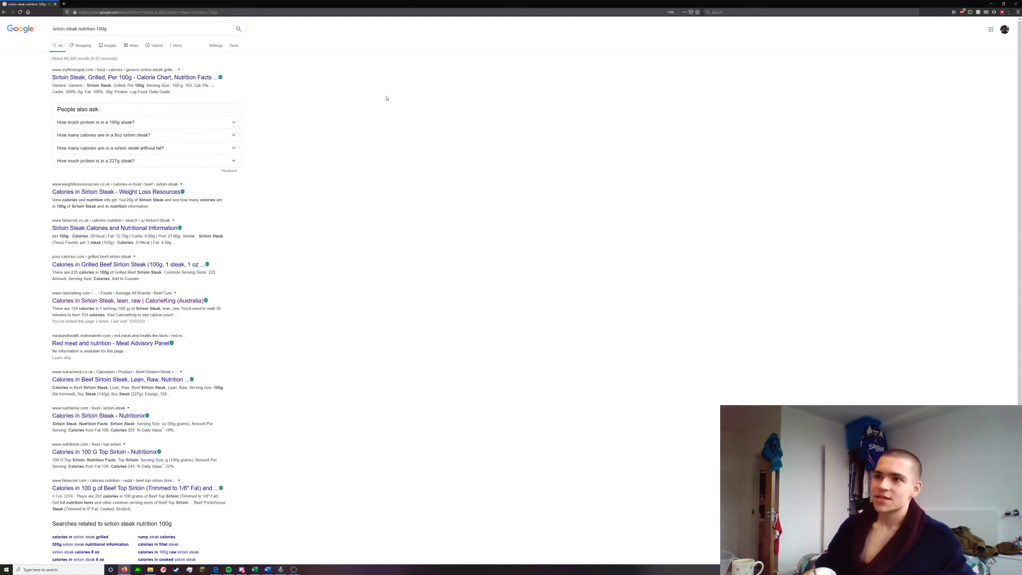
left_click(131, 27)
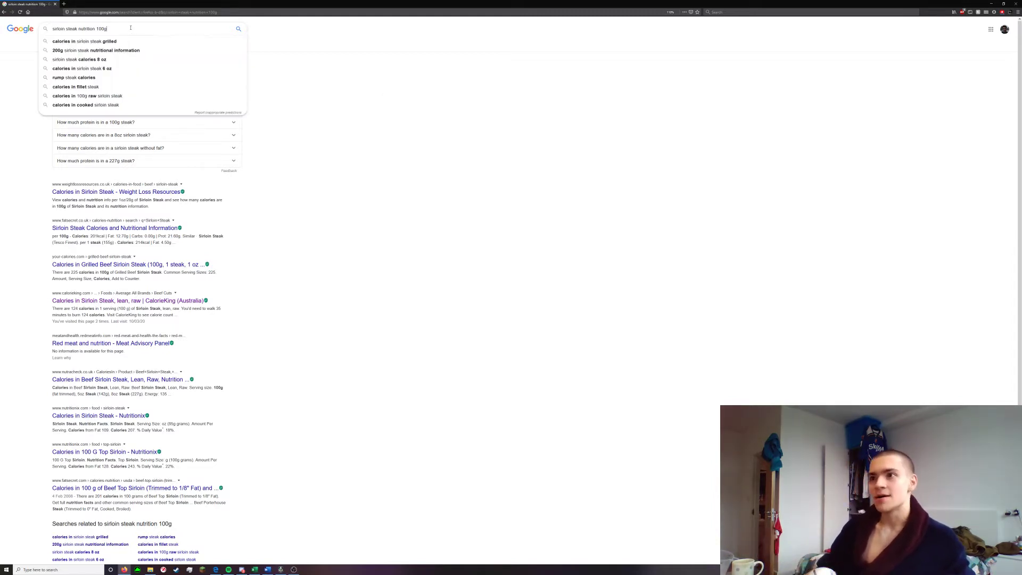
left_click(413, 88)
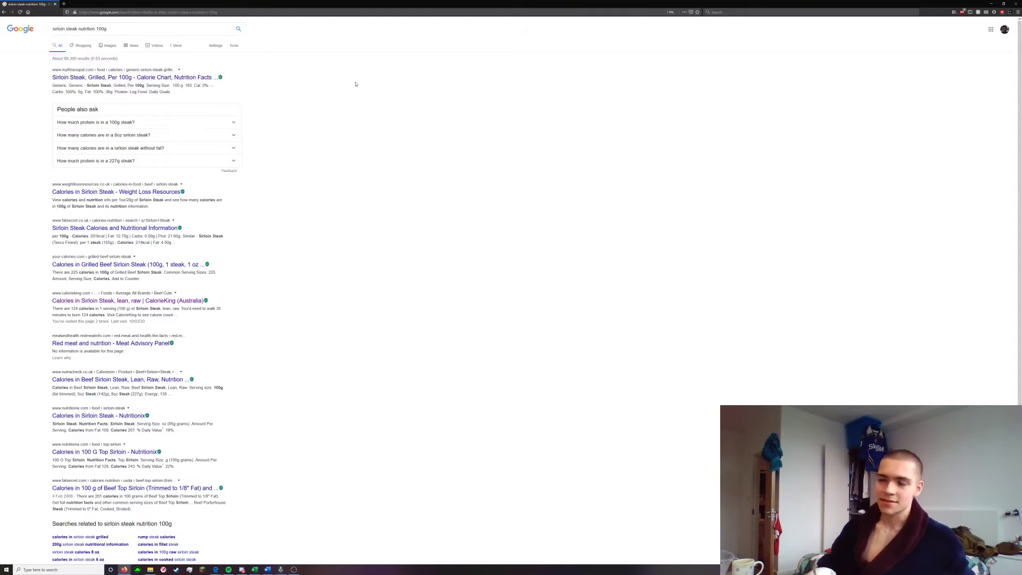
left_click(144, 29)
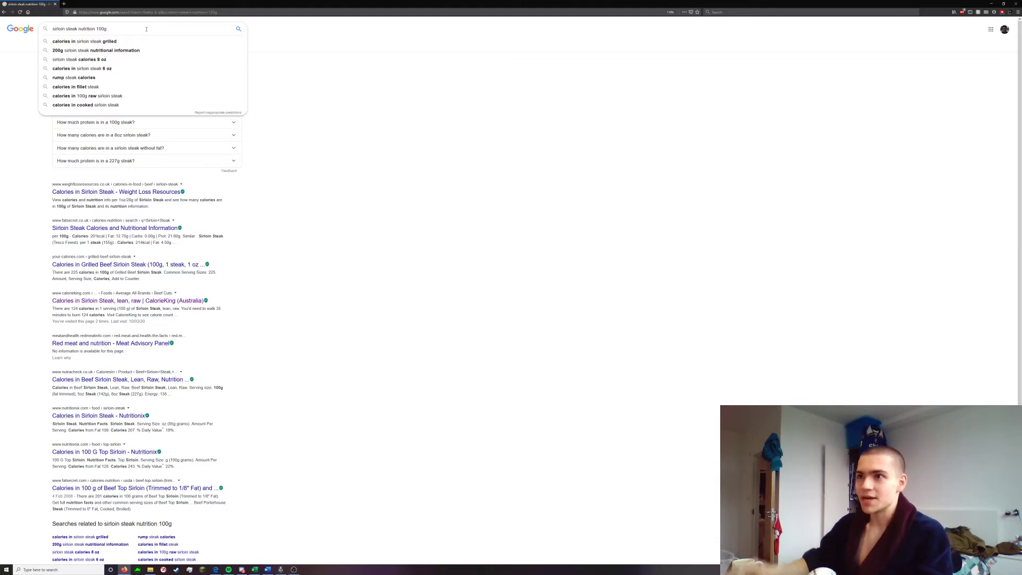
type("#")
key("Return")
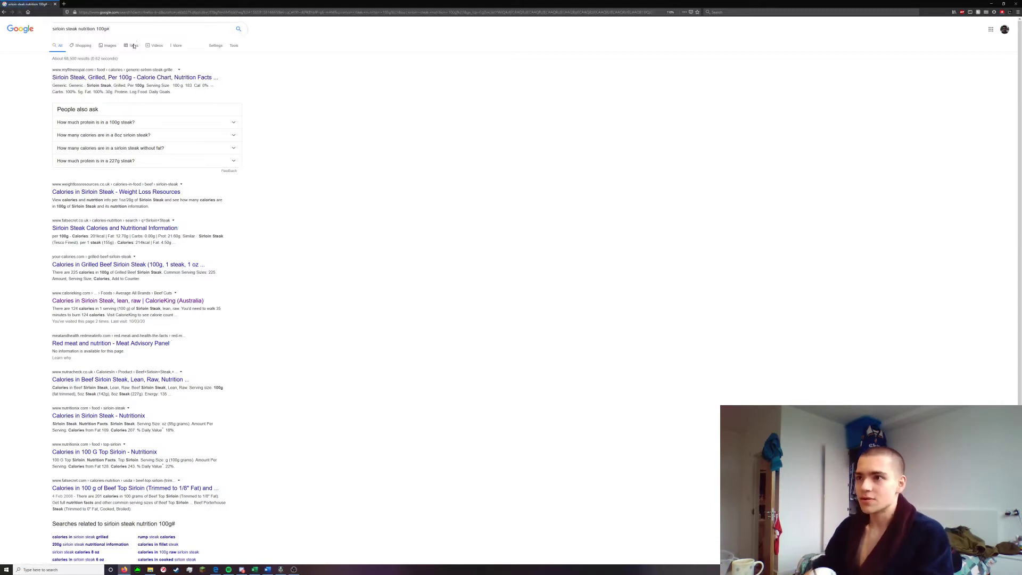
Check the nutrition values on the MyFitnessPal page for grilled sirloin steak per 100g and return to the search results
left_click(128, 80)
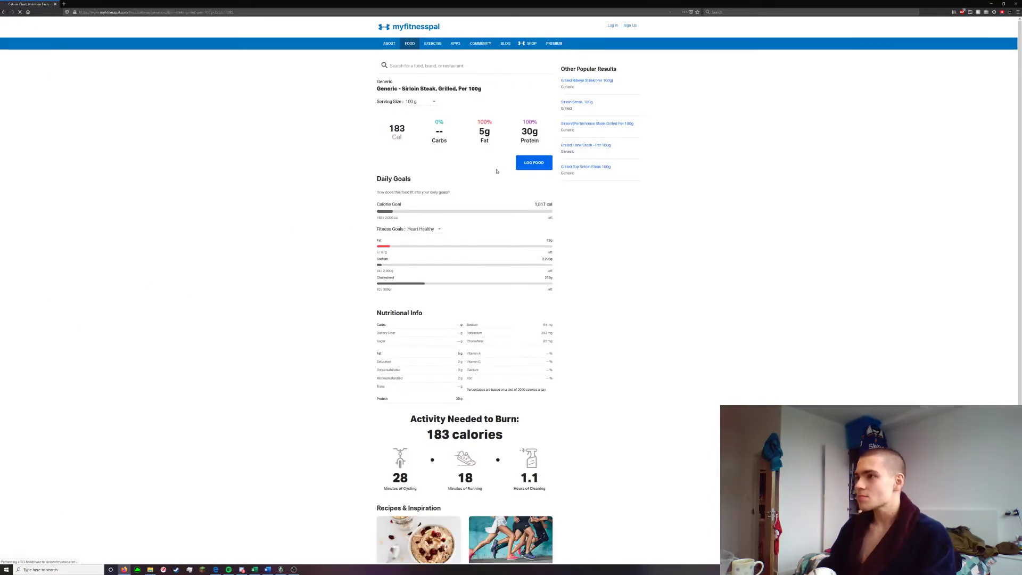
key("ctrl+plus")
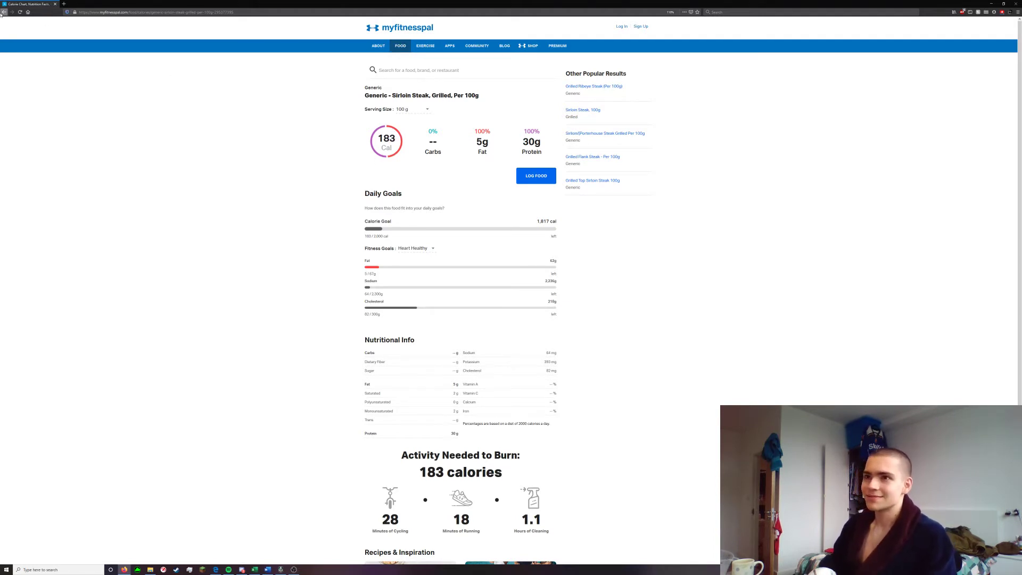
left_click(4, 12)
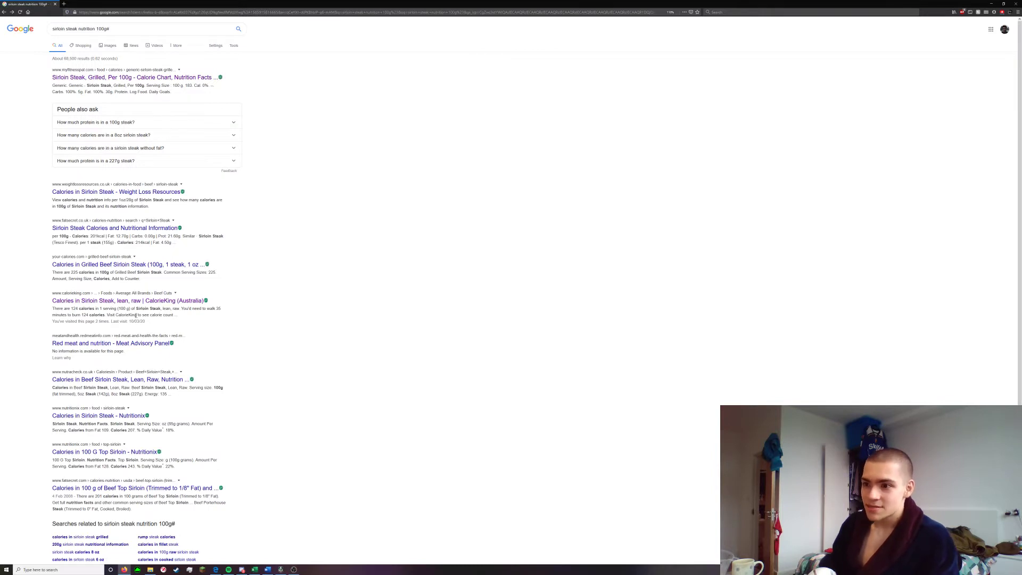
Open the CalorieKing result for lean, raw sirloin steak in a new tab and check its fat content per 100 g
left_click(133, 301)
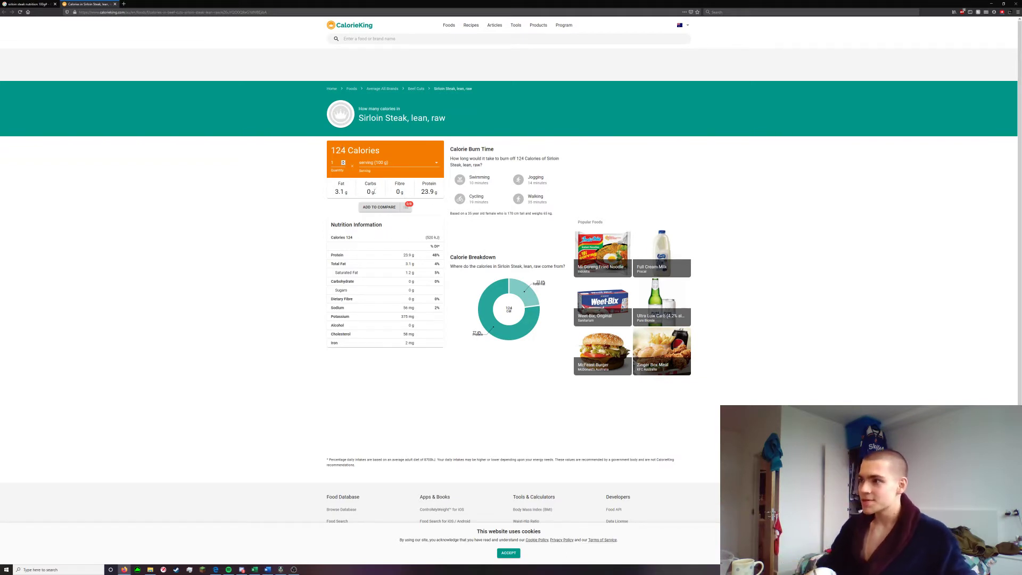
left_click_drag(349, 192, 333, 192)
left_click(348, 192)
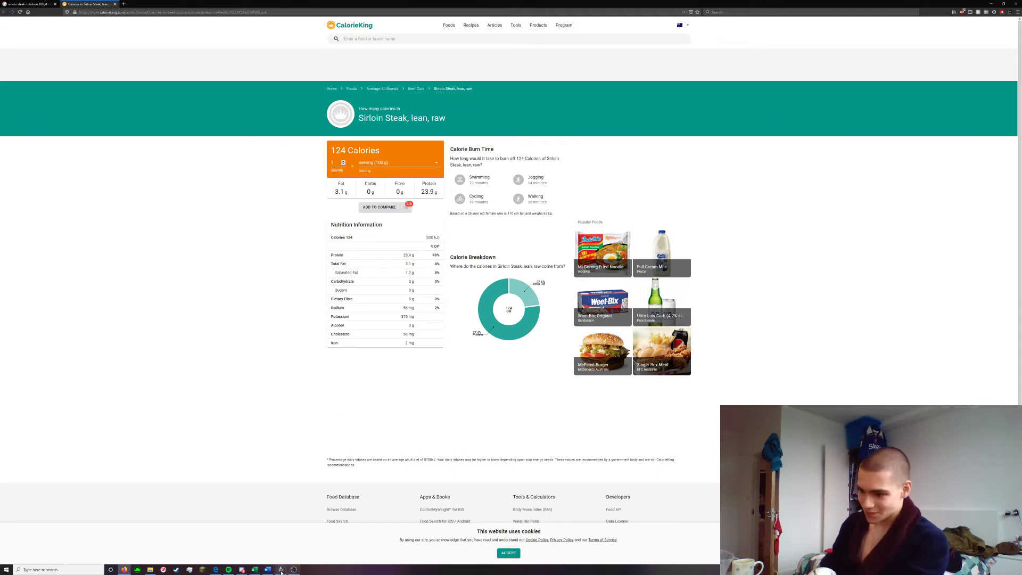
Arrange the windows so the spreadsheet and the CalorieKing sirloin steak page in Firefox are visible side by side
left_click_drag(506, 5, 600, 121)
left_click_drag(394, 5, 296, 7)
left_click_drag(589, 344, 509, 538)
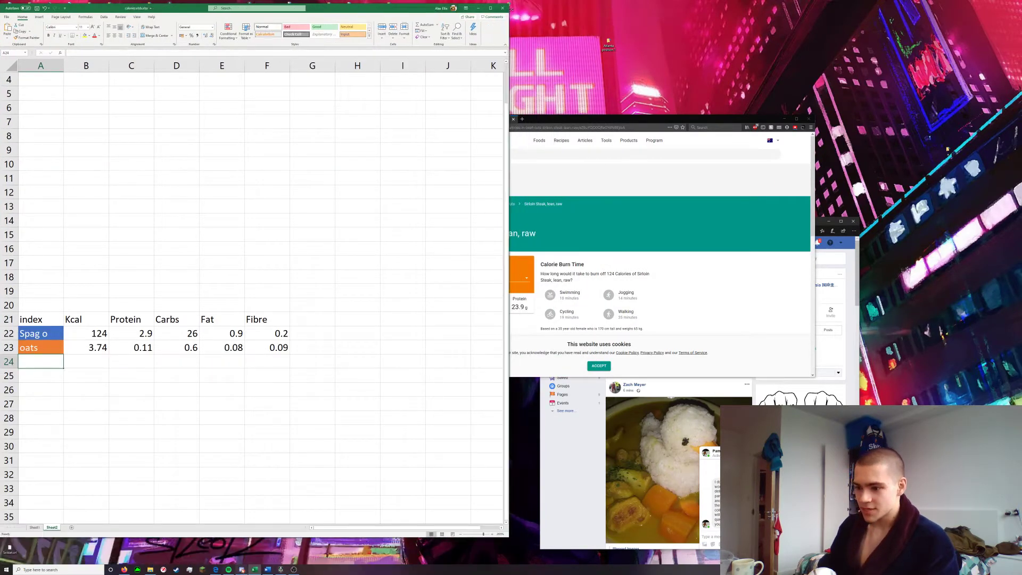
right_click(242, 570)
left_click(253, 561)
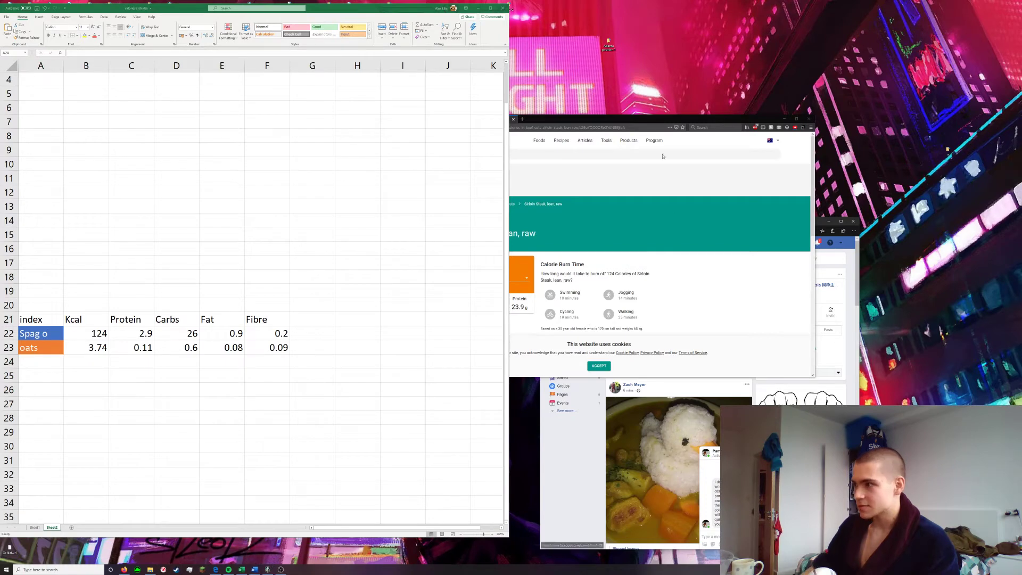
left_click_drag(603, 126, 712, 36)
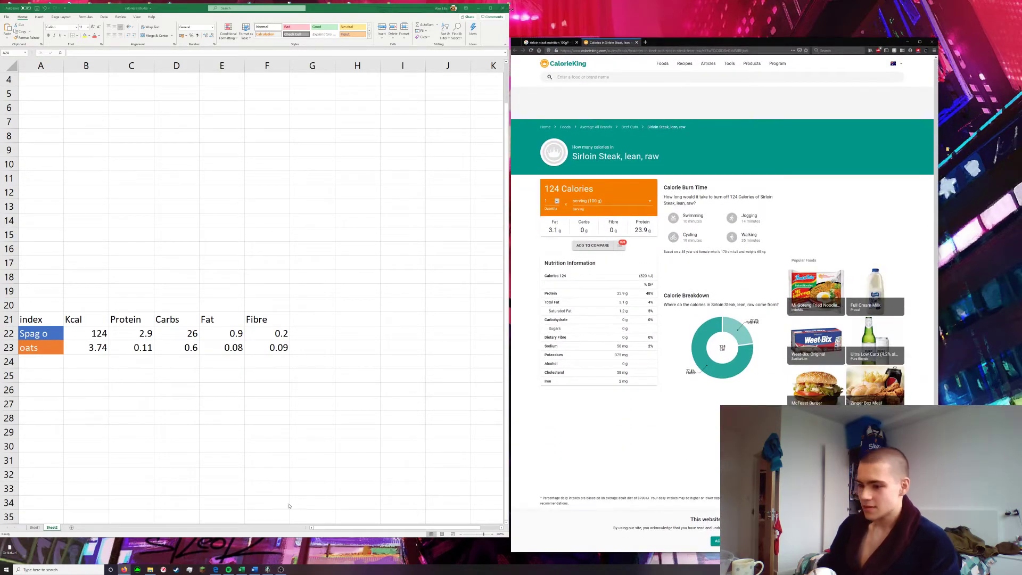
left_click(217, 570)
right_click(217, 570)
left_click(217, 558)
left_click(709, 291)
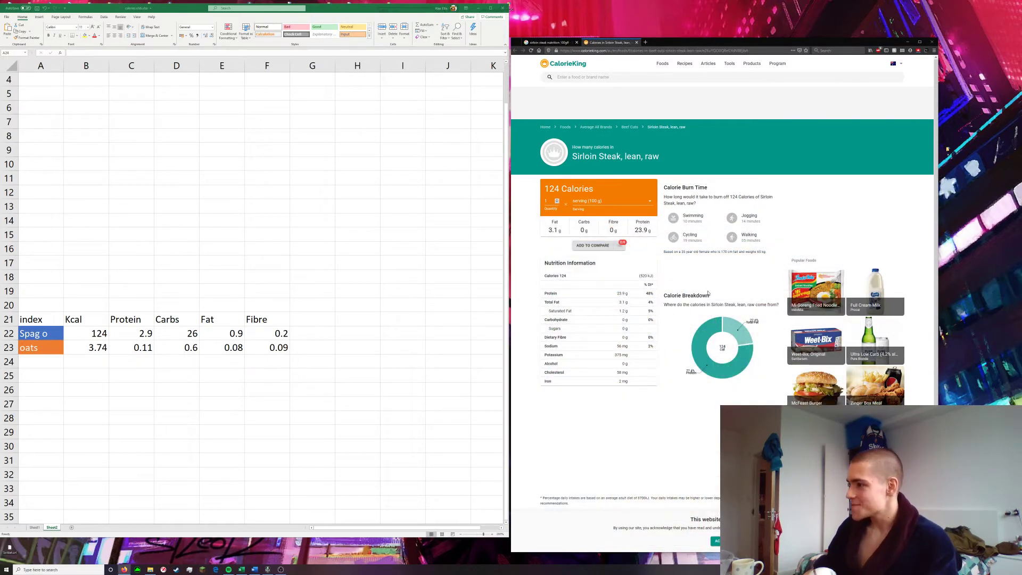
Add beef to the food index in A24, giving it the same orange fill as the oats cell
key("alt+Tab")
type("Beef")
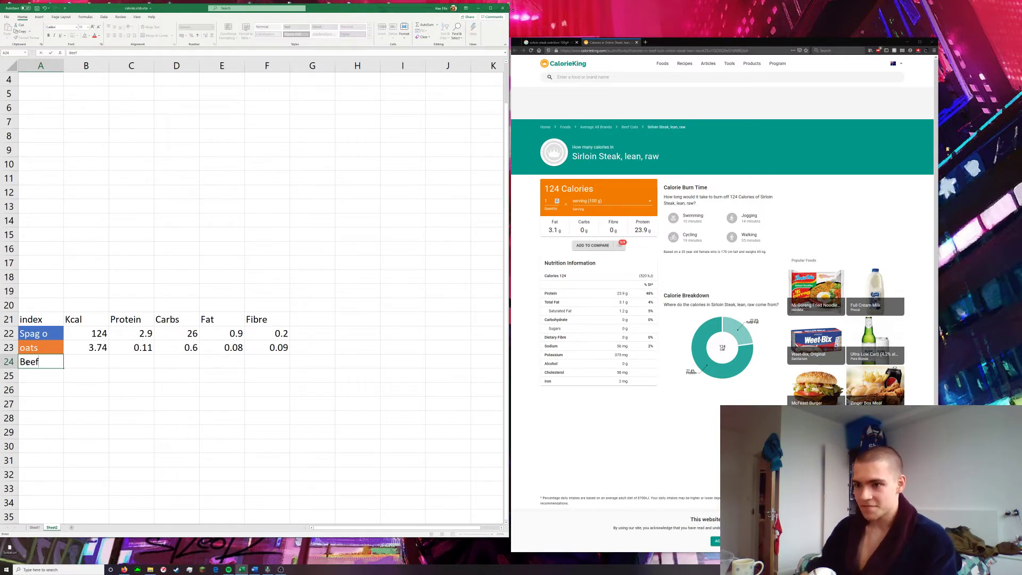
left_click(131, 404)
left_click(37, 348)
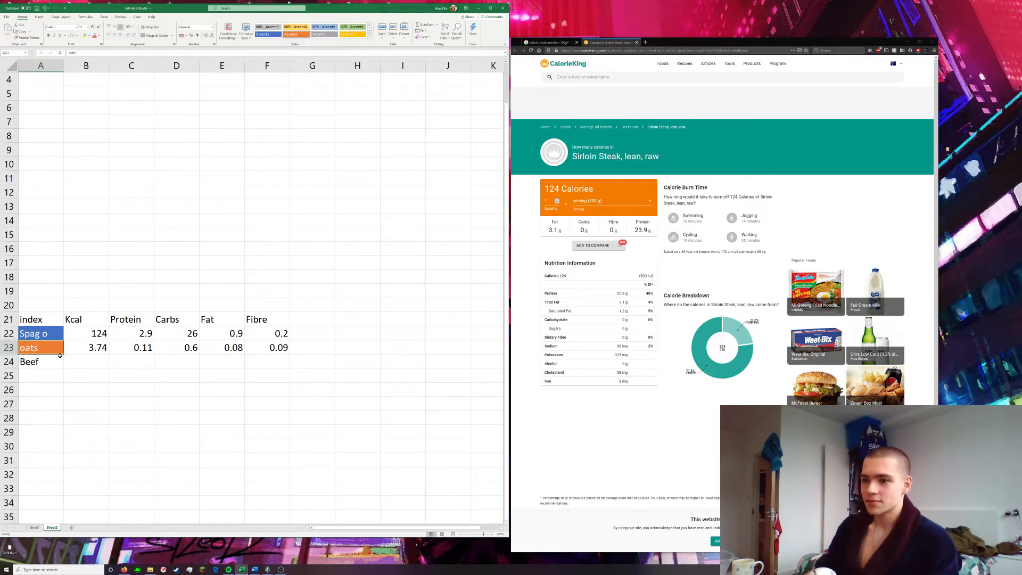
left_click_drag(64, 355, 62, 364)
left_click(47, 362)
type("beef")
key("Return")
Enter the per-gram values for beef: 1.24 for Kcal and 0.239 for Protein
left_click(97, 365)
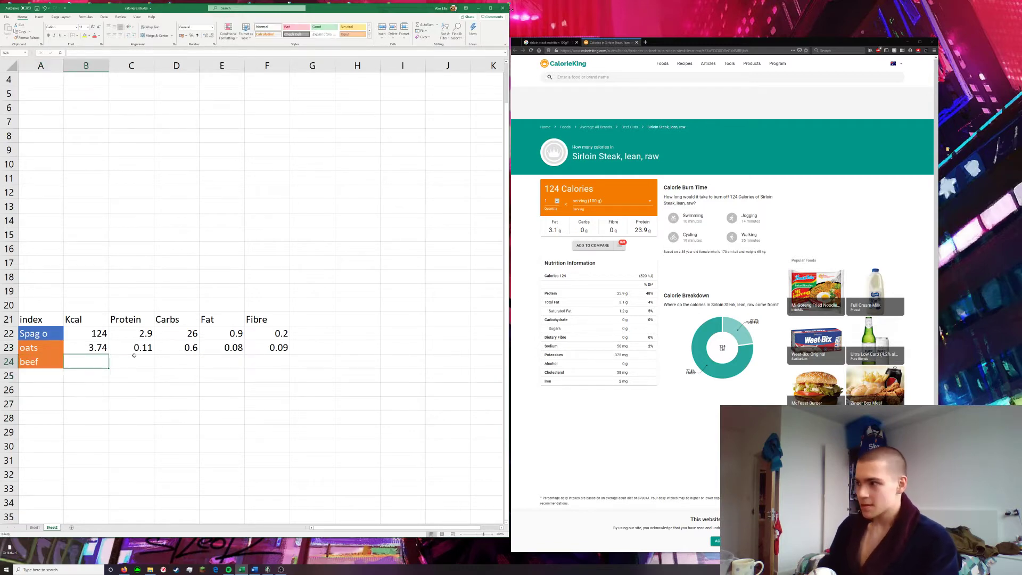
type("1.24")
left_click(147, 356)
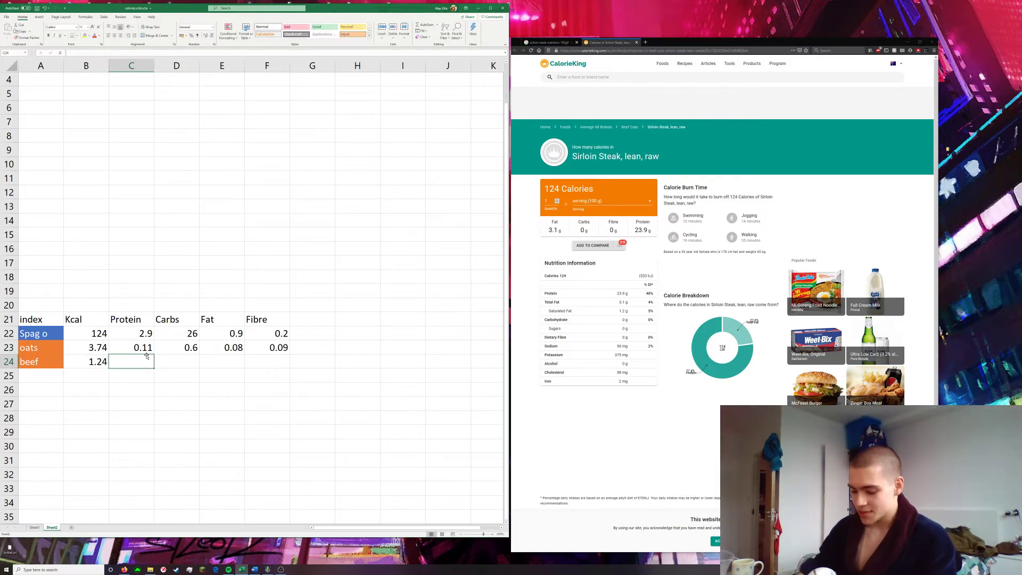
Complete the beef row with 0 for Carbs, 0.031 for Fat and 0 for Fibre
type("0.239")
key("Tab")
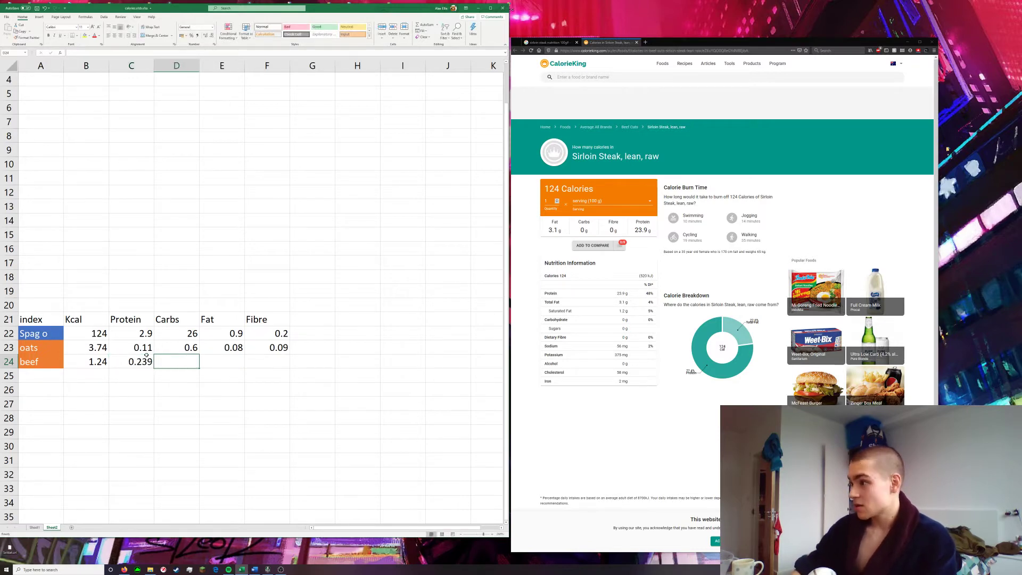
type("0")
key("Tab")
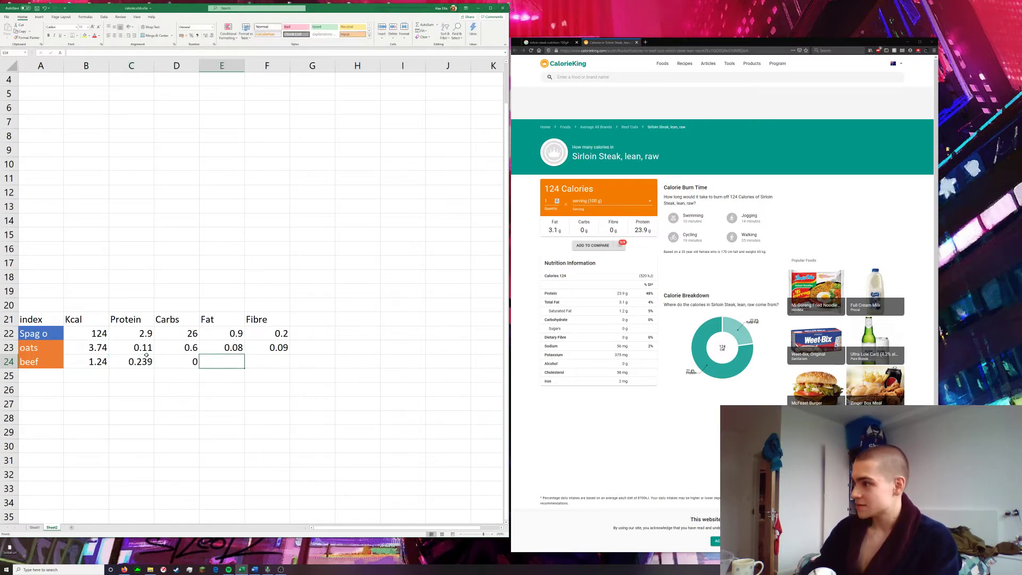
type("0.031")
key("Tab")
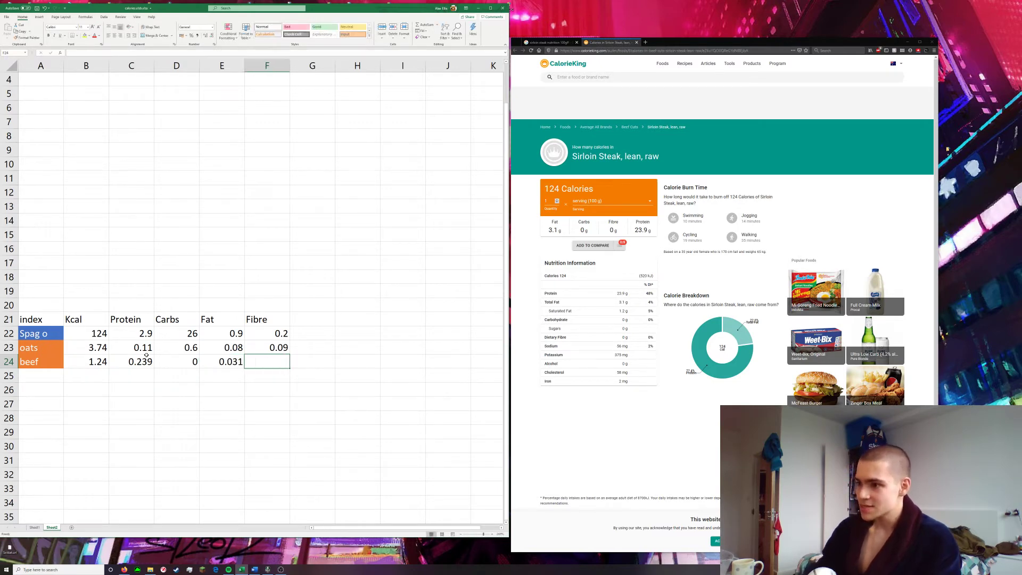
type("0")
key("Return")
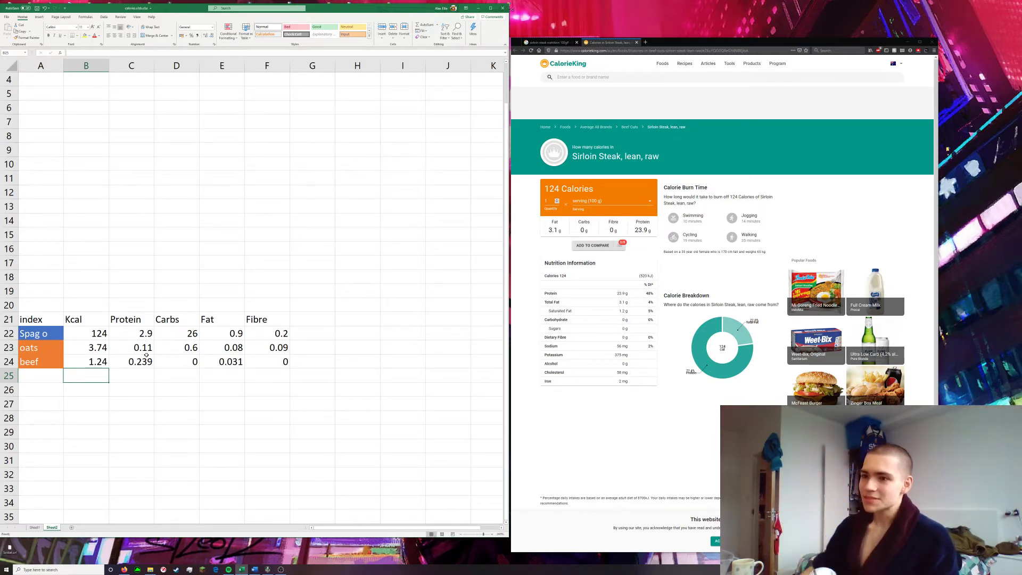
Move the whole food index table down one row so its header sits in row 22
scroll(170, 191, "up", 1)
key("ctrl+Home")
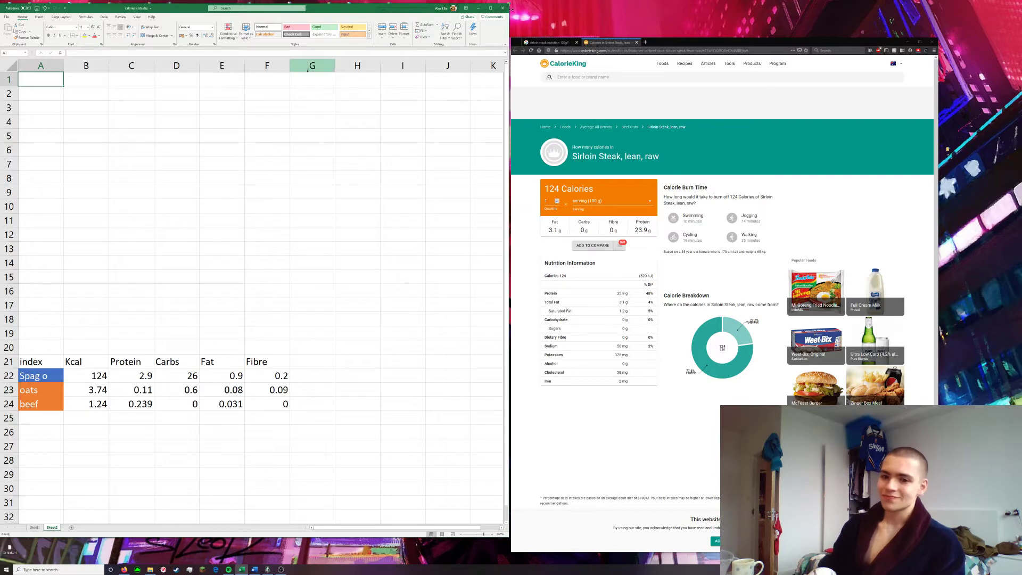
left_click_drag(48, 367, 286, 420)
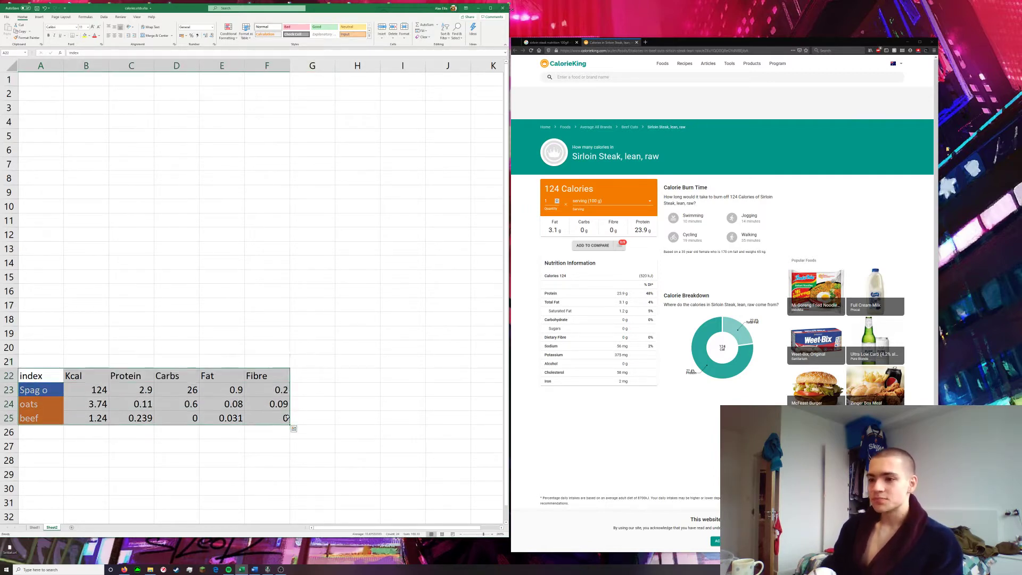
left_click(403, 362)
Enter the heading Input in A1 and list Spag o, oats and beef below it in A2:A4
left_click(42, 85)
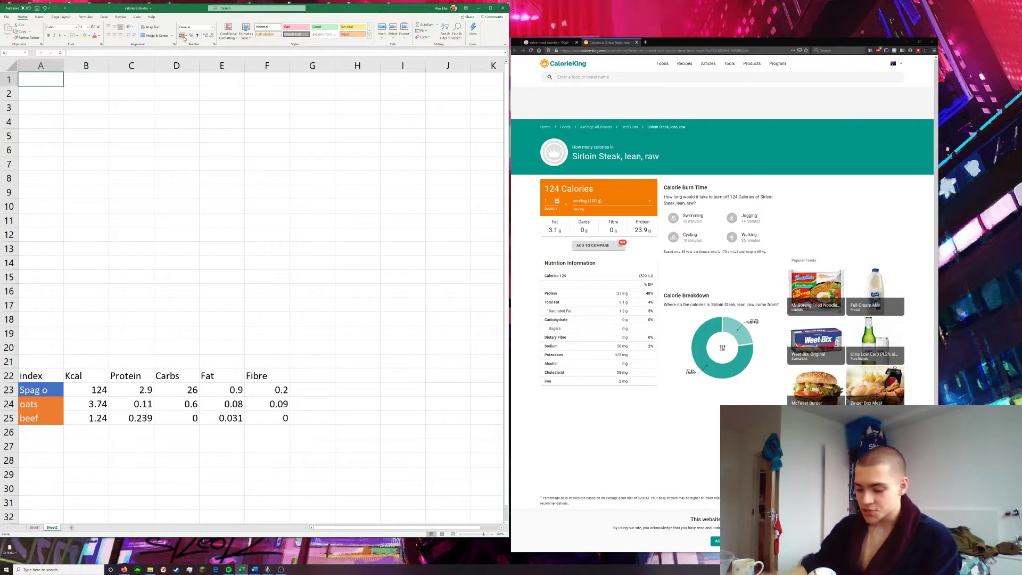
type("Input")
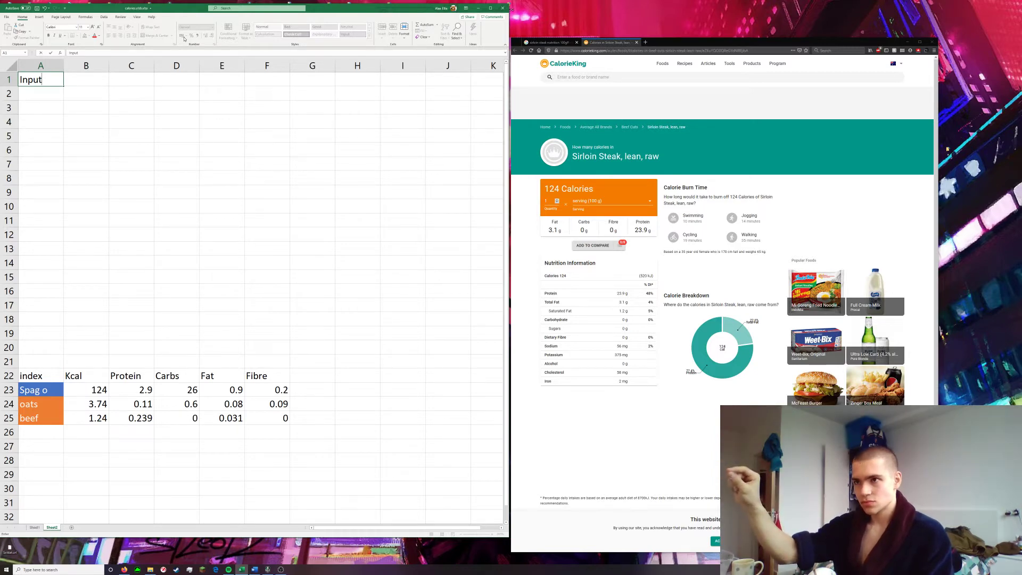
key("Return")
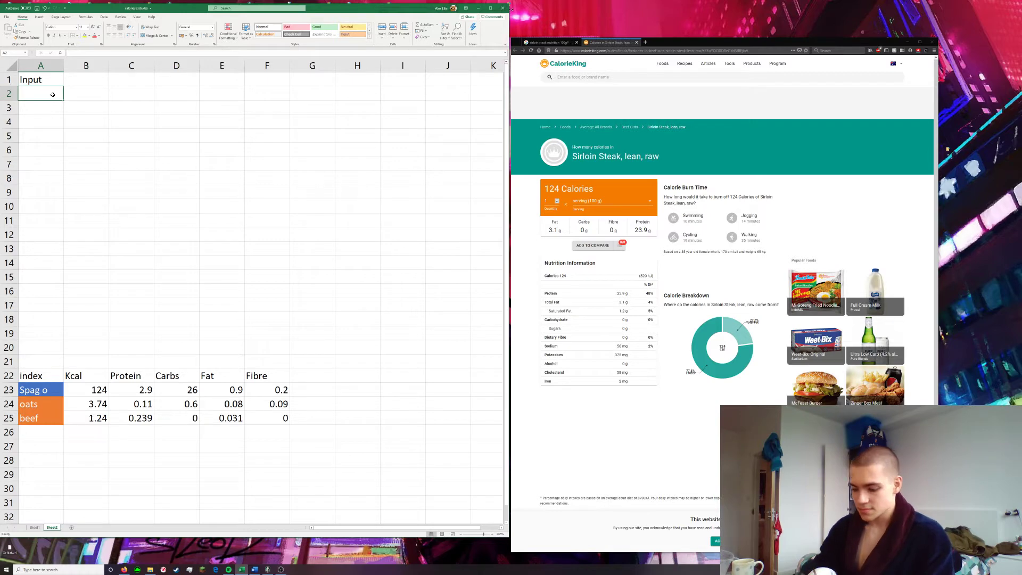
type("Spag o")
key("Return")
type("oats")
key("Return")
type("beef")
key("Return")
Add the section heading Kcal in A6, below the Input list
left_click_drag(38, 95, 40, 124)
key("ctrl+c")
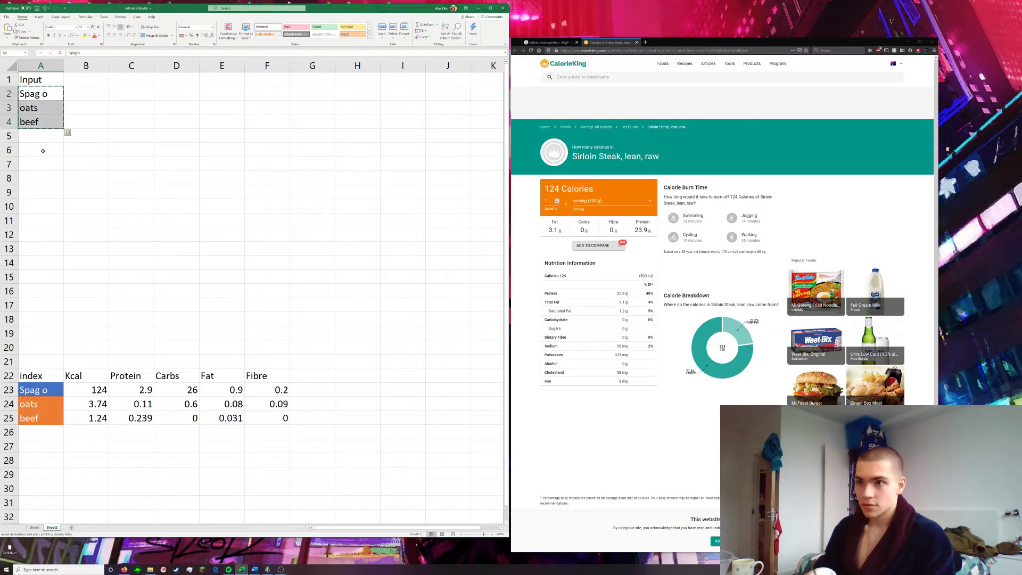
left_click(46, 205)
left_click(35, 137)
left_click(38, 151)
type("Kcal")
key("Return")
key("Return")
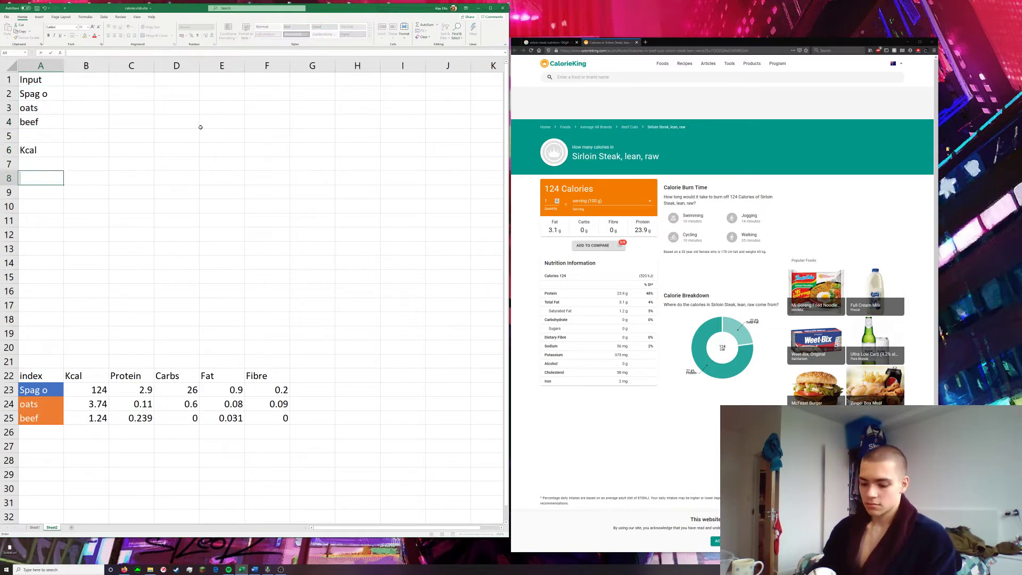
Copy the three food names from the Input list and paste them starting at A7, A12 and A17
left_click_drag(41, 124, 38, 95)
key("ctrl+c")
left_click(68, 133)
left_click(26, 158)
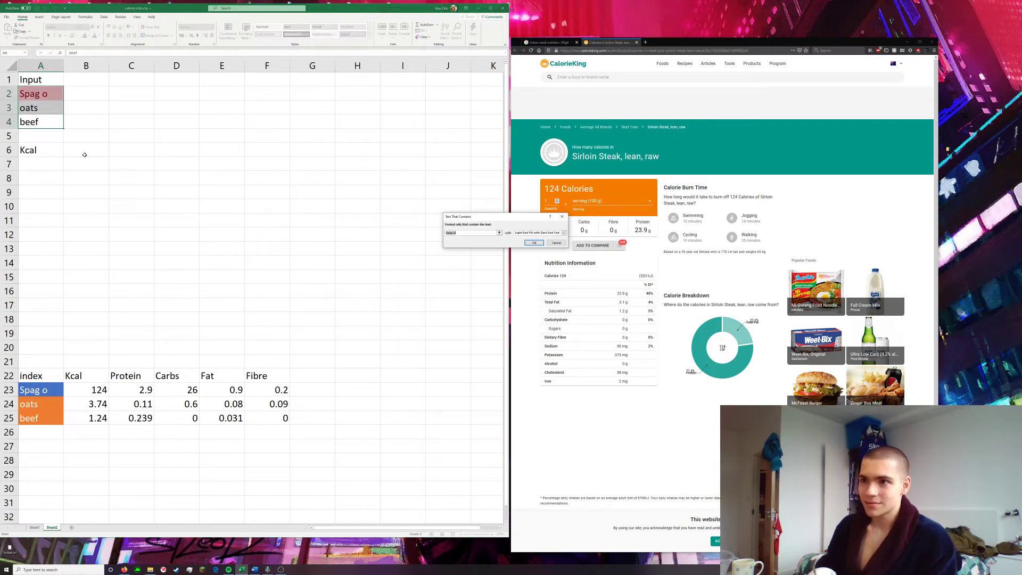
left_click(555, 243)
left_click(53, 165)
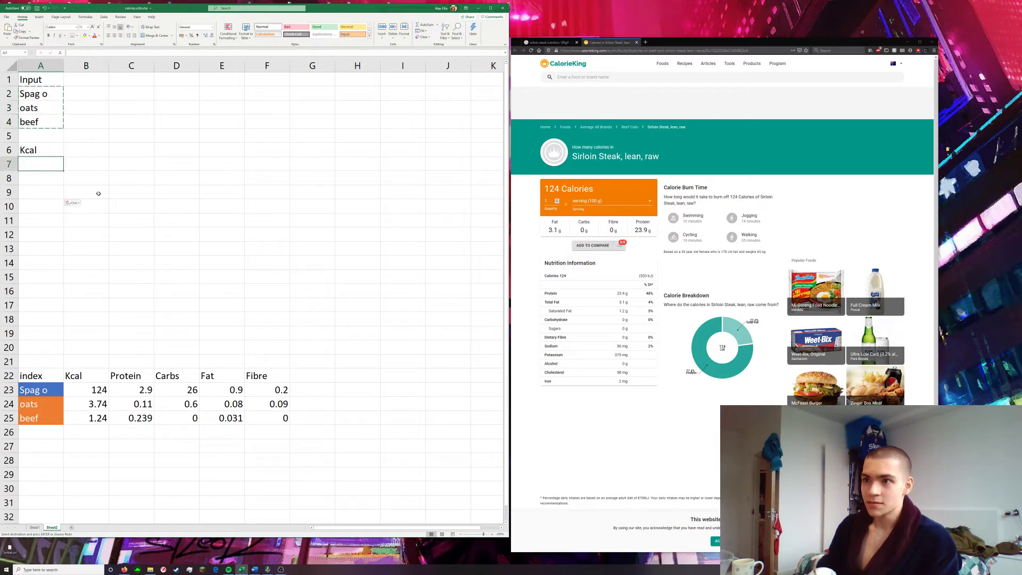
key("ctrl+v")
left_click(35, 239)
key("ctrl+v")
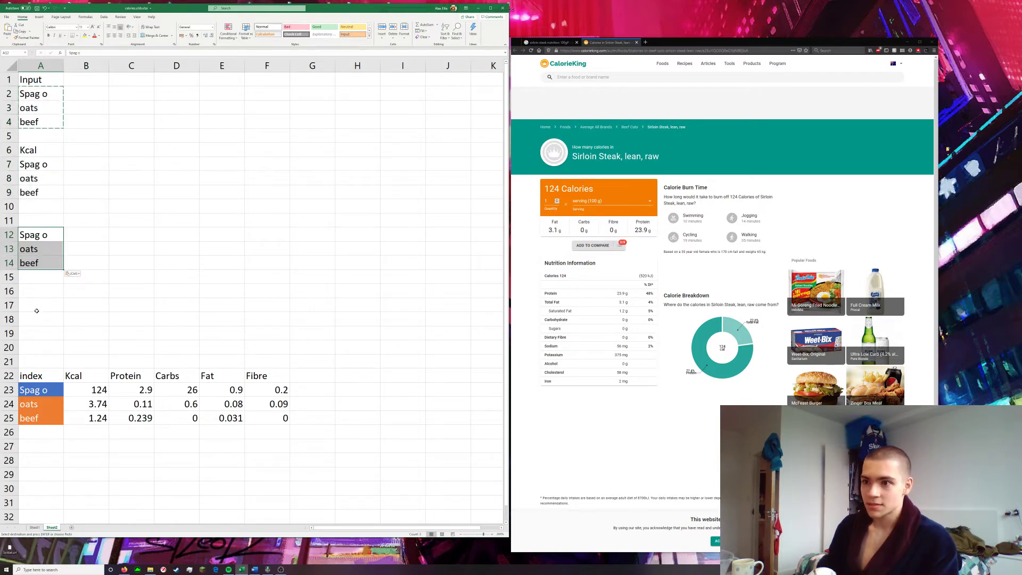
left_click(37, 308)
key("ctrl+v")
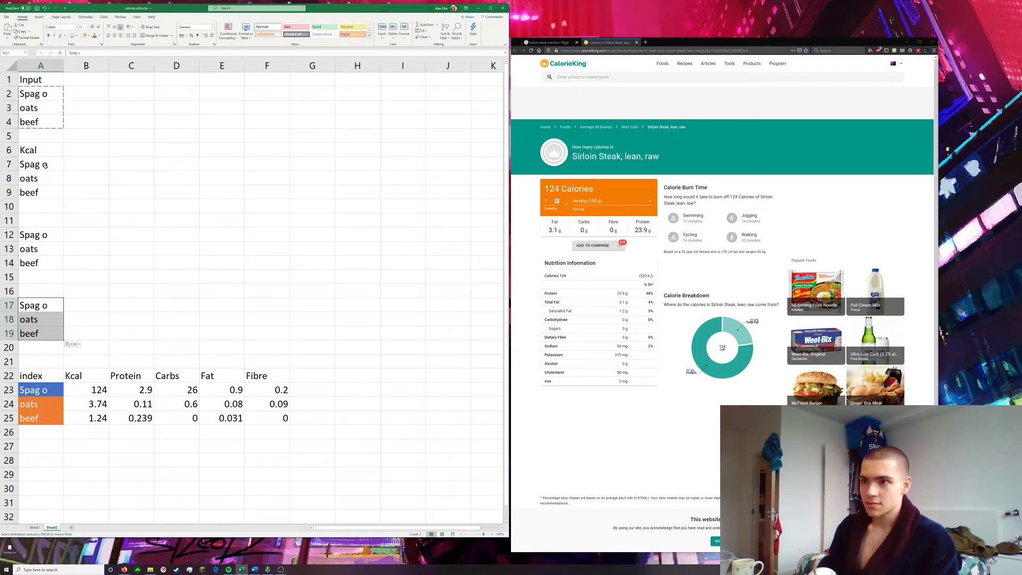
Head the second and third copied food lists with Protein in A11 and Carbs in A16
left_click(48, 226)
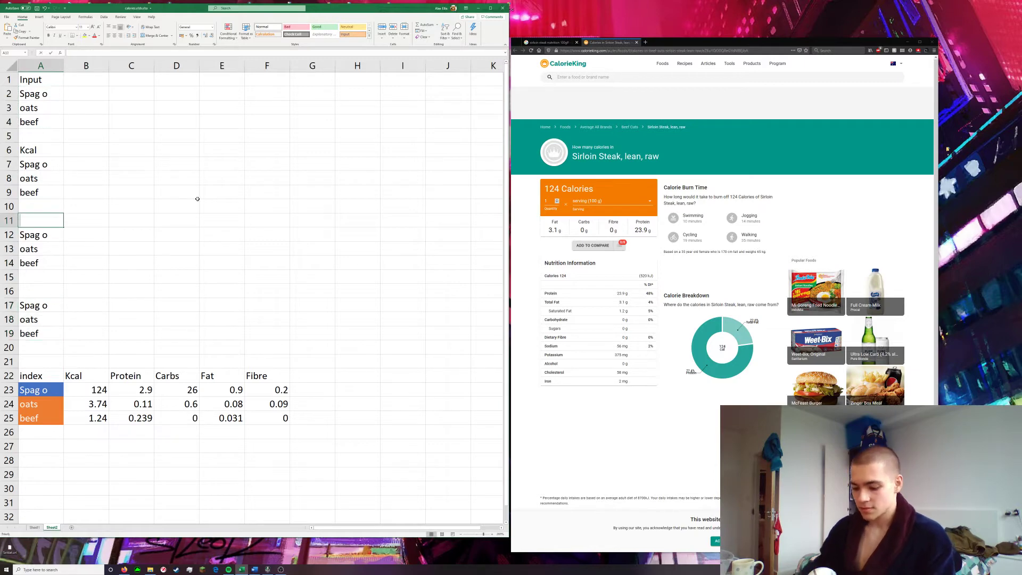
type("Protein")
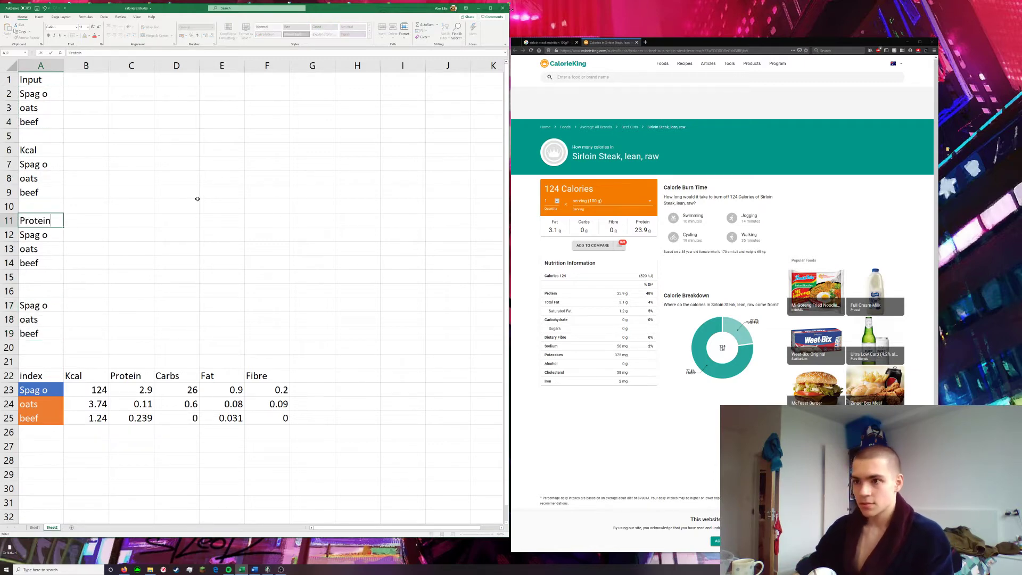
left_click(37, 291)
type("Carbs")
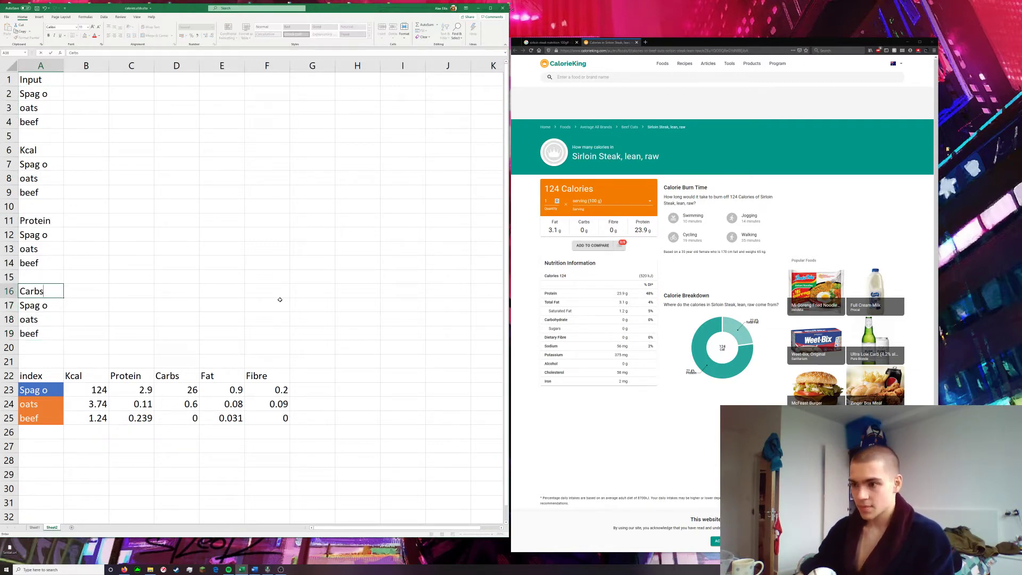
key("Return")
Move the food index table down to start at row 27 and enter the heading Fat in A21
left_click_drag(35, 372, 288, 495)
left_click(41, 355)
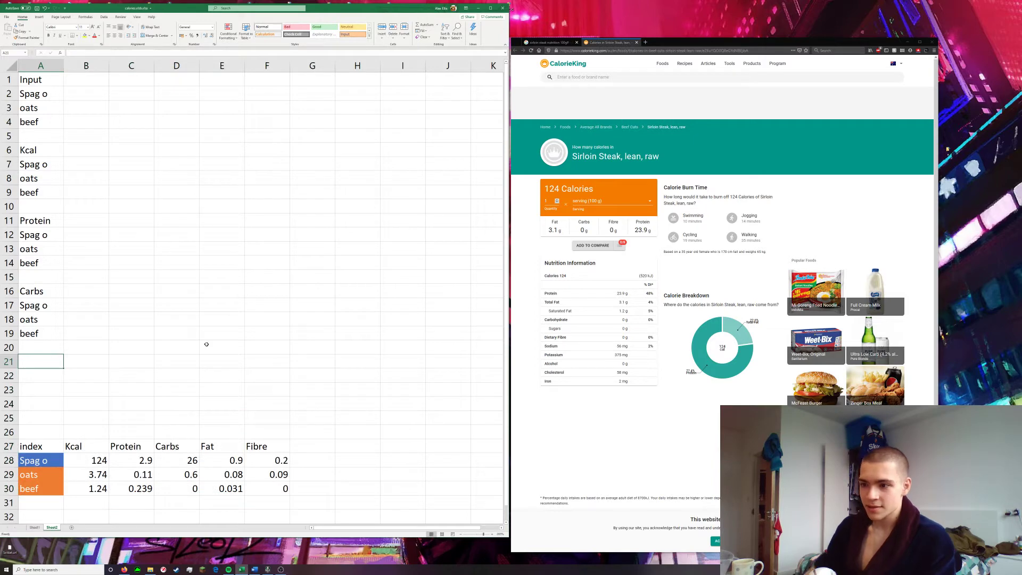
type("Fat")
key("Return")
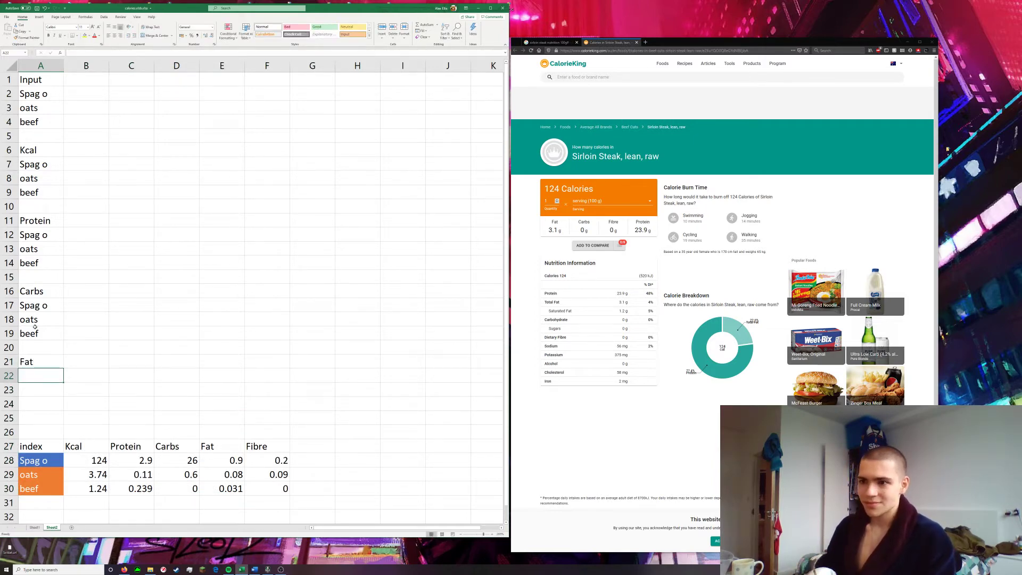
Copy the three food names from the Carbs section to A22:A24 under Fat
left_click_drag(30, 305, 62, 336)
key("ctrl+c")
left_click(53, 376)
key("ctrl+v")
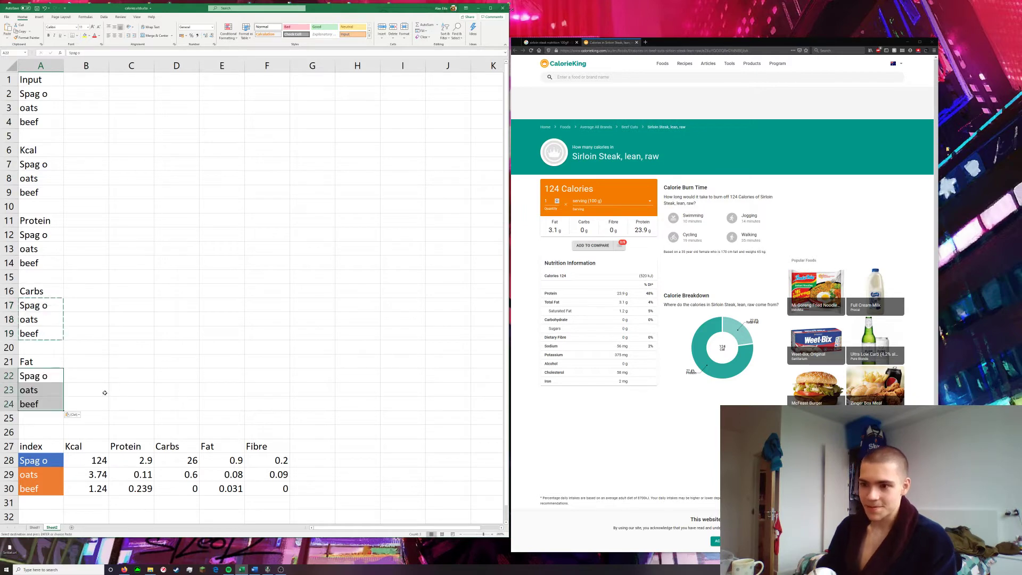
Move the food index table down to start at row 30 and enter the heading Fibre in A26
scroll(106, 392, "down", 5)
scroll(214, 360, "up", 3)
left_click_drag(286, 412, 45, 419)
left_click(31, 349)
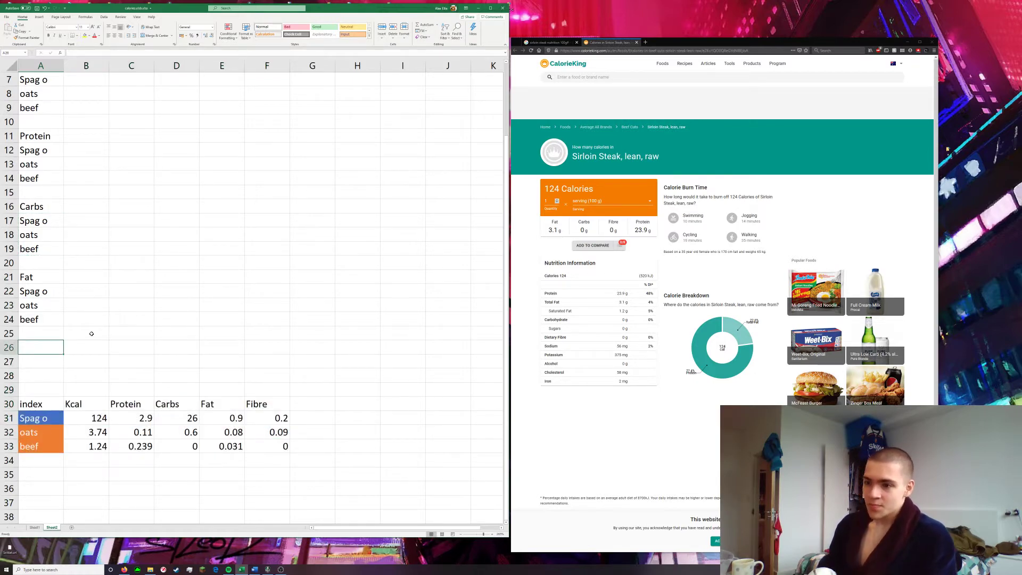
type("Fibre")
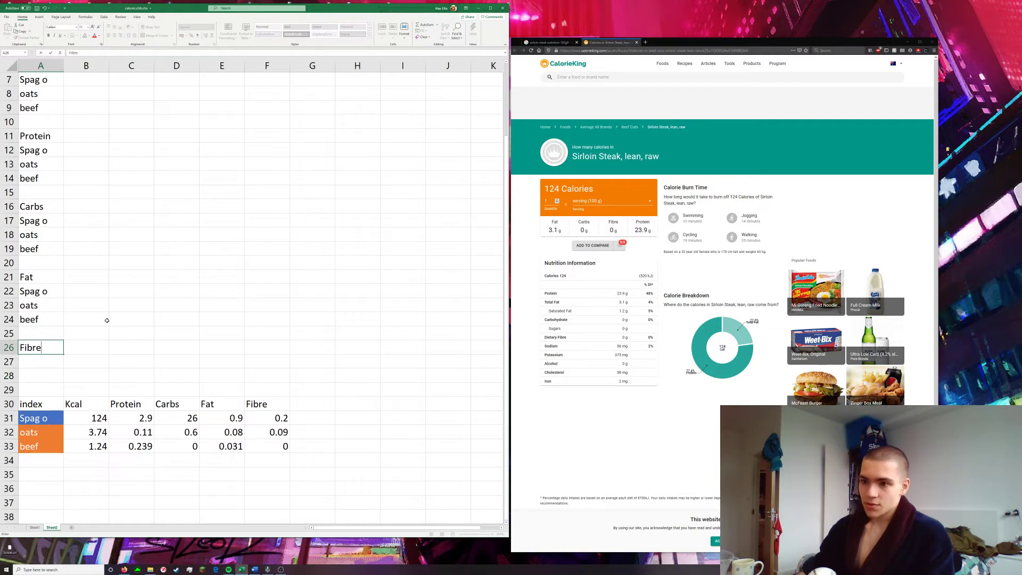
Move the food index table down to row 31 and copy the food names from the Fat section to A27:A29
left_click_drag(31, 405, 263, 468)
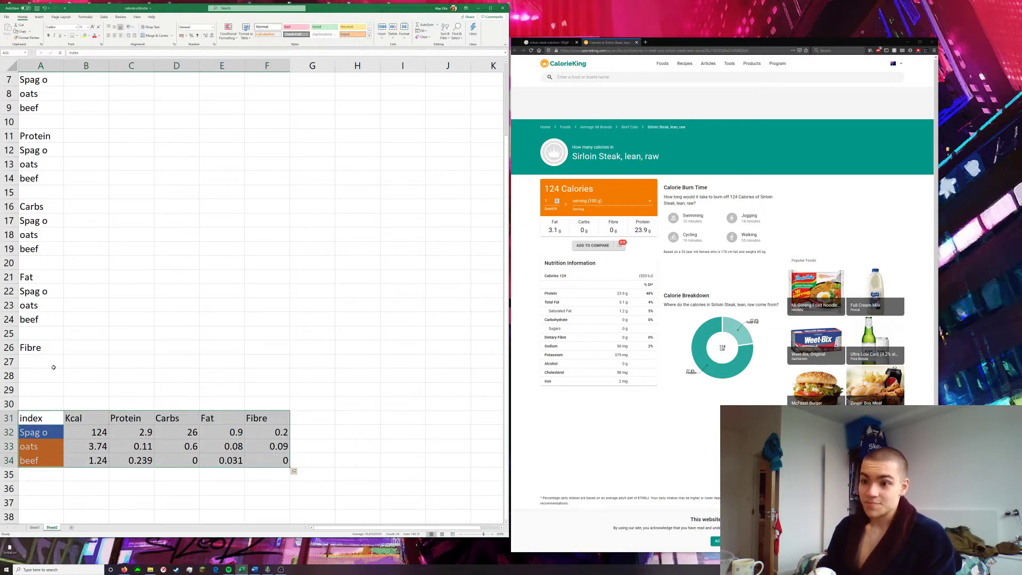
left_click(52, 363)
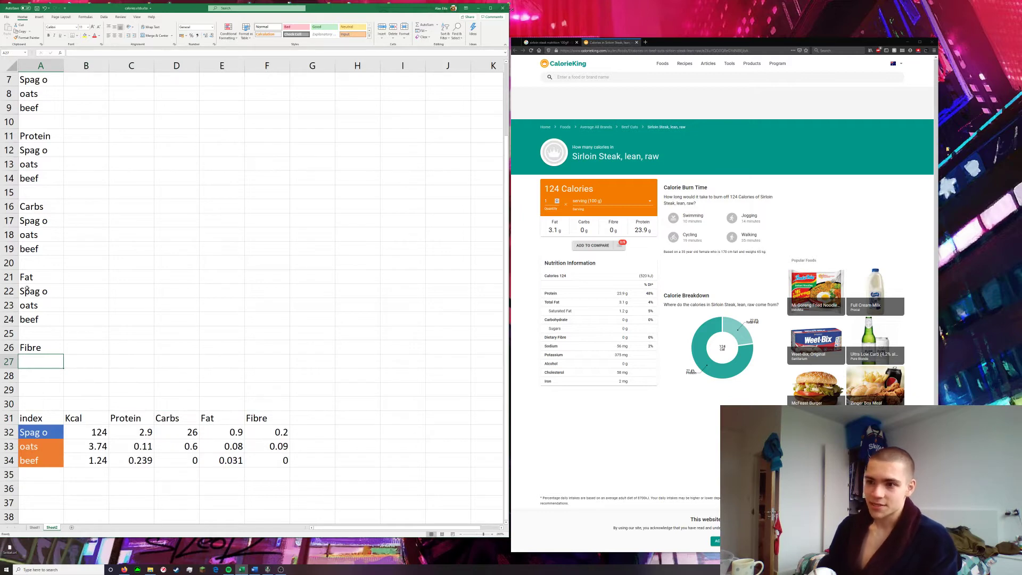
left_click_drag(26, 288, 32, 320)
key("ctrl+c")
left_click(31, 362)
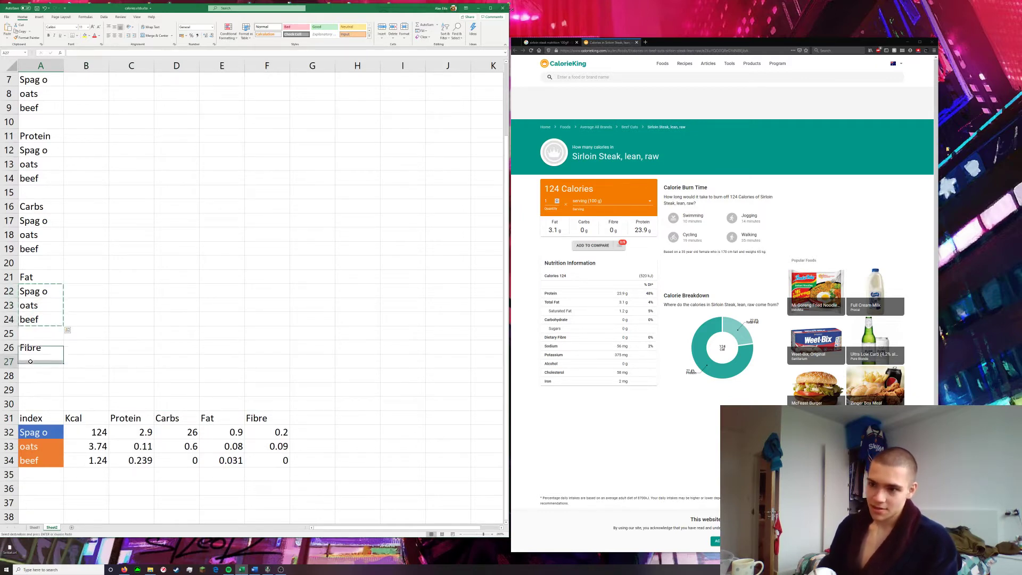
key("ctrl+v")
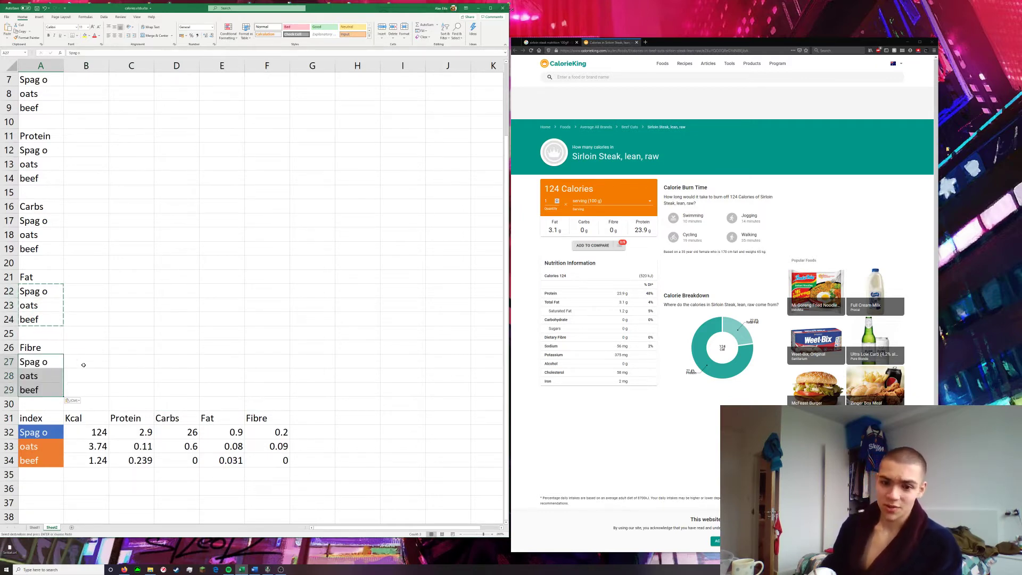
Extend the spreadsheet window to the full height of the screen, down to the taskbar
left_click(83, 366)
key("ctrl")
key("ctrl")
left_click(176, 390)
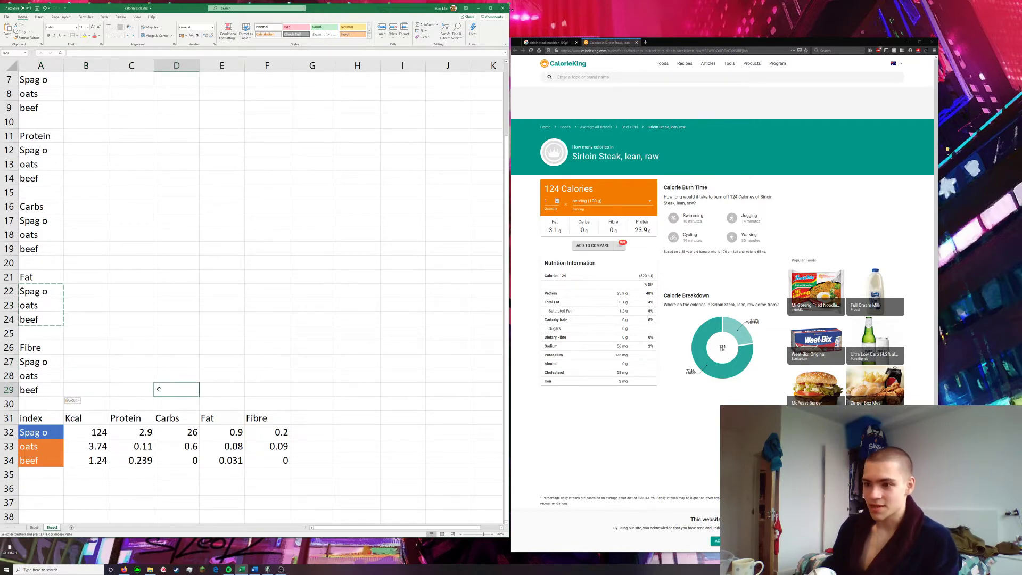
scroll(148, 301, "up", 2)
scroll(149, 301, "down", 1)
scroll(160, 330, "up", 1)
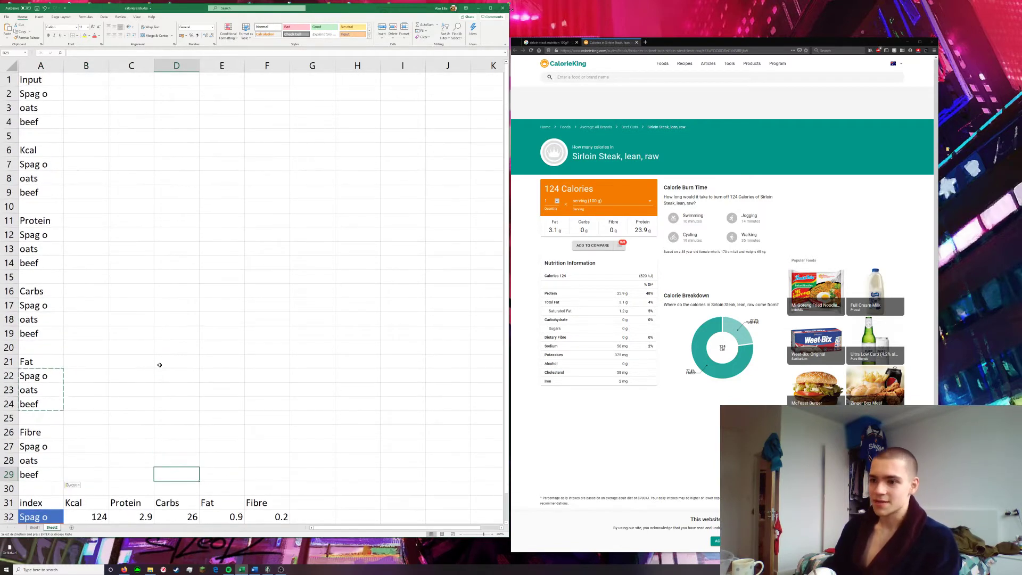
scroll(158, 361, "down", 4)
scroll(192, 368, "up", 4)
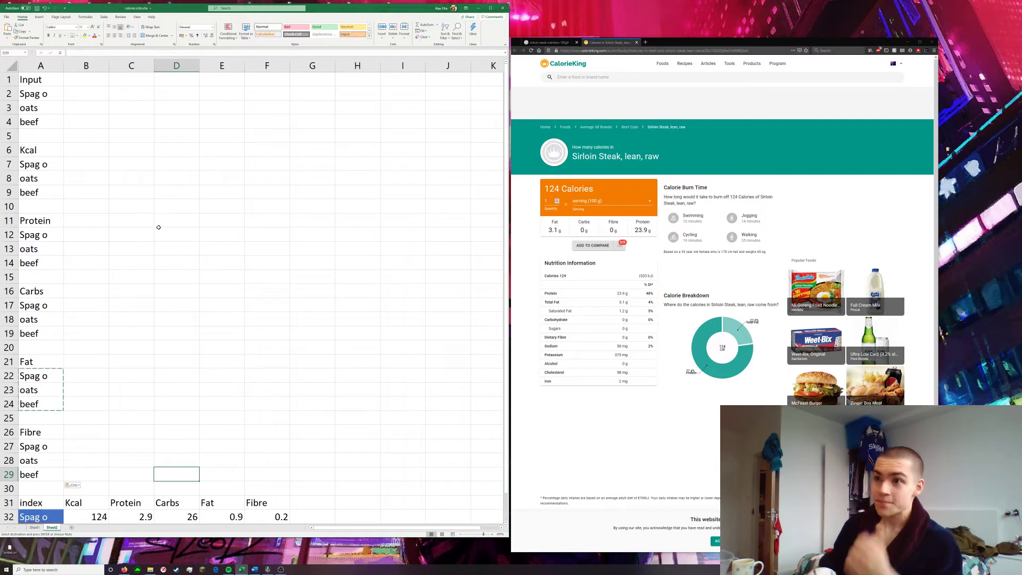
double_click(466, 538)
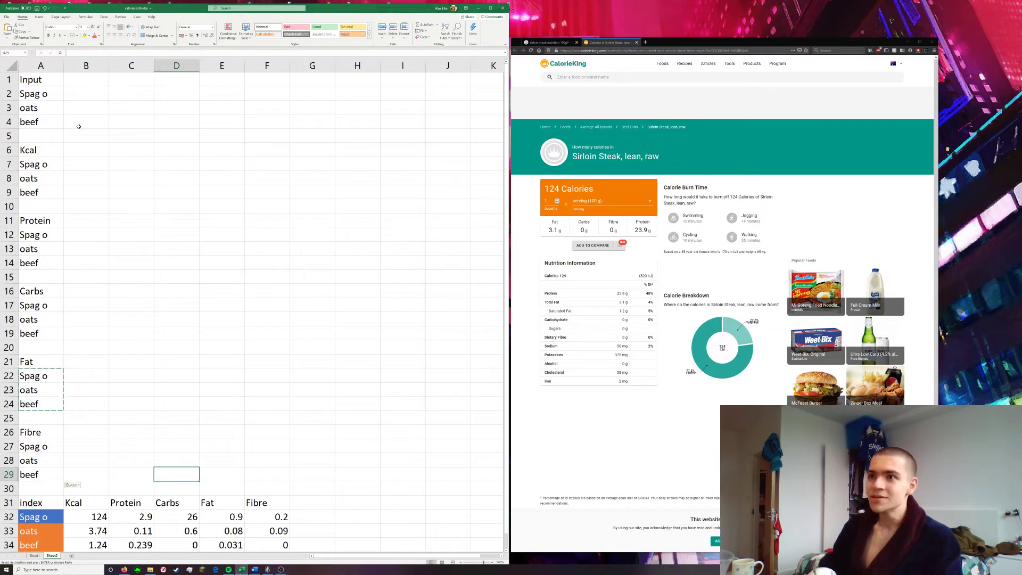
Enter the date 03-Apr in B1 and fill the daily dates across the Input row to 09-Apr in H1
left_click(79, 85)
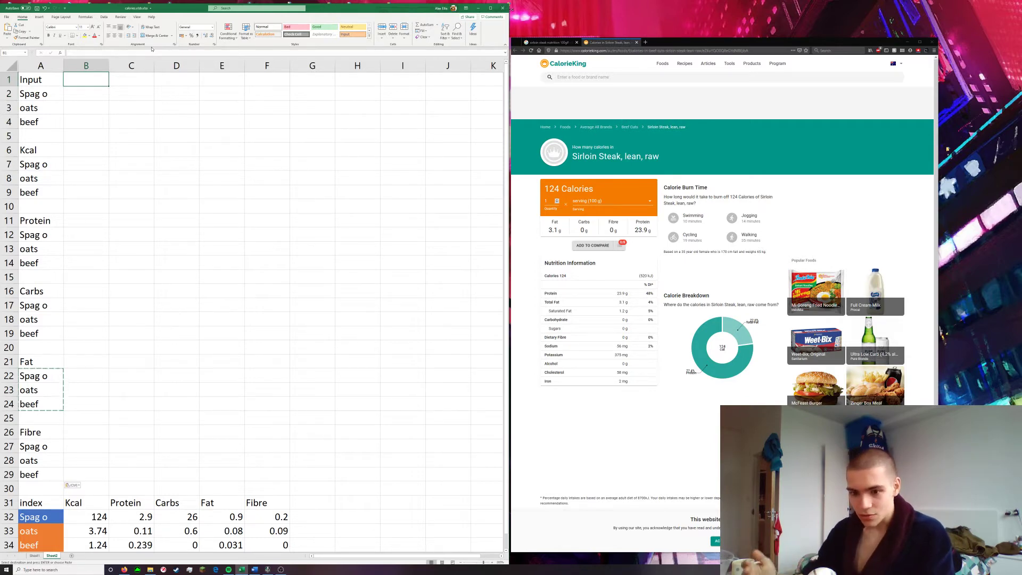
type("0")
type("3-apr")
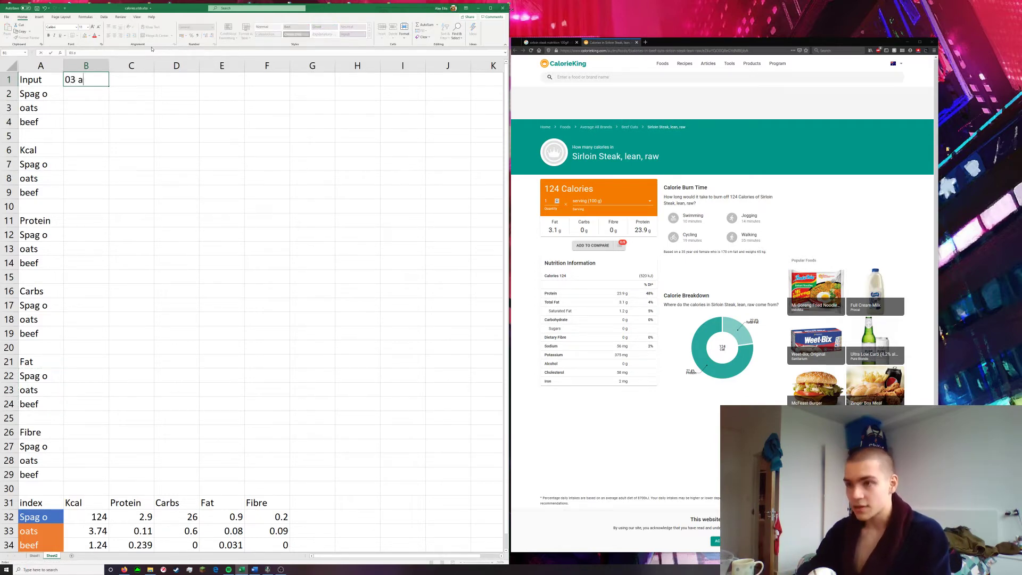
key("Return")
left_click(93, 83)
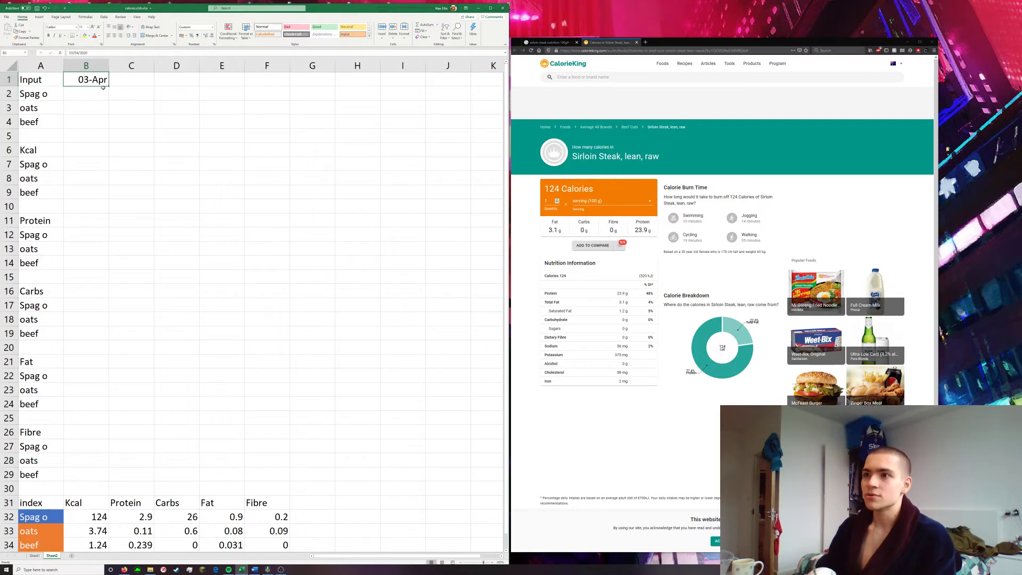
left_click_drag(107, 86, 373, 88)
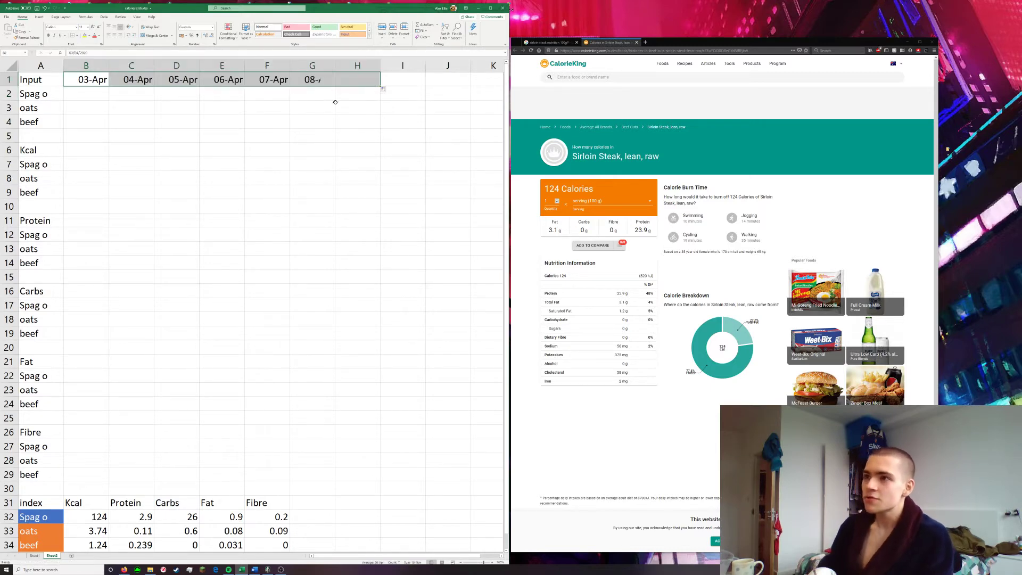
left_click(236, 164)
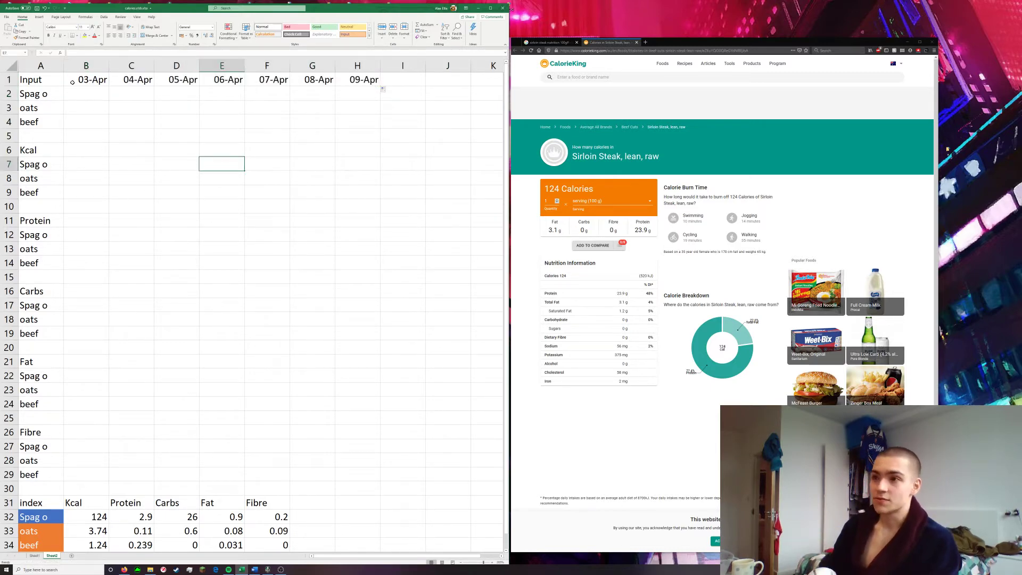
Review the empty nutrient sections and the Spag o Kcal value in the food index
left_click(87, 95)
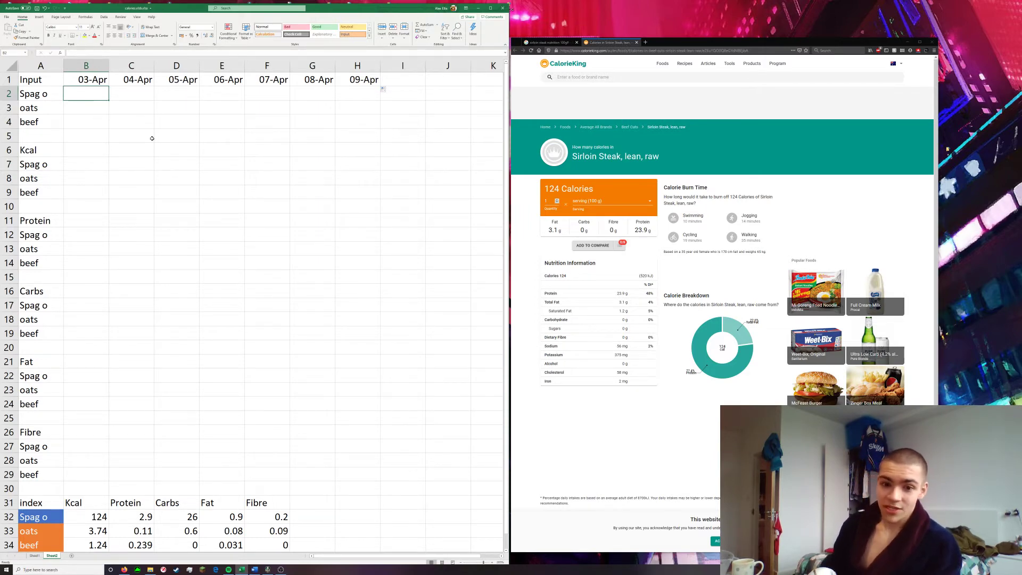
scroll(169, 149, "down", 1)
scroll(168, 152, "up", 1)
scroll(166, 156, "down", 1)
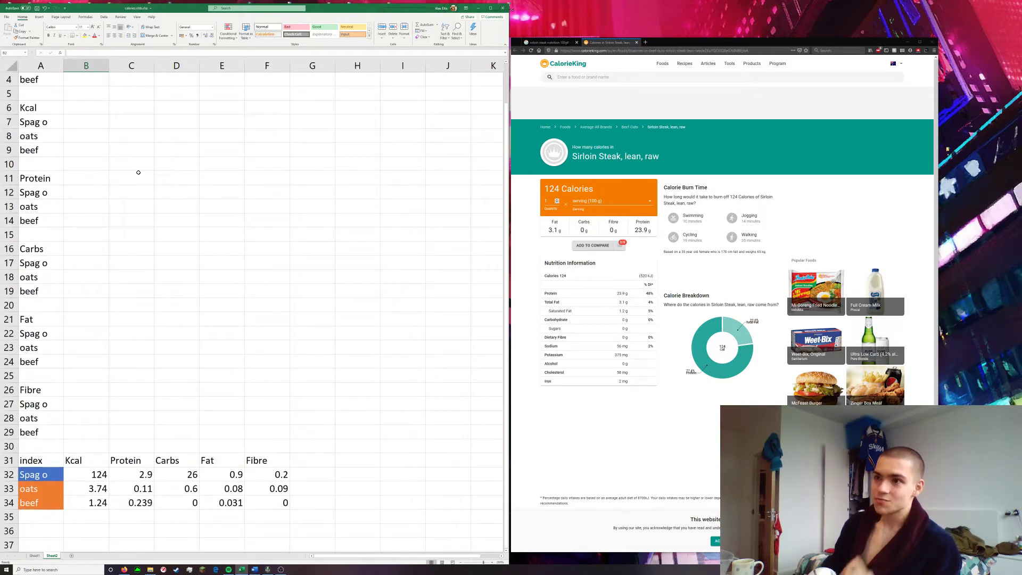
scroll(138, 173, "up", 1)
scroll(113, 441, "down", 1)
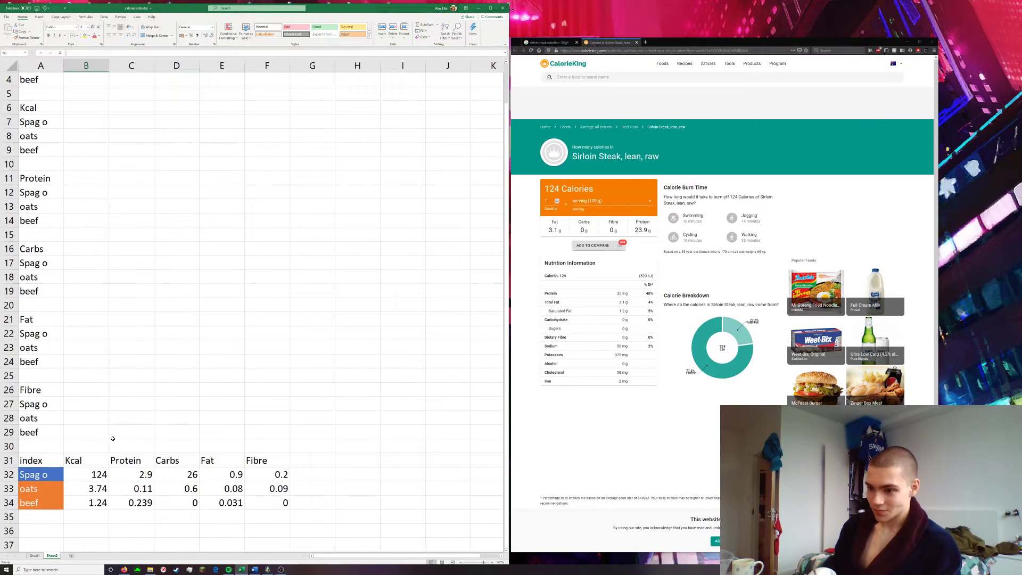
left_click(71, 474)
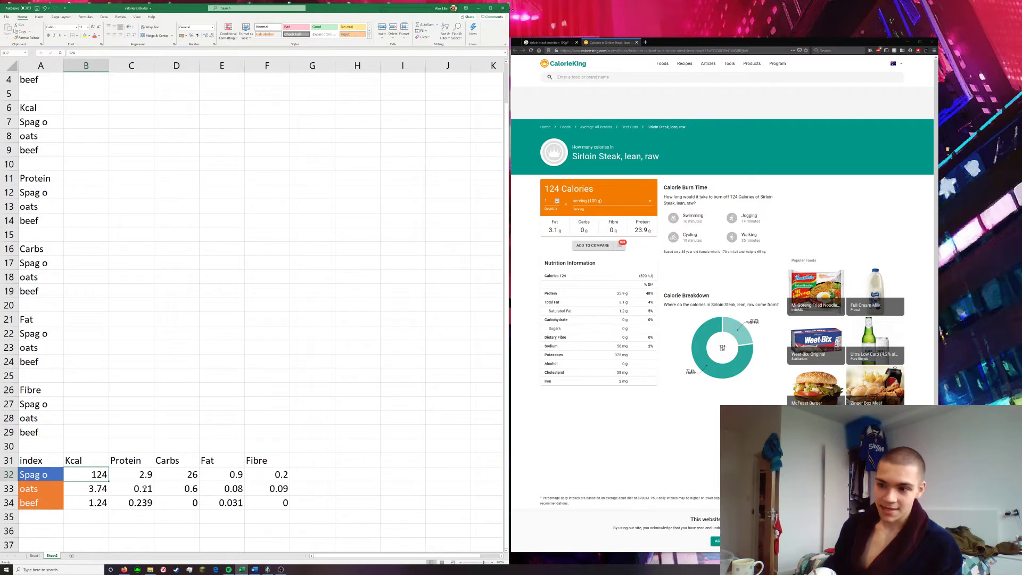
scroll(144, 489, "up", 1)
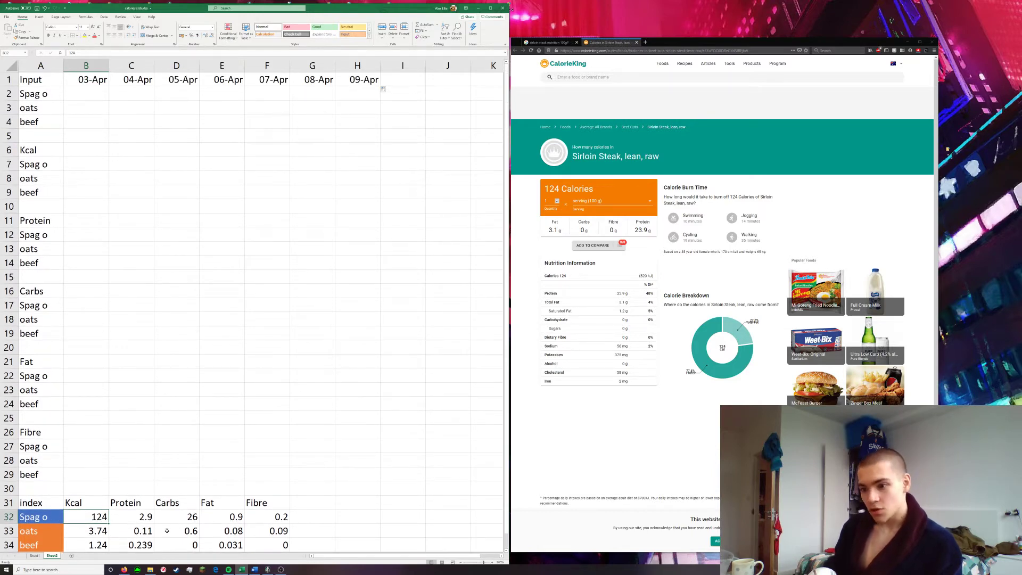
left_click(75, 179)
left_click(83, 161)
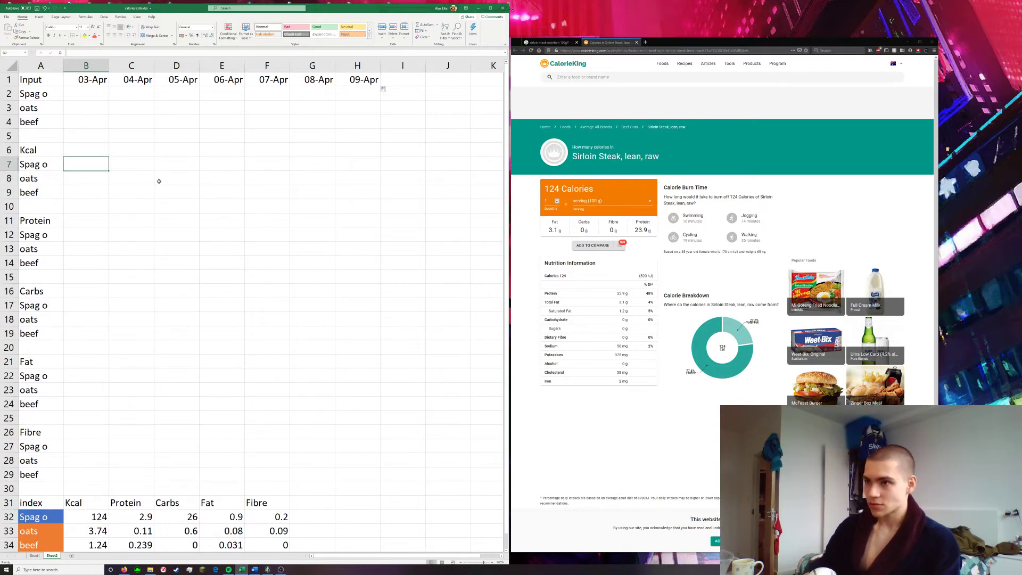
Copy the dates in B1:H1 to the Kcal, Protein and Carbs heading rows, starting at B6, B11 and B16
left_click_drag(83, 84, 370, 76)
key("ctrl+c")
left_click(75, 148)
key("ctrl+v")
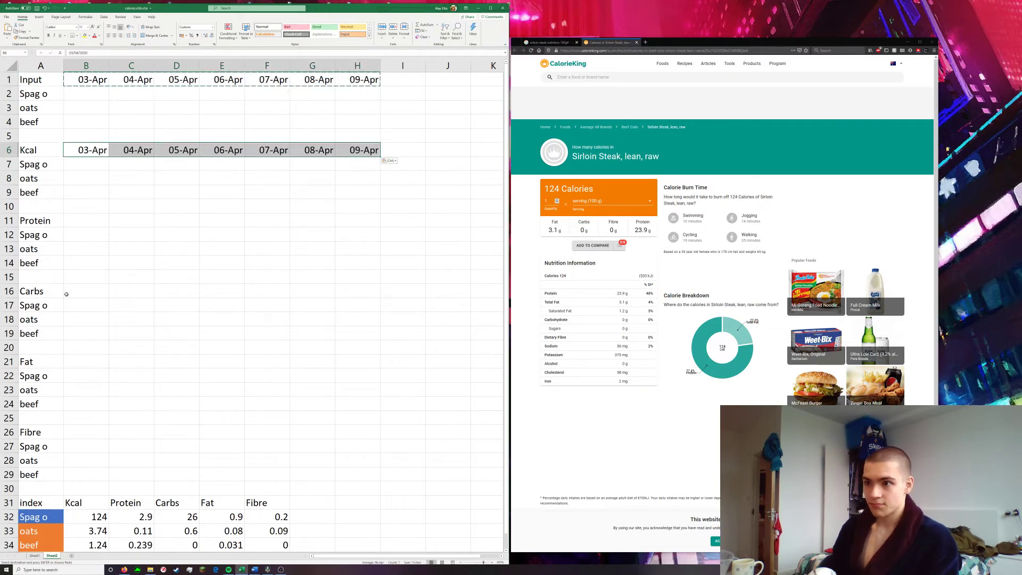
left_click(83, 220)
key("ctrl+v")
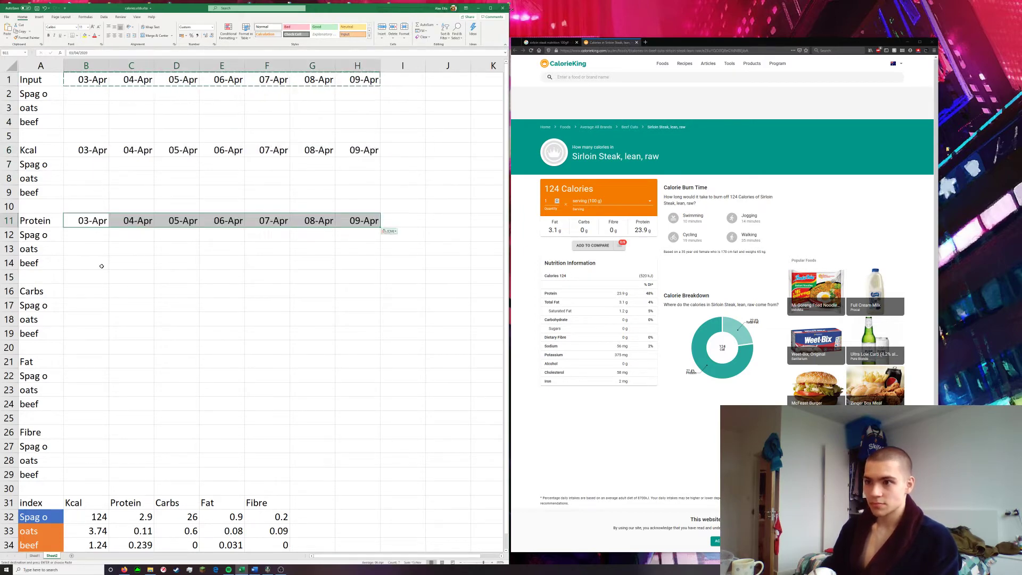
left_click(80, 288)
key("ctrl+v")
Copy the dates from the Carbs heading row to the Fat and Fibre heading rows, starting at B21 and B26
left_click(84, 360)
left_click(167, 376)
left_click(79, 361)
left_click(173, 371)
left_click(85, 361)
left_click_drag(80, 292, 348, 294)
key("ctrl+c")
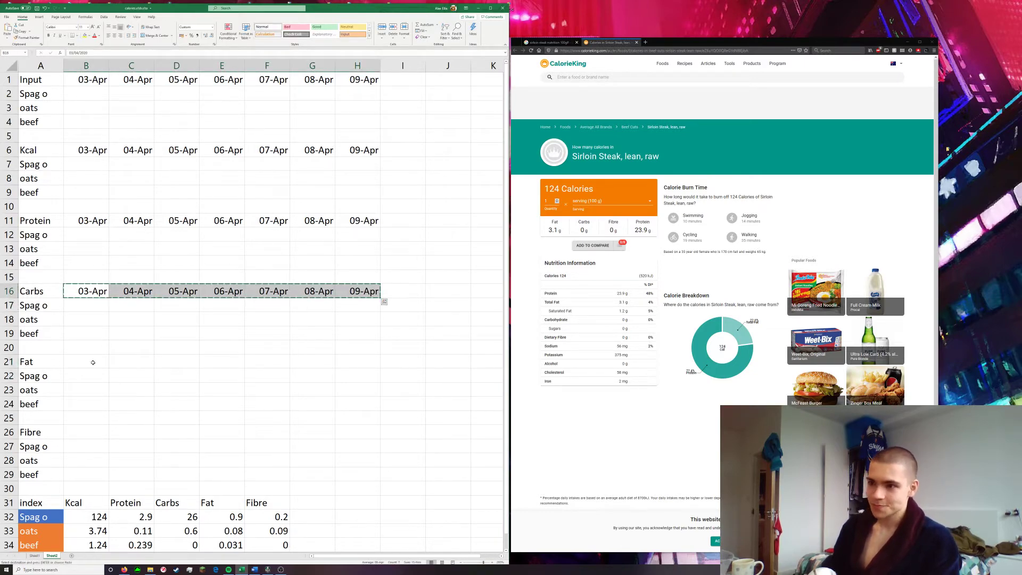
left_click(80, 361)
key("ctrl+v")
key("ctrl")
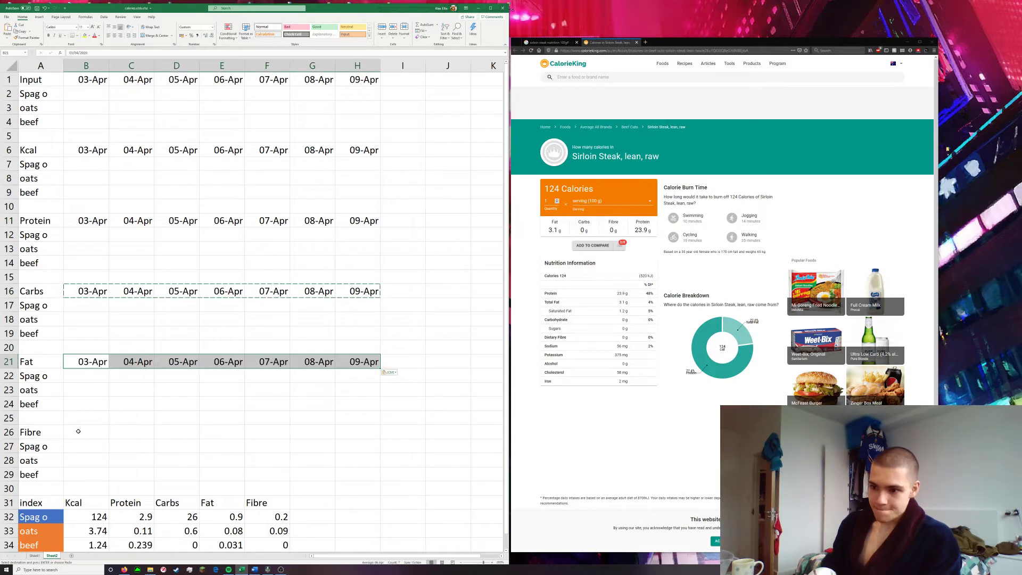
left_click(80, 432)
key("ctrl+v")
left_click(180, 390)
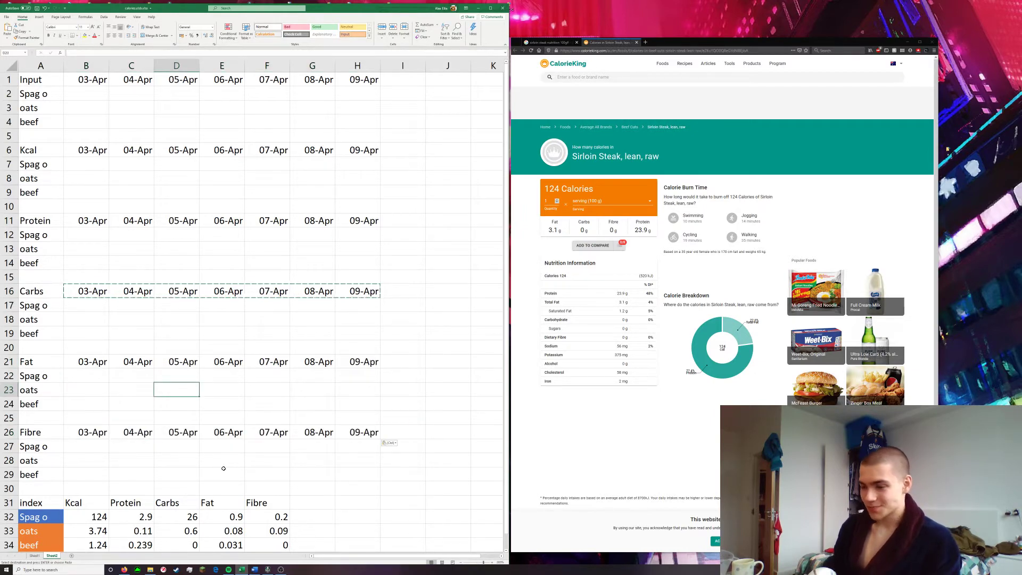
Enter the formula =B2*$B$32 in B7 to calculate the Spag o calories for 03-Apr
scroll(224, 468, "down", 1)
left_click(268, 446)
scroll(98, 267, "up", 1)
left_click(95, 162)
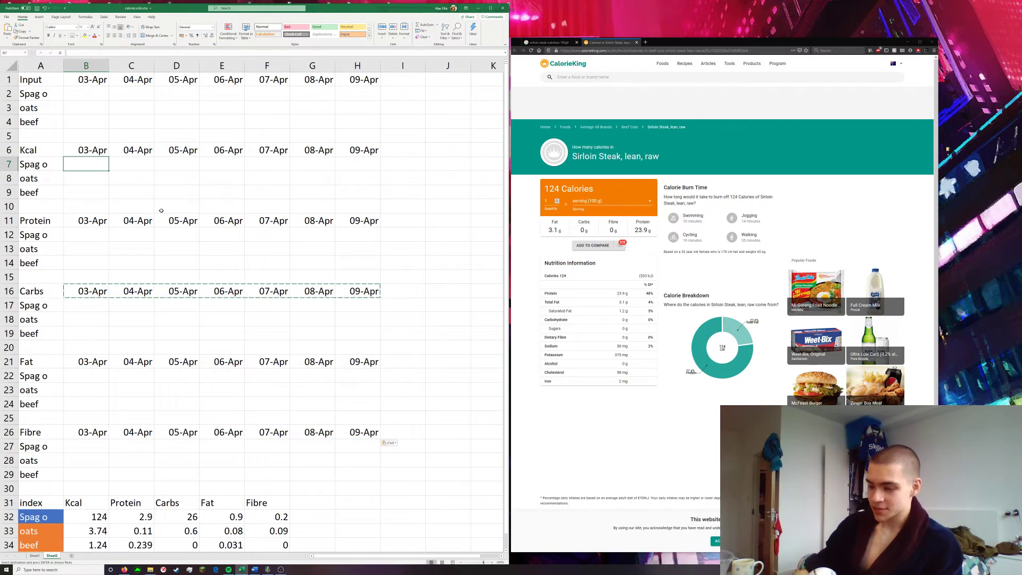
type("=")
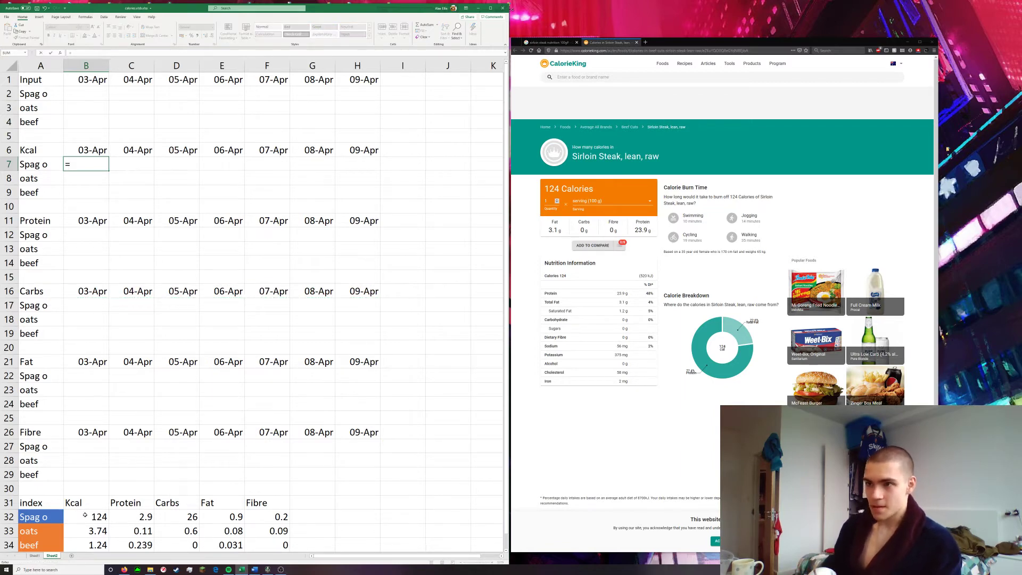
left_click(85, 95)
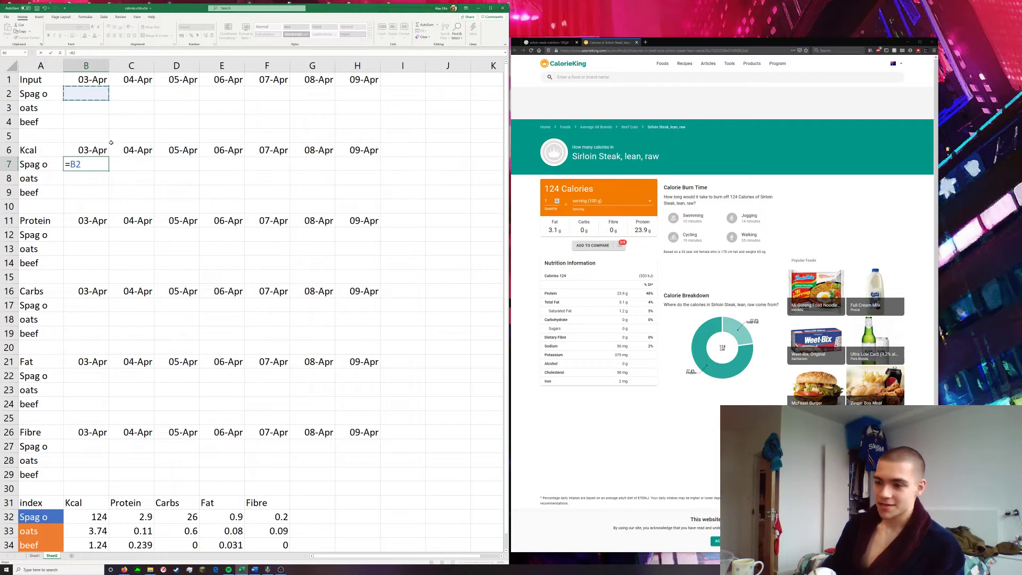
type("*")
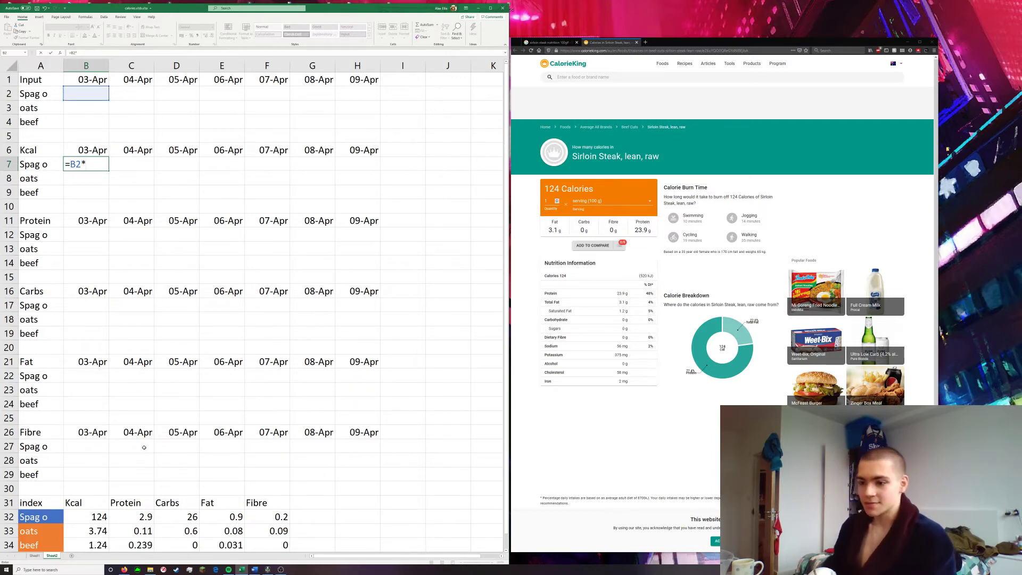
left_click(84, 515)
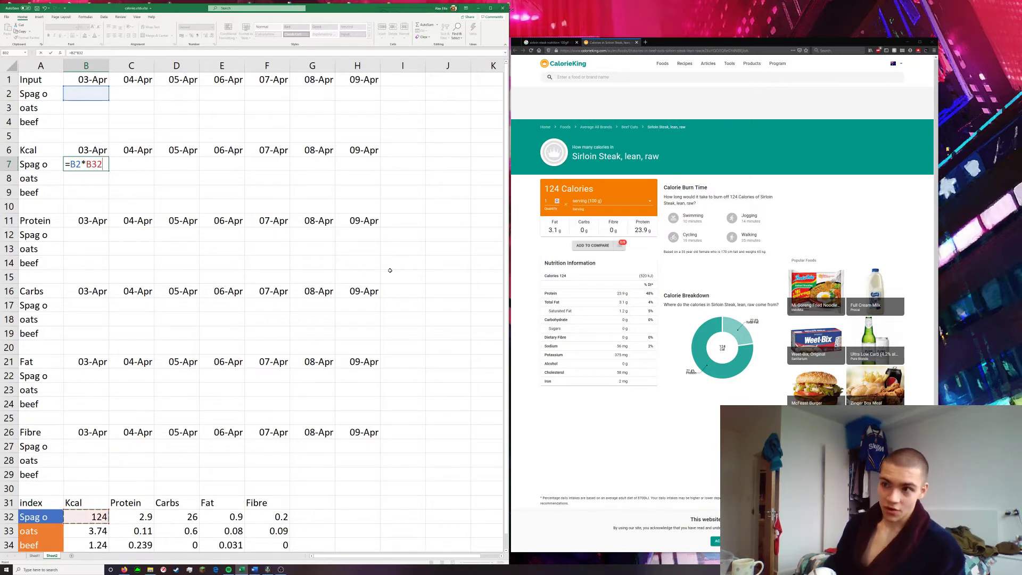
left_click(94, 162)
type("$B")
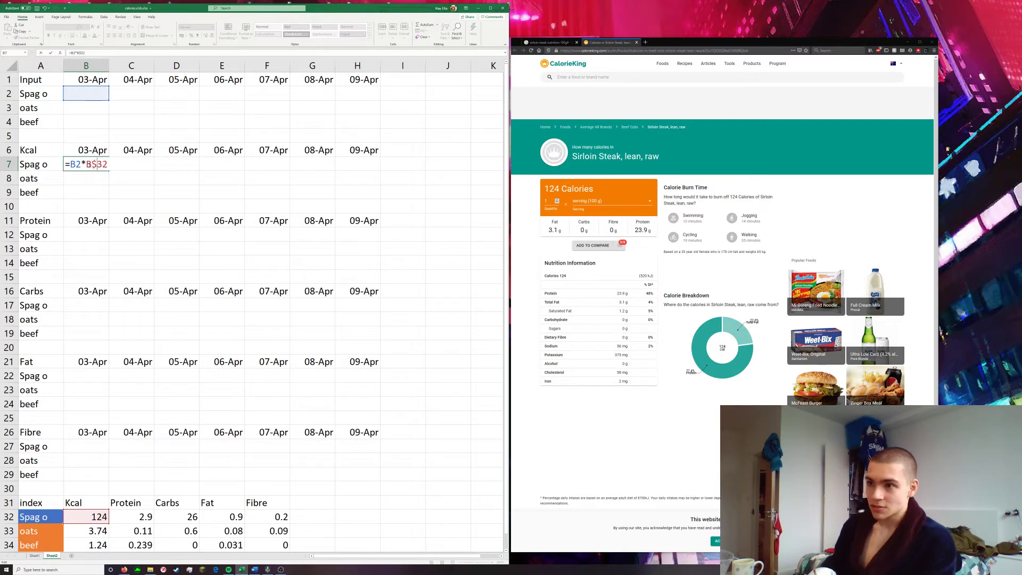
type("$")
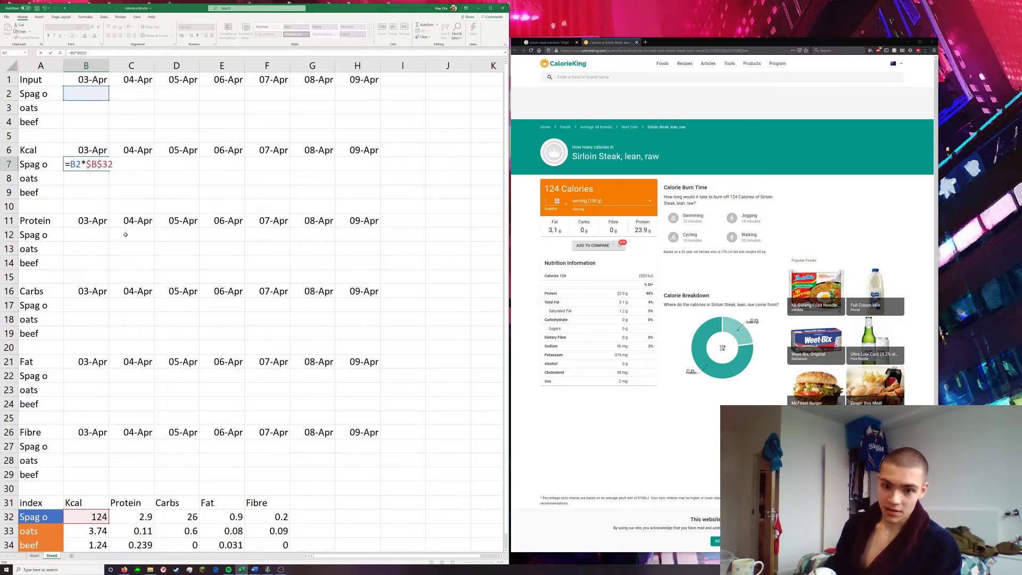
key("Return")
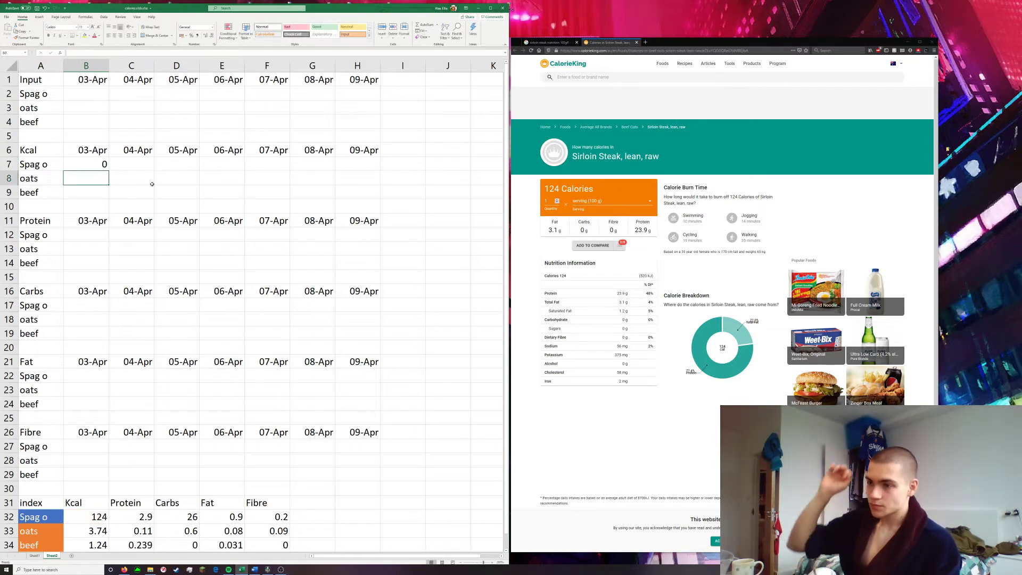
Fill the Spag o Kcal formula from B7 across to H7 and check the references in H7
left_click(103, 165)
left_click_drag(109, 171, 379, 171)
left_click(448, 244)
left_click(370, 164)
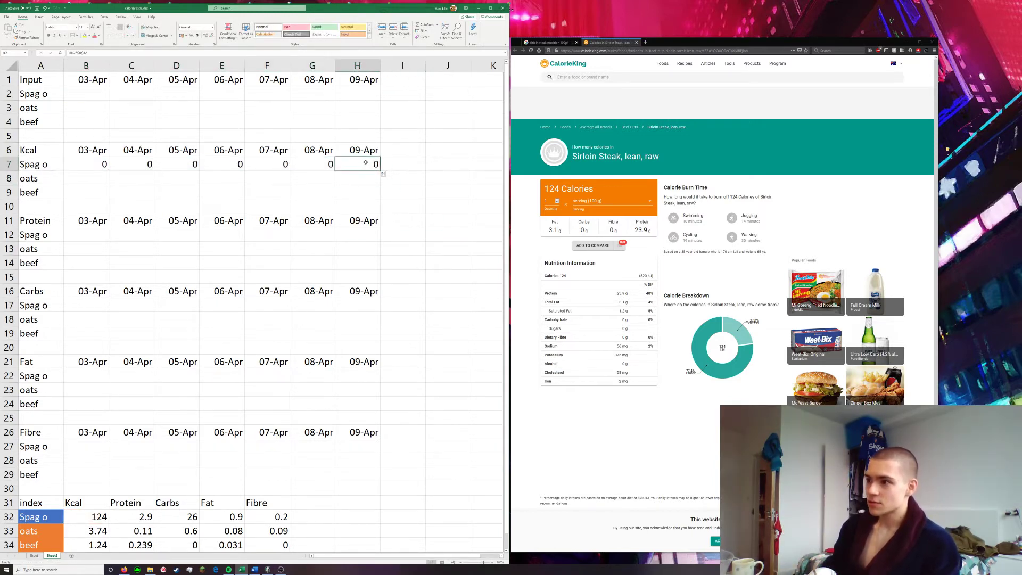
double_click(362, 166)
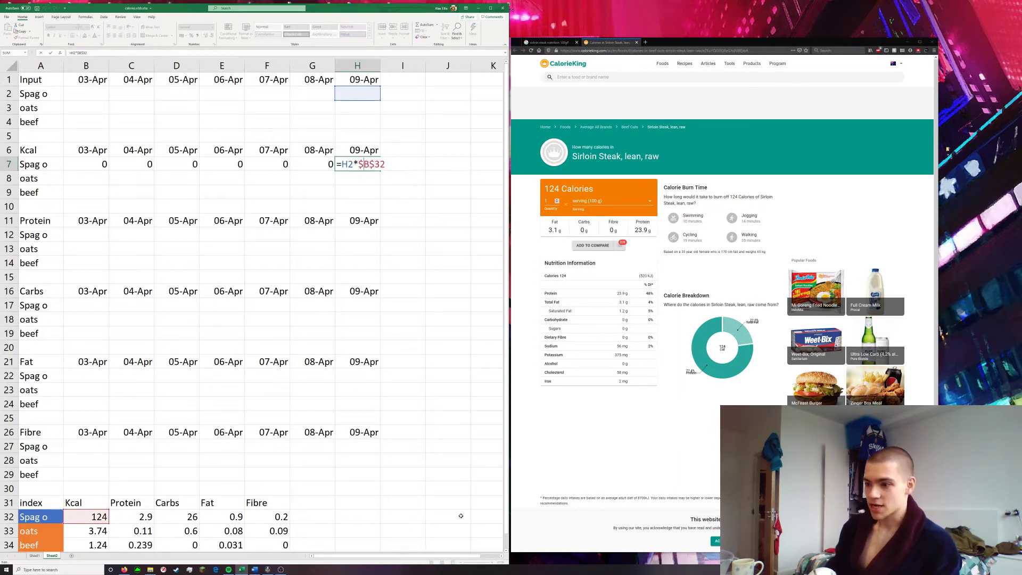
key("Escape")
Copy the Spag o Kcal formula from B7 to the Protein cell B12 and point its input reference to B2
left_click(91, 165)
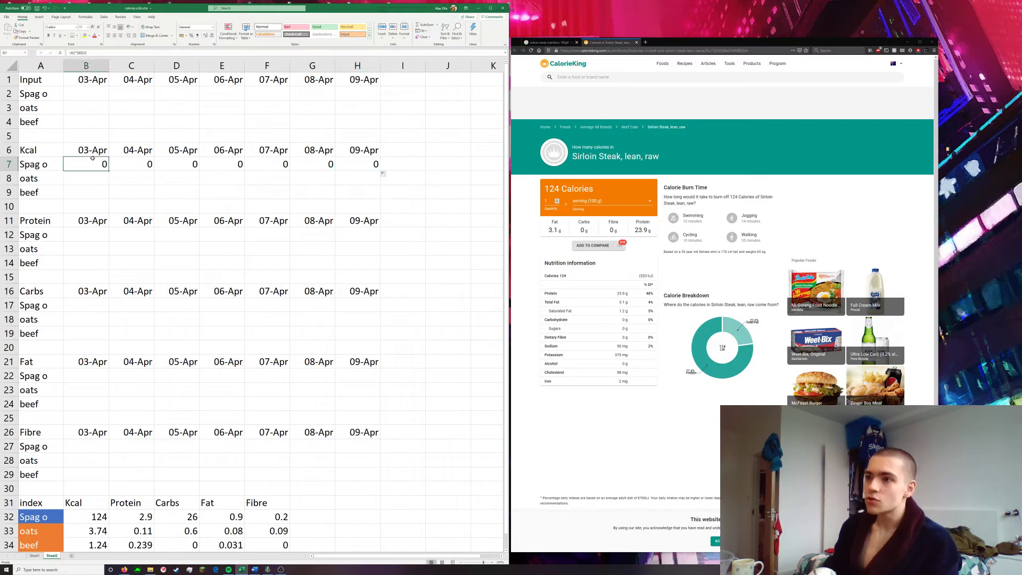
key("ctrl+c")
left_click(90, 234)
type("=B7*$B$32")
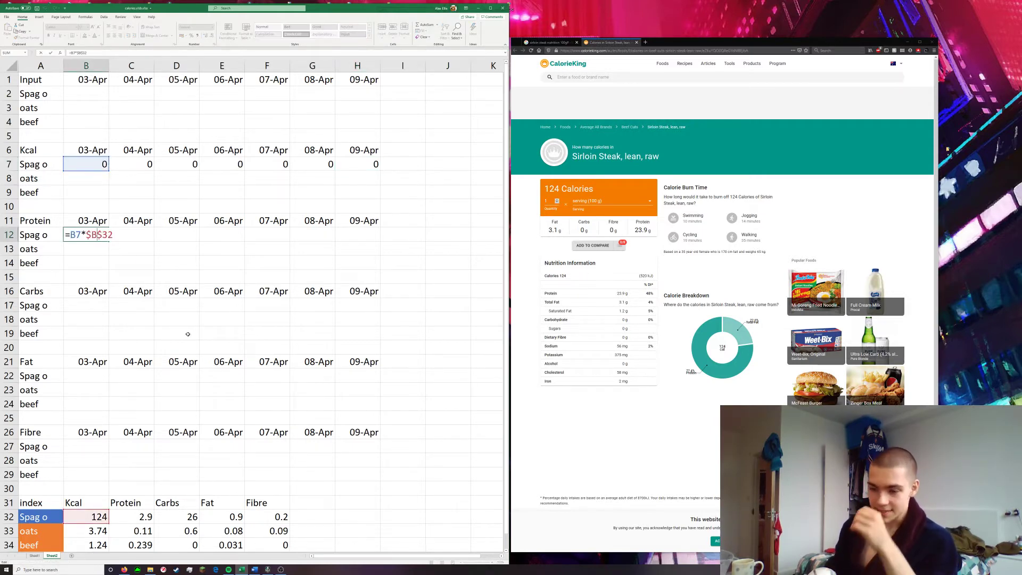
key("Left")
key("Left")
key("Left")
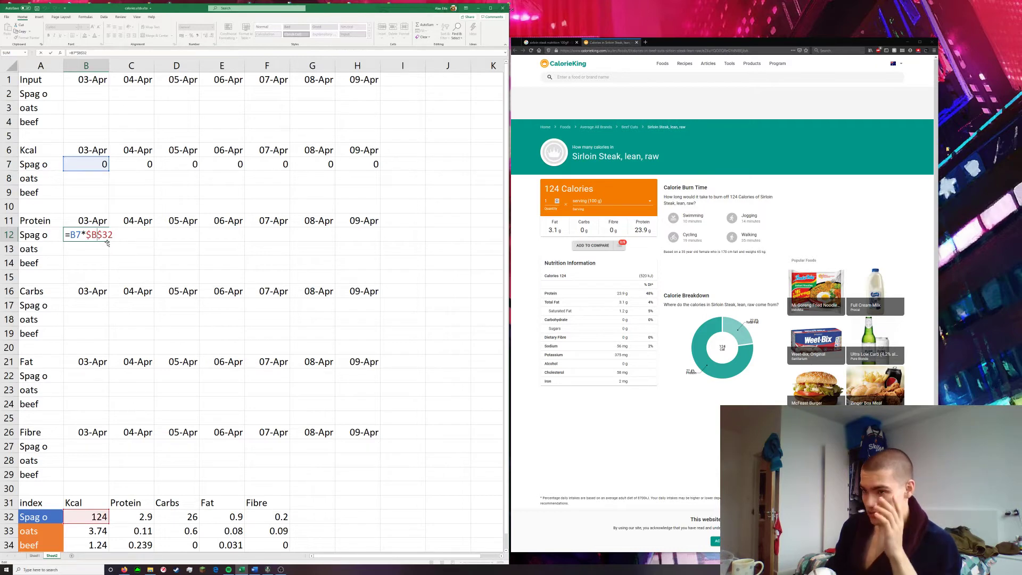
left_click_drag(96, 152, 91, 95)
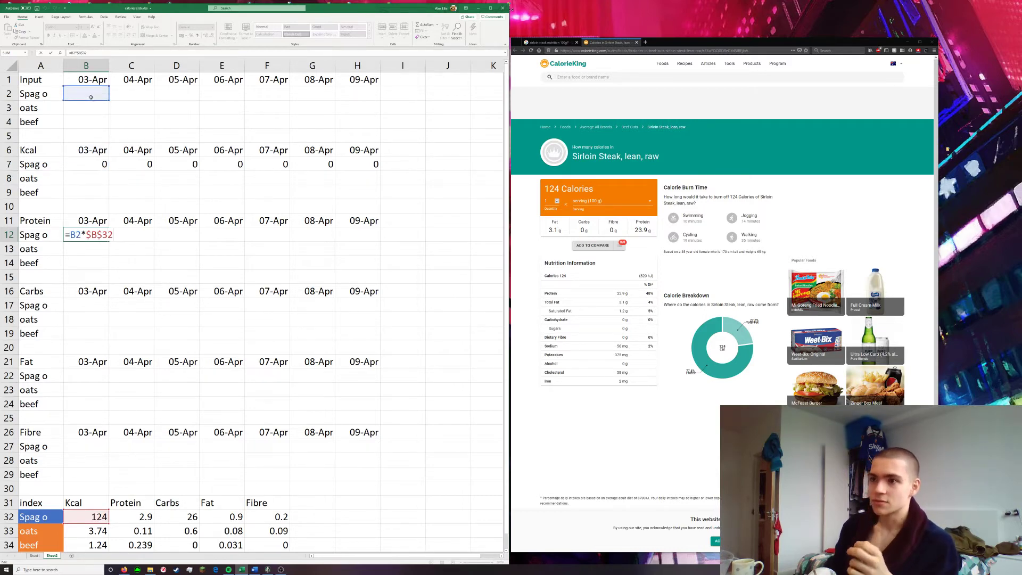
Copy the formula text =B2*$B$32 from B12 for reuse and change the cell's own index reference to $C$32
double_click(71, 234)
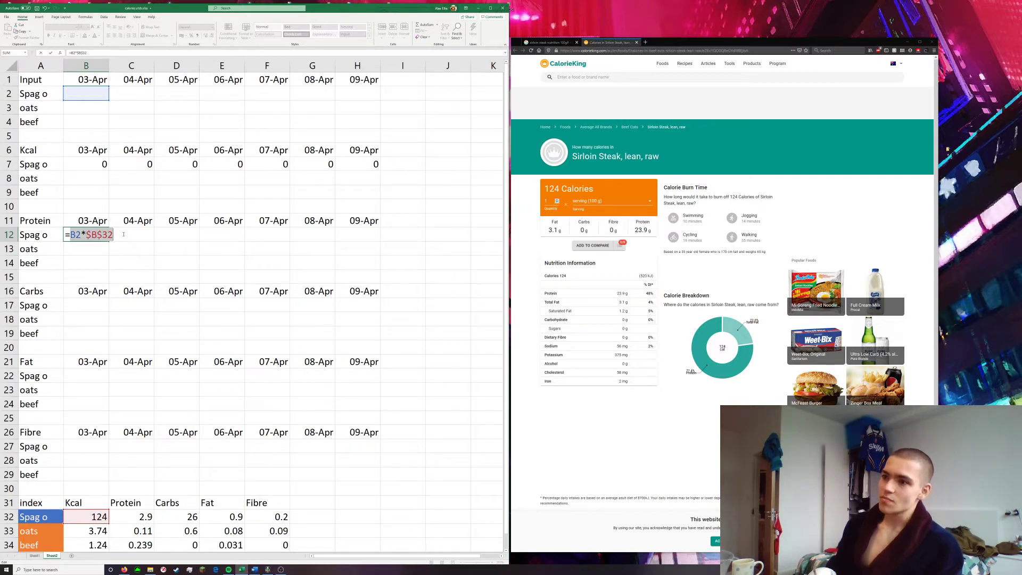
left_click_drag(66, 235, 135, 236)
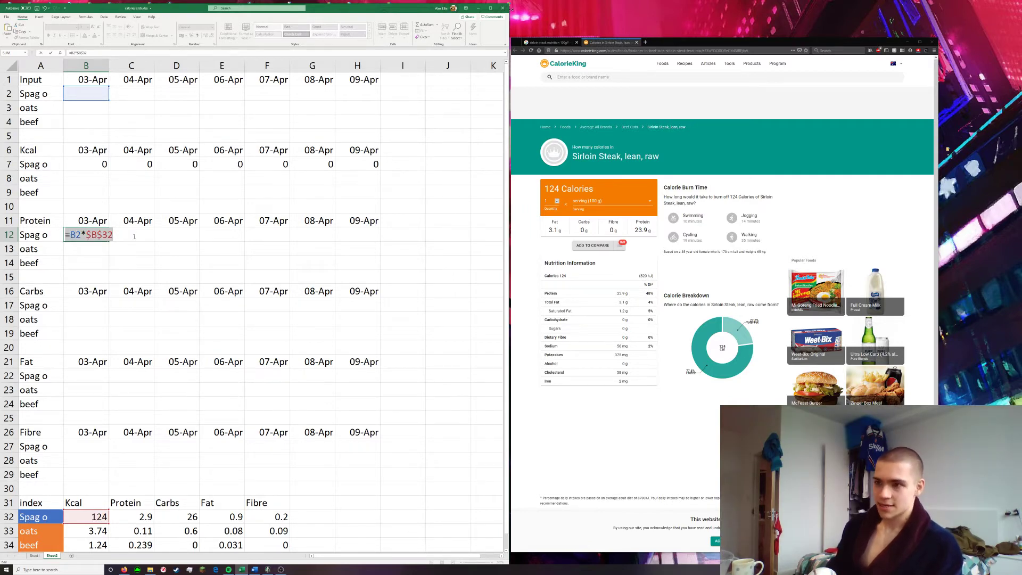
left_click(92, 234)
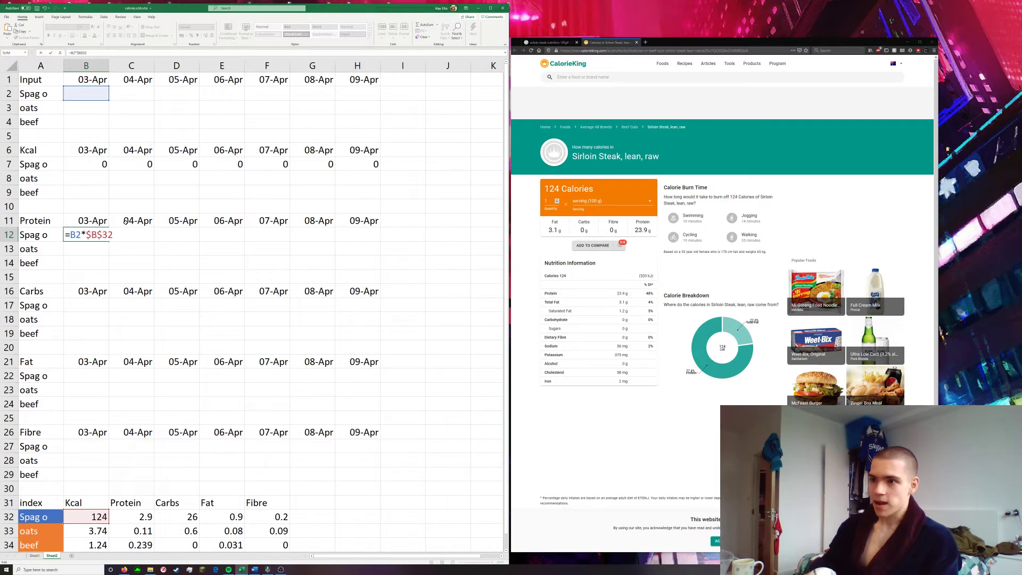
key("Delete")
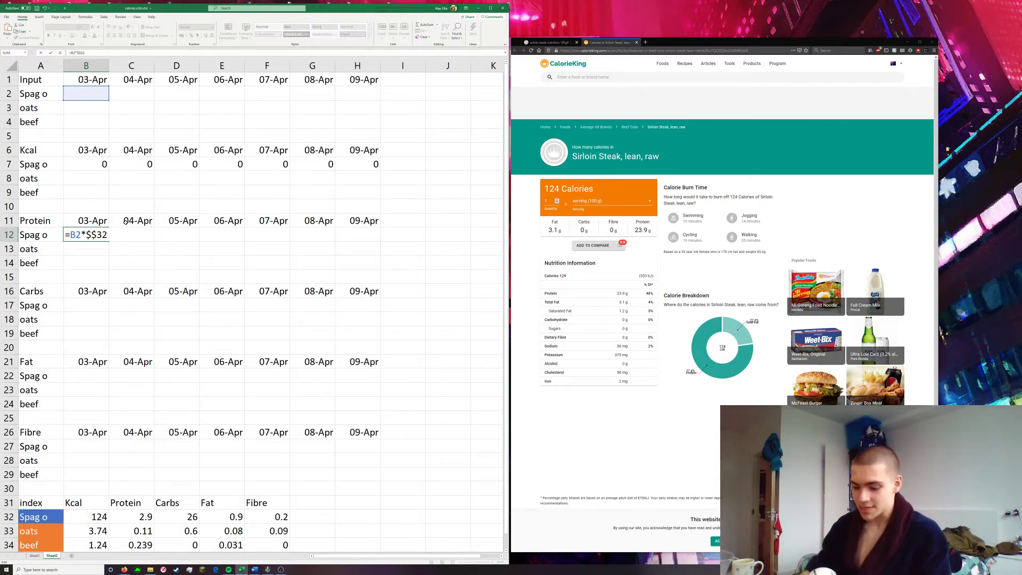
type("C")
key("Return")
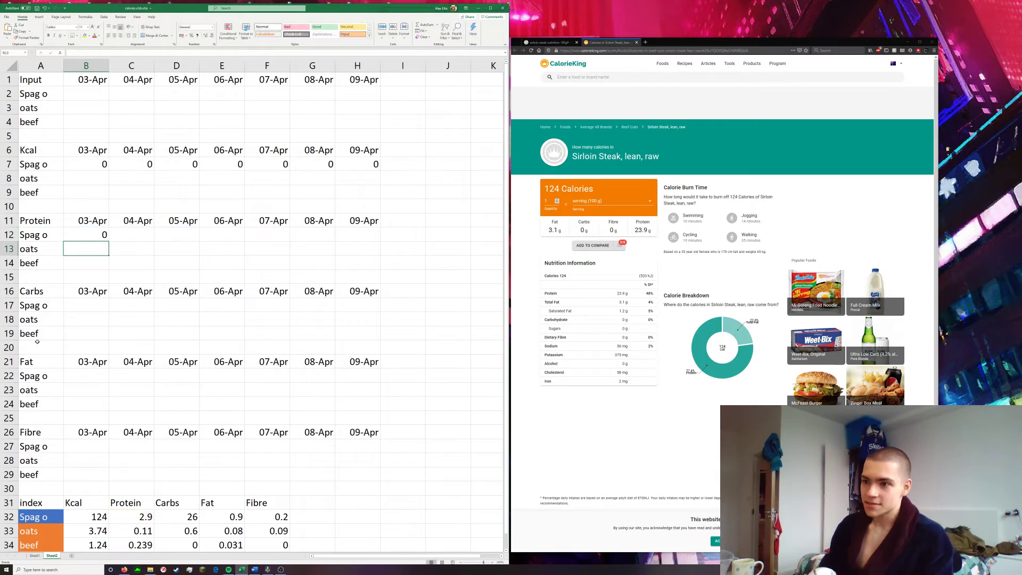
Paste the Spag o formula into the Carbs cell B17 and change it to =B2*$D$32
left_click(89, 235)
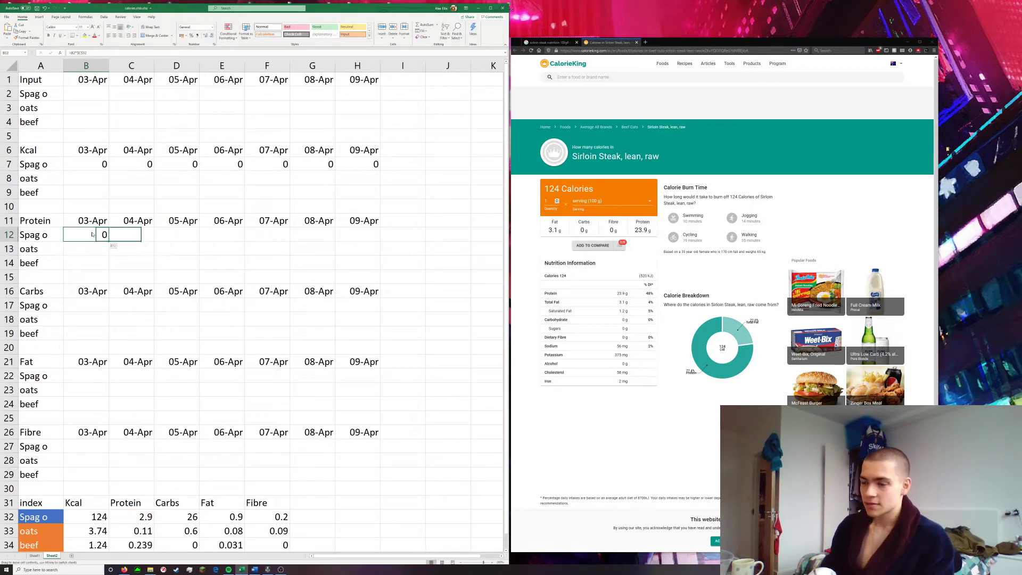
left_click(94, 304)
key("ctrl+v")
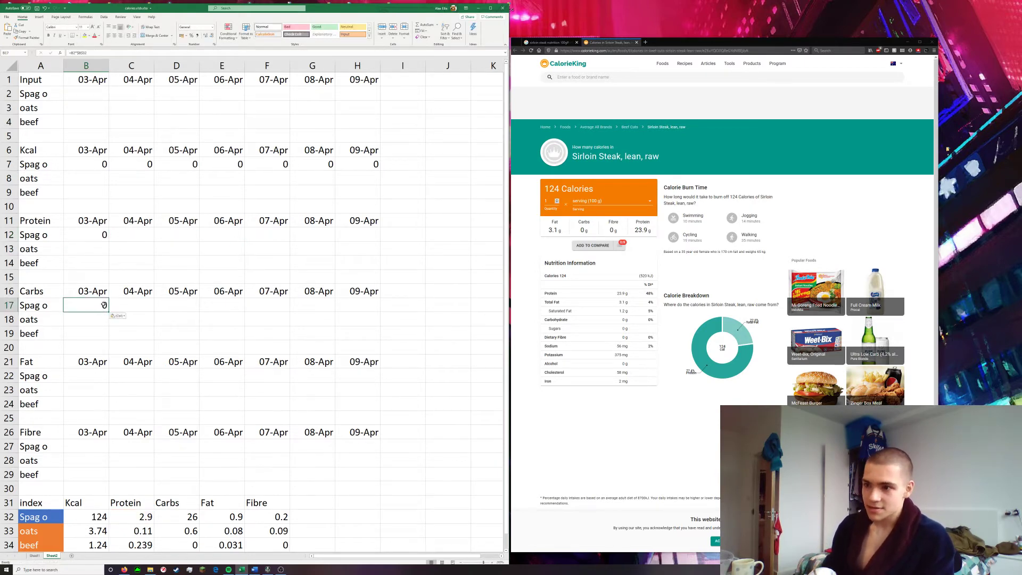
double_click(103, 306)
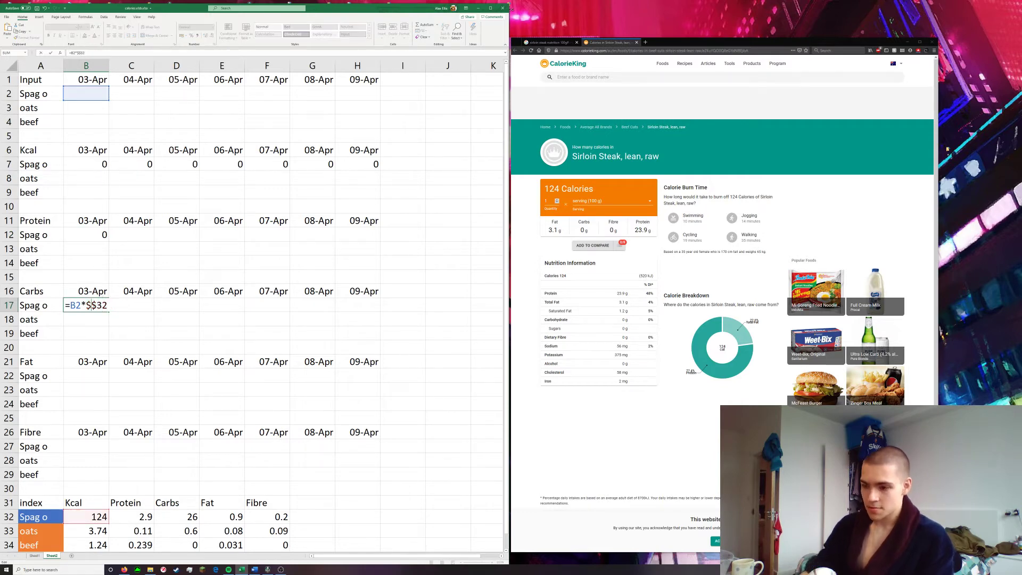
left_click(94, 305)
key("BackSpace")
type("D")
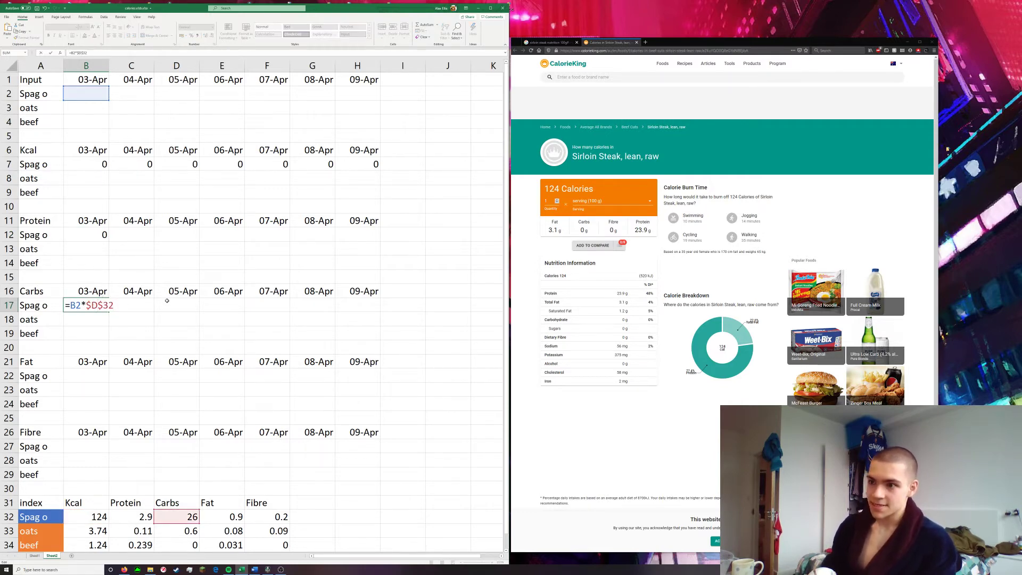
key("Return")
Paste the Spag o formula into the Fat cell B22 and change its index reference to $E$32
left_click(93, 381)
key("ctrl+v")
double_click(96, 376)
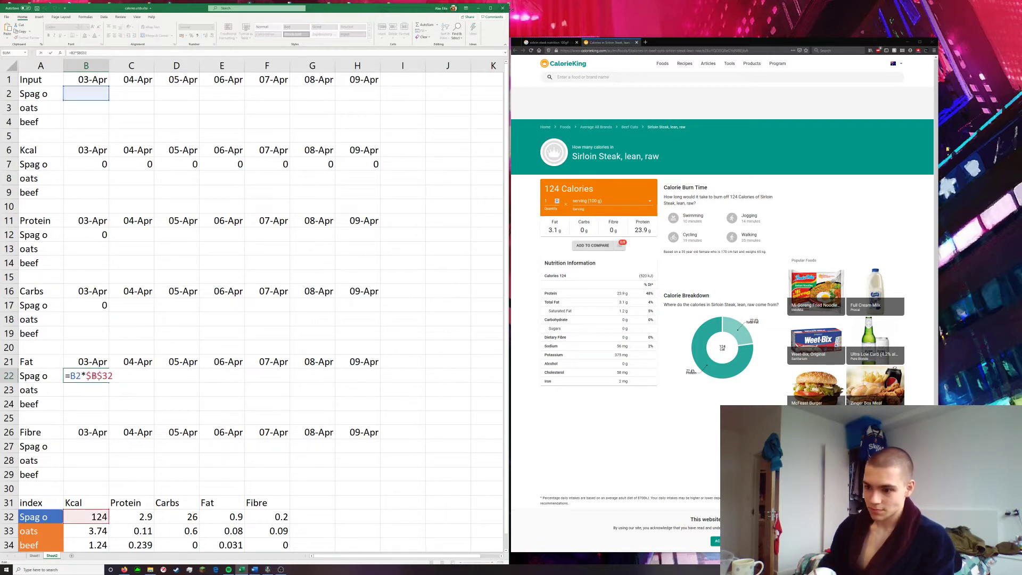
key("BackSpace")
type("E")
key("Return")
Paste the Spag o formula into the Fibre cell B27 and change its index reference to $F$32
left_click(96, 445)
key("ctrl+v")
double_click(99, 447)
key("BackSpace")
type("F")
key("Return")
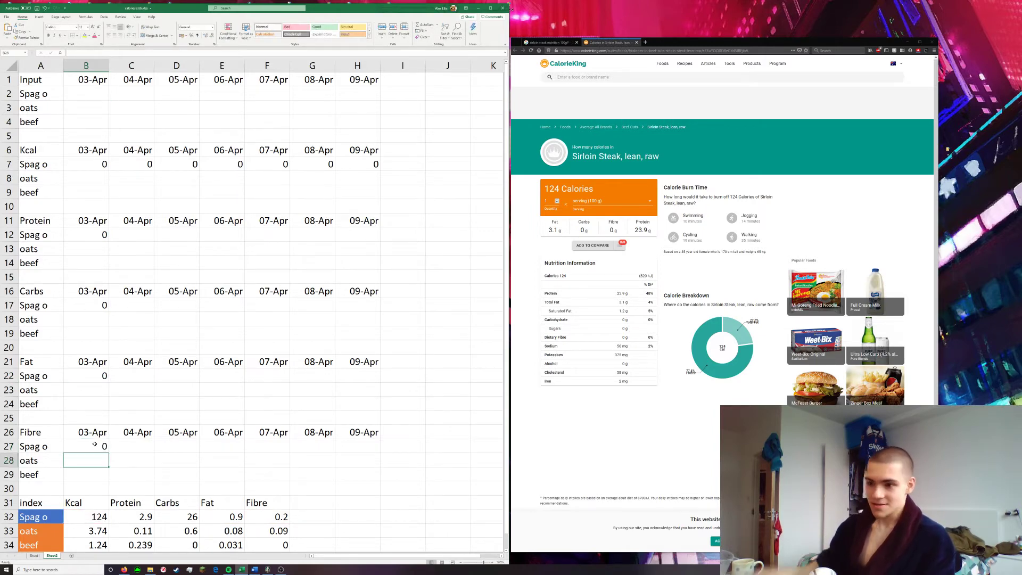
Enter =B3*$B$33 in B8 for the oats calories on 03-Apr and copy the formula text for reuse
left_click(84, 178)
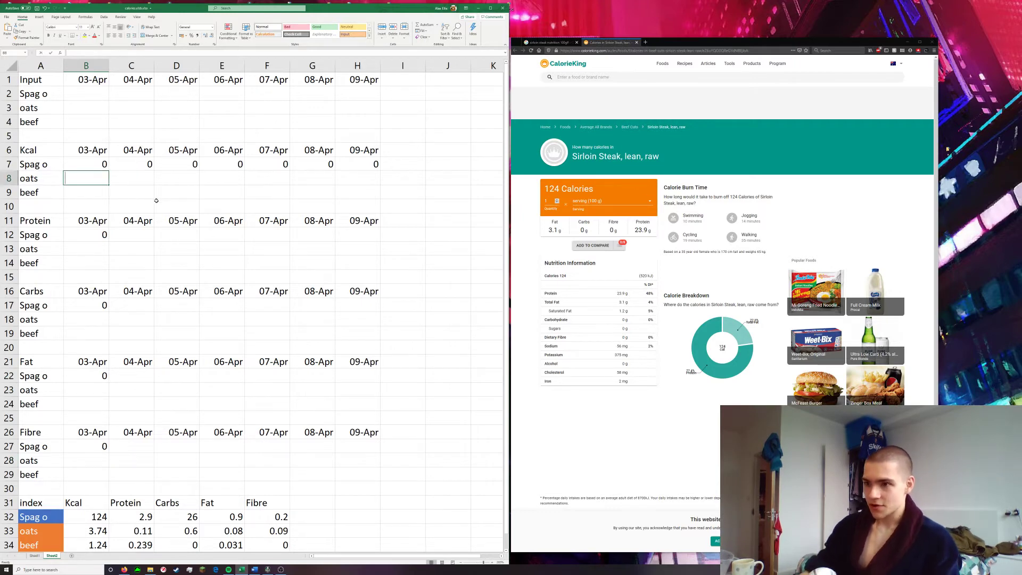
type("=")
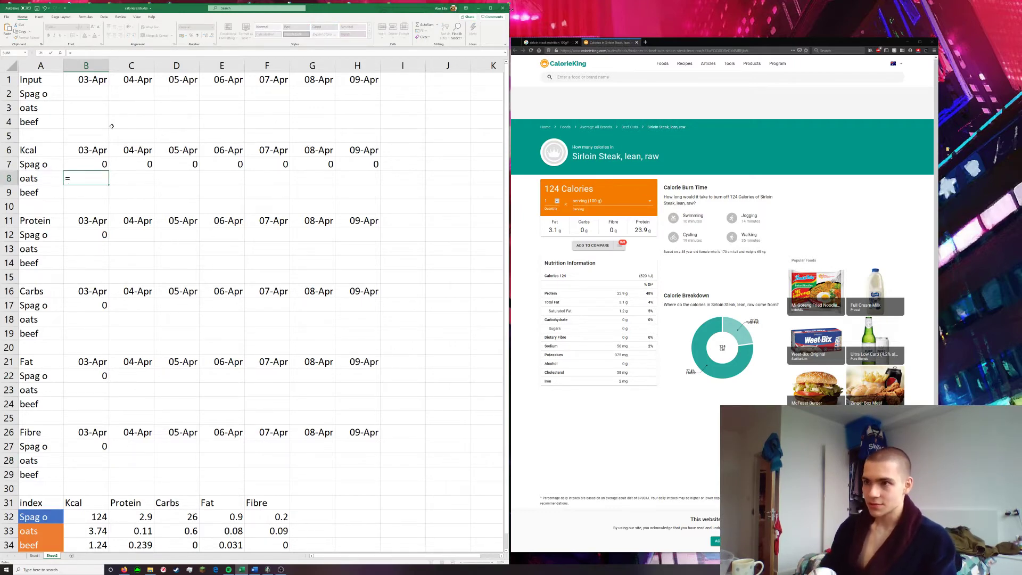
left_click(80, 105)
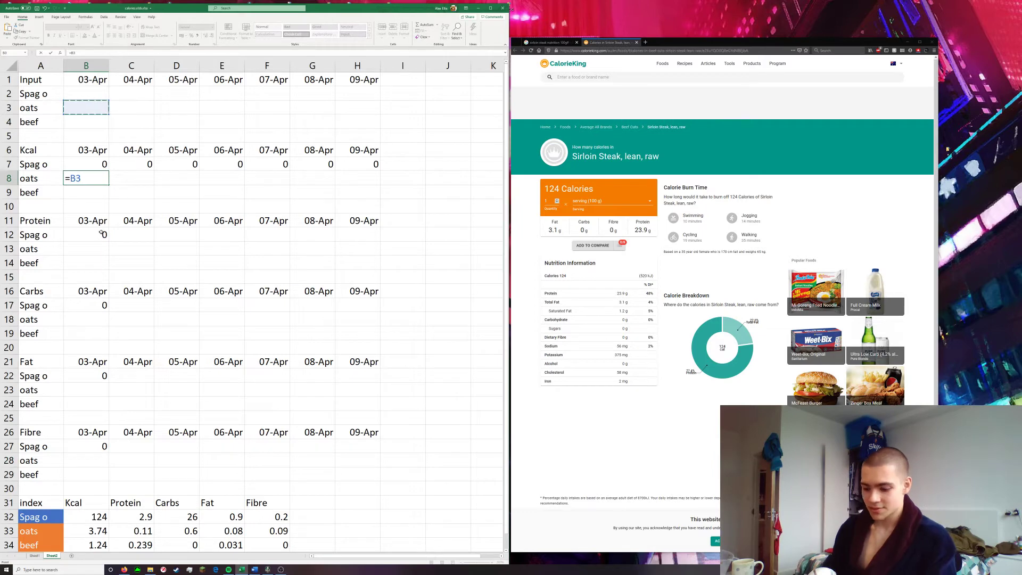
type("*")
left_click(89, 530)
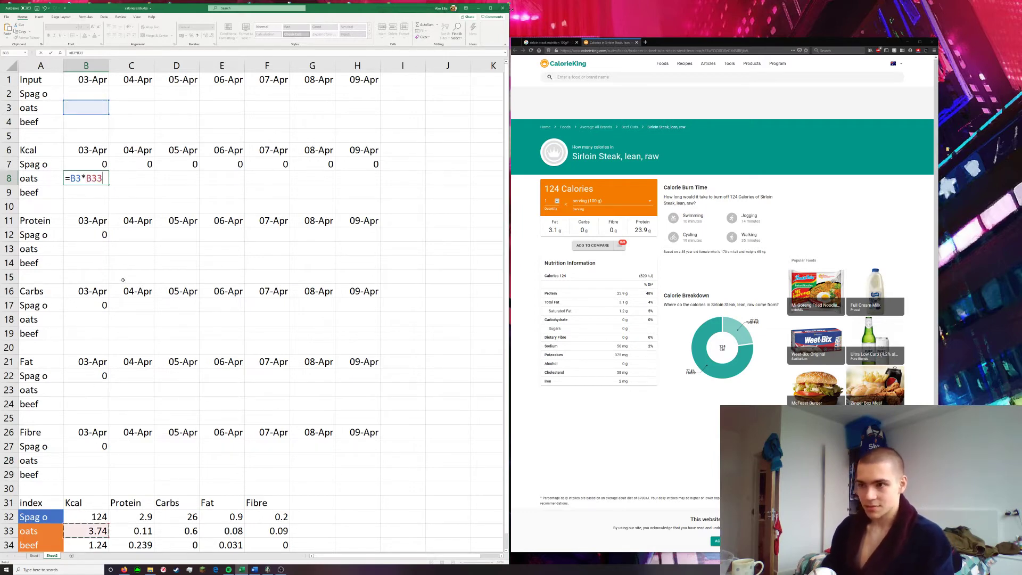
left_click(94, 179)
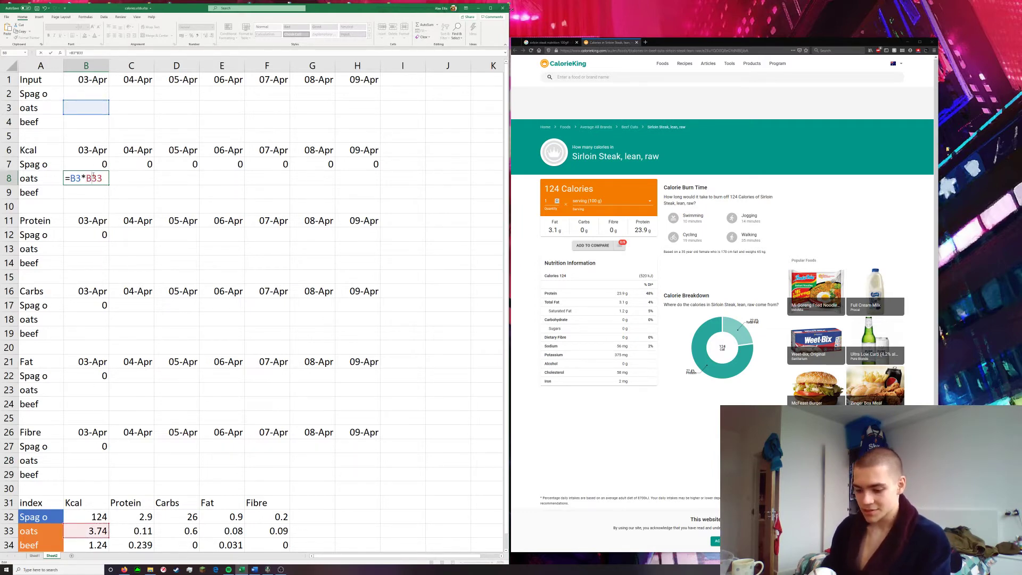
type("$")
key("Left")
key("Left")
type("$")
left_click_drag(116, 179, 39, 179)
key("ctrl+c")
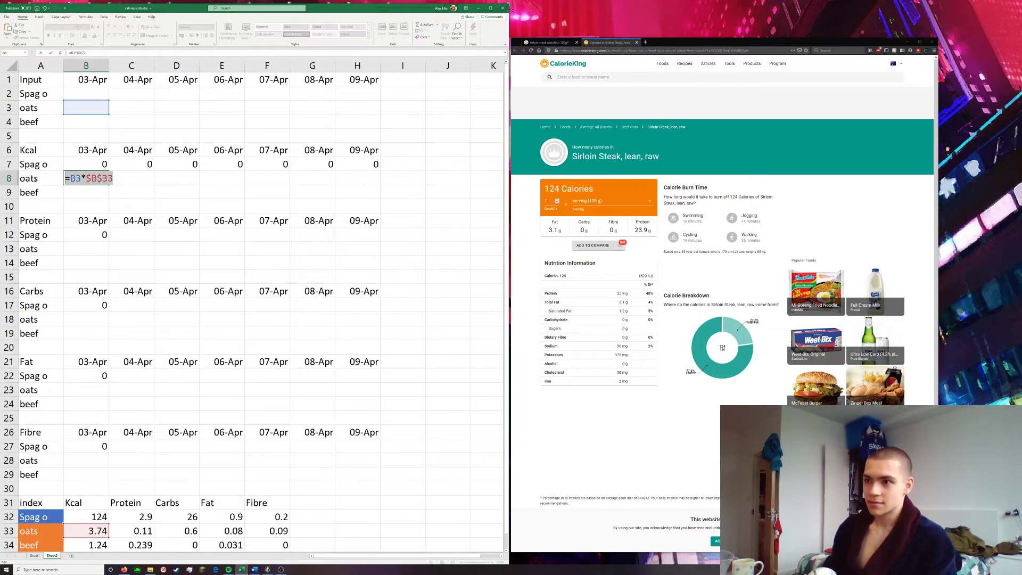
key("Return")
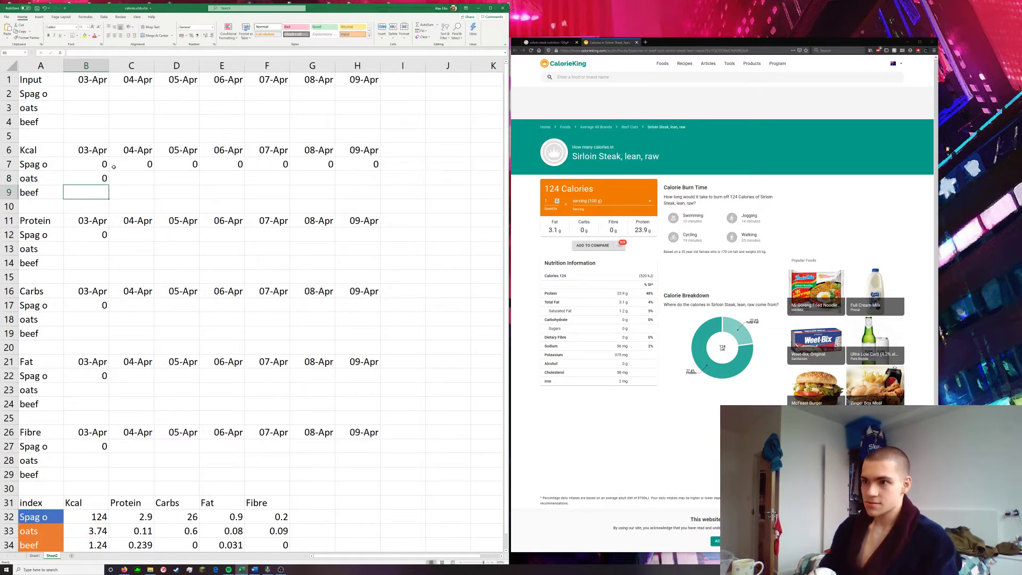
Paste the oats formula into the Protein cell B13 and change it to =B3*$C$33
left_click(86, 249)
key("ctrl+v")
double_click(83, 248)
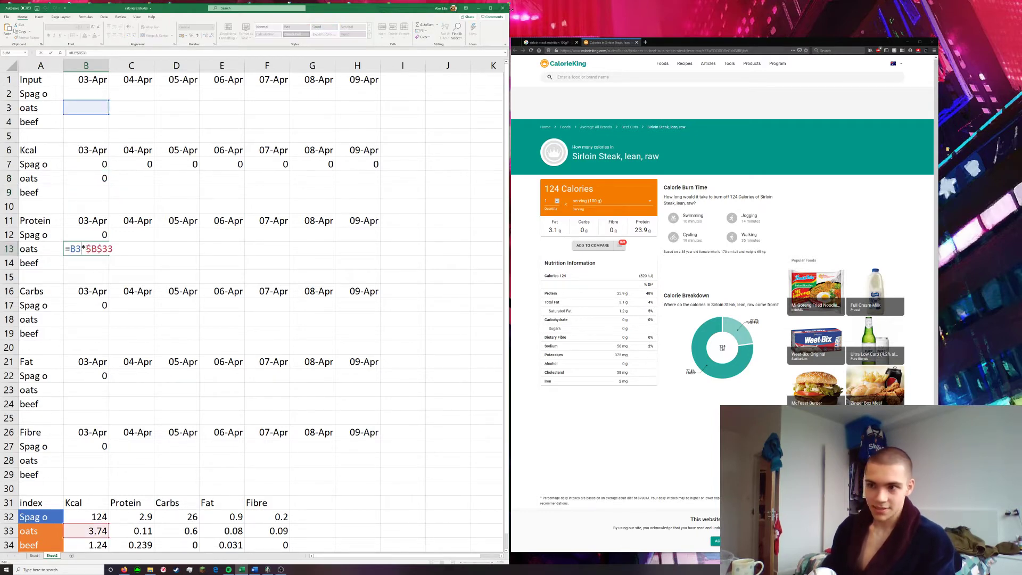
key("BackSpace")
type("C")
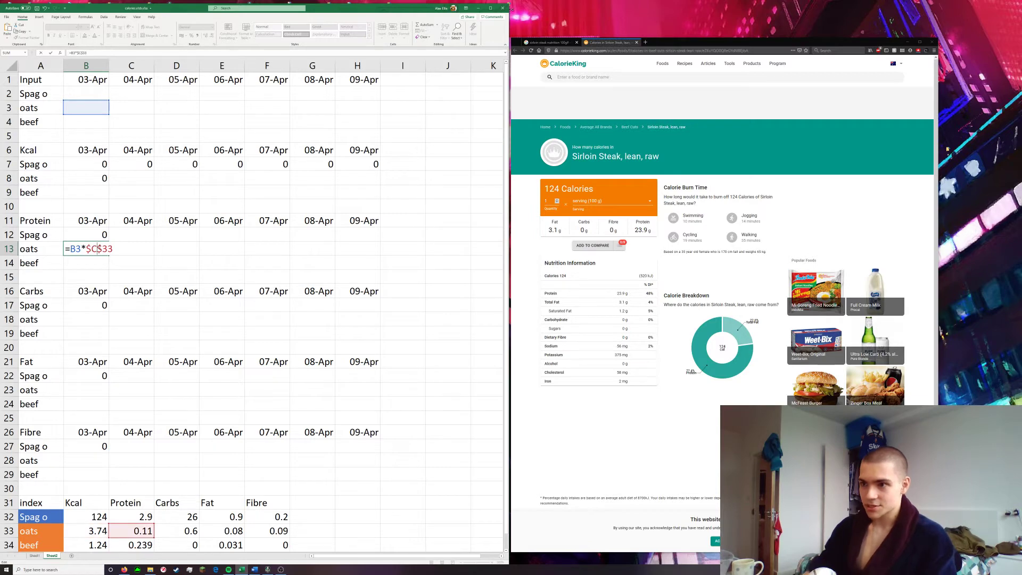
key("Return")
Paste the oats formula into the Carbs cell B18 and change its index reference to $D$33
double_click(89, 318)
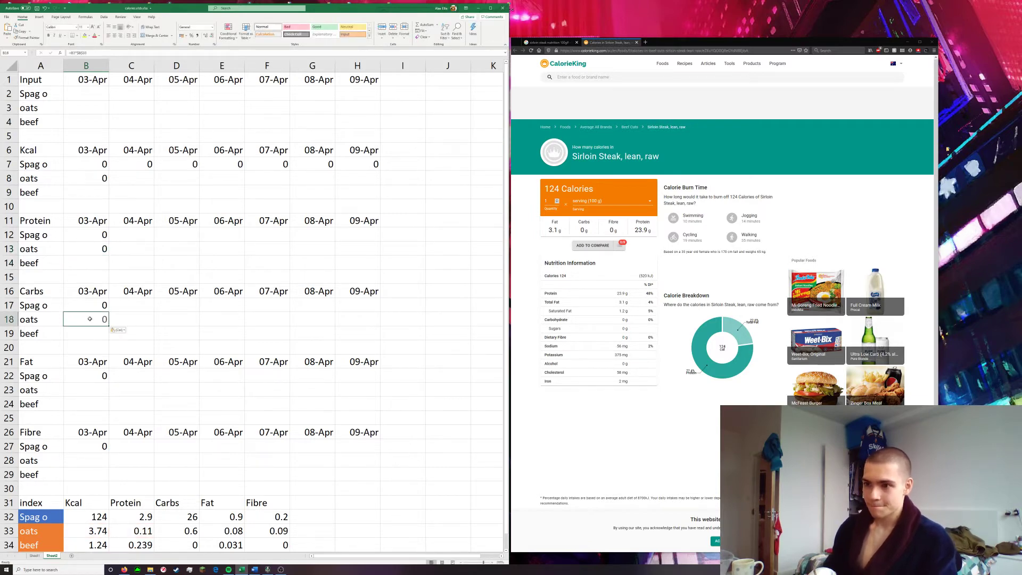
key("ctrl+v")
key("BackSpace")
type("D")
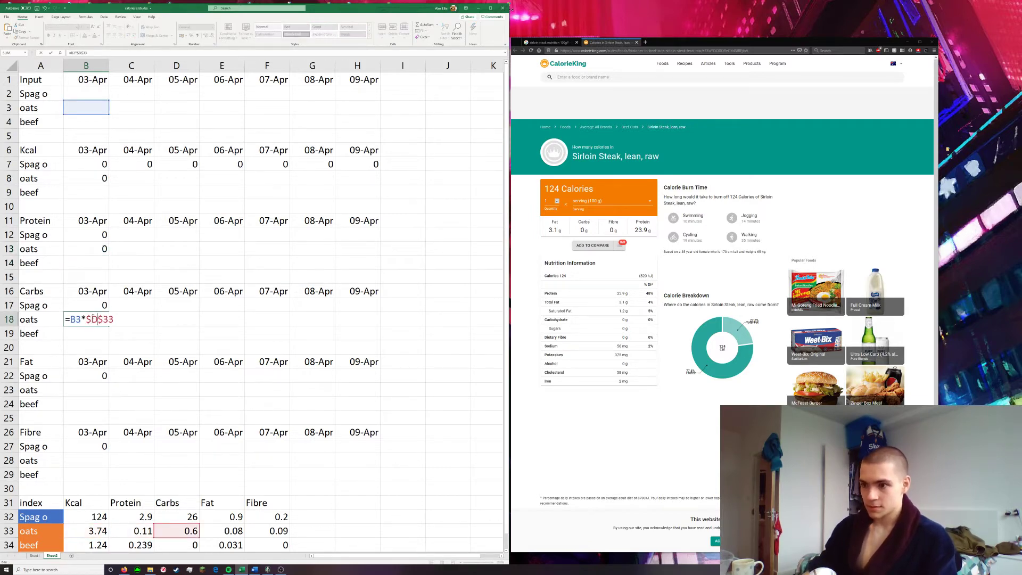
key("Return")
Paste the oats formula into the Fat cell B23 and change its index reference to $E$33
double_click(92, 390)
key("ctrl+v")
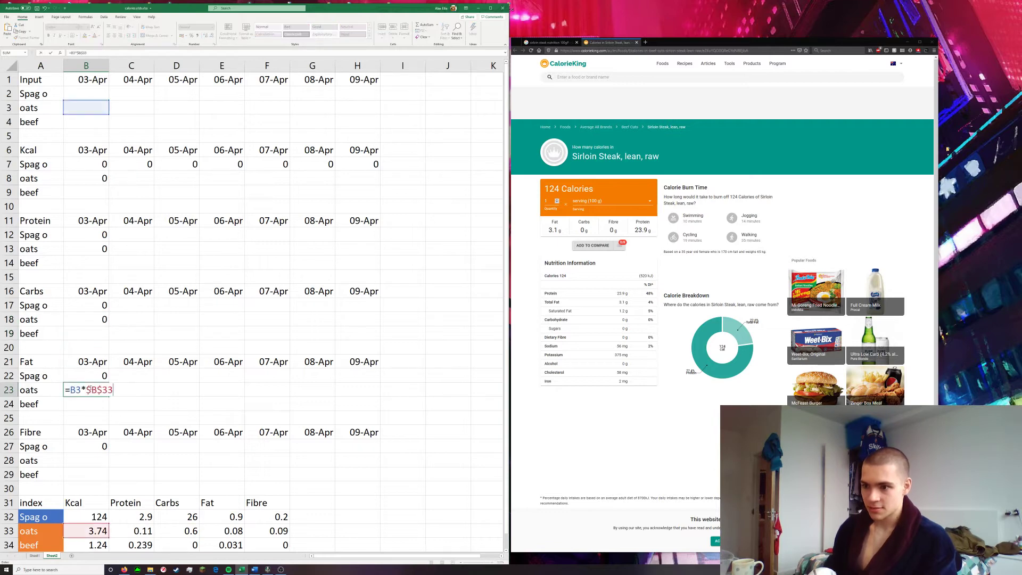
key("BackSpace")
type("E")
key("Return")
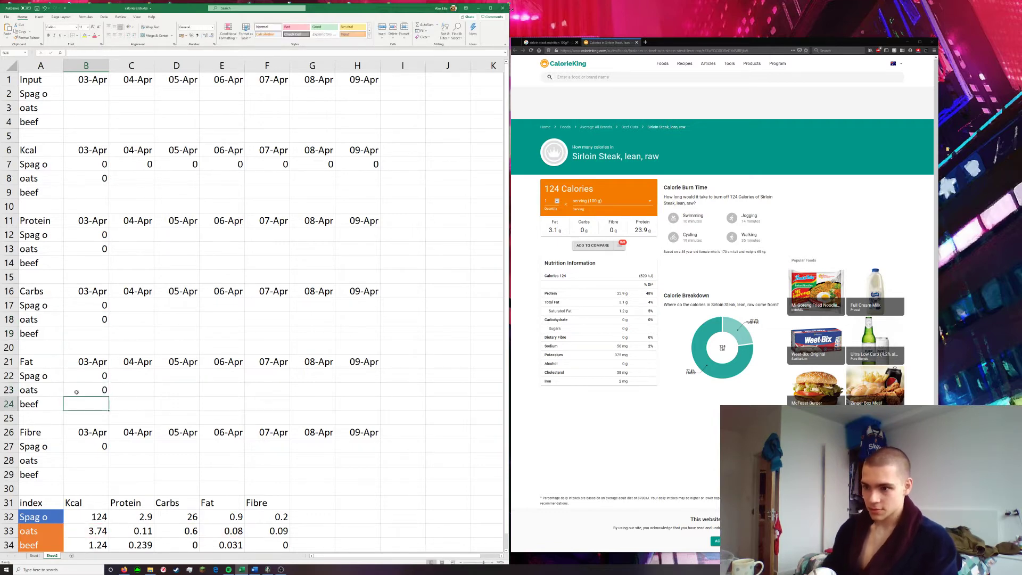
Paste the oats formula into the Fibre cell B28 and change its index reference to $F$33
double_click(96, 457)
key("ctrl+v")
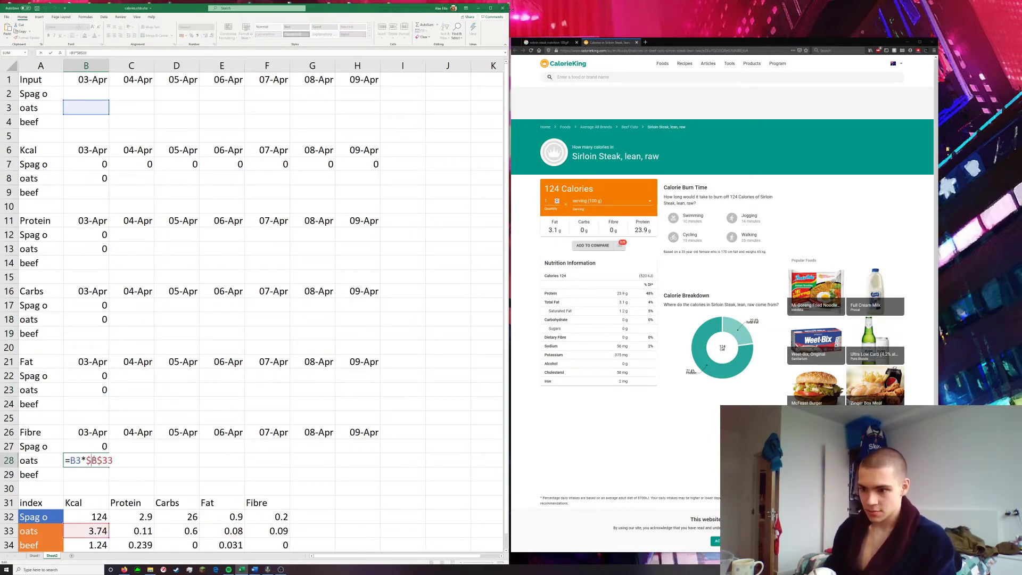
key("BackSpace")
type("F")
key("Return")
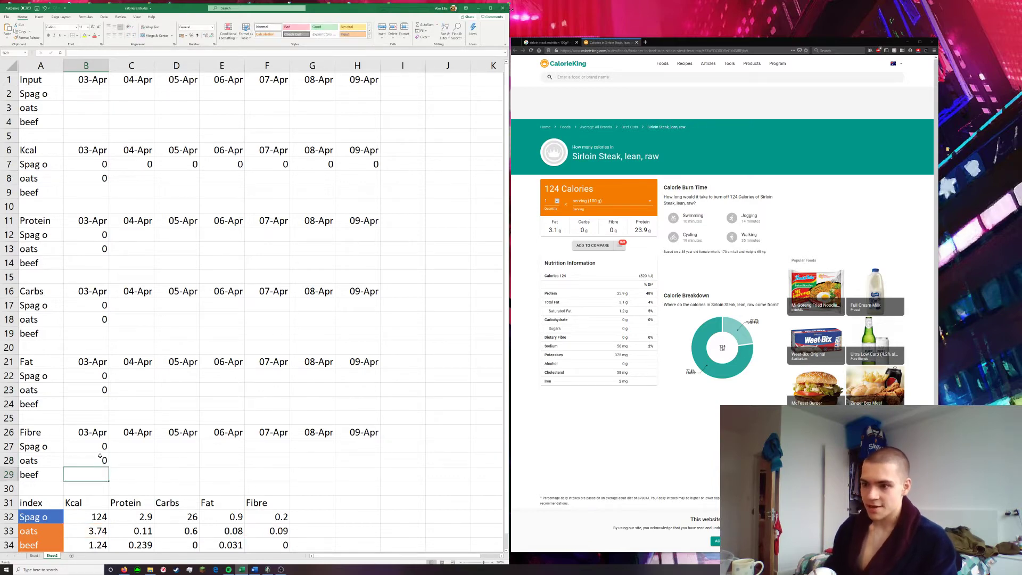
scroll(113, 358, "down", 1)
scroll(122, 338, "up", 1)
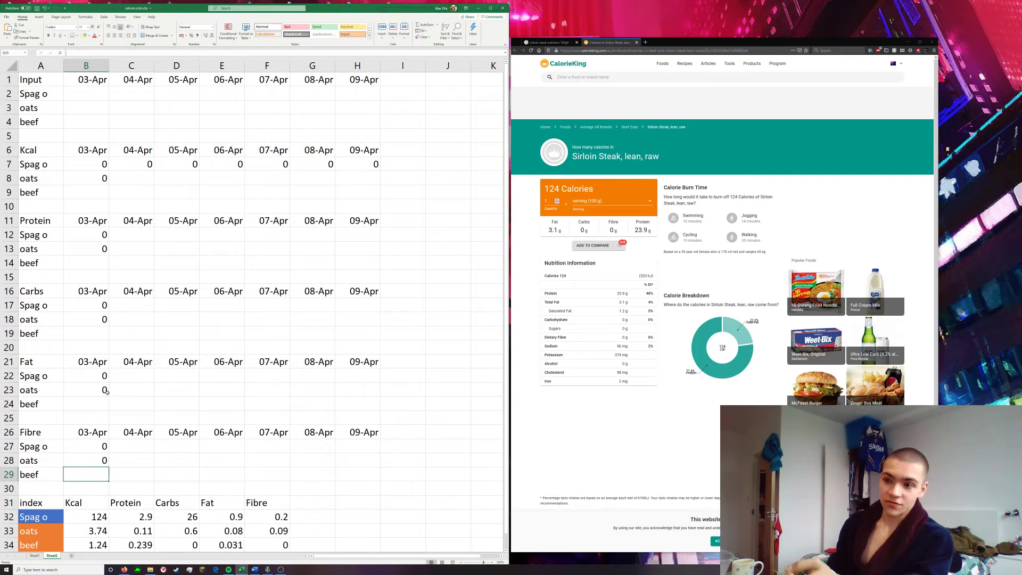
scroll(44, 497, "down", 2)
scroll(40, 448, "up", 1)
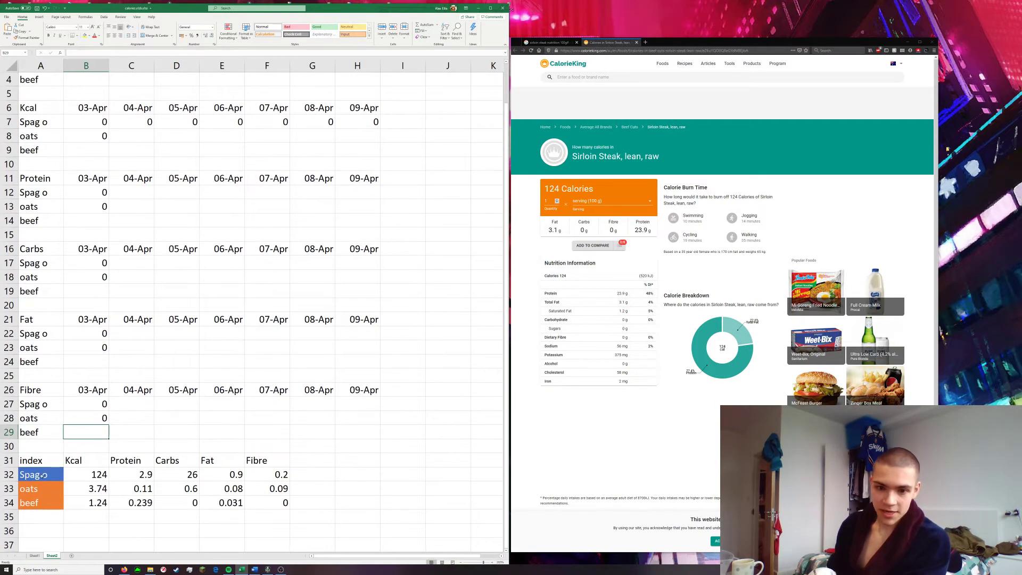
scroll(105, 461, "up", 1)
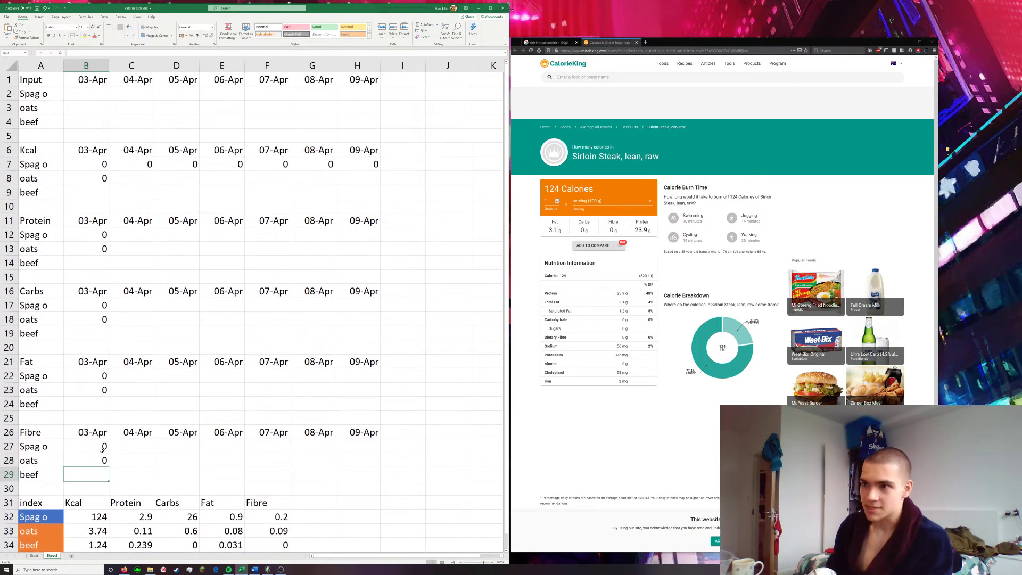
Start the Kcal beef formula in B9, multiplying the beef input B4 by its Kcal index value B34
left_click(85, 192)
type("=")
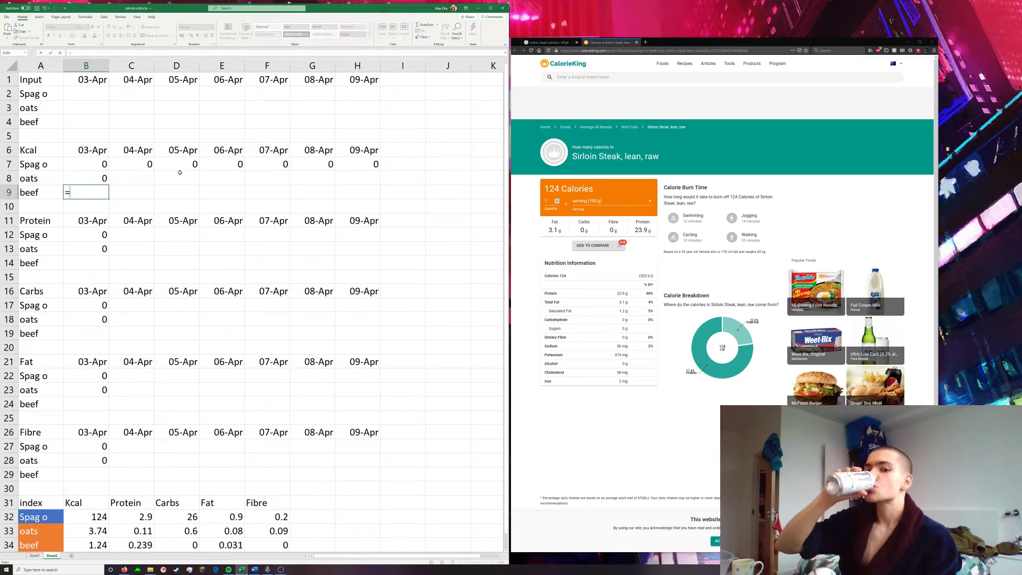
type("=")
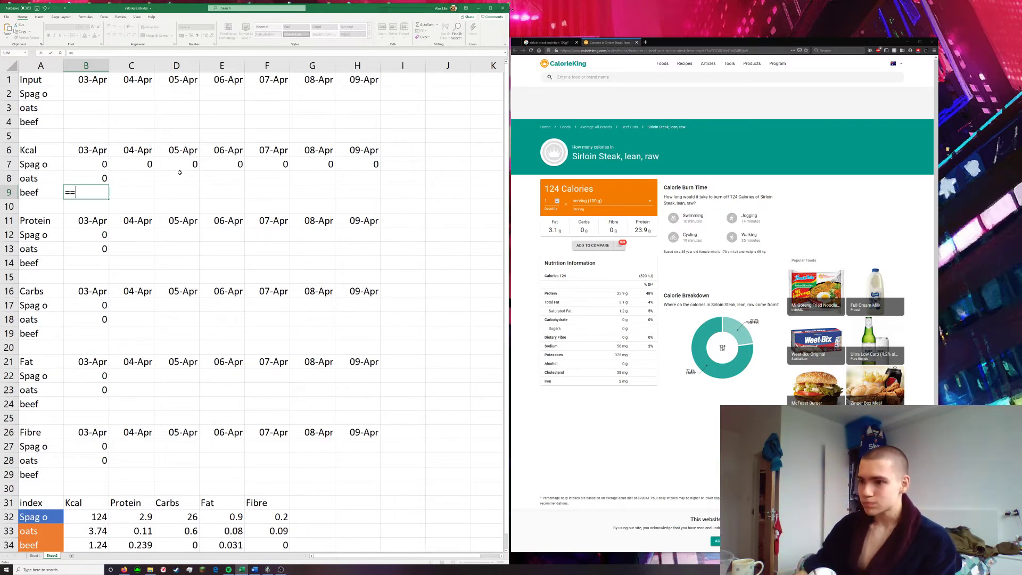
key("BackSpace")
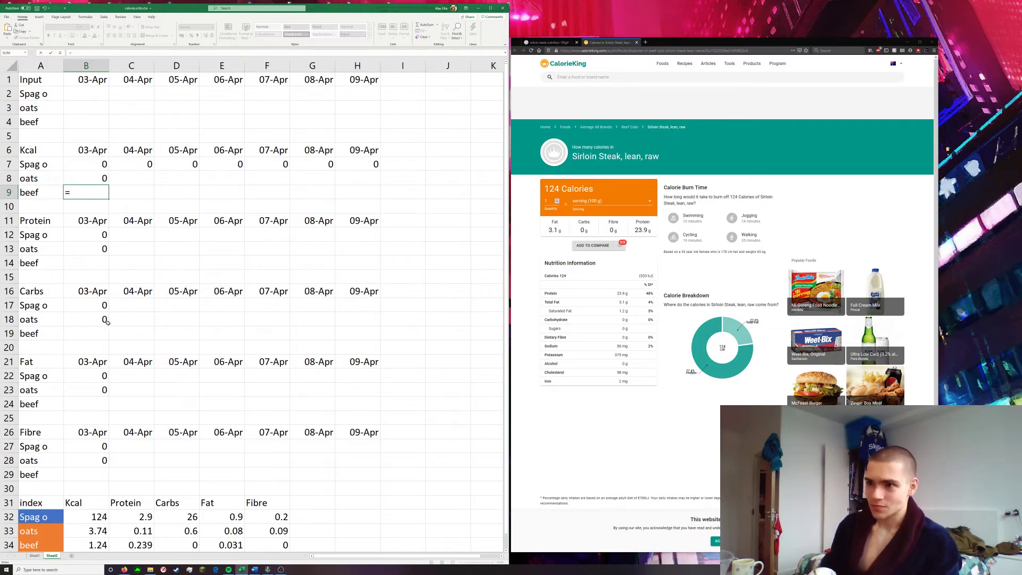
scroll(106, 256, "down", 1)
scroll(104, 191, "up", 1)
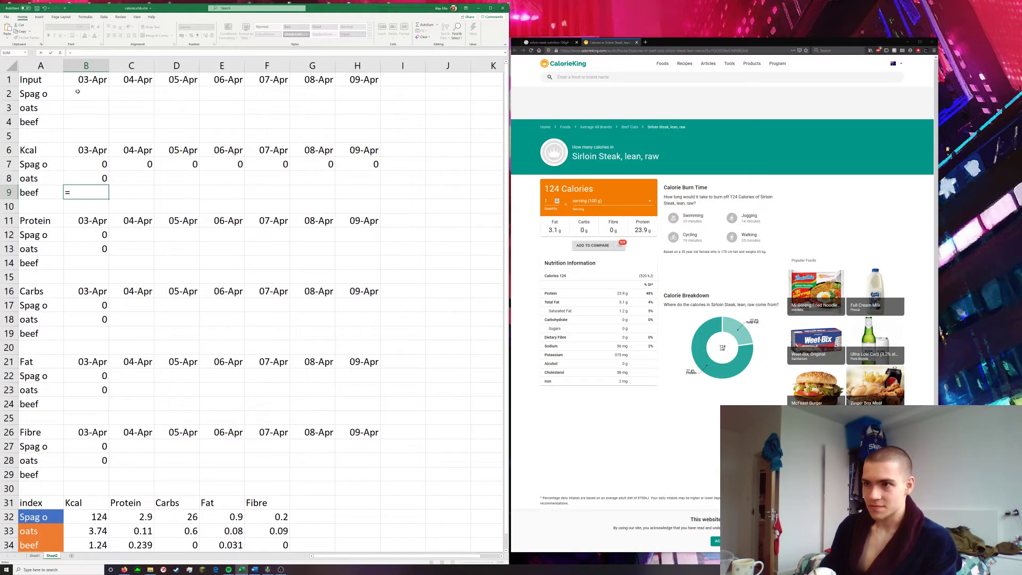
left_click(76, 121)
type("*")
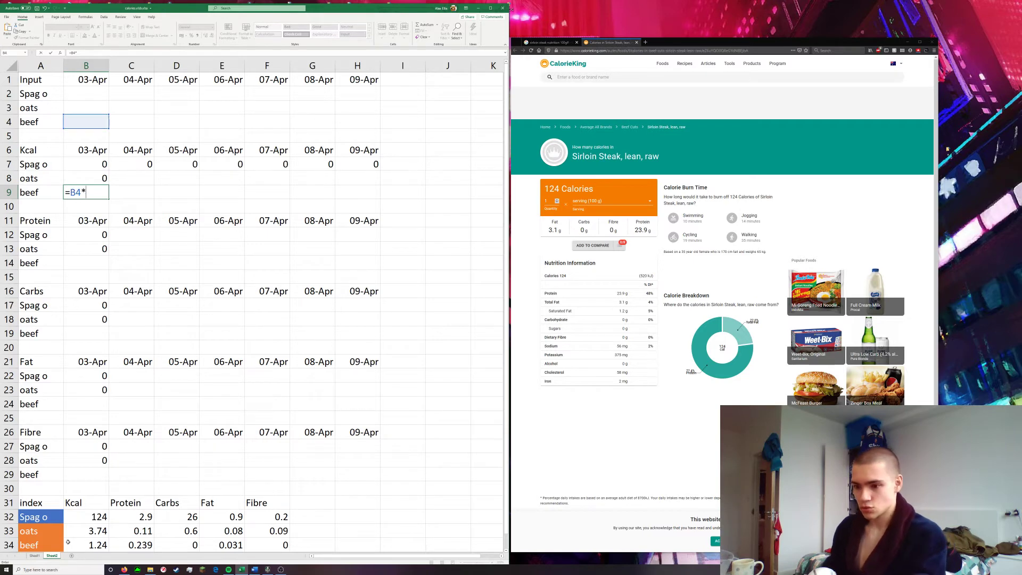
left_click(78, 544)
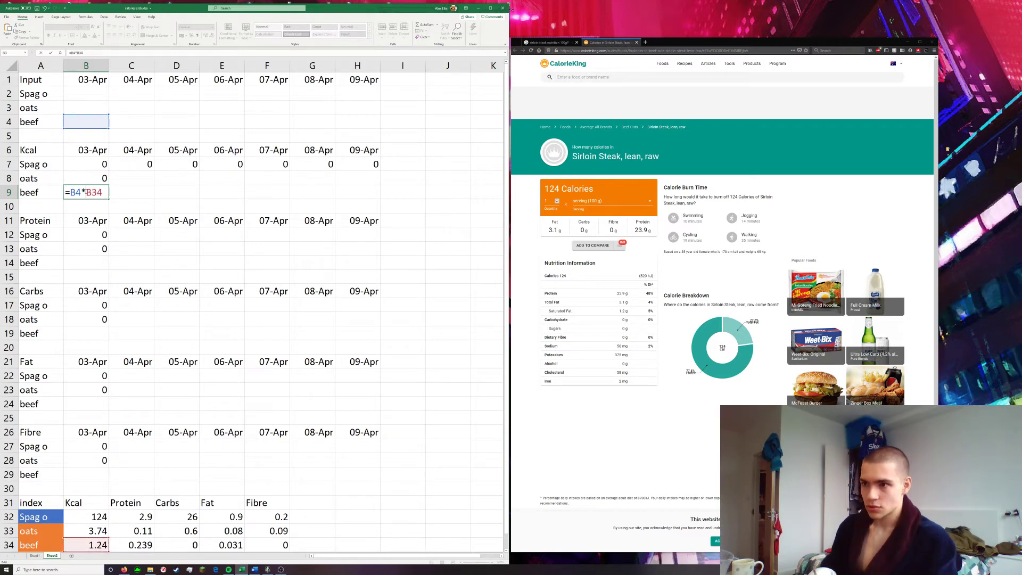
Make the index reference in the B9 formula absolute as $B$34, then copy the formula text and commit it
left_click(85, 192)
type("$")
left_click(100, 192)
type("$")
left_click_drag(115, 192, 34, 197)
key("ctrl+c")
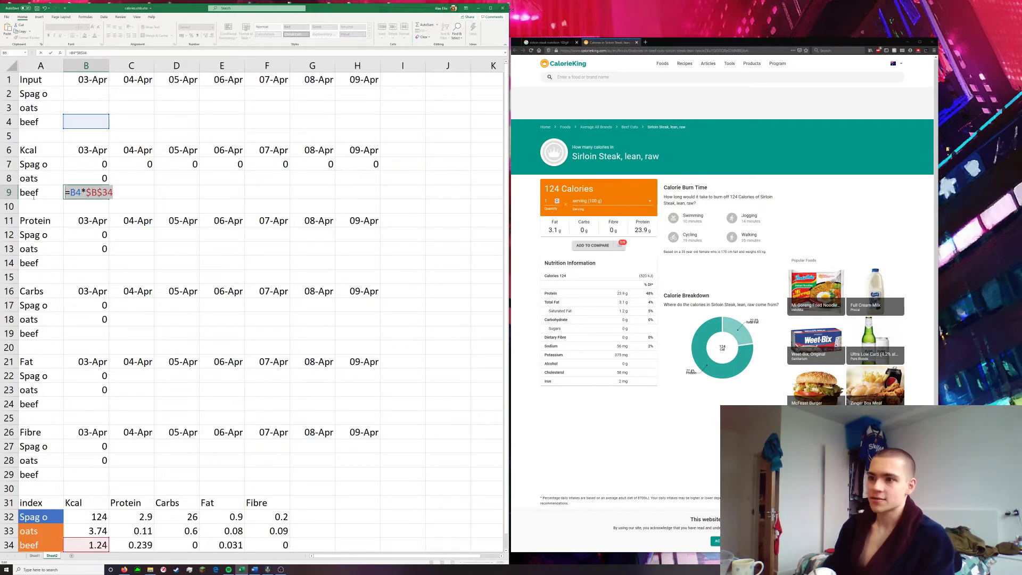
key("Return")
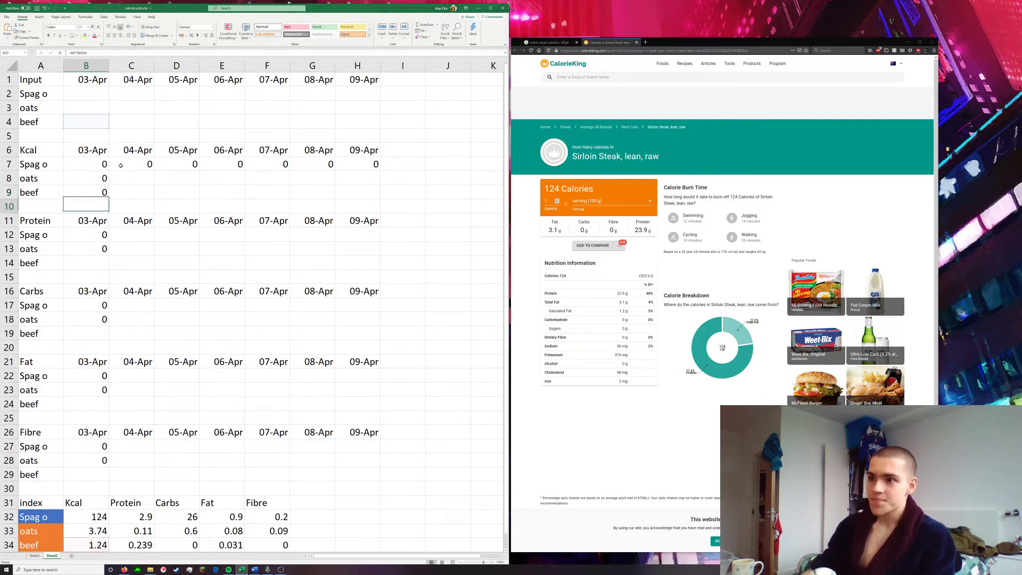
Paste the beef formula into the Protein cell B14 and point its index reference at the Protein column
left_click(103, 190)
left_click(89, 262)
key("ctrl+v")
double_click(89, 262)
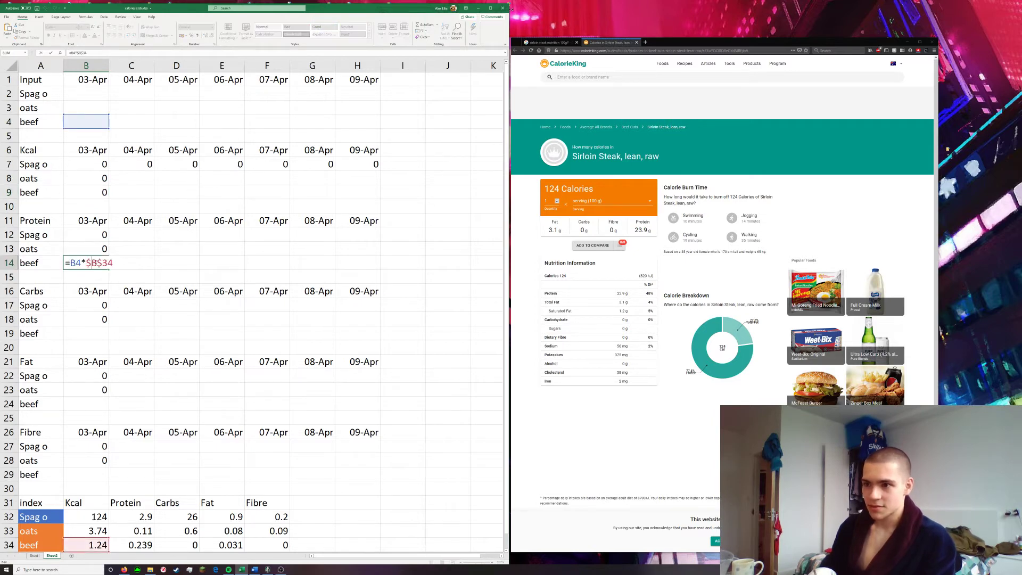
key("Return")
Paste the beef formula into the Carbs cell B19 and point its index reference at the Carbs column
left_click(98, 334)
double_click(98, 333)
key("ctrl+v")
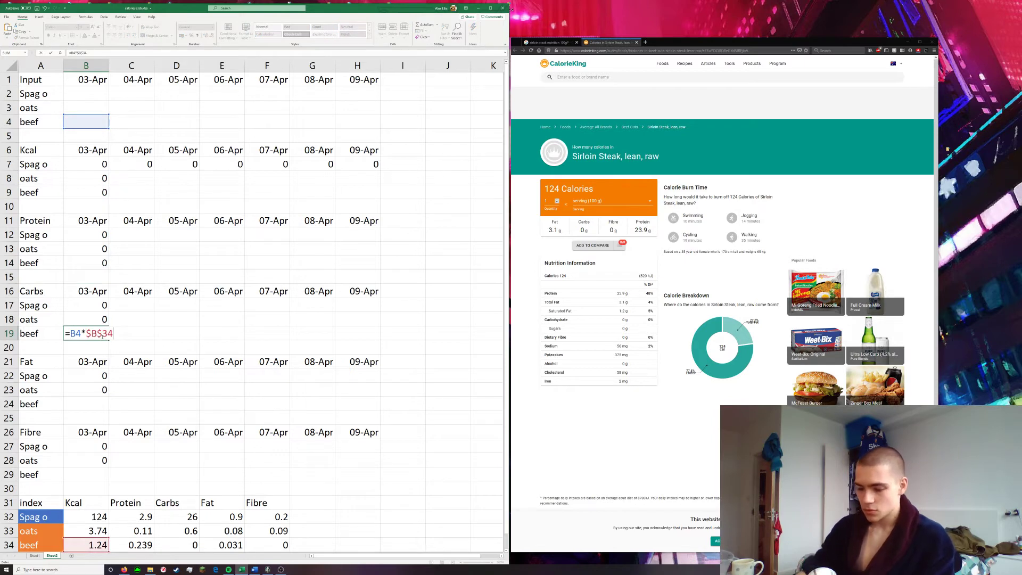
key("shift+Tab")
double_click(103, 337)
left_click(98, 336)
key("BackSpace")
type("C")
key("Return")
Paste the beef formula into the Fat cell B24 and change its index reference to $E$34
scroll(98, 336, "down", 2)
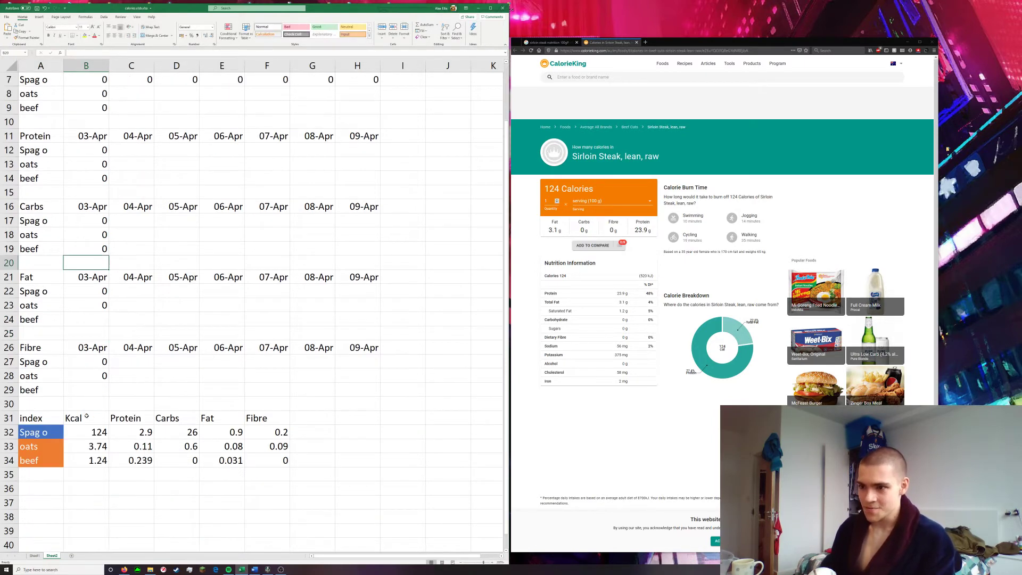
left_click(98, 320)
double_click(98, 320)
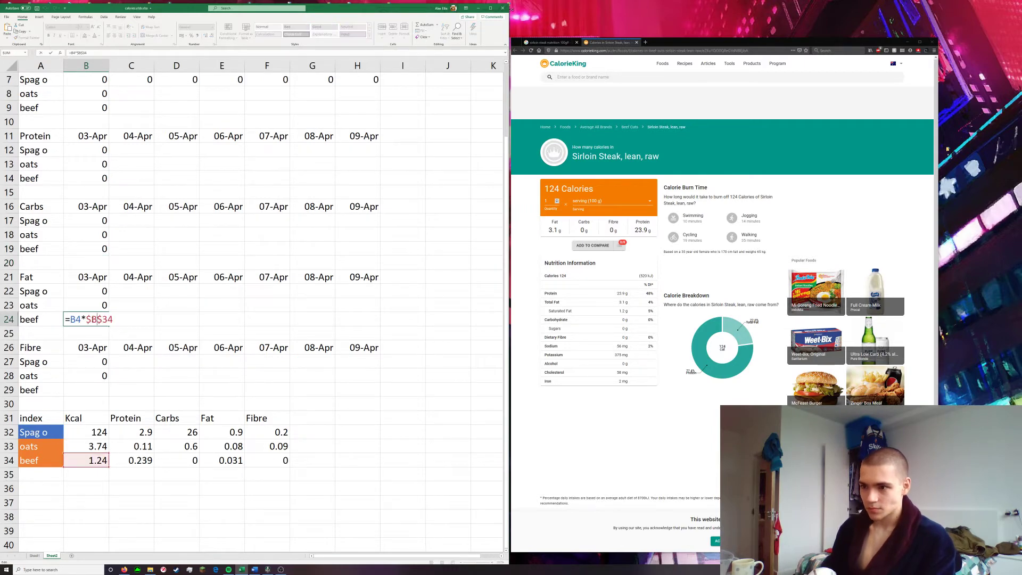
key("BackSpace")
type("E")
key("Return")
Paste the beef formula into the Fibre cell B29 and change its index reference to $F$34
left_click(98, 389)
key("ctrl+v")
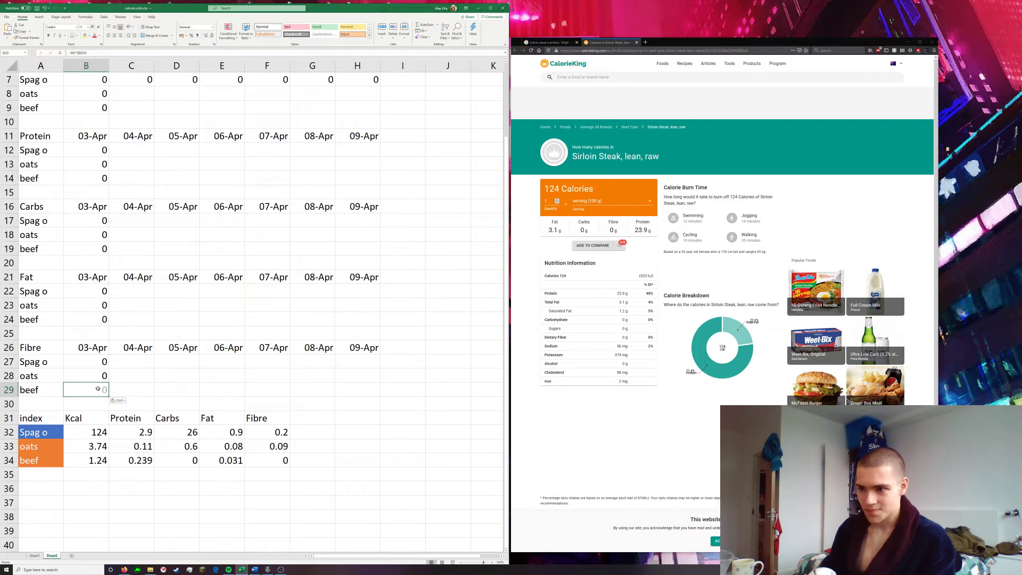
double_click(98, 389)
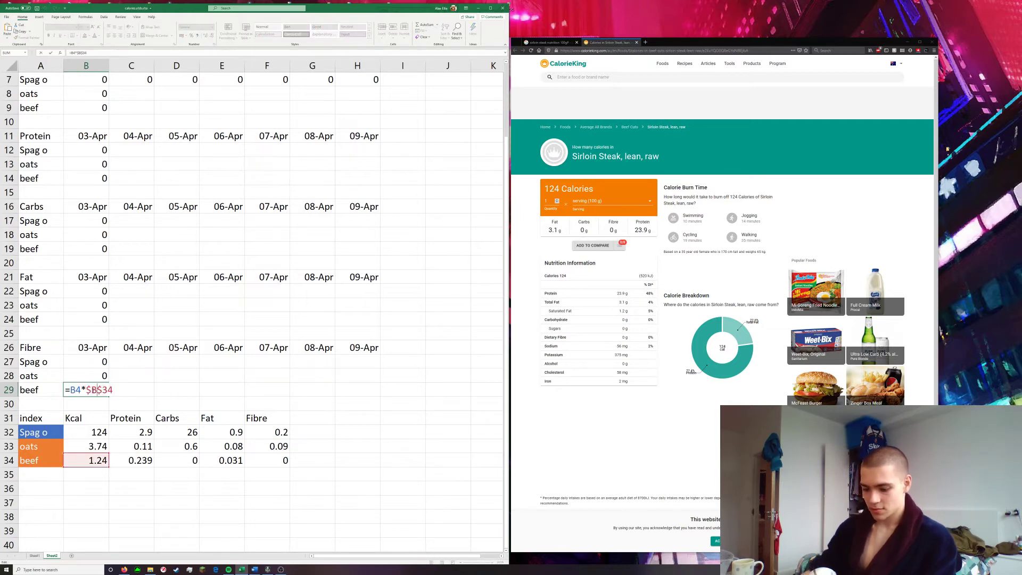
key("BackSpace")
type("F")
key("Return")
Fill the Kcal oats and beef formulas in B8 and B9 across to the 09-Apr column
scroll(192, 330, "up", 2)
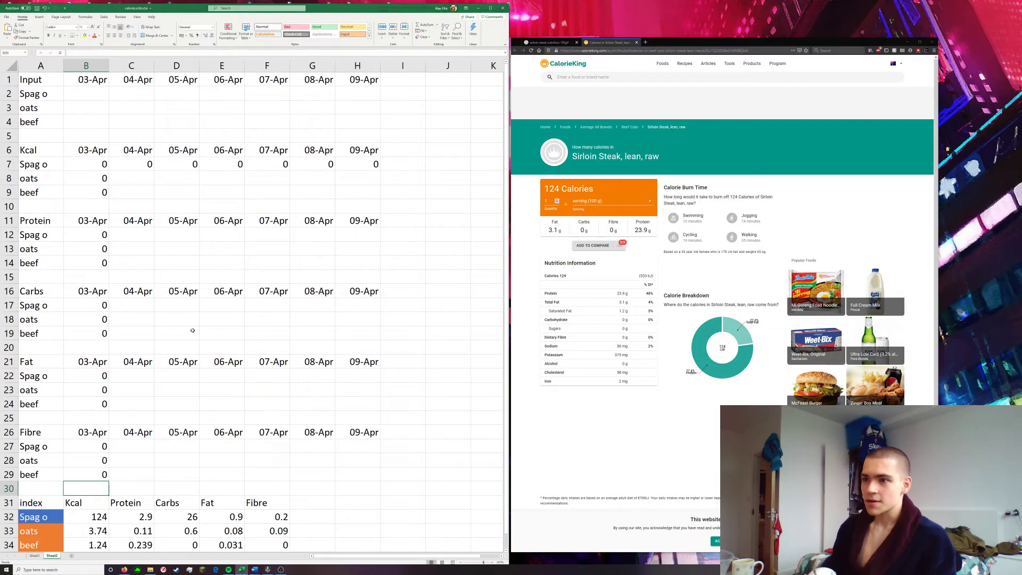
left_click(108, 183)
left_click_drag(111, 185, 376, 183)
left_click(109, 196)
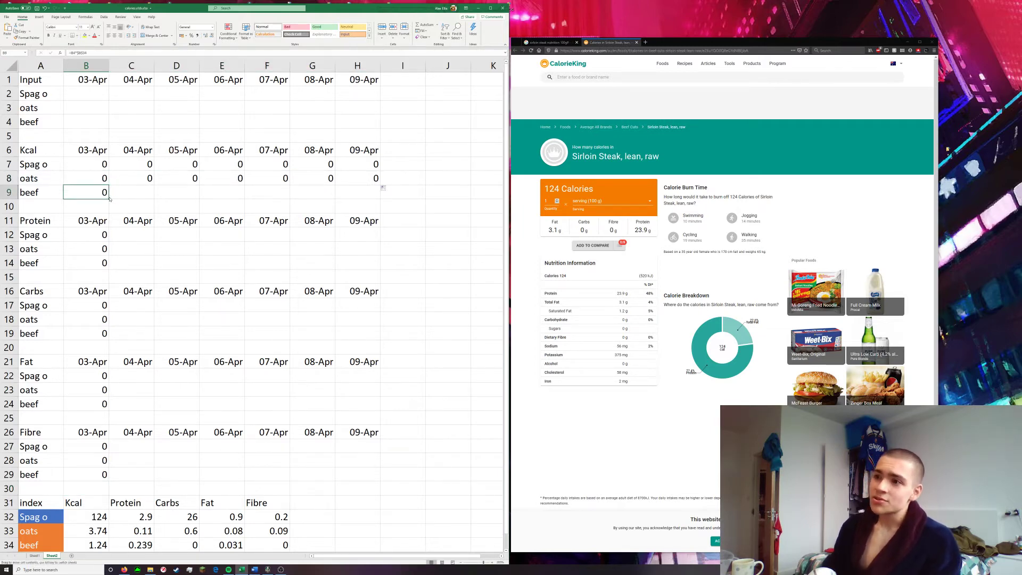
left_click_drag(111, 197, 398, 214)
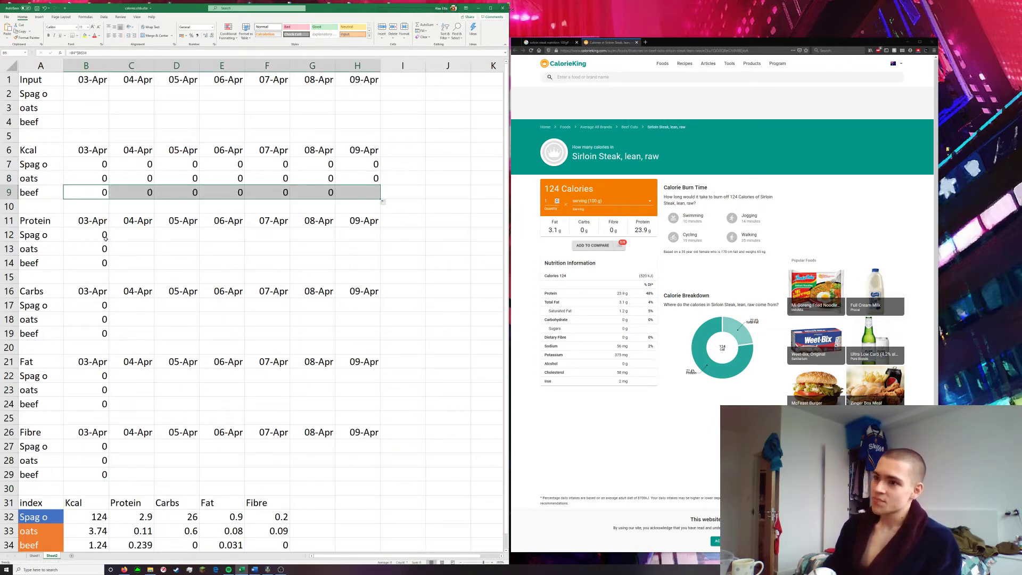
Fill the Protein formulas for Spag o, oats and beef in B12, B13 and B14 across to the 09-Apr column
left_click(103, 236)
left_click_drag(110, 242, 381, 242)
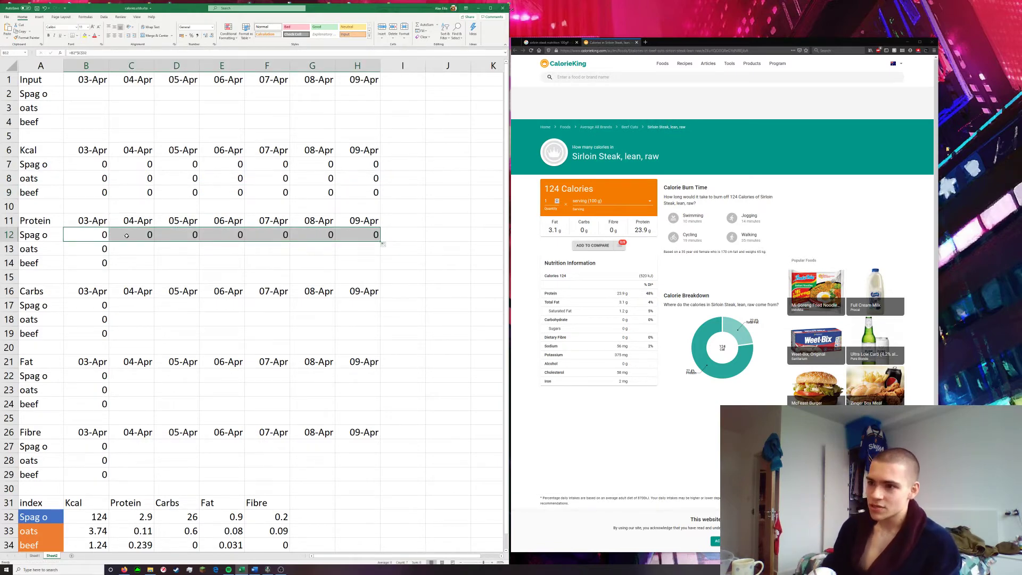
left_click(100, 251)
left_click_drag(110, 256, 325, 256)
left_click(96, 263)
left_click_drag(110, 270, 380, 262)
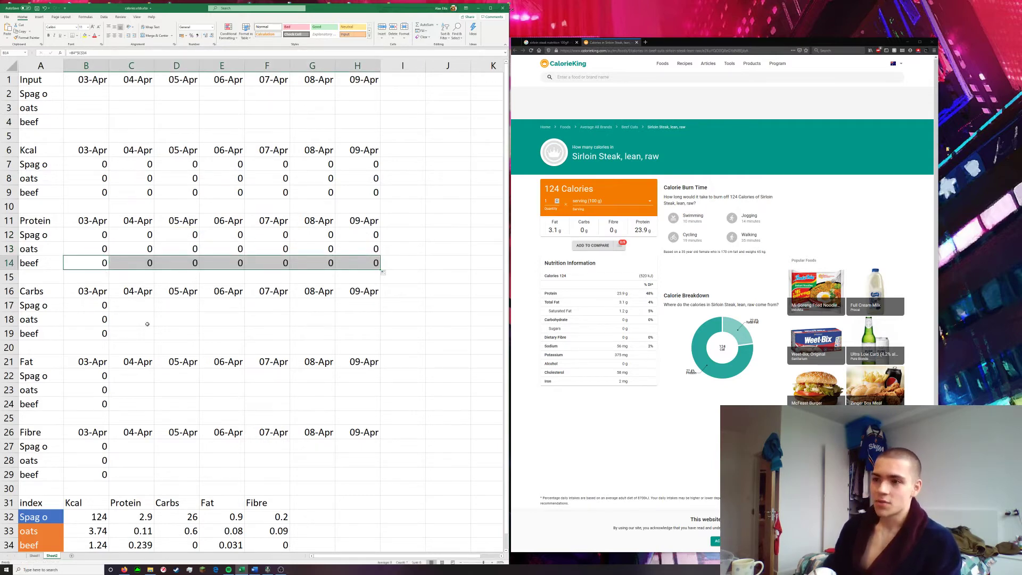
Fill the Carbs formulas for Spag o, oats and beef in B17, B18 and B19 across to the 09-Apr column
scroll(130, 315, "down", 2)
left_click(105, 225)
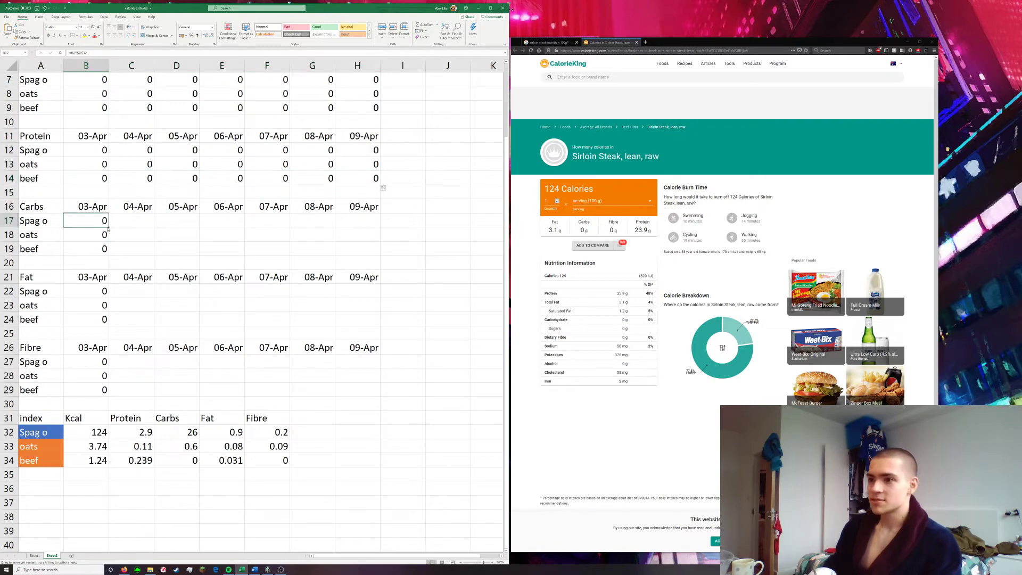
left_click_drag(108, 228, 375, 232)
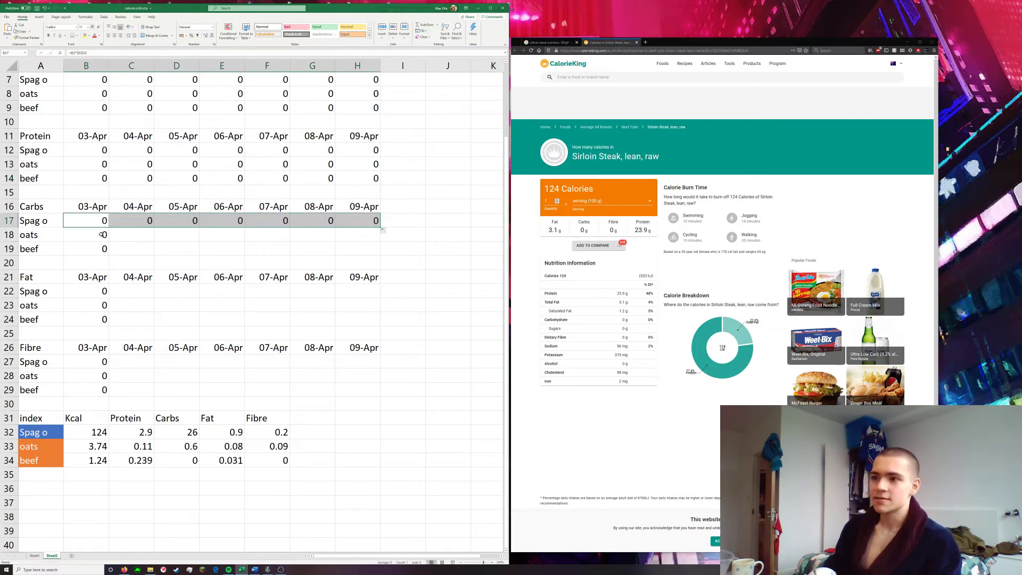
left_click(102, 235)
left_click_drag(109, 242, 374, 236)
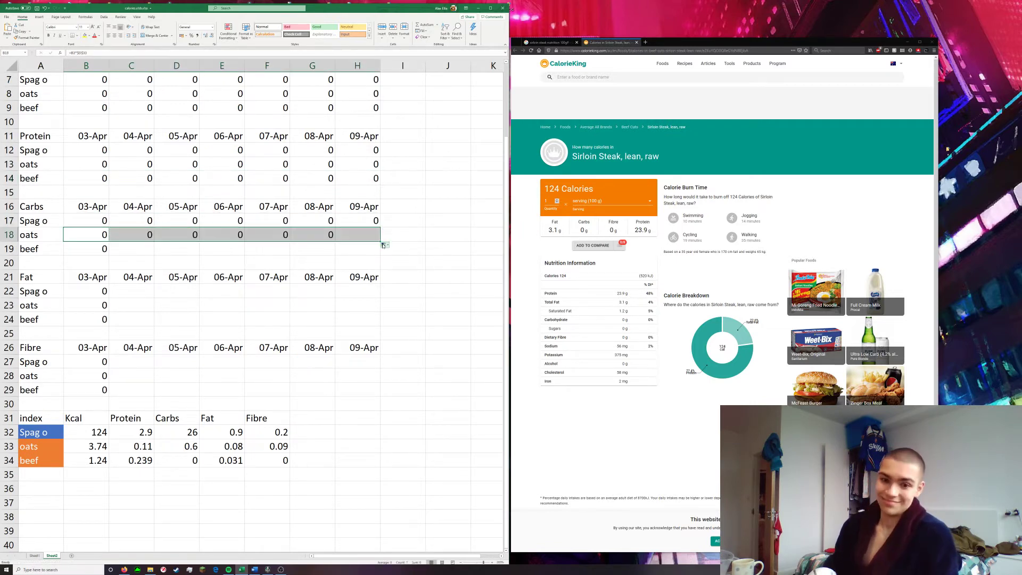
left_click(97, 252)
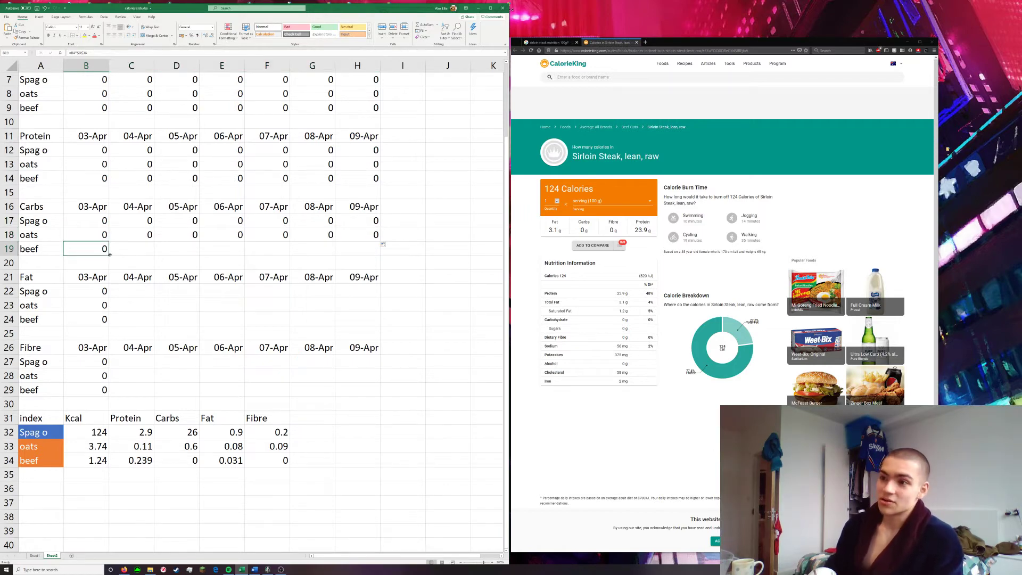
left_click_drag(108, 255, 375, 252)
Fill the Fat formulas for Spag o, oats and beef in B22, B23 and B24 across to the 09-Apr column
left_click(91, 291)
left_click_drag(109, 298, 375, 297)
left_click(93, 305)
left_click_drag(108, 313, 376, 309)
left_click(95, 324)
left_click_drag(109, 326, 376, 323)
Fill the Fibre formulas for Spag o, oats and beef in B27, B28 and B29 across to the 09-Apr column
left_click(103, 364)
left_click_drag(109, 368, 375, 362)
left_click(101, 379)
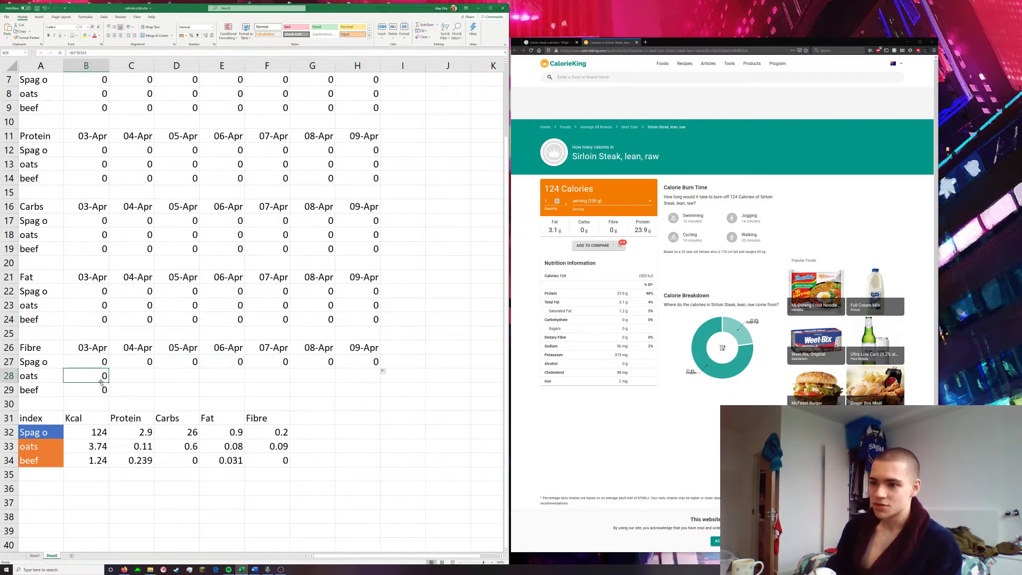
left_click_drag(109, 383, 376, 382)
left_click(104, 390)
left_click_drag(109, 397, 376, 396)
scroll(337, 455, "up", 2)
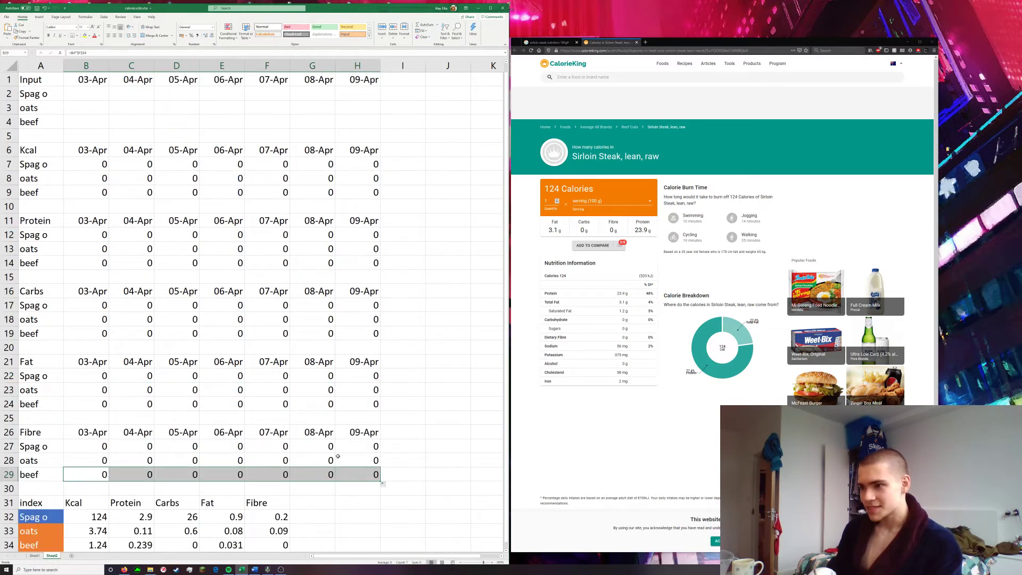
scroll(385, 426, "down", 5)
left_click(387, 470)
scroll(360, 463, "up", 5)
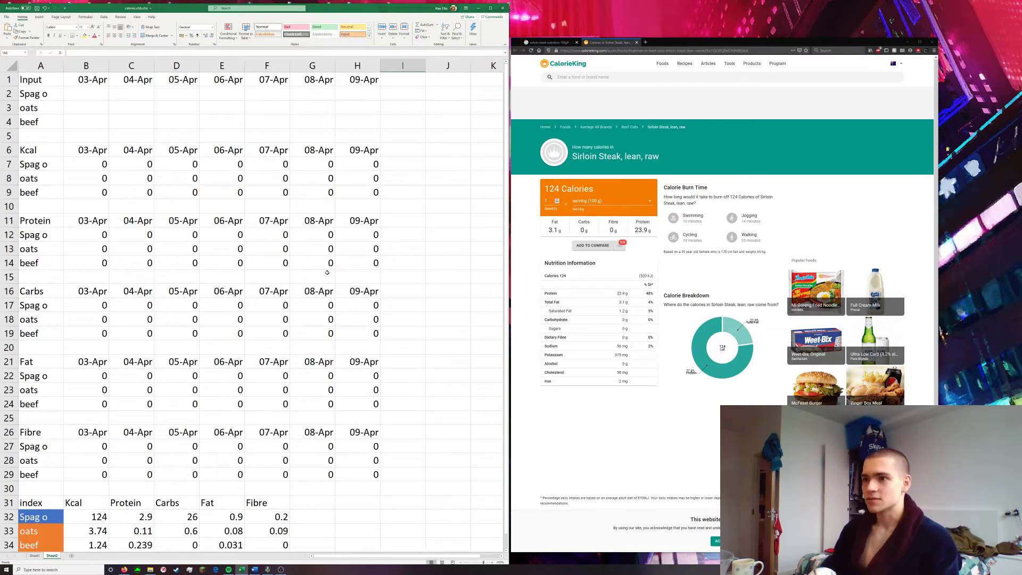
scroll(327, 273, "down", 1)
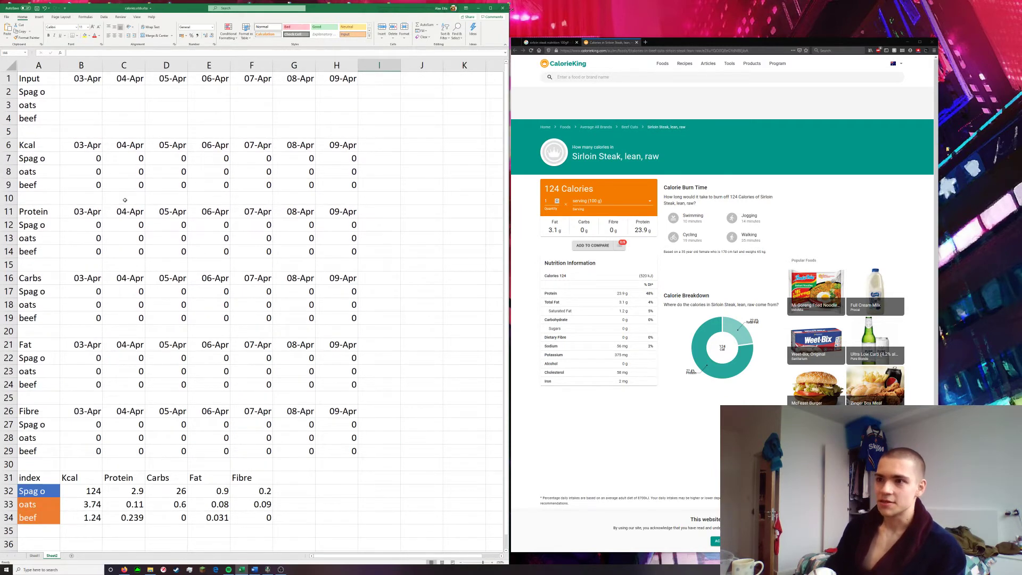
left_click(30, 197)
scroll(78, 229, "down", 1)
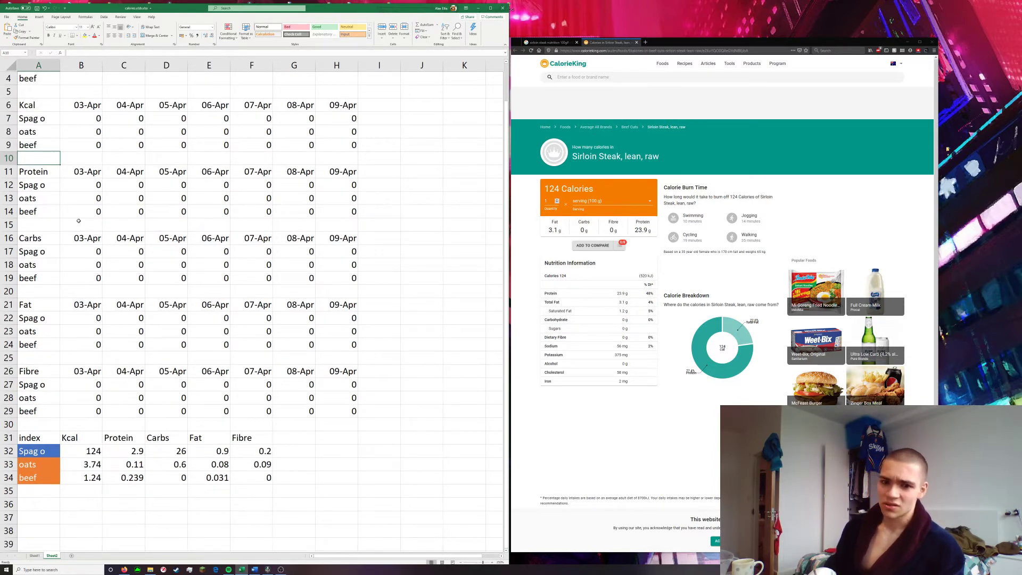
type("Tota")
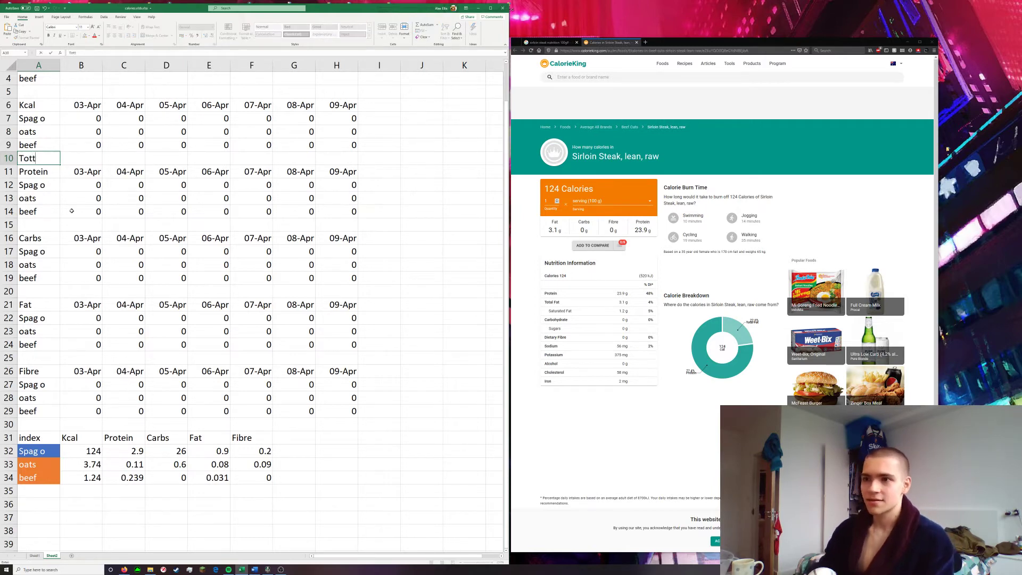
key("BackSpace")
key("BackSpace")
key("BackSpace")
key("BackSpace")
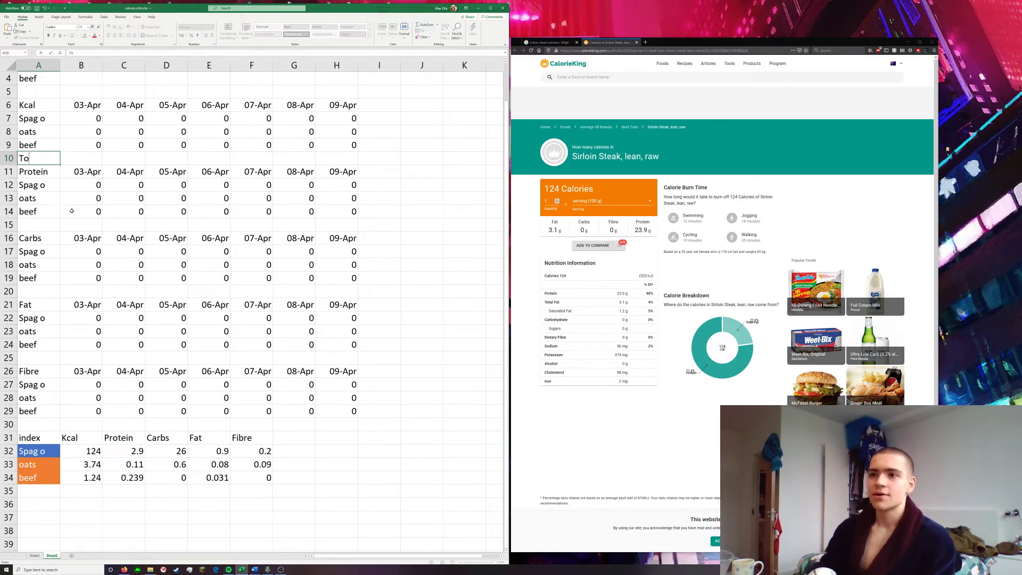
key("Escape")
Move the whole block from the Protein section through the index table down three rows, so Protein starts at row 14
left_click(381, 372)
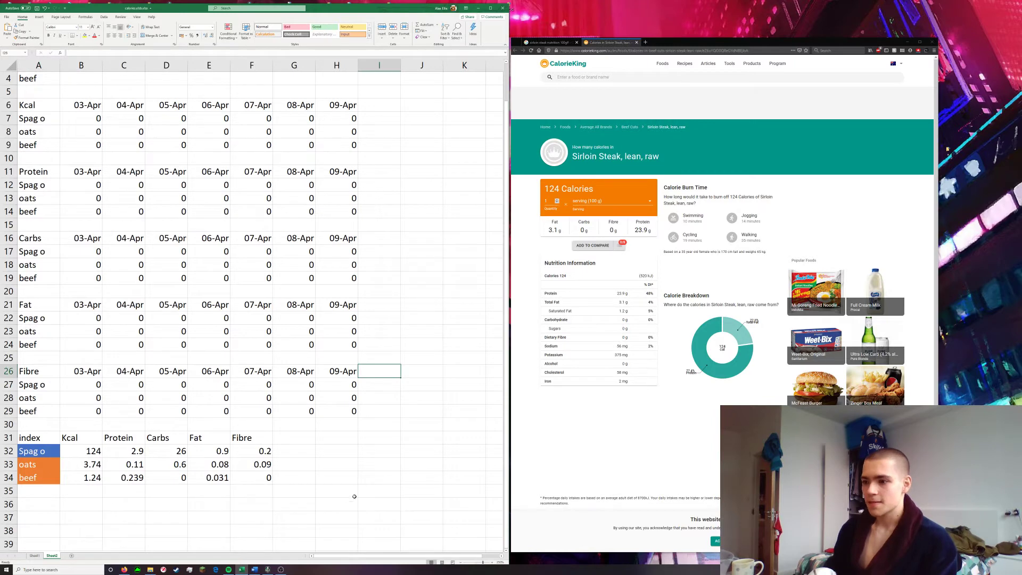
left_click_drag(351, 481, 43, 206)
scroll(94, 229, "down", 3)
left_click(381, 318)
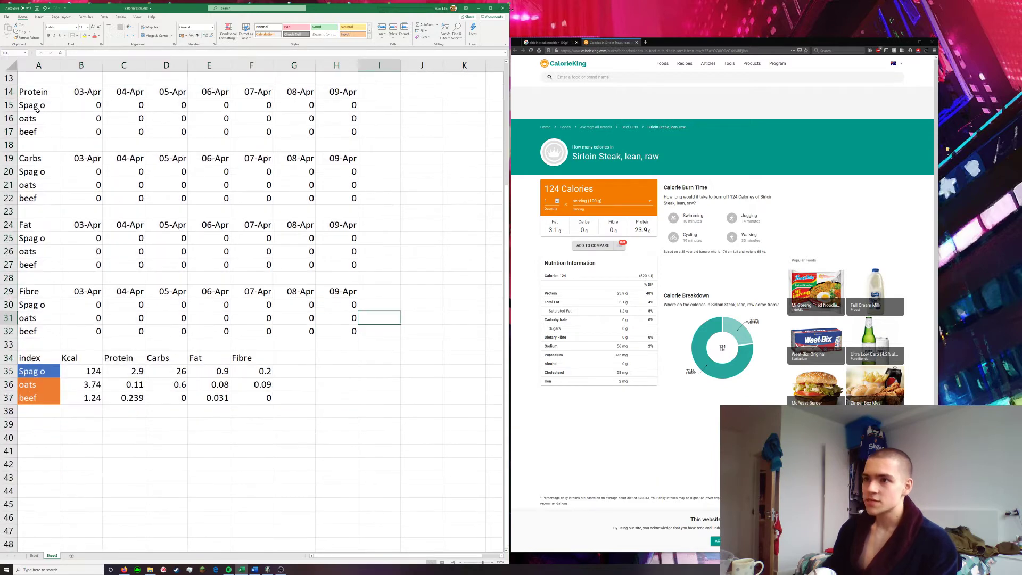
Shift the Carbs, Fat and Fibre sections down in turn, each with everything below it, to start at rows 22, 30 and 38
left_click_drag(323, 399, 339, 414)
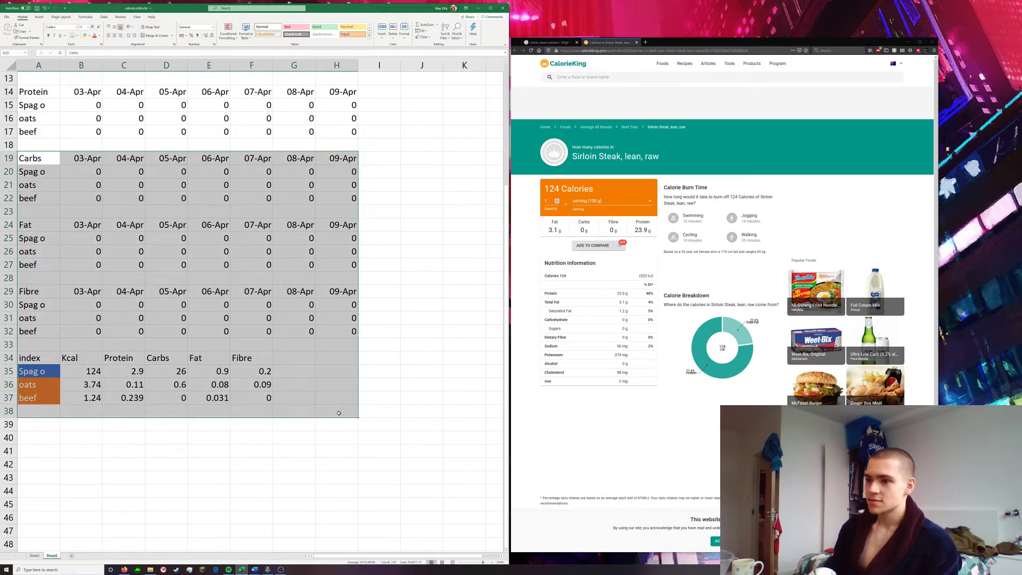
left_click_drag(158, 145, 155, 199)
left_click_drag(30, 265, 337, 435)
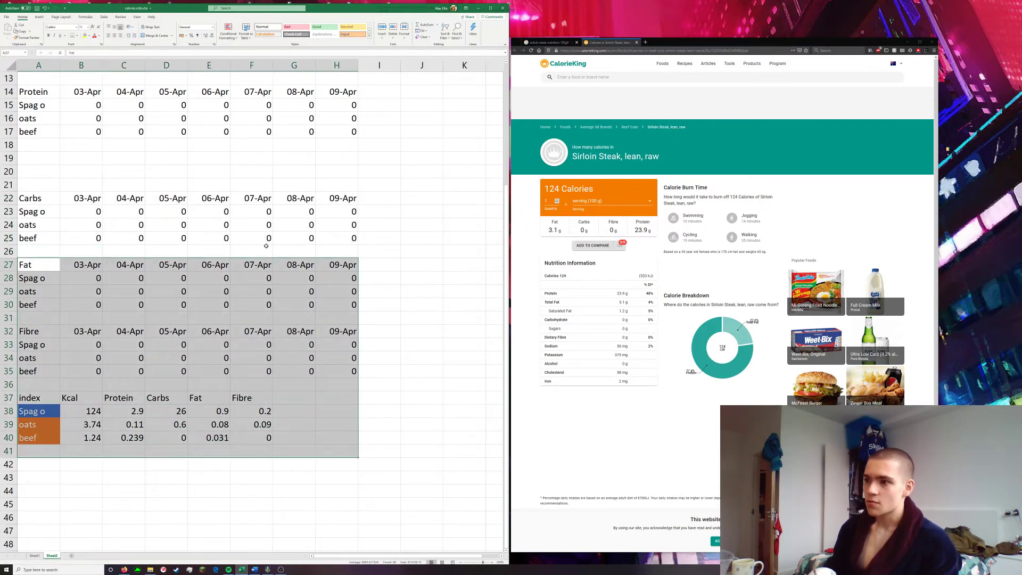
left_click_drag(265, 256, 240, 297)
scroll(202, 341, "down", 4)
left_click_drag(380, 371, 43, 258)
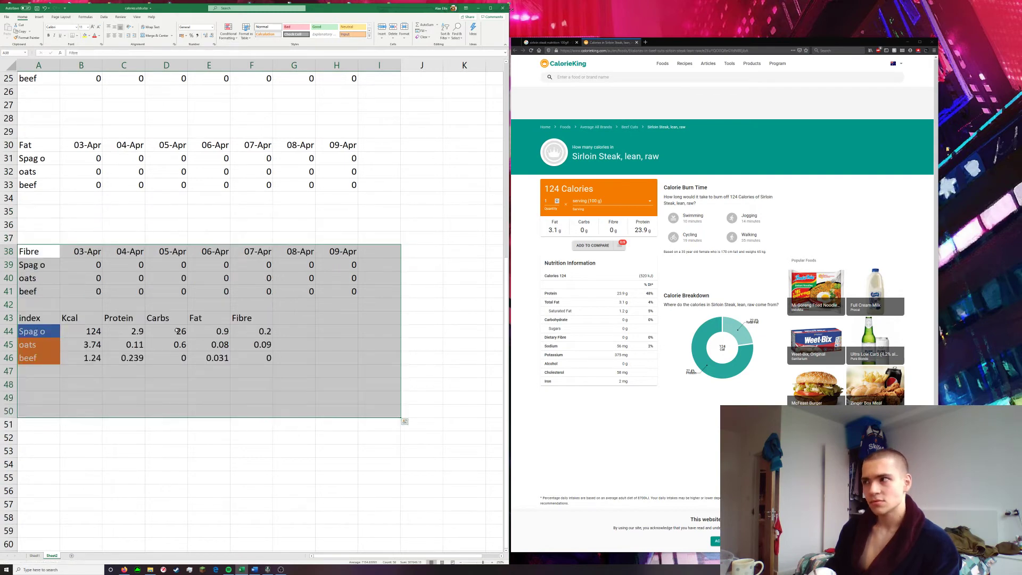
Search the web in a new browser tab for the plural of formula, and close that tab
left_click(644, 43)
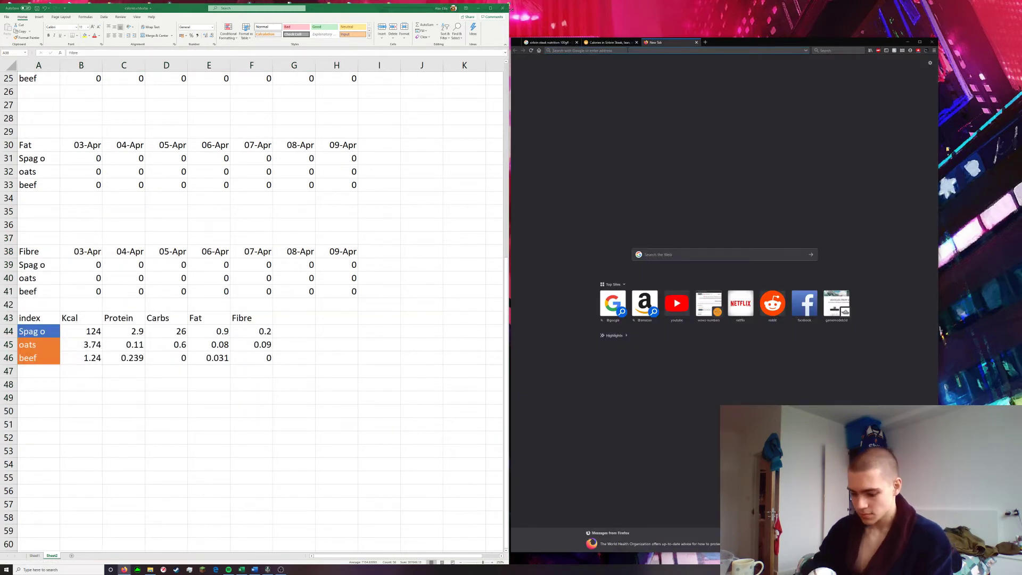
type("plu")
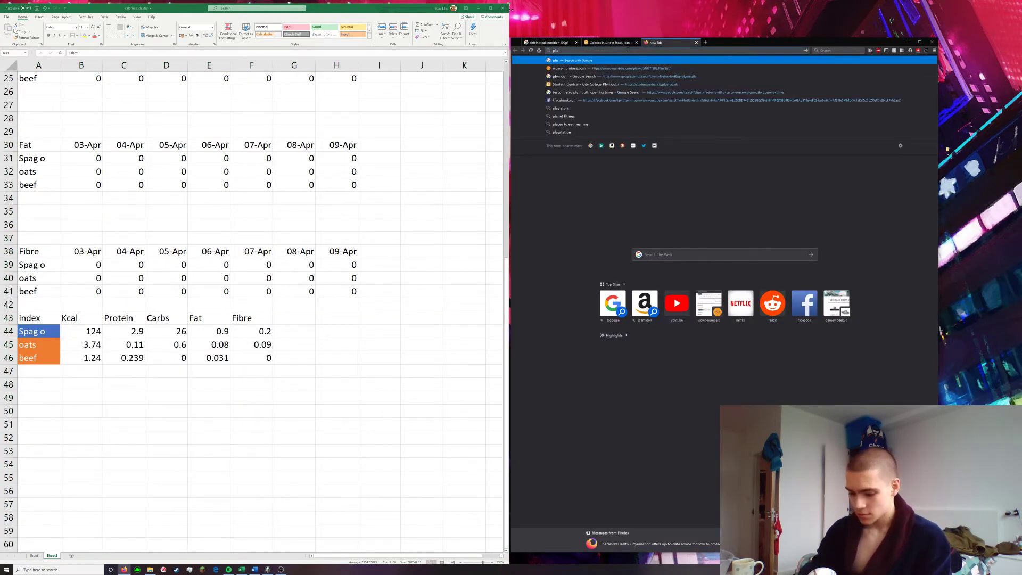
type("ral of formula")
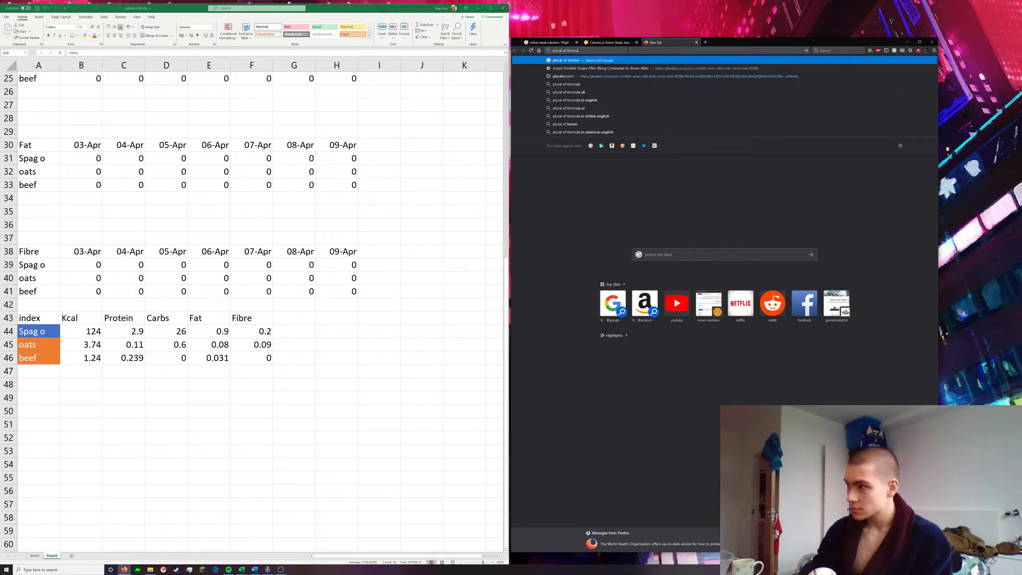
key("Return")
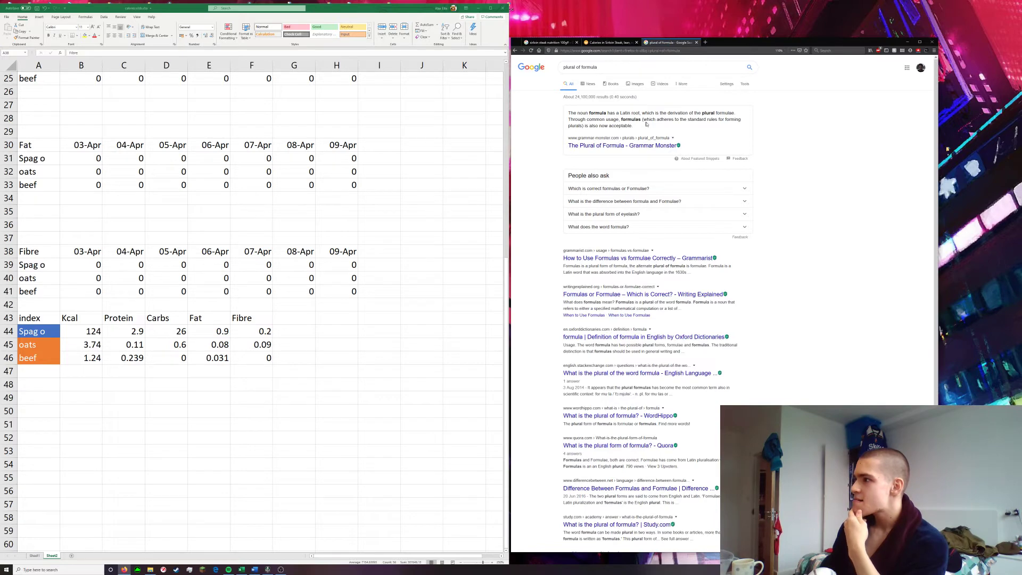
middle_click(676, 43)
Move the food index table down three rows so its header row sits in row 46
left_click(346, 408)
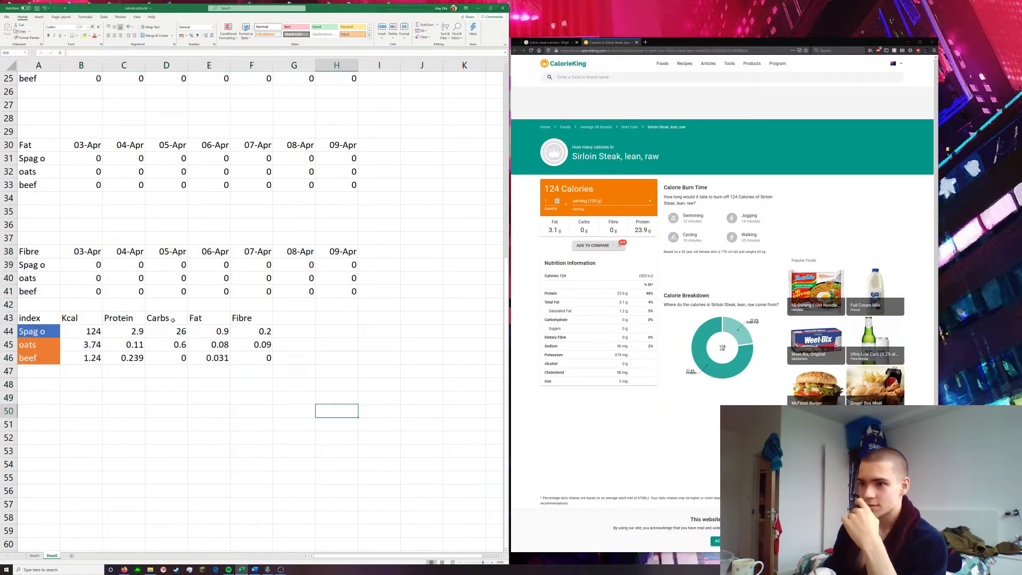
left_click_drag(33, 318, 345, 376)
left_click_drag(267, 313, 263, 353)
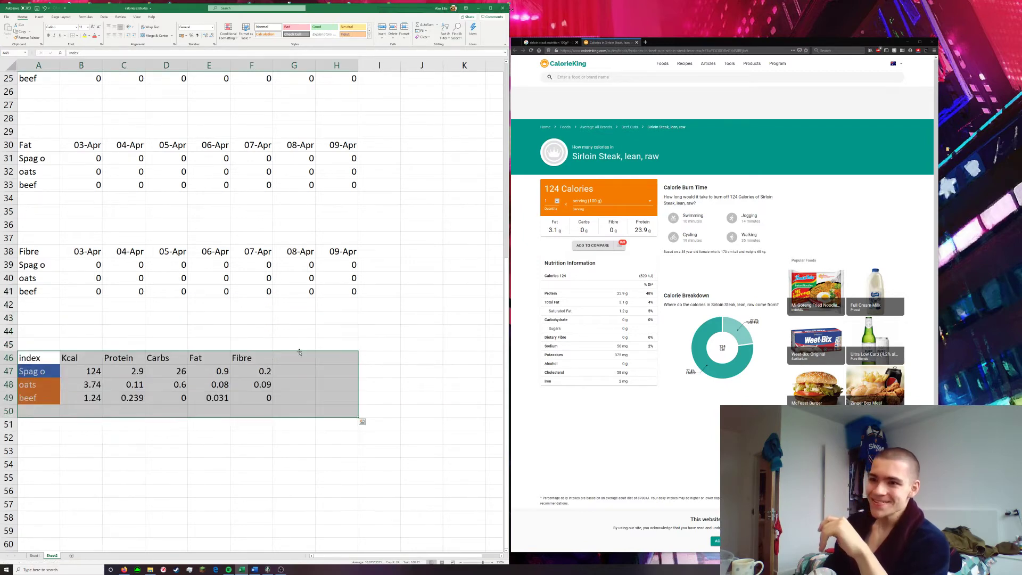
left_click(379, 331)
Add the row label "other" in A10, below beef in the Kcal section
scroll(274, 338, "up", 8)
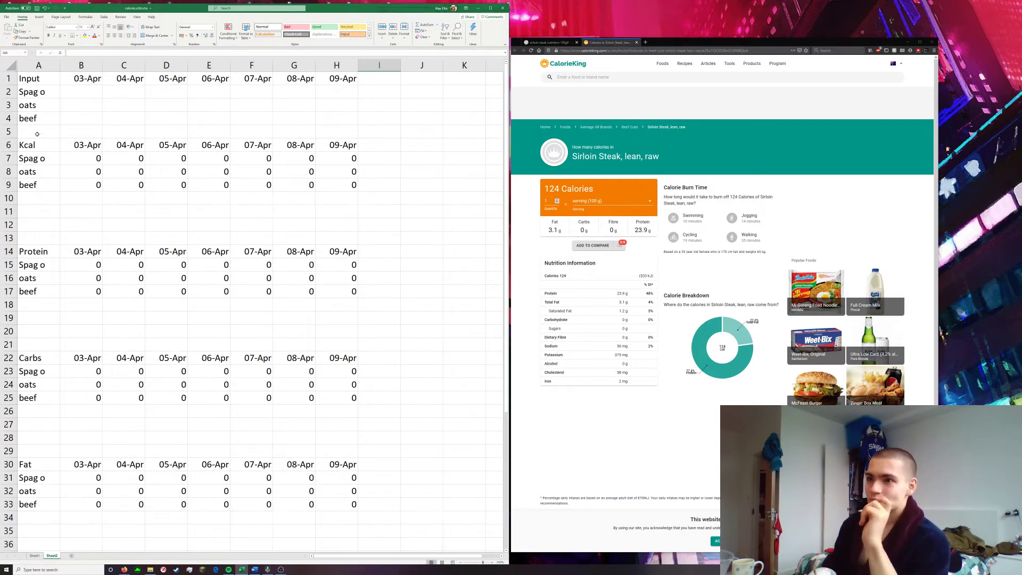
left_click(44, 133)
left_click(33, 198)
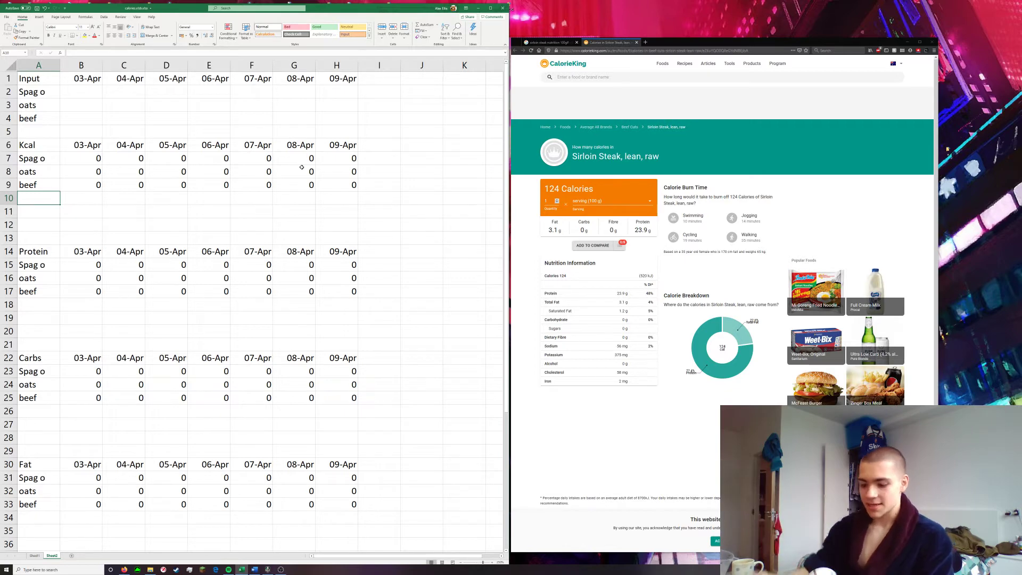
type("Total")
key("BackSpace")
key("BackSpace")
key("BackSpace")
key("BackSpace")
key("BackSpace")
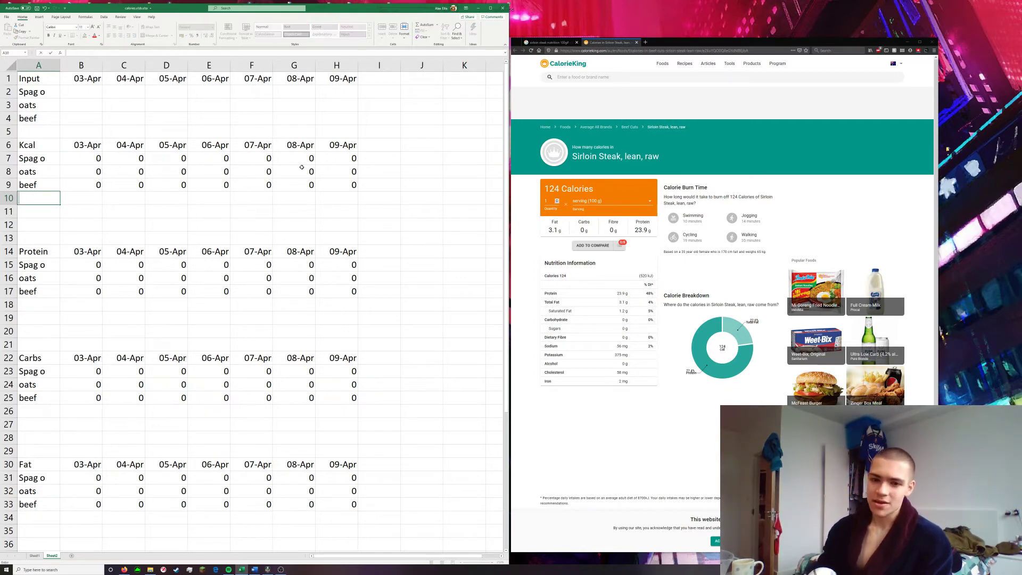
type("other")
key("Return")
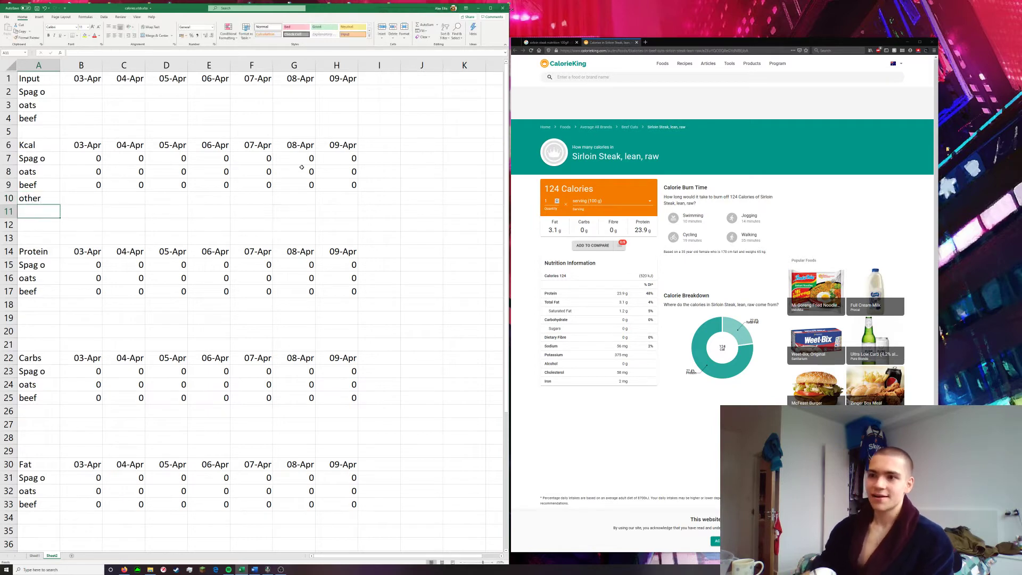
key("Up")
Add the row label "other" below beef in the Protein and Carbs sections, in A18 and A26
left_click(42, 305)
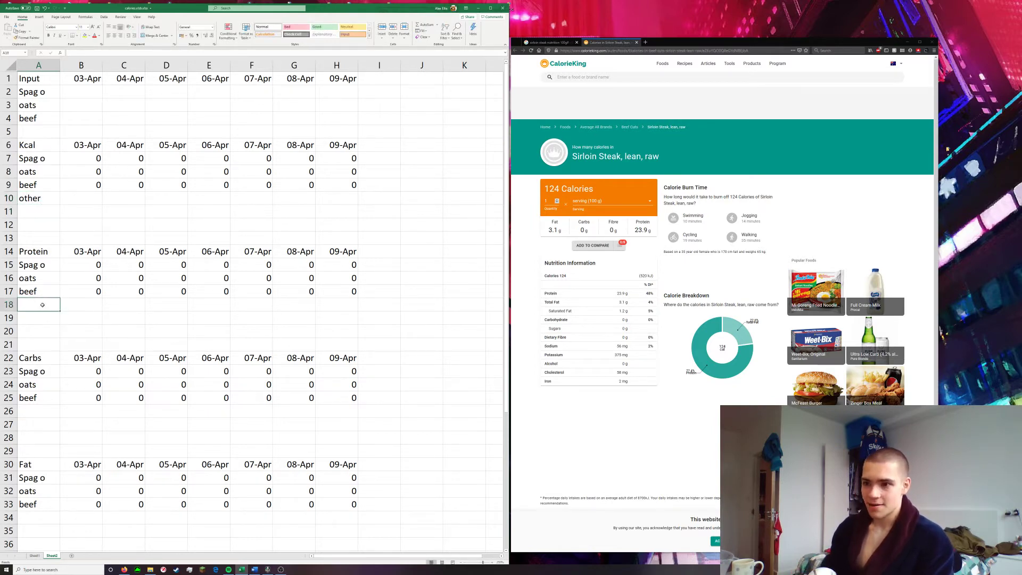
type("other")
key("Return")
key("Down")
key("Down")
key("Down")
key("Down")
key("Down")
key("Down")
key("Down")
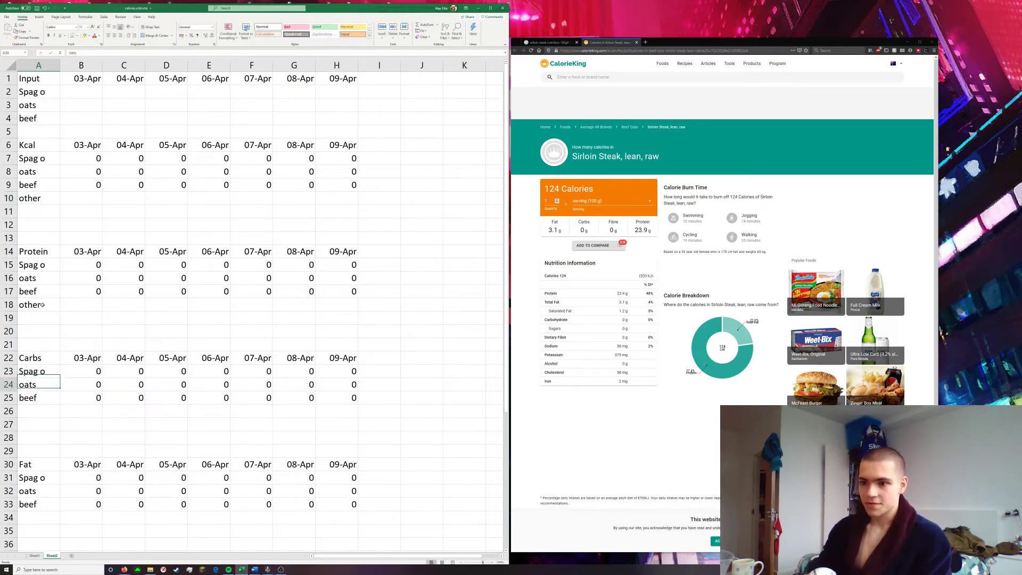
type("other")
key("Return")
key("Down")
key("Down")
key("Down")
key("Down")
key("Down")
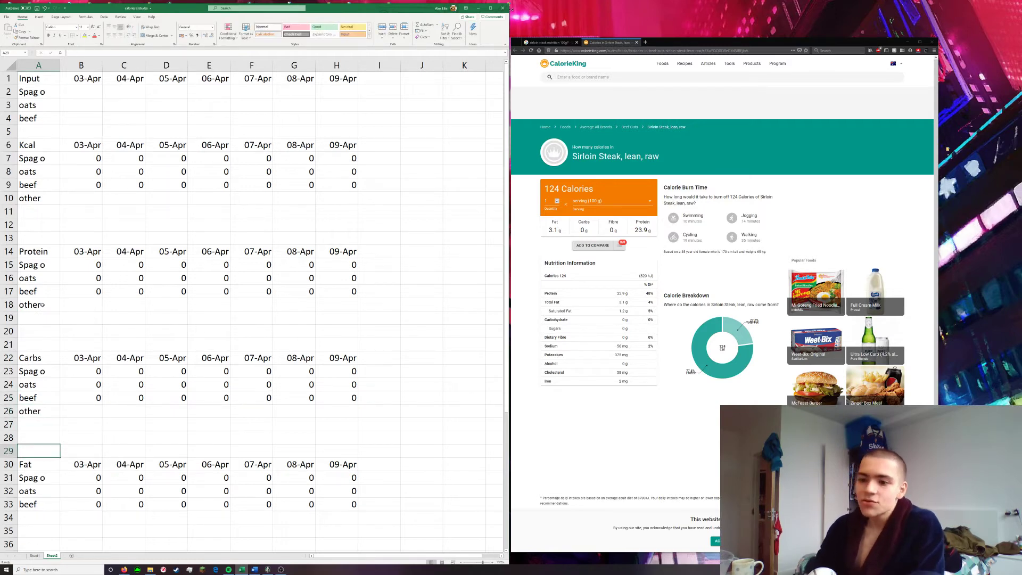
Add the row label "other" below beef in the Fat and Fibre sections, in A34 and A42
key("Down")
key("Down")
type("other")
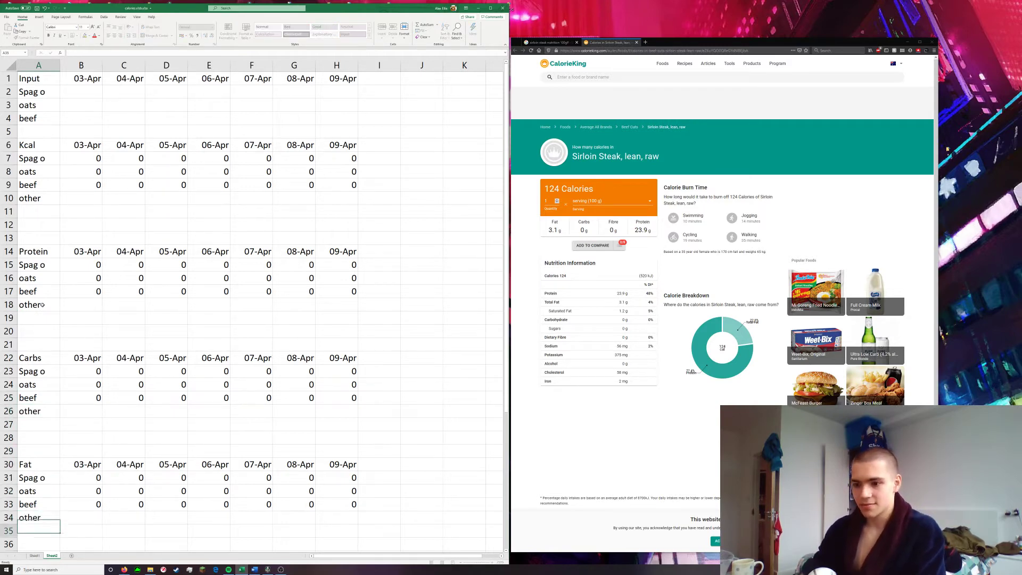
key("Return")
scroll(53, 445, "down", 7)
left_click(40, 344)
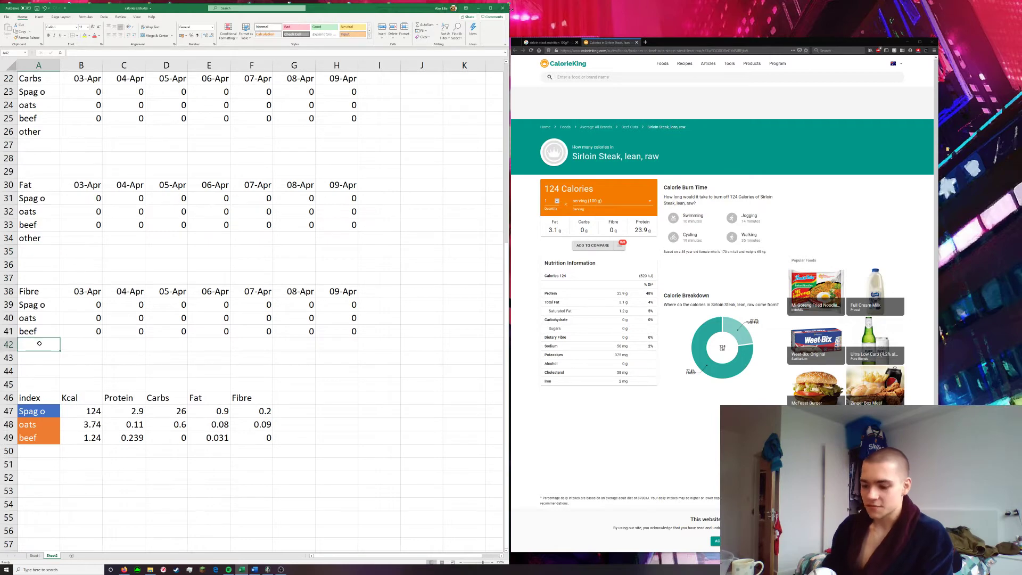
type("other")
key("Return")
scroll(48, 351, "up", 7)
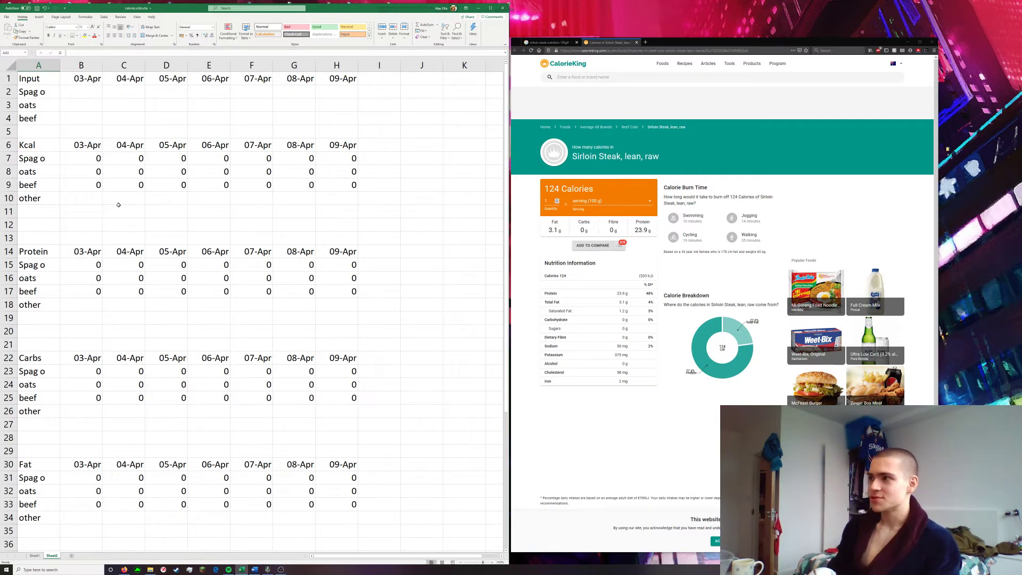
Label A11 as "total" and A12 as "7DA" beneath the Kcal section's other row
left_click(169, 222)
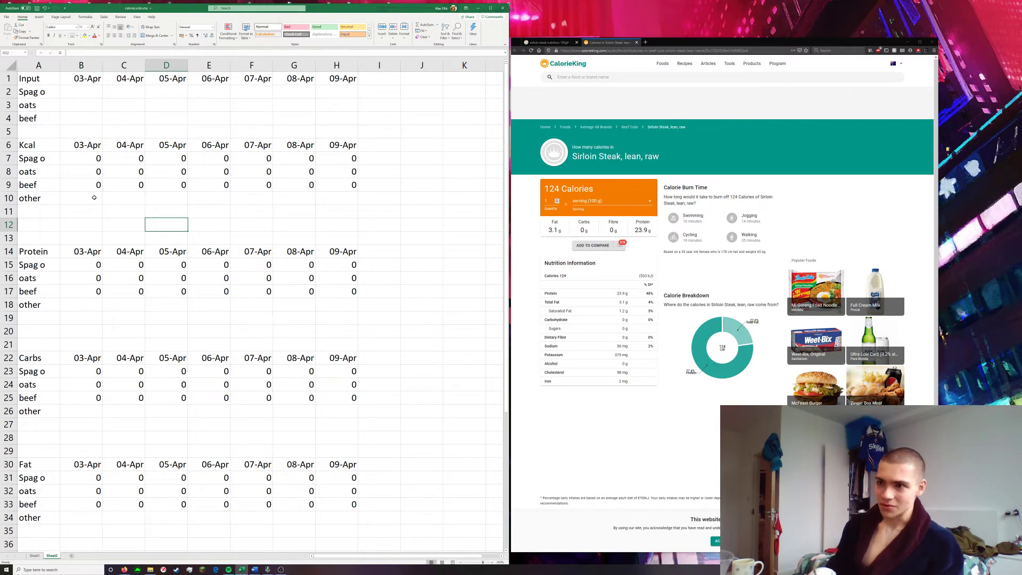
left_click(34, 215)
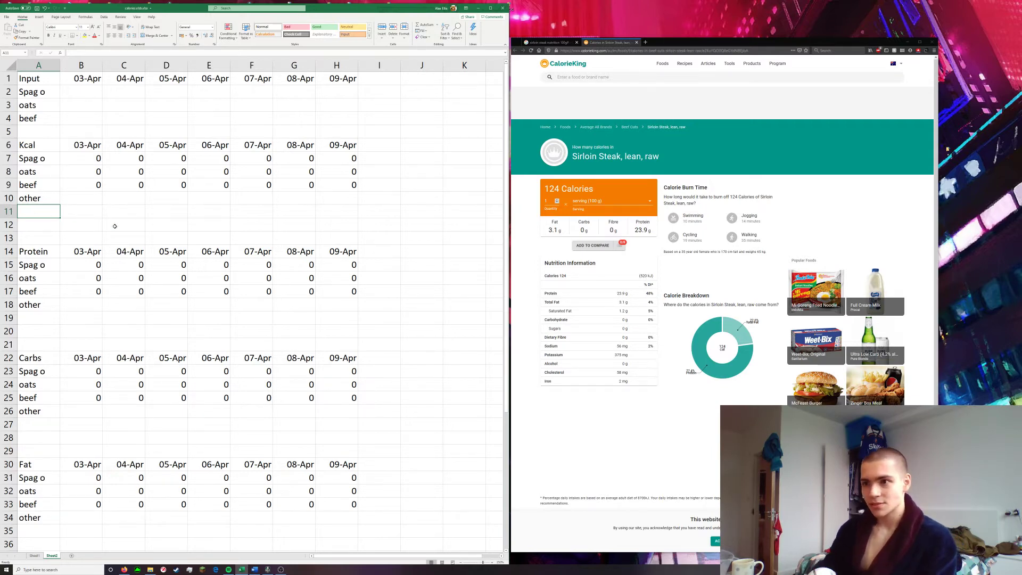
type("total")
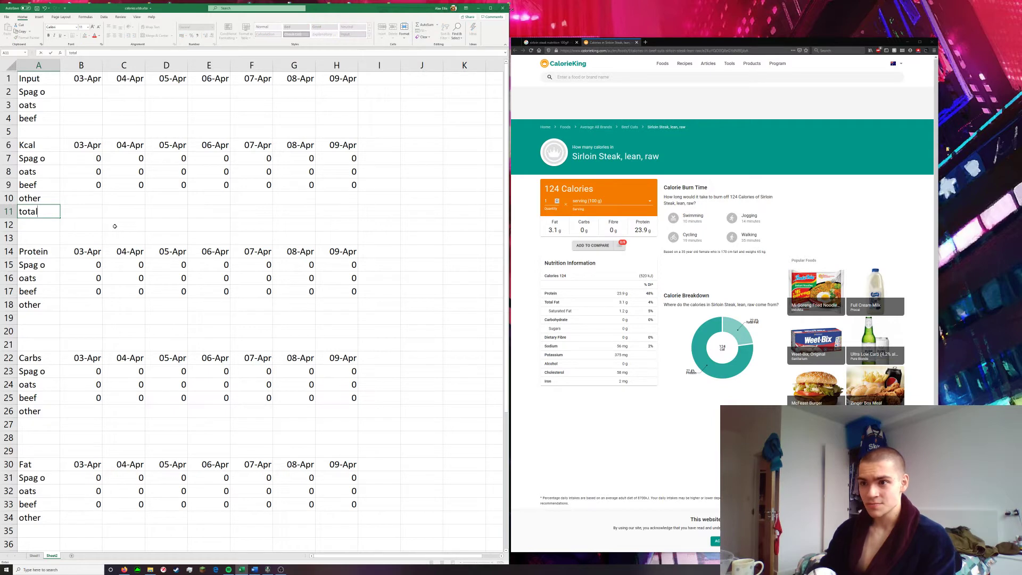
key("Return")
type("7DA")
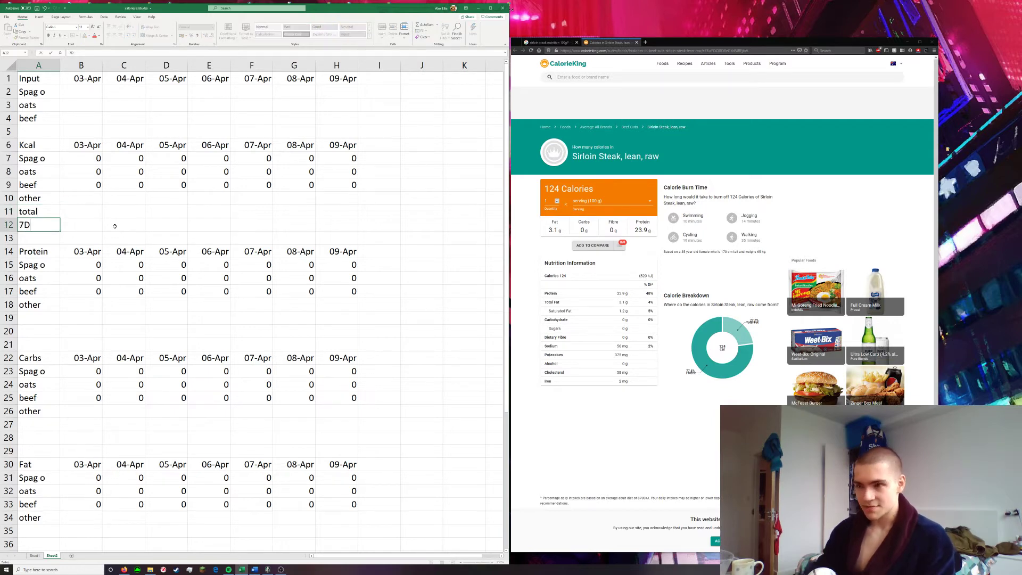
Copy the total and 7DA labels from A11:A12 to the Protein section at A19 and the Carbs section at A27
left_click_drag(37, 212, 38, 224)
key("ctrl+c")
left_click(42, 317)
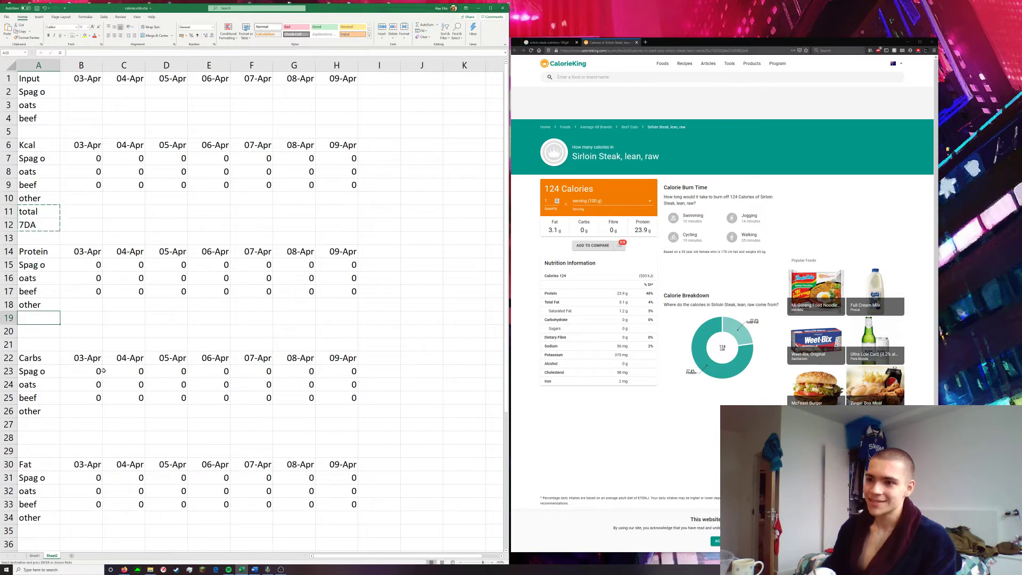
key("ctrl+v")
scroll(43, 319, "down", 3)
left_click(40, 294)
left_click(41, 306)
key("ctrl+v")
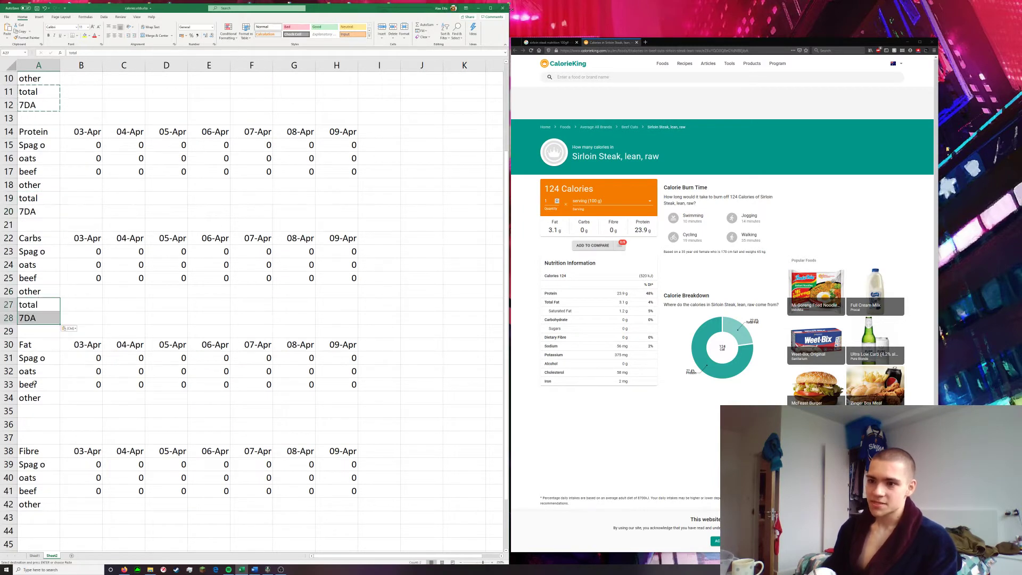
Paste the copied total and 7DA labels below the other rows of the Fat and Fibre sections
left_click(29, 418)
key("ctrl+v")
scroll(30, 411, "down", 3)
left_click(31, 396)
key("ctrl+v")
scroll(126, 406, "up", 6)
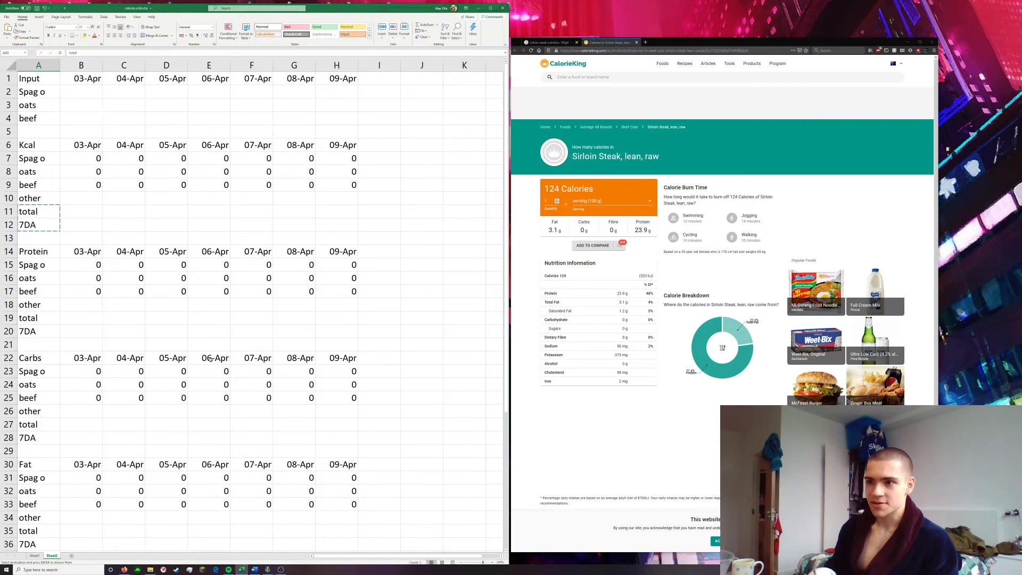
left_click(202, 360)
key("Escape")
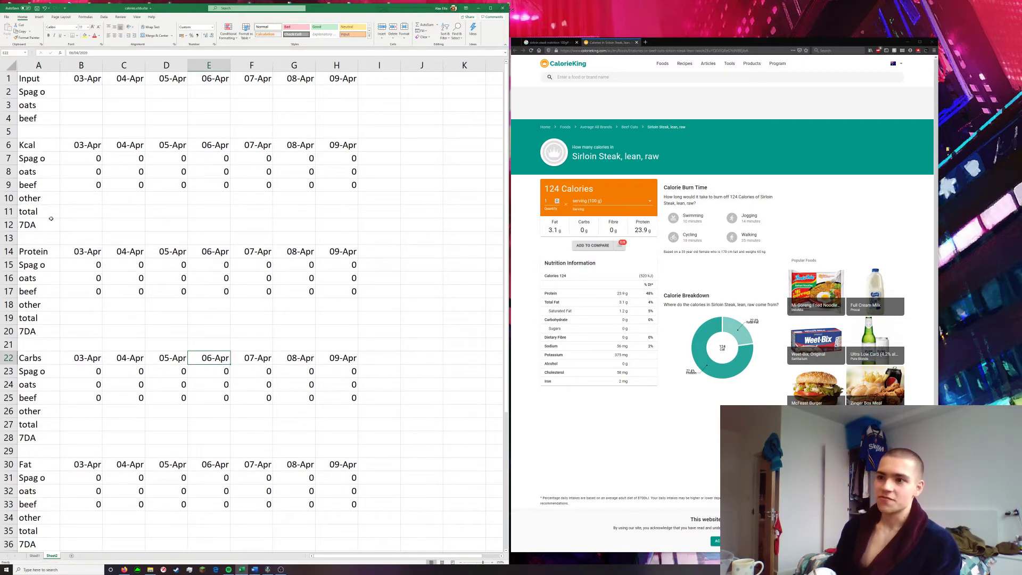
Enter =SUM(B7:B10) in B11 as the Kcal total for 03-Apr
left_click(91, 197)
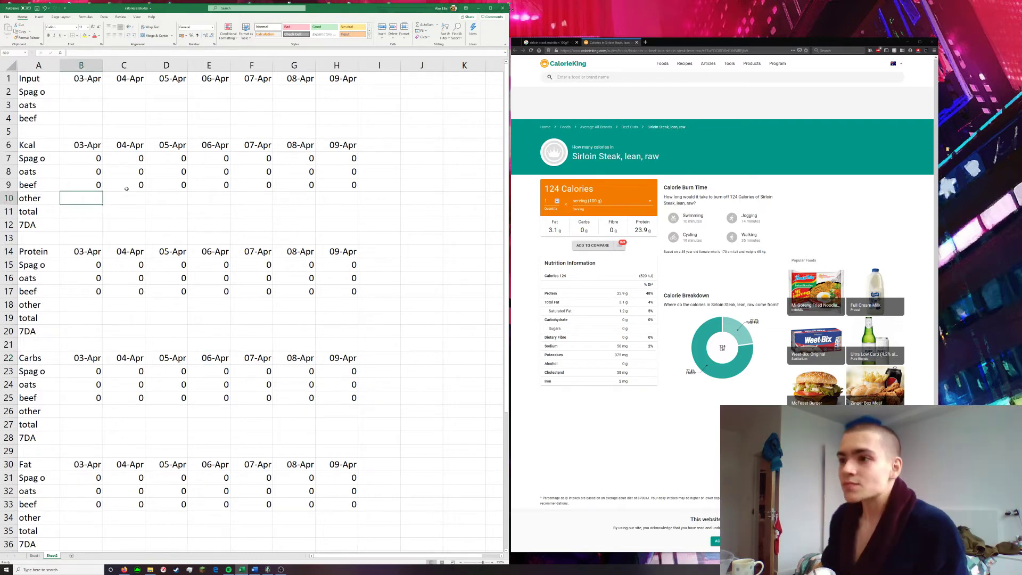
left_click(67, 209)
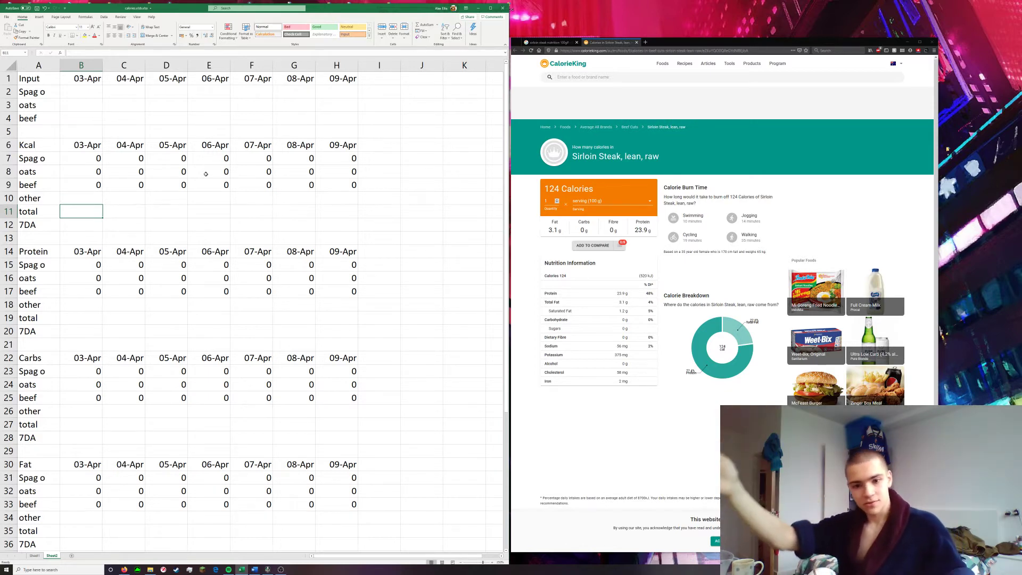
type("=")
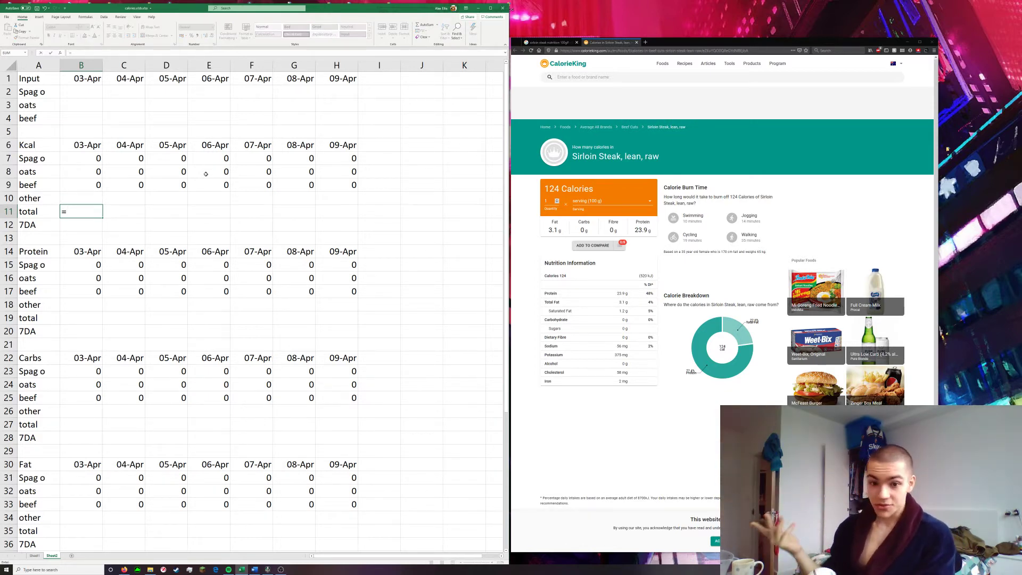
type("SUM(")
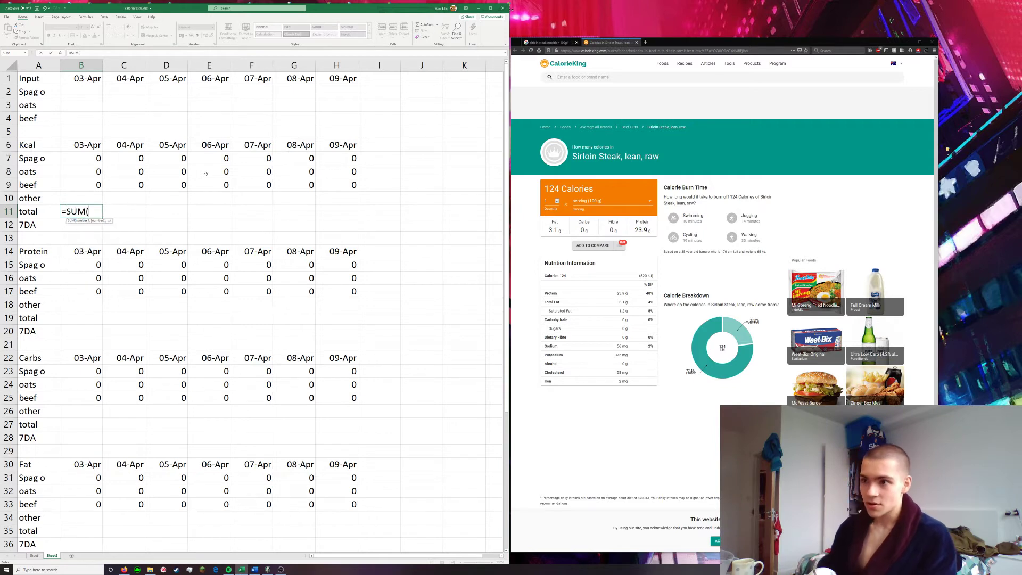
left_click_drag(92, 198, 91, 141)
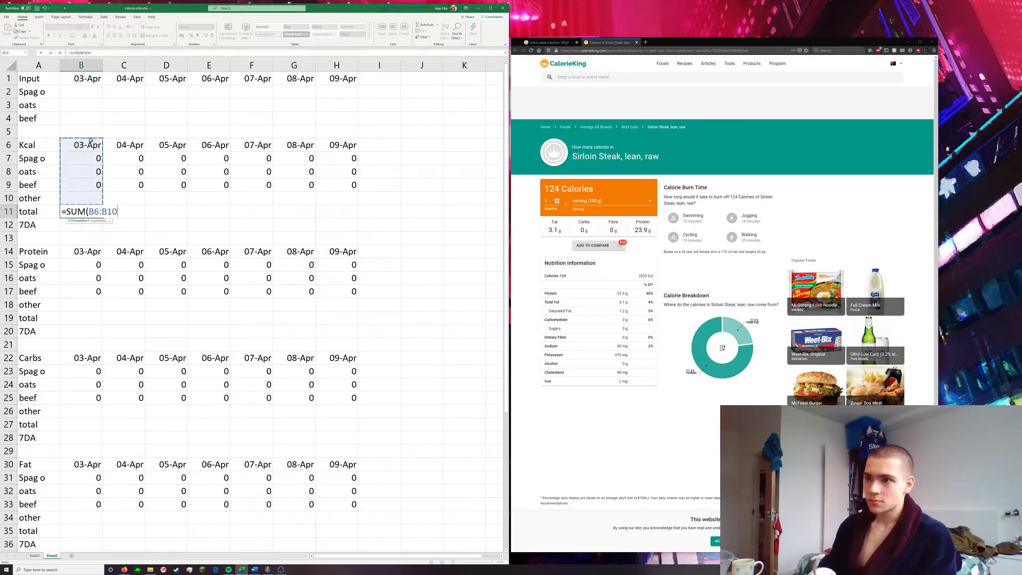
left_click_drag(92, 141, 91, 158)
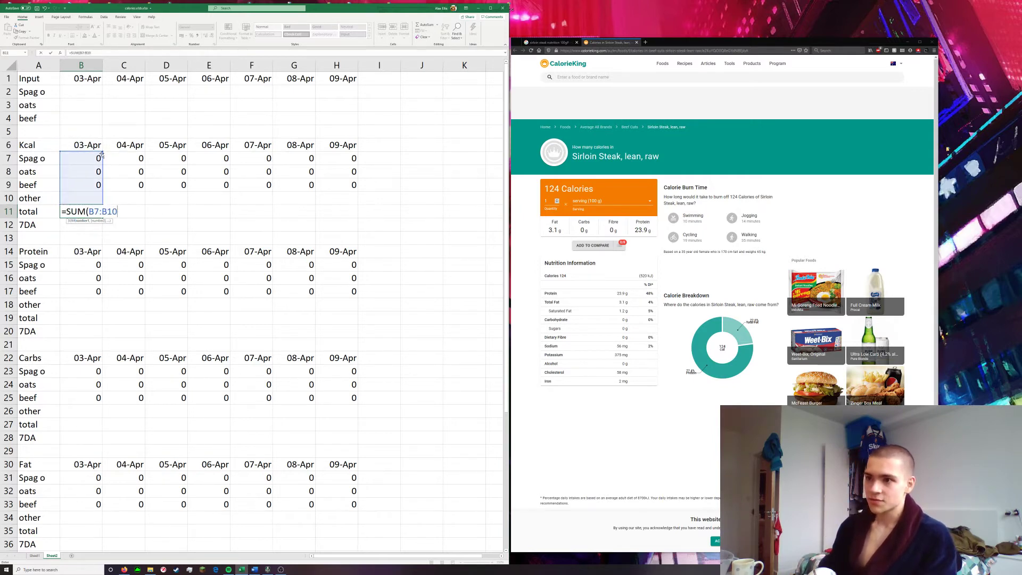
type(")")
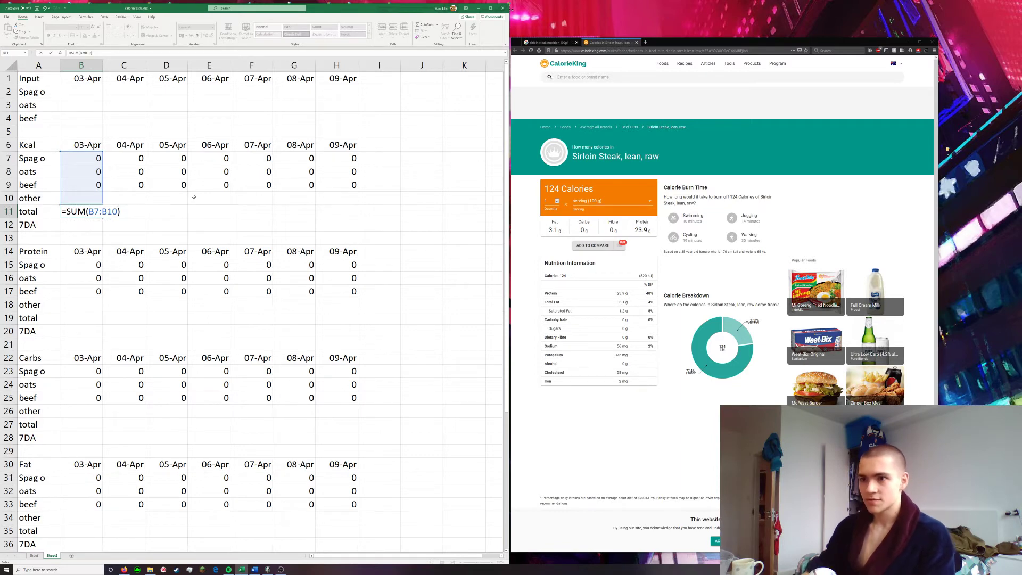
key("Return")
Fill the Kcal total formula from B11 across to the 09-Apr column
left_click(83, 208)
mouse_move(102, 218)
left_mouse_down()
mouse_move(374, 231)
mouse_move(83, 211)
left_mouse_up()
left_click(98, 291)
Copy the Kcal total formulas in B11:H11 to the Protein section's total row, starting at B19
left_click(88, 212)
key("ctrl+c")
left_click(79, 321)
key("ctrl+c")
left_click(81, 320)
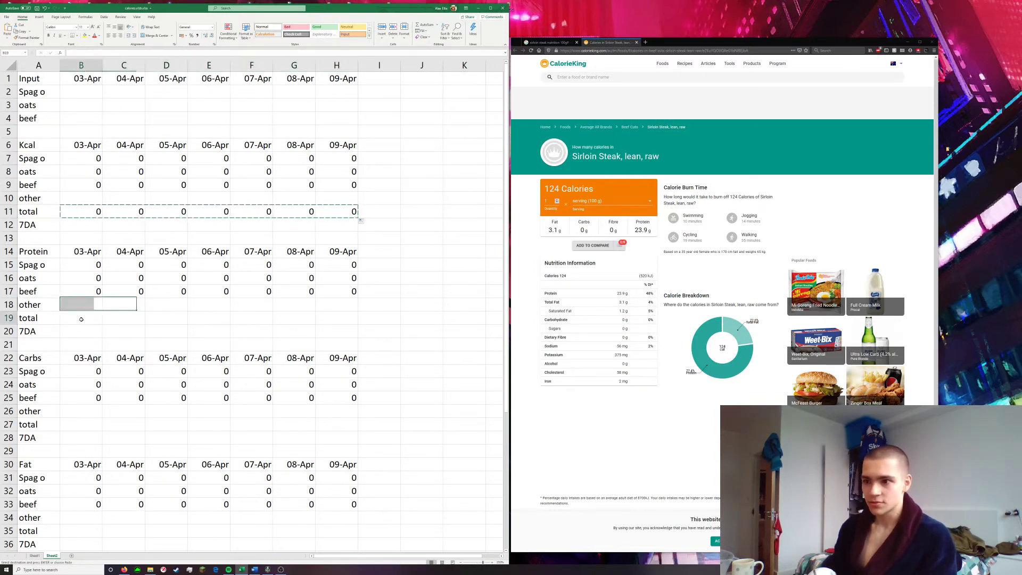
key("ctrl+v")
double_click(80, 319)
key("Escape")
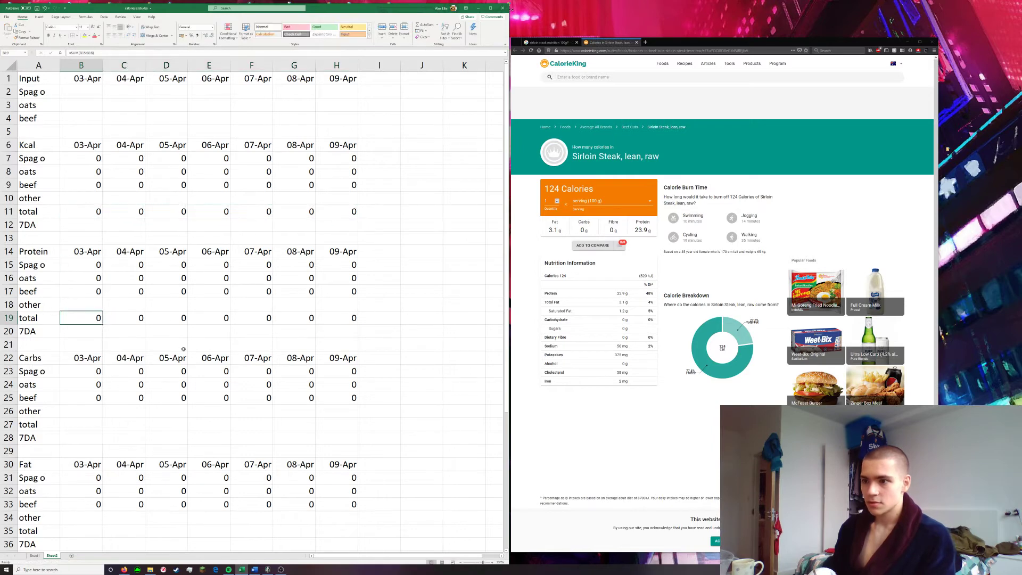
Copy the Protein total formulas in B19:H19 to the Carbs section's total row, starting at B27
scroll(185, 348, "down", 2)
left_click(88, 331)
left_click(91, 340)
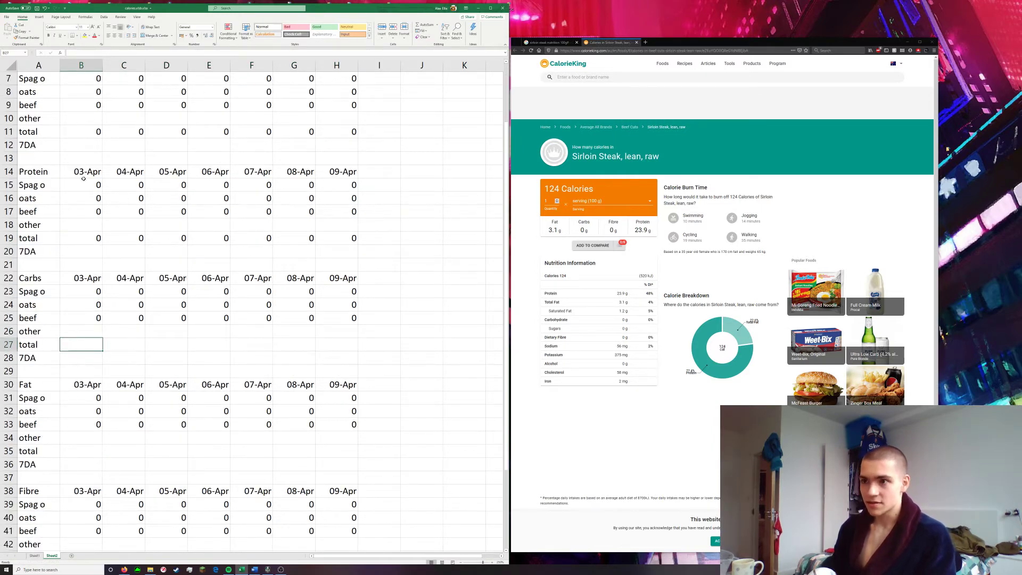
left_click_drag(89, 240, 327, 245)
key("ctrl+c")
left_click(86, 345)
key("ctrl+v")
left_click(85, 345)
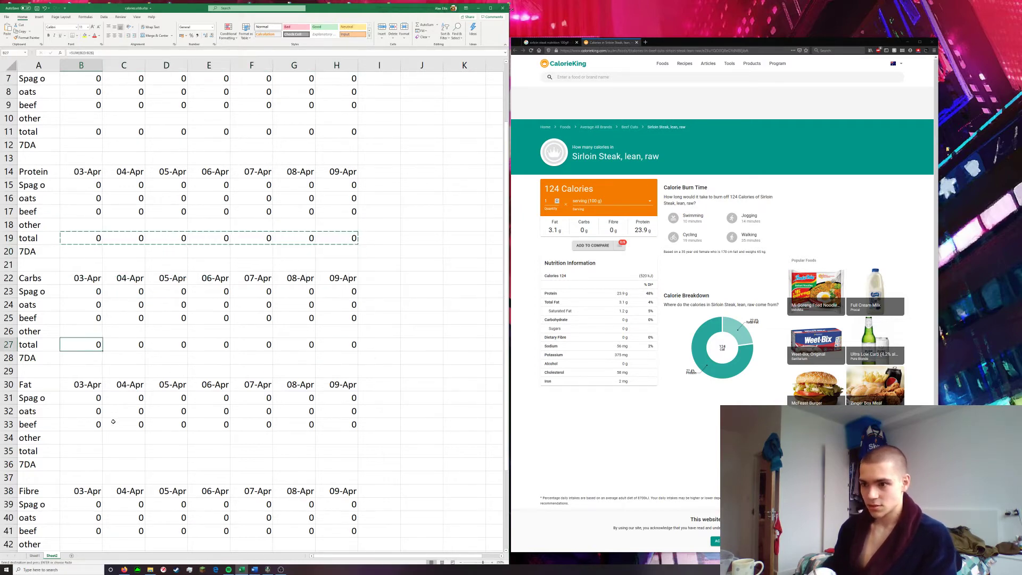
Paste the copied total formulas into the Fat and Fibre sections' total rows, starting at B35 and B43
scroll(115, 420, "down", 1)
left_click_drag(84, 411, 346, 411)
scroll(74, 443, "down", 2)
left_click(82, 439)
key("ctrl+v")
double_click(86, 437)
key("Escape")
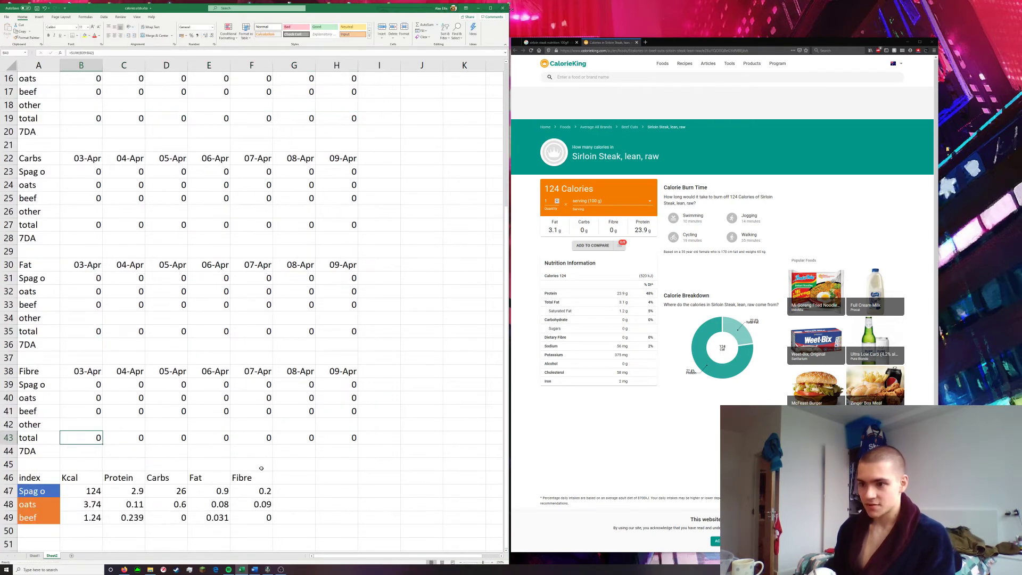
scroll(262, 468, "up", 5)
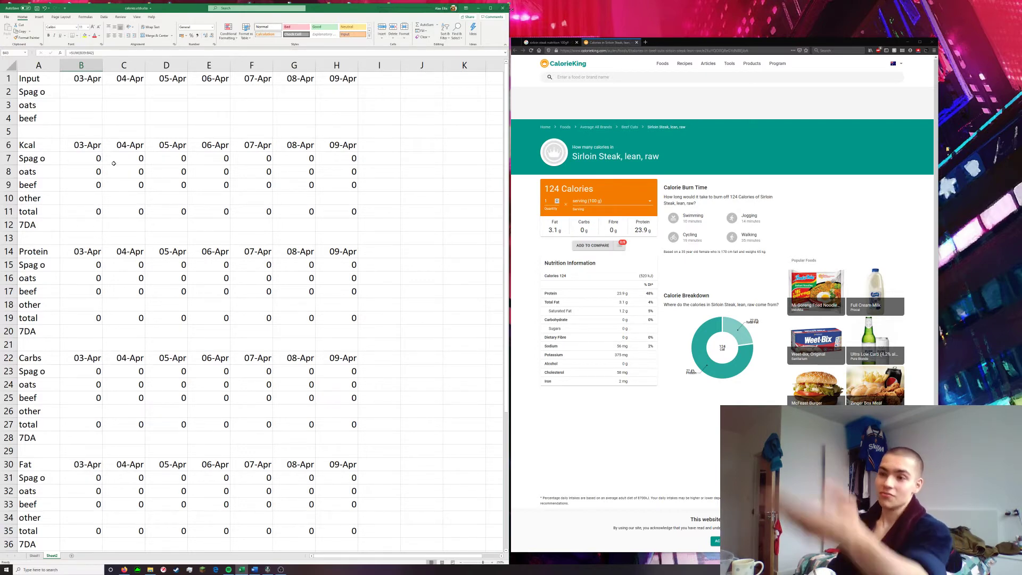
left_click(82, 226)
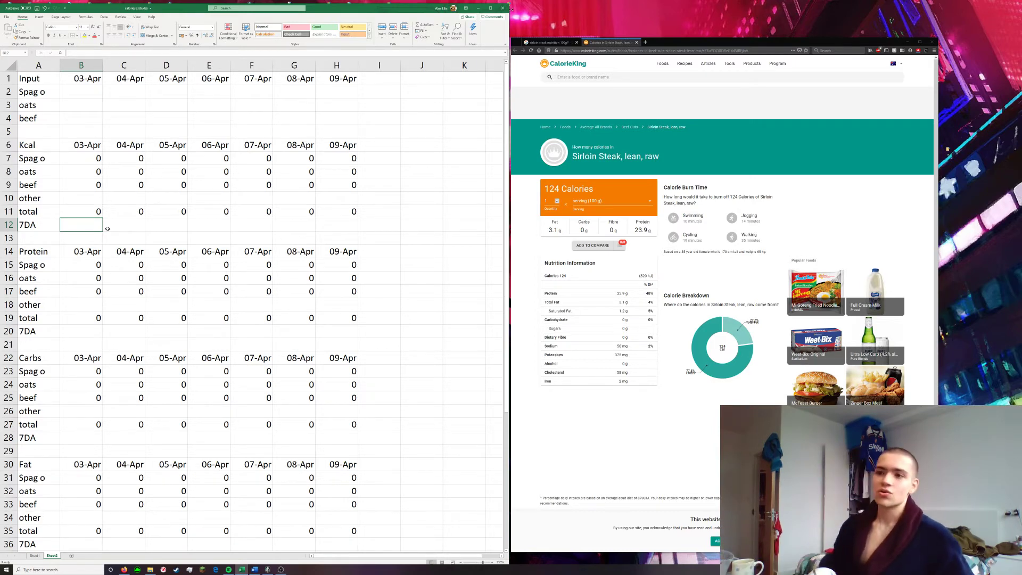
left_click(37, 228)
left_click(88, 225)
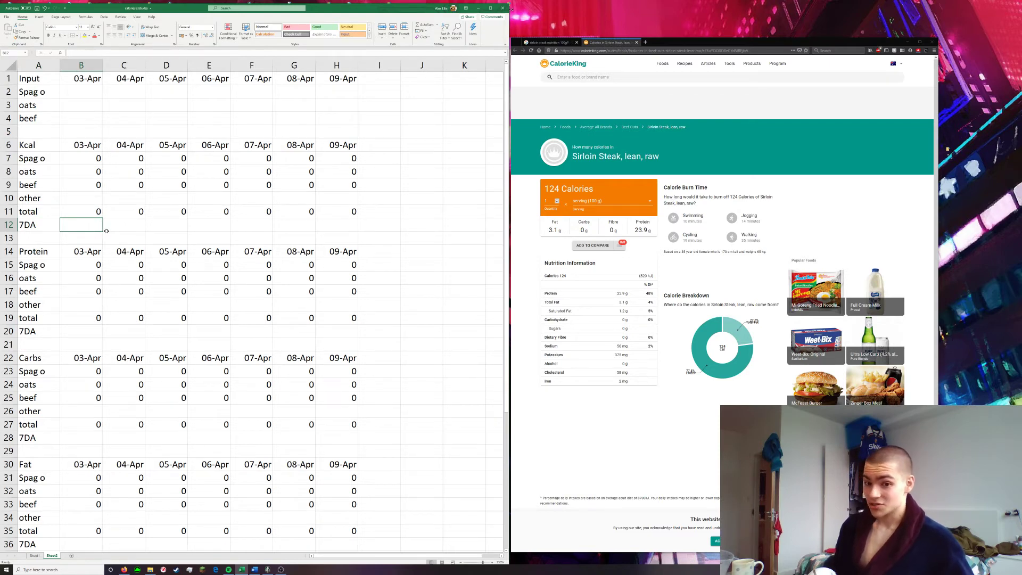
left_click(164, 229)
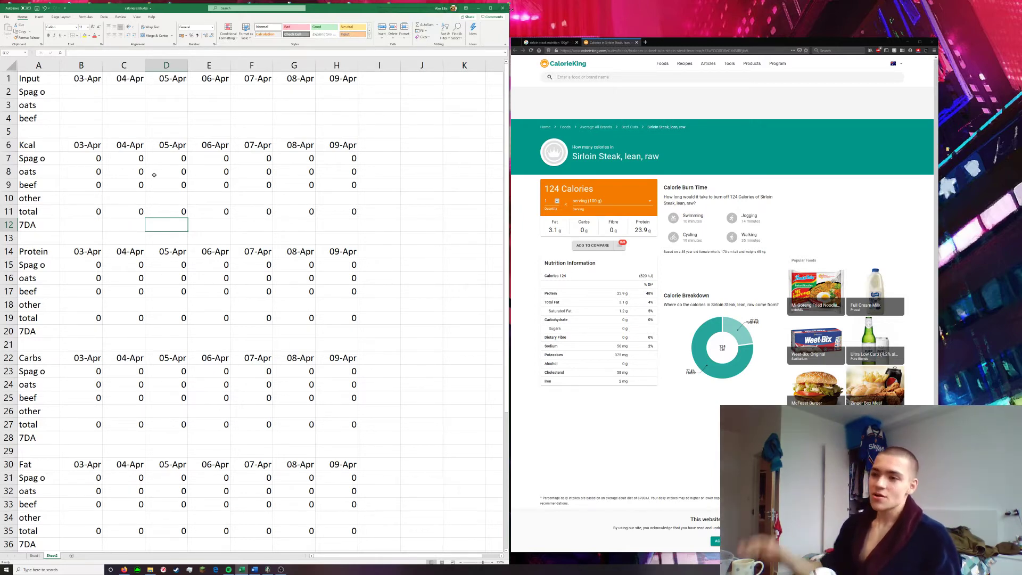
left_click(44, 222)
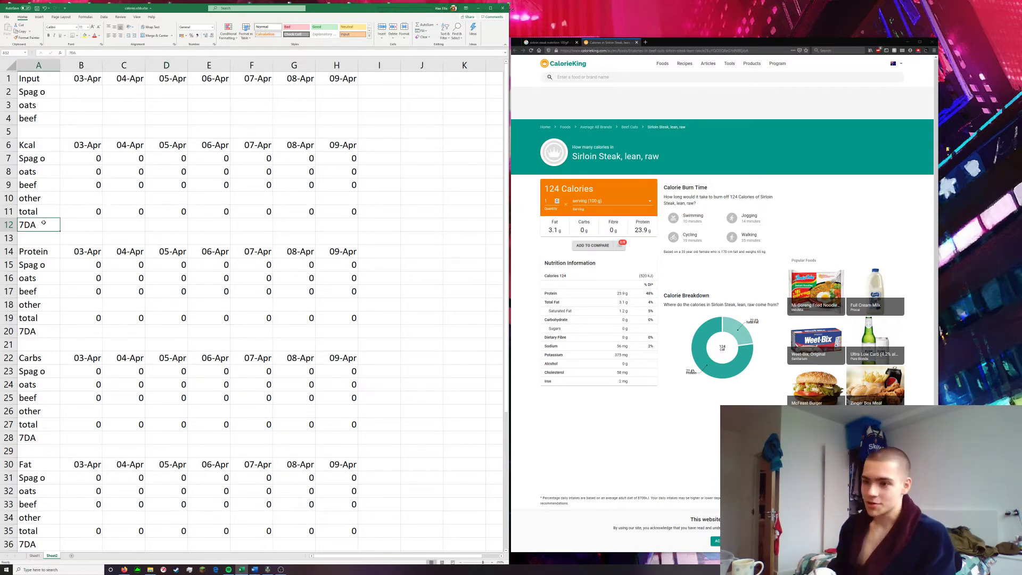
left_click(128, 228)
left_click(170, 228)
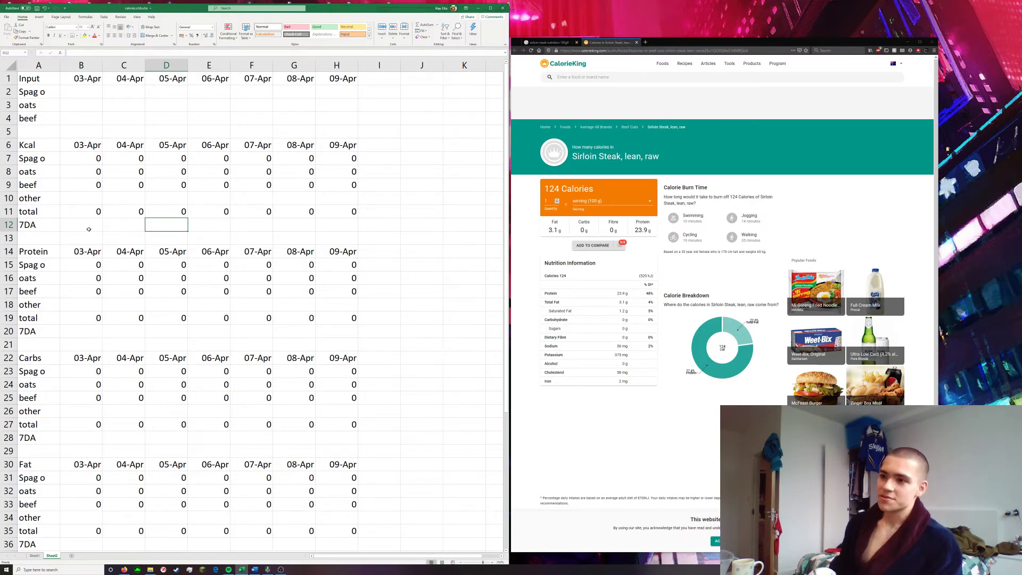
left_click(90, 230)
type("=")
key("Down")
key("Down")
key("Down")
key("Down")
key("Down")
key("Down")
key("Down")
key("Down")
key("Down")
key("Down")
key("Down")
key("Down")
key("Down")
key("Down")
key("Down")
key("Down")
key("Down")
key("Down")
key("Down")
key("Down")
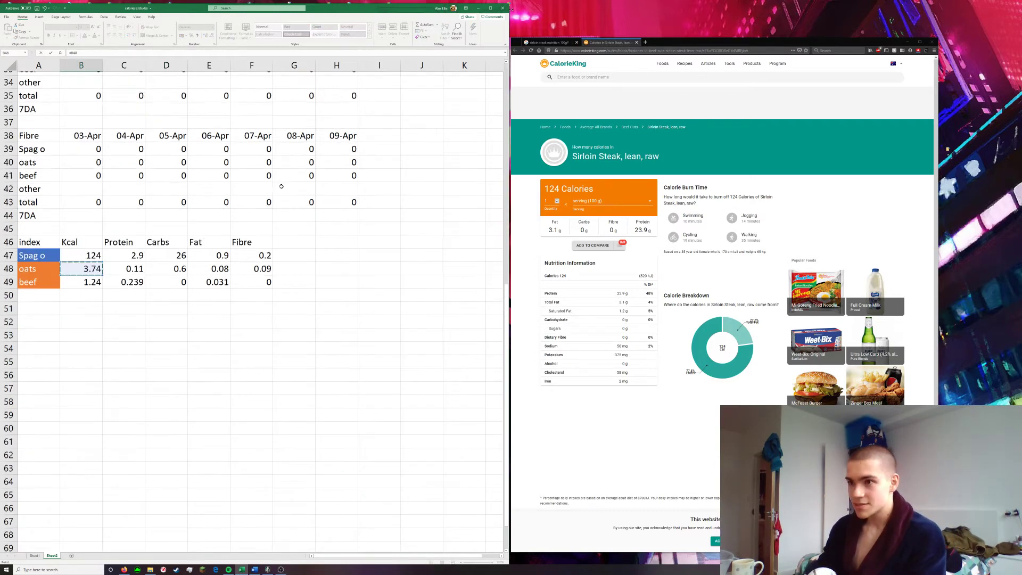
key("Escape")
scroll(183, 376, "up", 8)
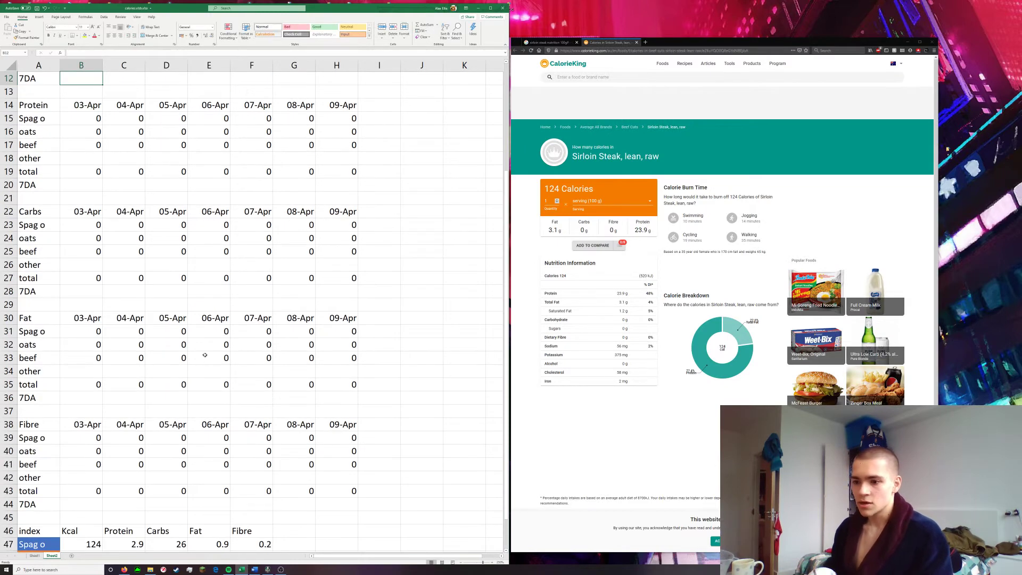
scroll(183, 377, "up", 4)
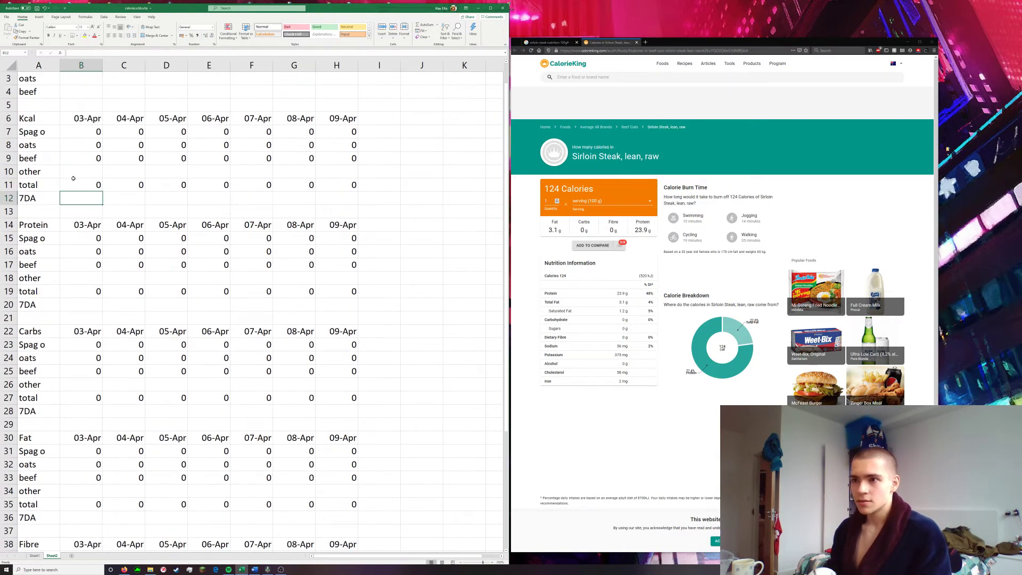
scroll(79, 196, "up", 1)
Enter =B11 in B12 as the Kcal section's first running average for 03-Apr
type("=")
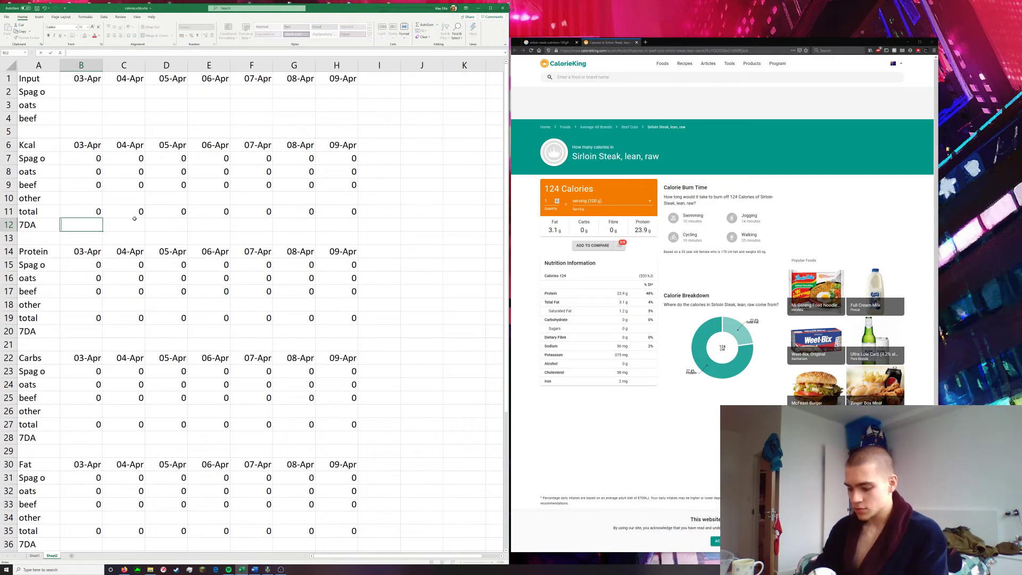
key("Up")
key("Return")
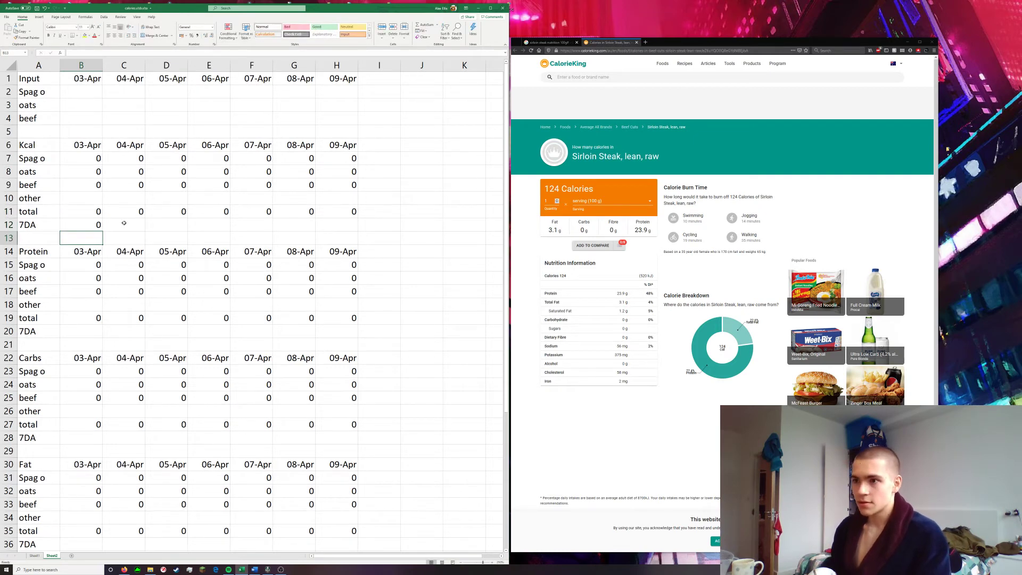
Enter a formula in C12 that averages the Kcal totals by dividing SUM(B11:C11) by the number of days
left_click(124, 224)
type("=")
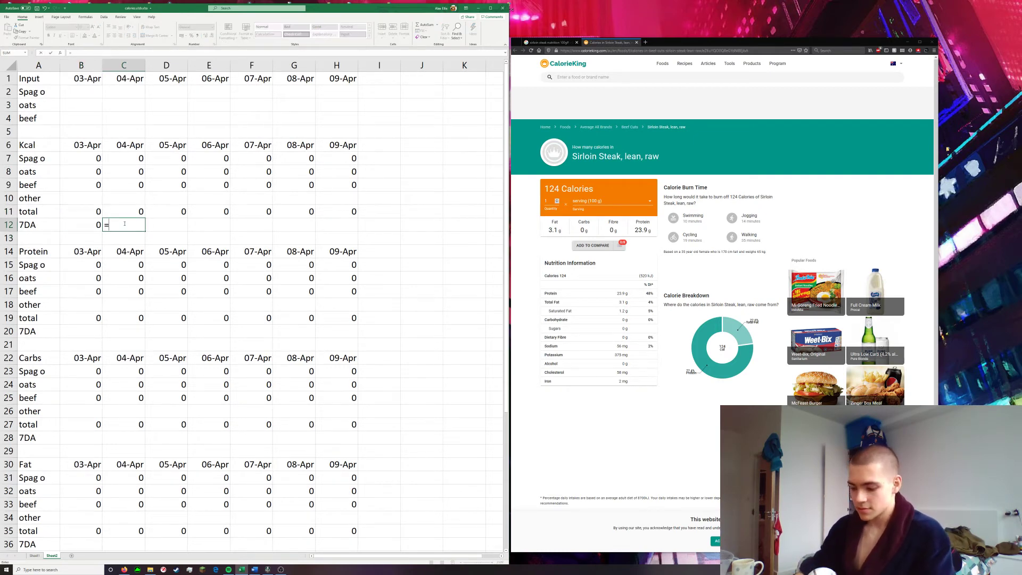
type("SUM(")
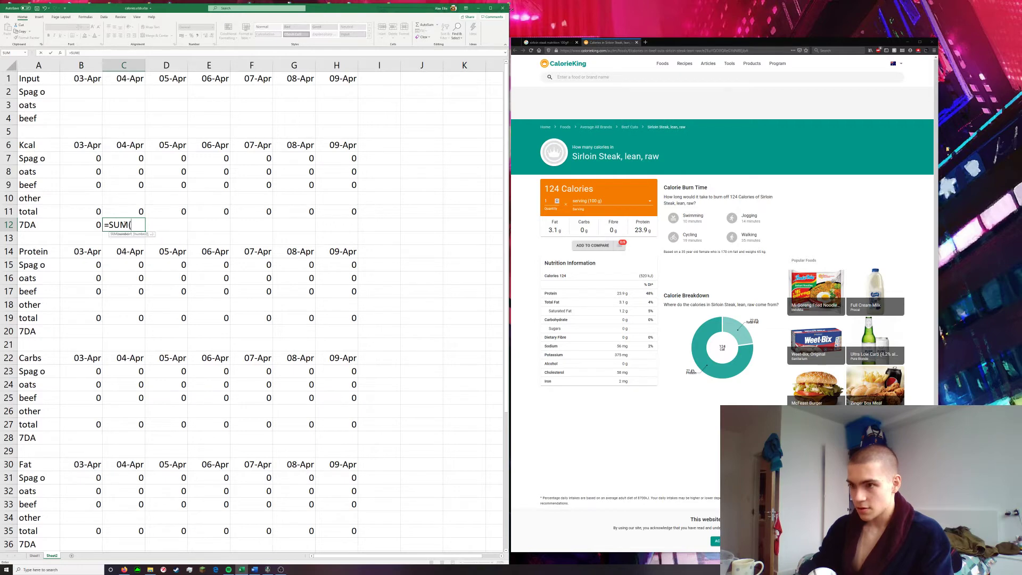
left_click_drag(124, 206, 99, 211)
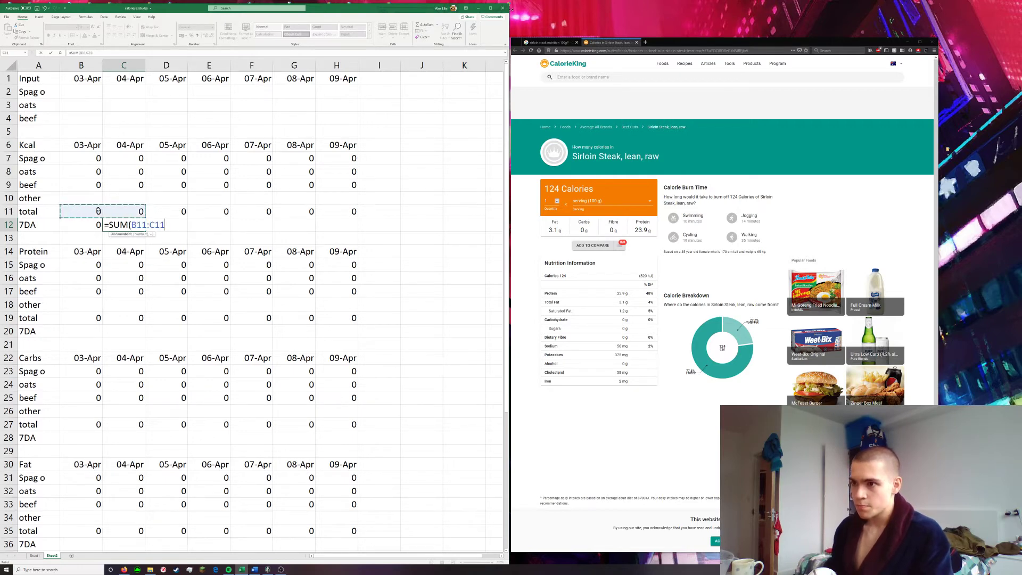
type(")/2")
key("Return")
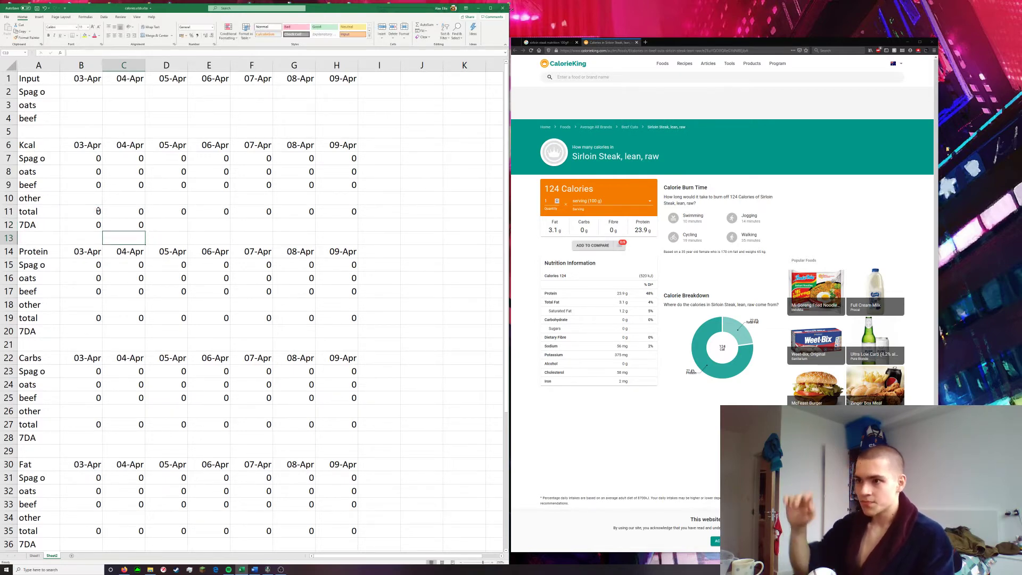
Enter =SUM(B11:D11)/3 in D12 as the three-day Kcal average for 05-Apr
left_click(160, 228)
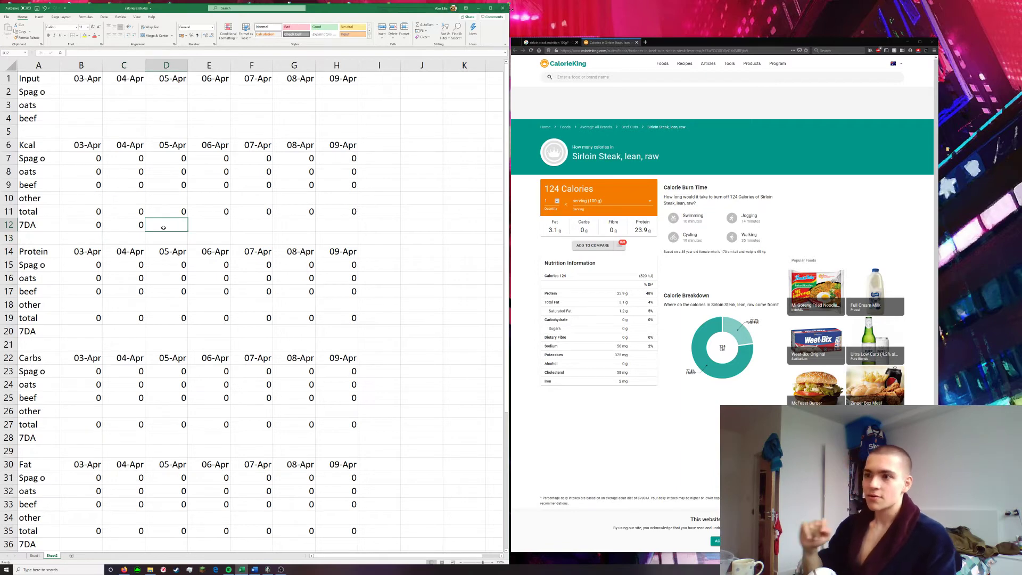
type("=")
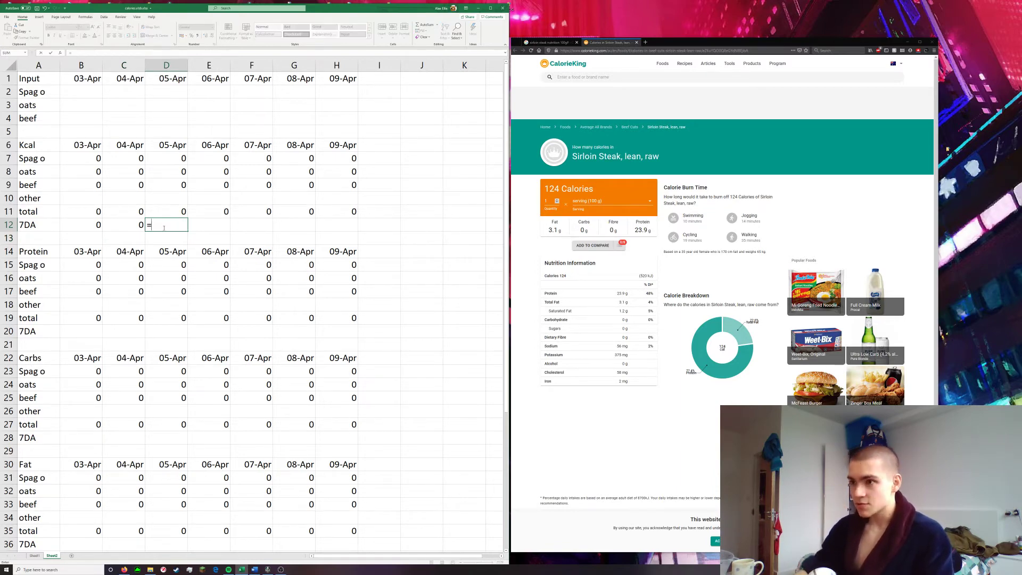
type("SUM")
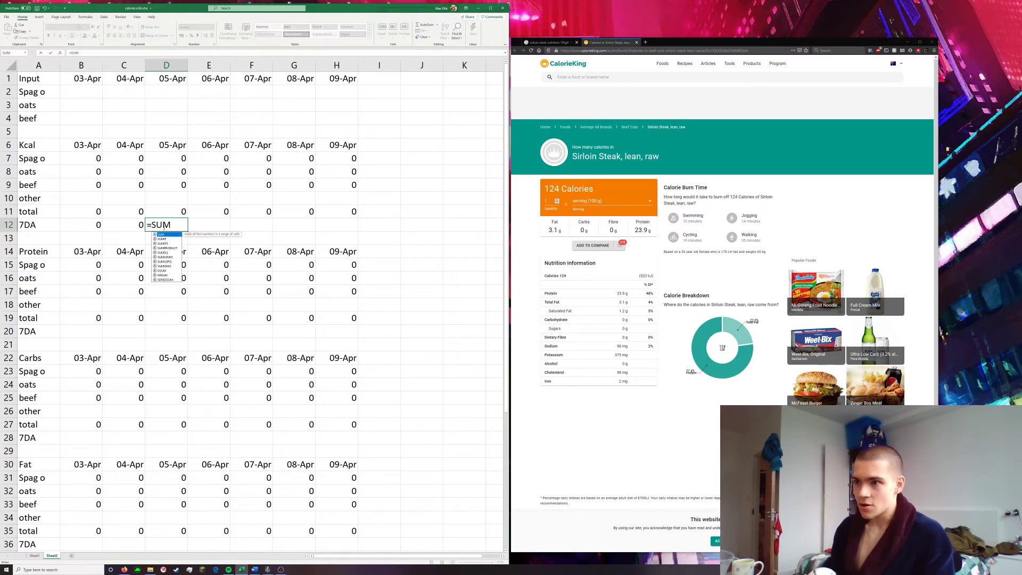
mouse_move(168, 209)
left_mouse_down()
mouse_move(133, 210)
mouse_move(169, 215)
left_mouse_up()
double_click(170, 225)
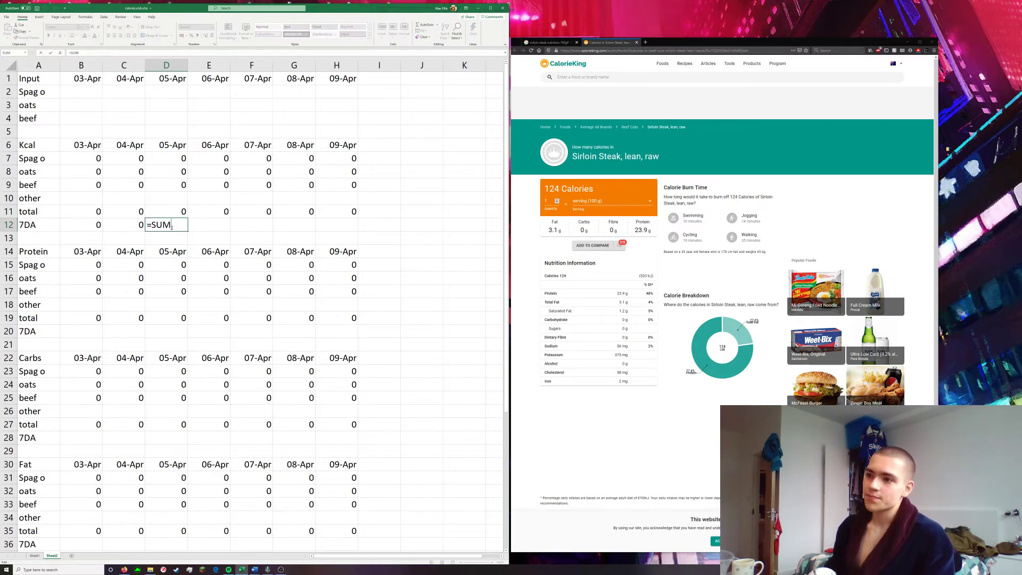
type("(")
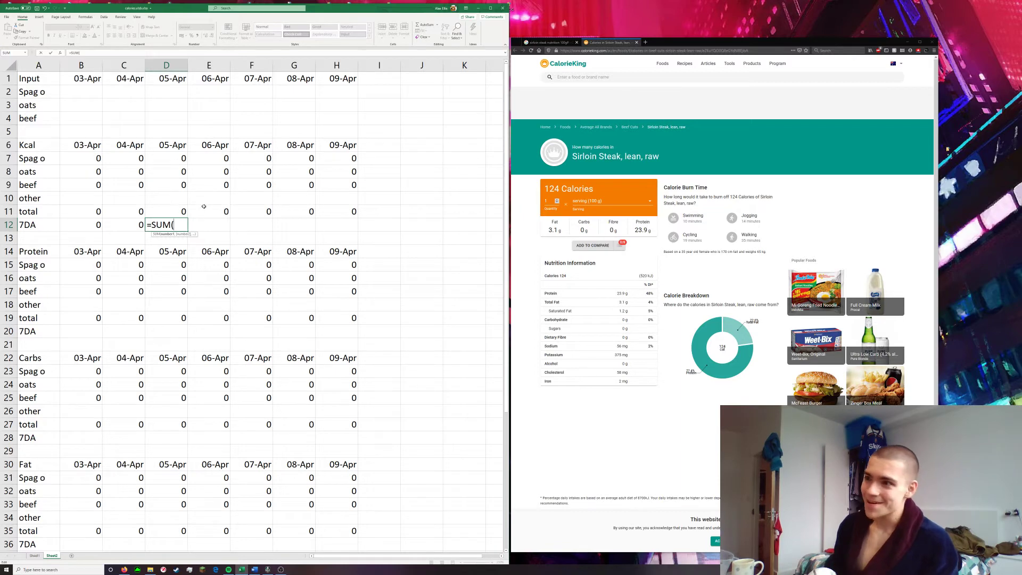
left_click_drag(178, 212, 94, 212)
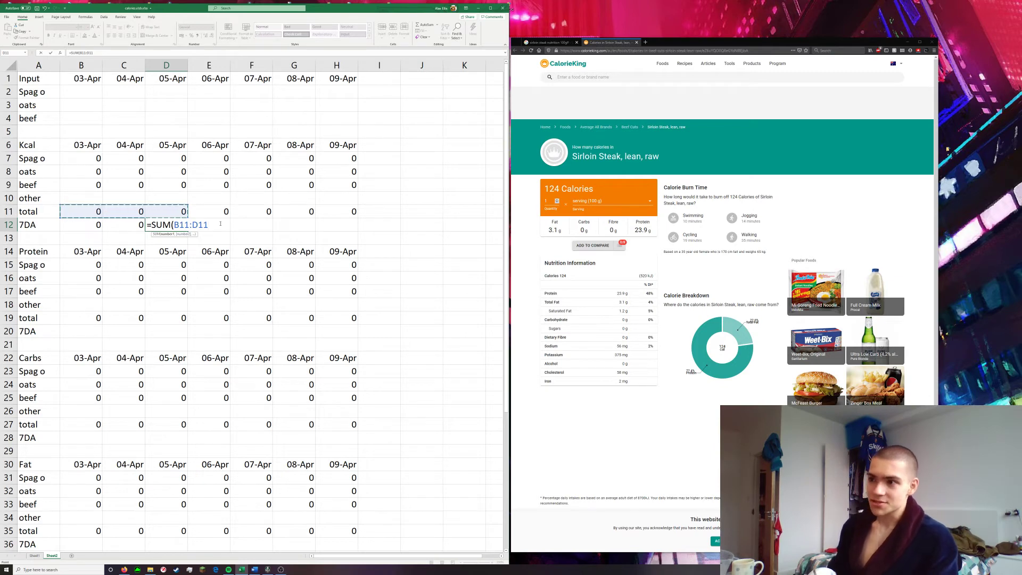
type(")/3")
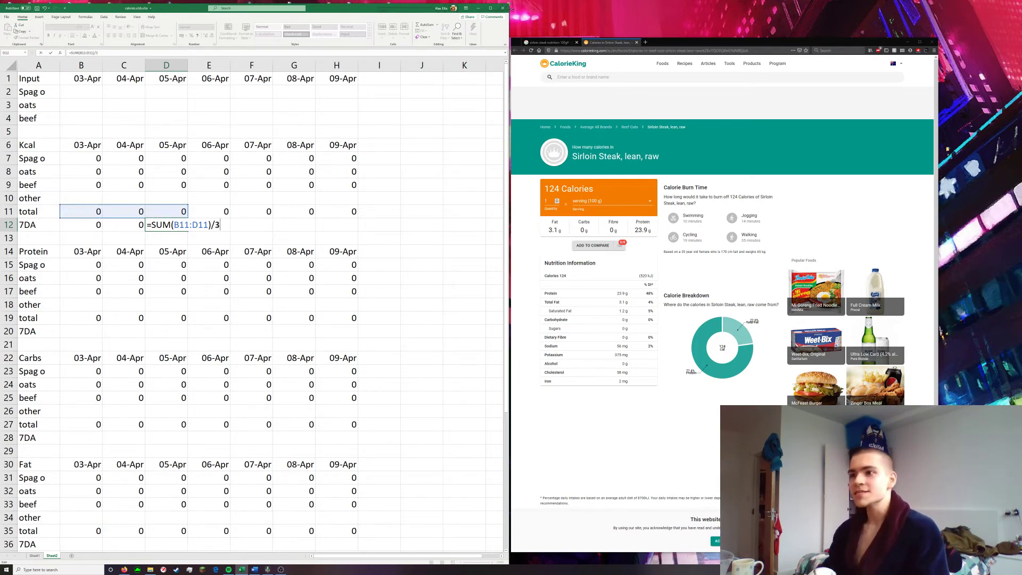
key("Return")
Fill the three-day average formula from D12 across to H12 and check the formula in the 09-Apr column
left_click(181, 227)
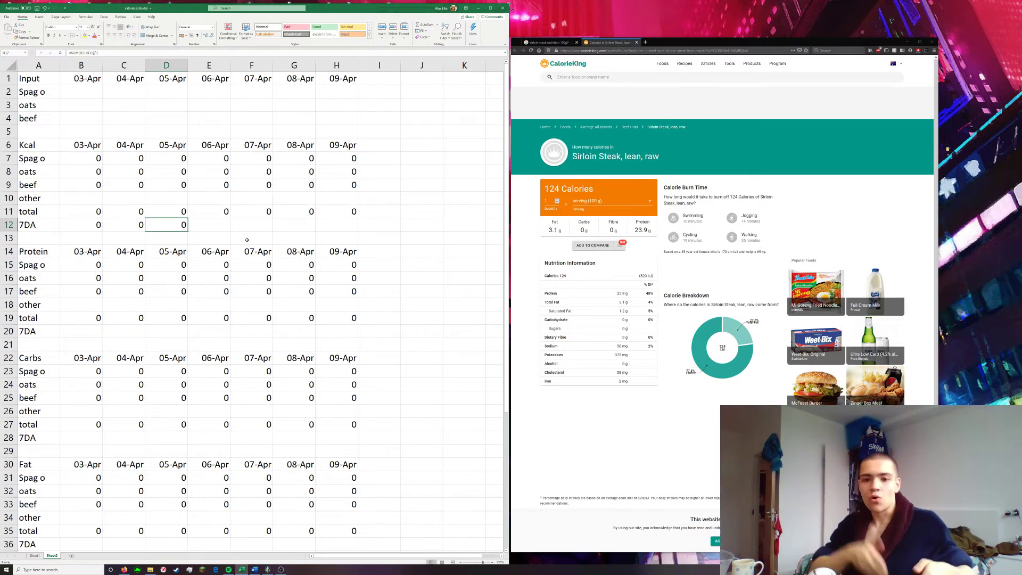
key("Right")
key("Left")
left_click_drag(189, 231, 342, 232)
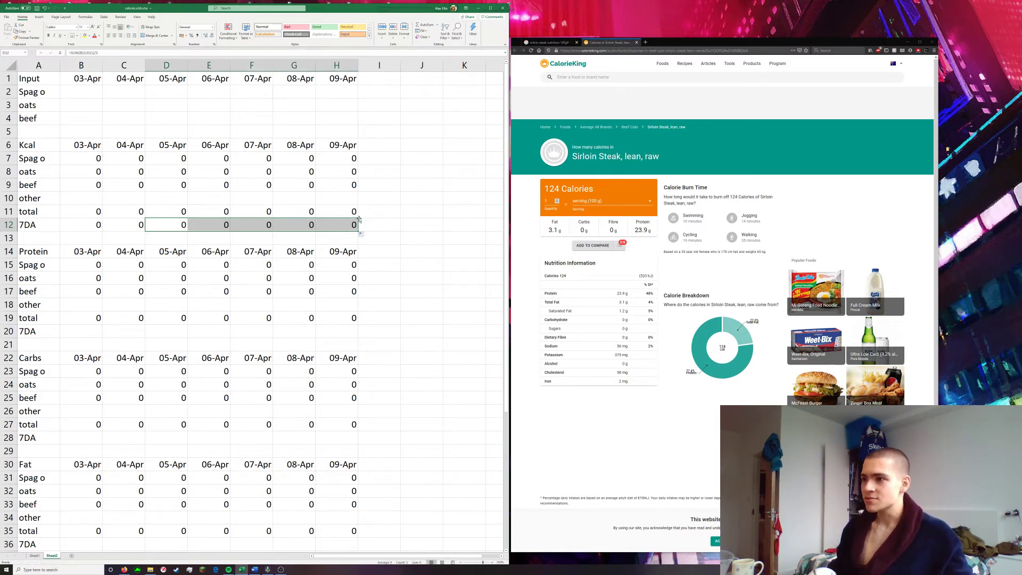
left_click(415, 225)
double_click(336, 224)
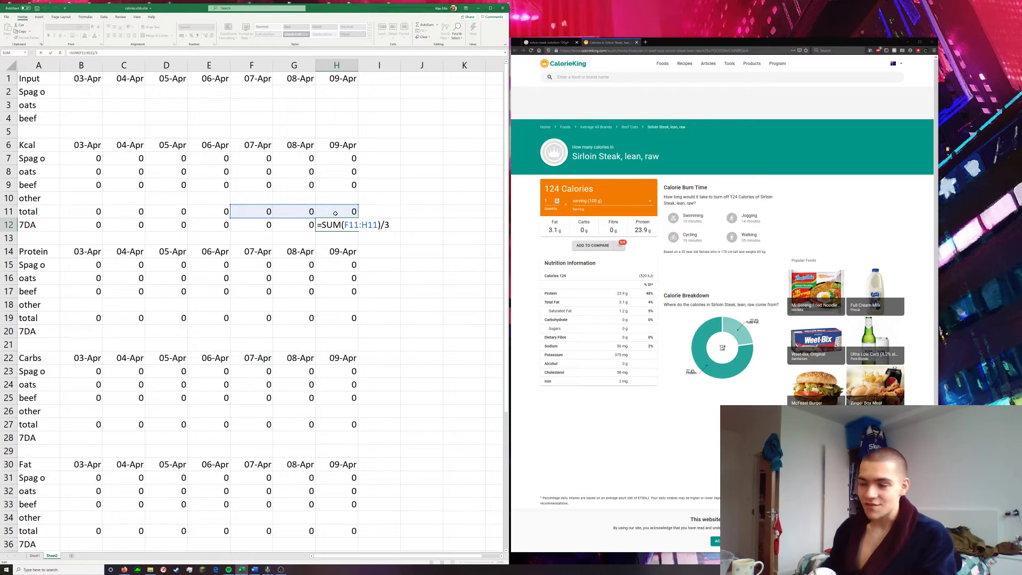
key("ctrl+Return")
Copy the Kcal average formulas in B12:H12 to the Protein section's 7DA row, starting at B20
left_click_drag(98, 225, 346, 225)
key("ctrl+c")
left_click(84, 332)
key("ctrl+v")
Paste the copied average formulas into the Carbs, Fat and Fibre 7DA rows, starting at B28, B36 and B44
scroll(88, 314, "down", 4)
left_click(85, 278)
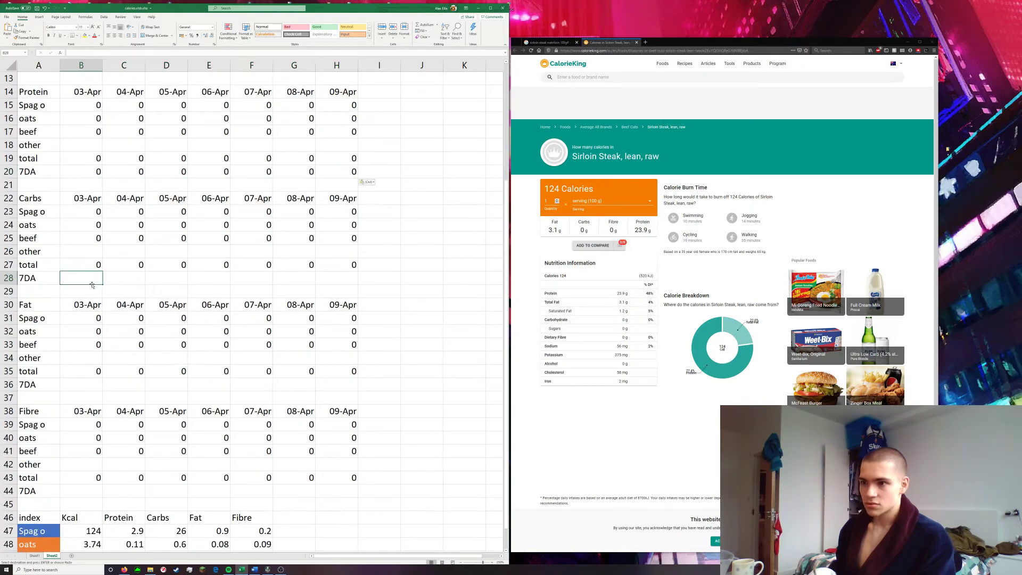
key("ctrl+v")
left_click(95, 385)
key("ctrl+v")
scroll(88, 380, "down", 3)
left_click(79, 371)
key("ctrl+v")
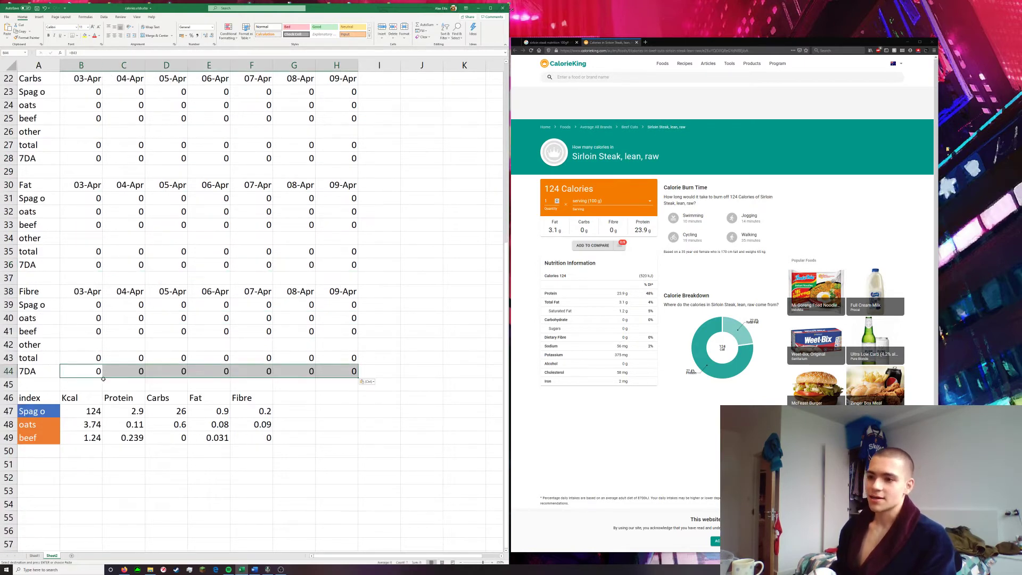
Relabel the average rows of the Fibre and Fat sections, A44 and A36, as 3DA
key("Left")
type("3DA")
left_click(39, 262)
type("3")
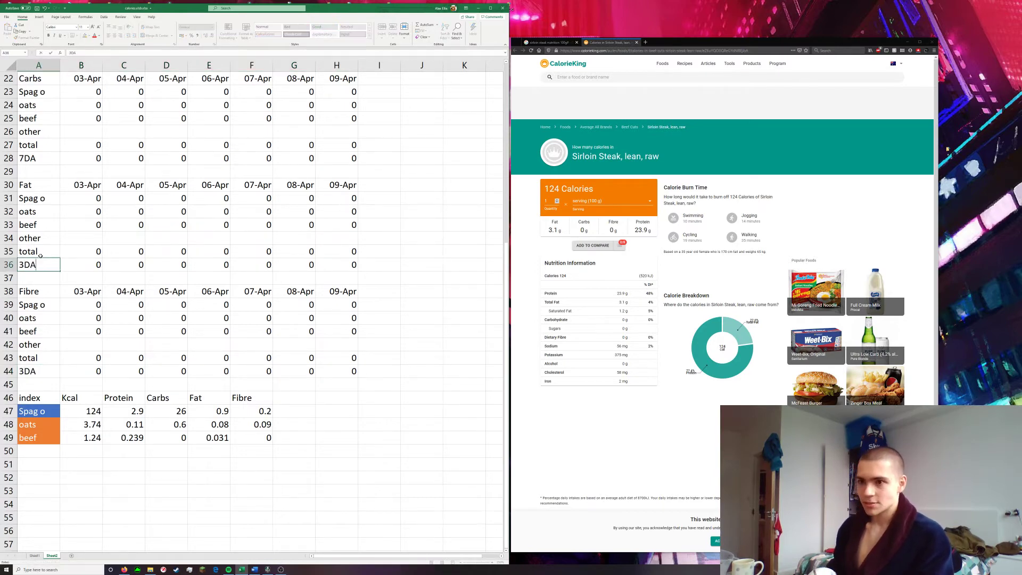
type("DA")
Relabel the average rows of the Carbs, Protein and Kcal sections, A28, A20 and A12, as 3DA
scroll(45, 257, "up", 4)
left_click(34, 320)
type("3")
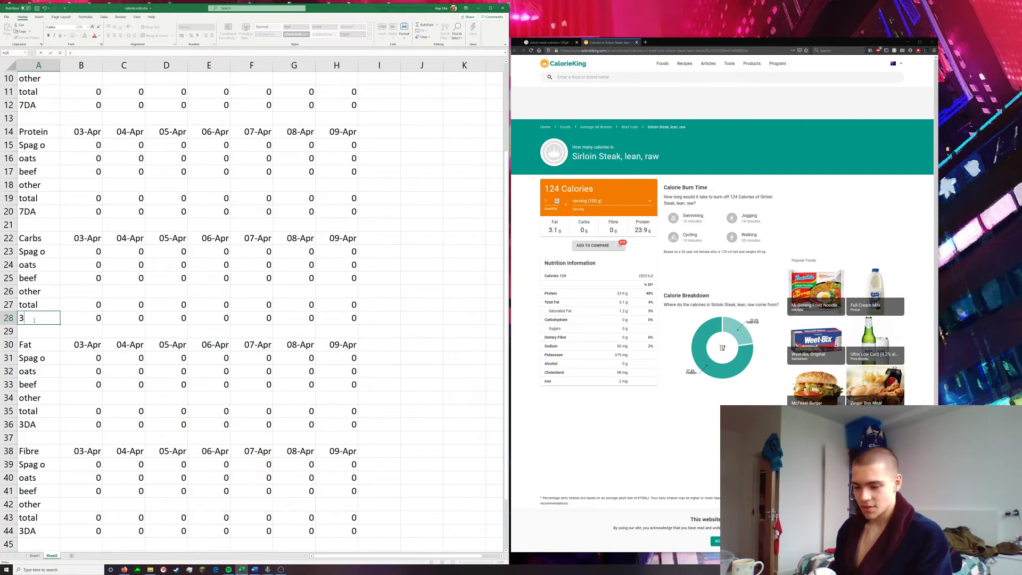
scroll(48, 293, "up", 2)
left_click(39, 291)
type("3D")
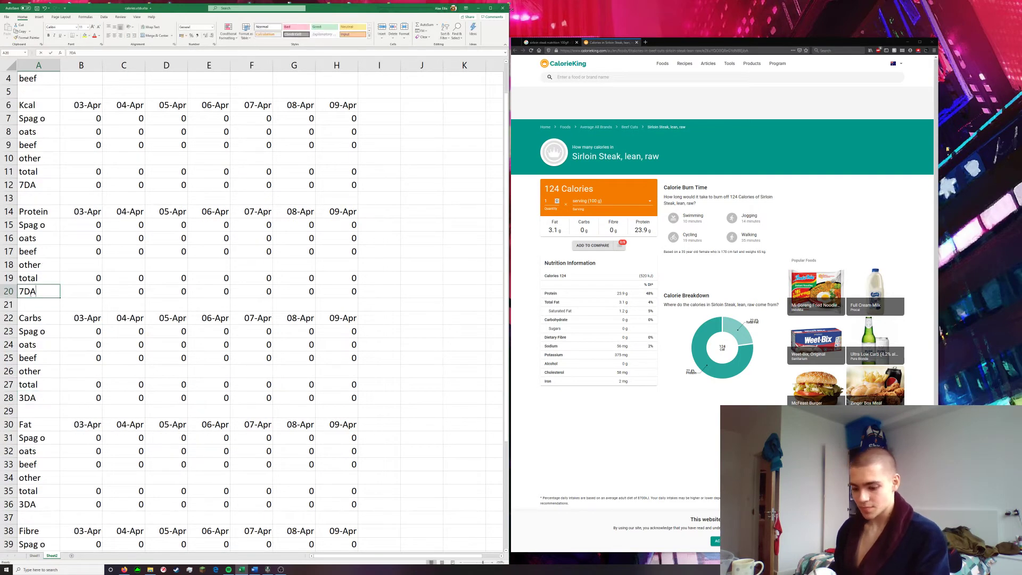
type("A")
scroll(39, 290, "up", 1)
left_click(40, 228)
type("3")
left_click(373, 297)
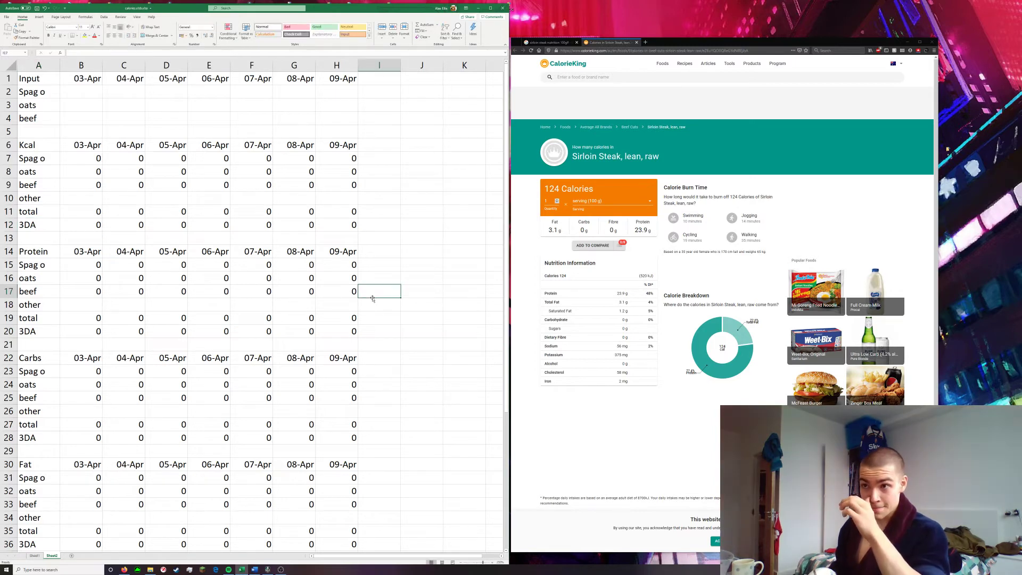
scroll(404, 318, "down", 5)
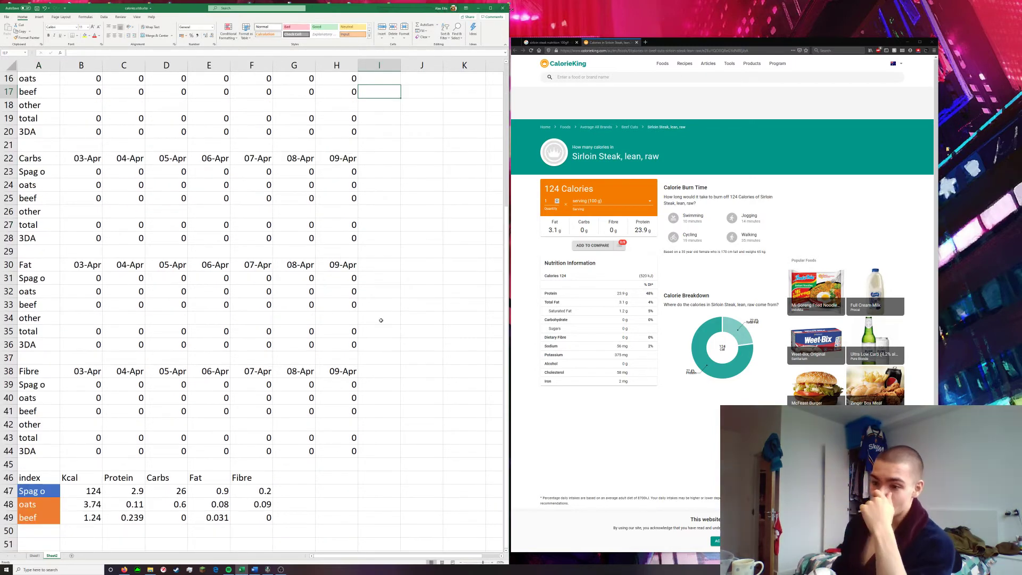
scroll(361, 371, "up", 5)
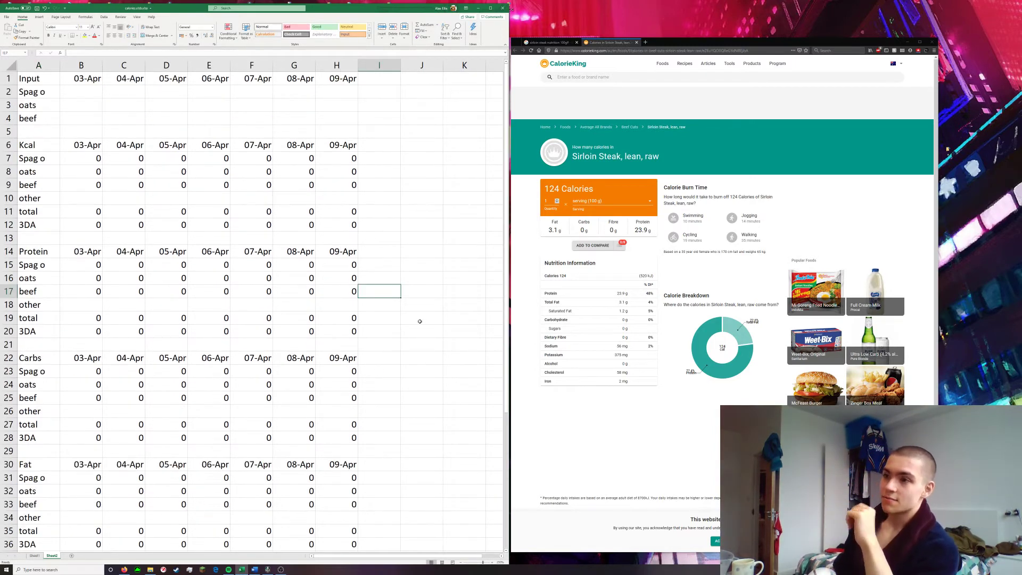
left_click(416, 319)
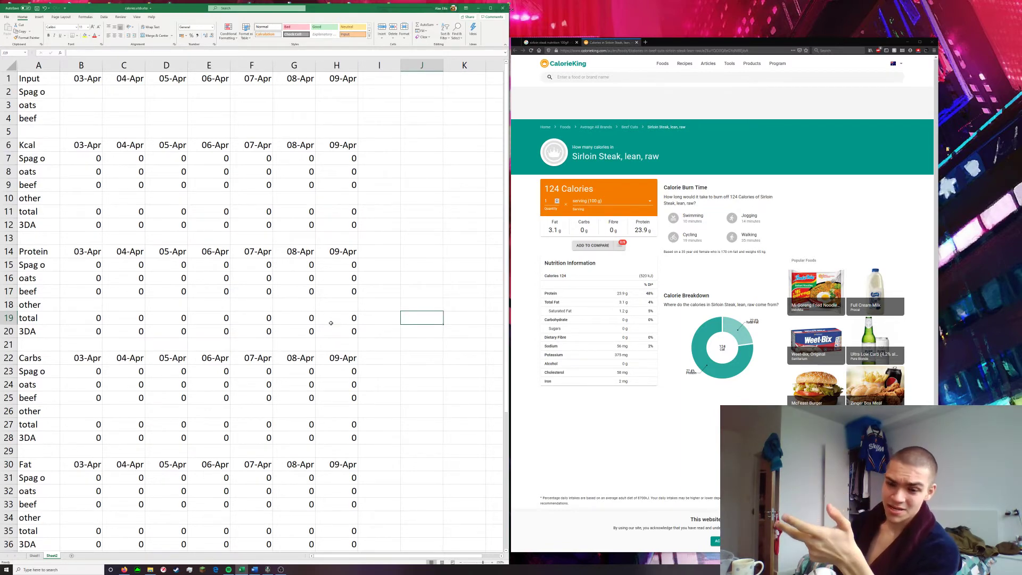
Open the Windows Magnifier and place its window over the browser, clear of the spreadsheet
key("super")
type("magnif")
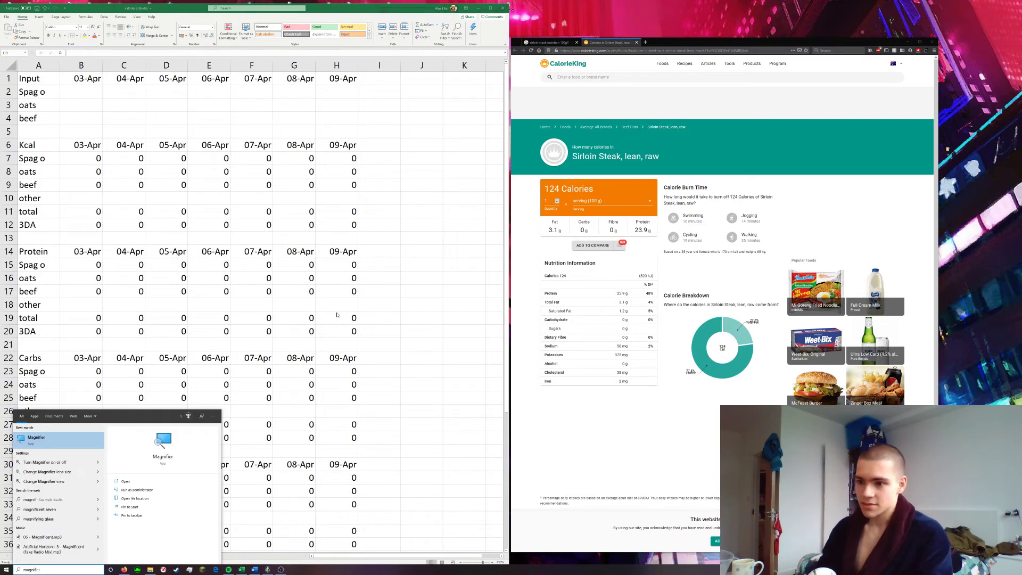
key("Return")
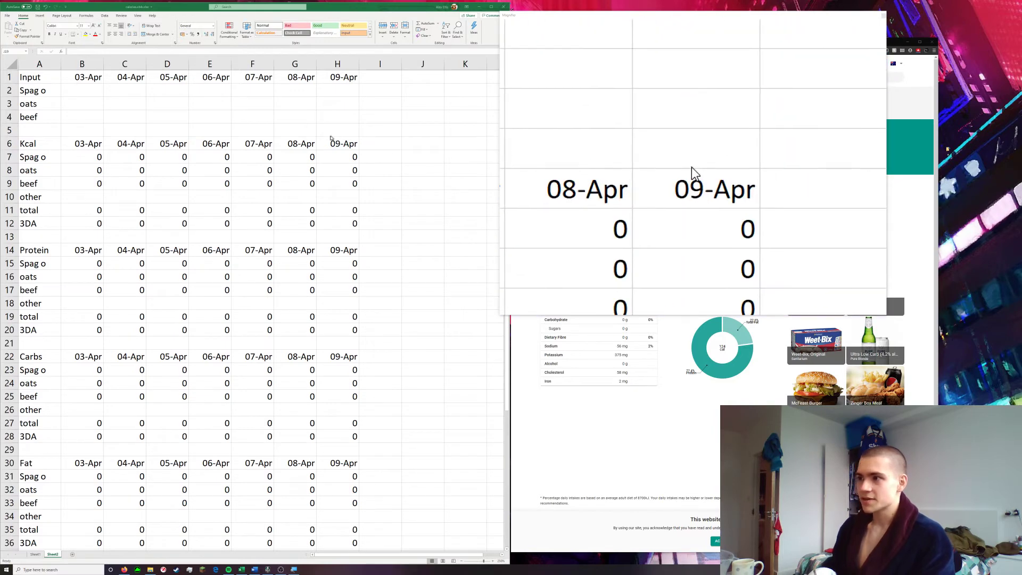
left_click_drag(593, 14, 693, 11)
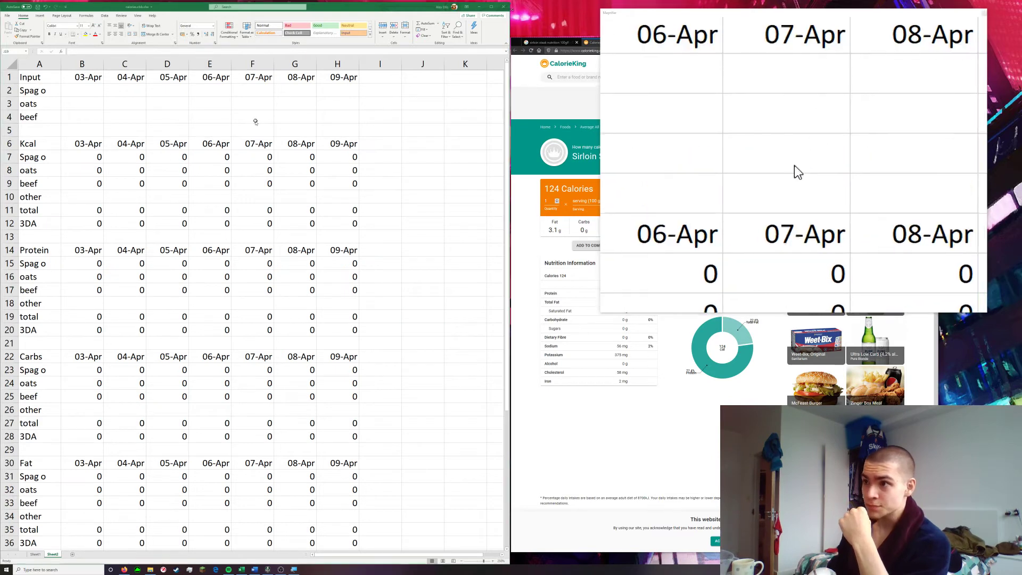
Select the Kcal total and 3DA values for all seven dates, B11:H12
left_click_drag(85, 210, 353, 224)
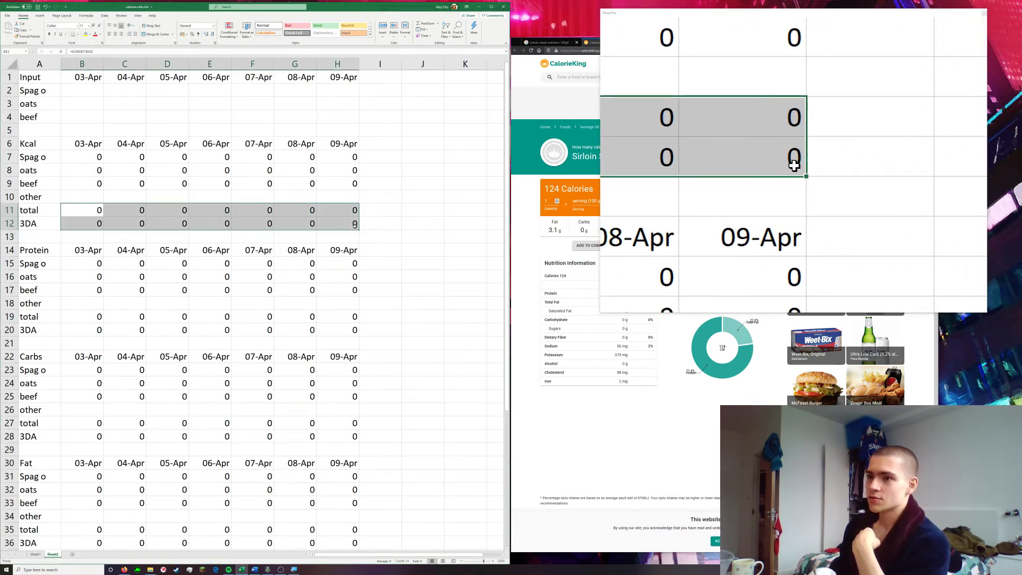
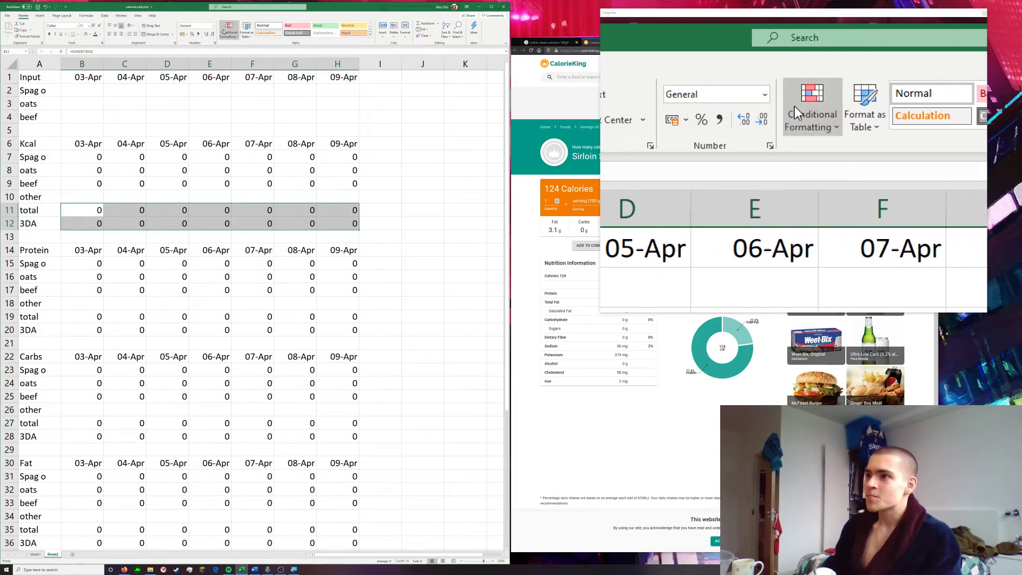
Start a new conditional formatting rule for the selected Kcal total and 3DA cells using a 3-Color Scale
left_click(225, 30)
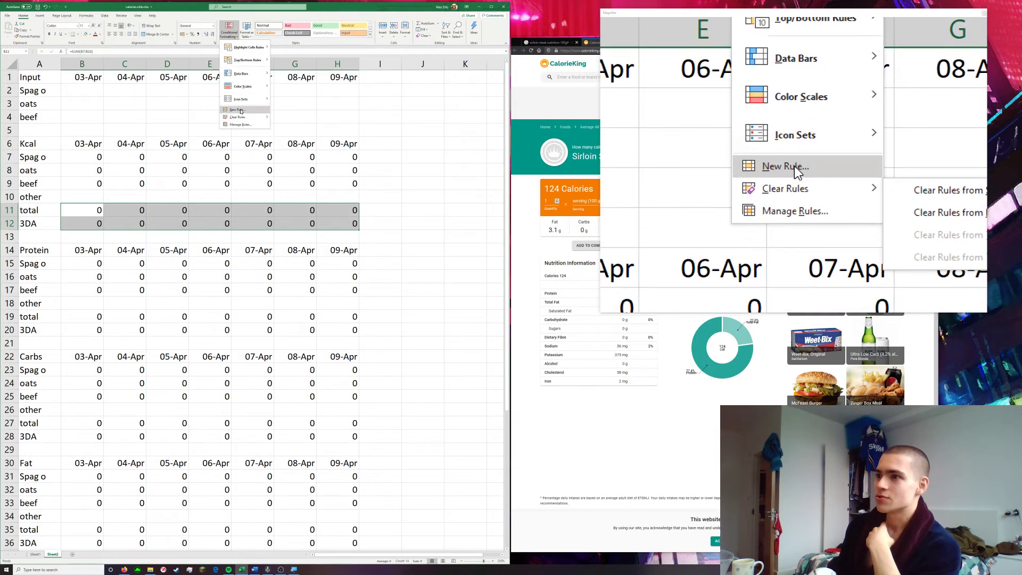
left_click(241, 111)
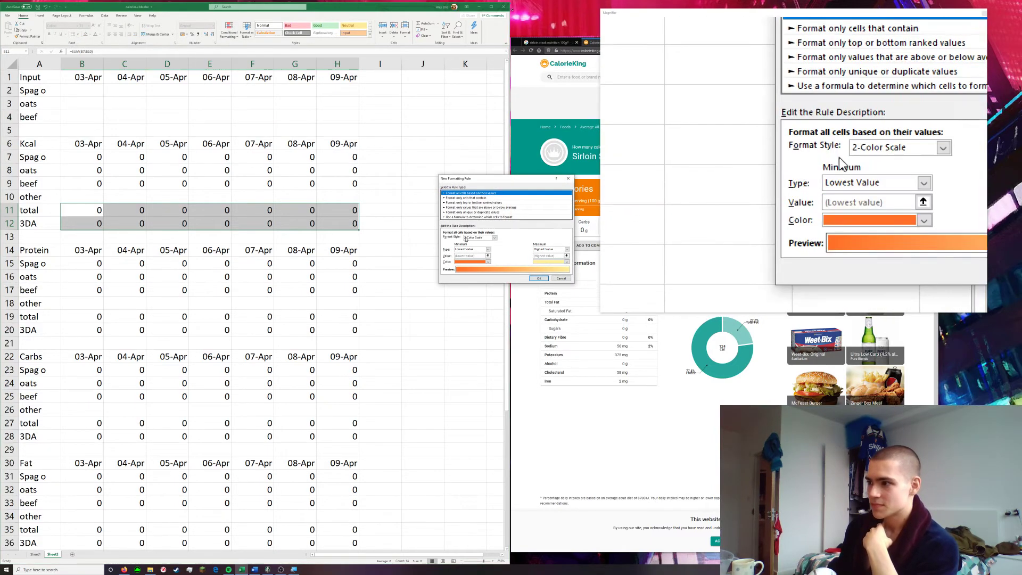
left_click(482, 238)
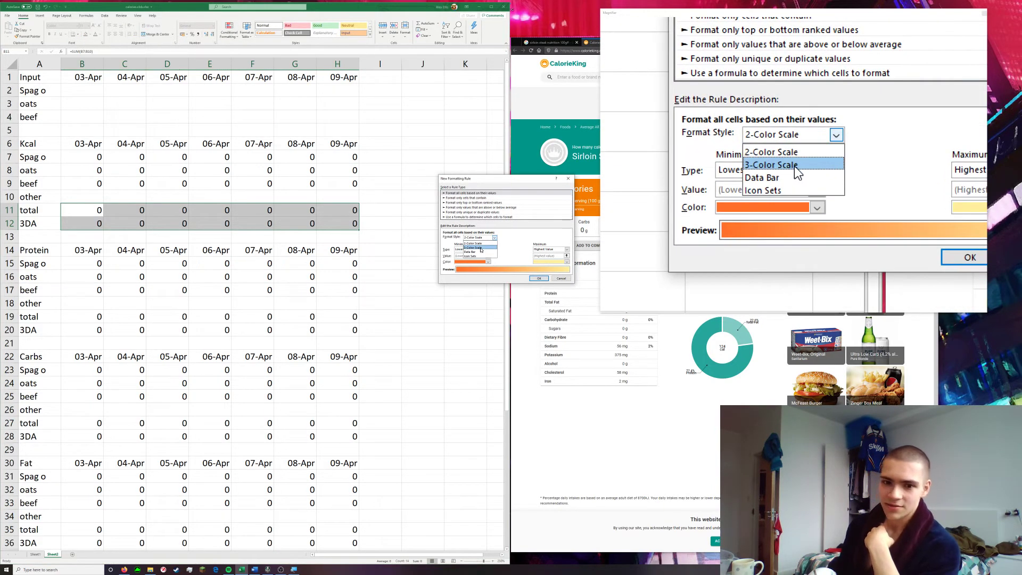
left_click(481, 248)
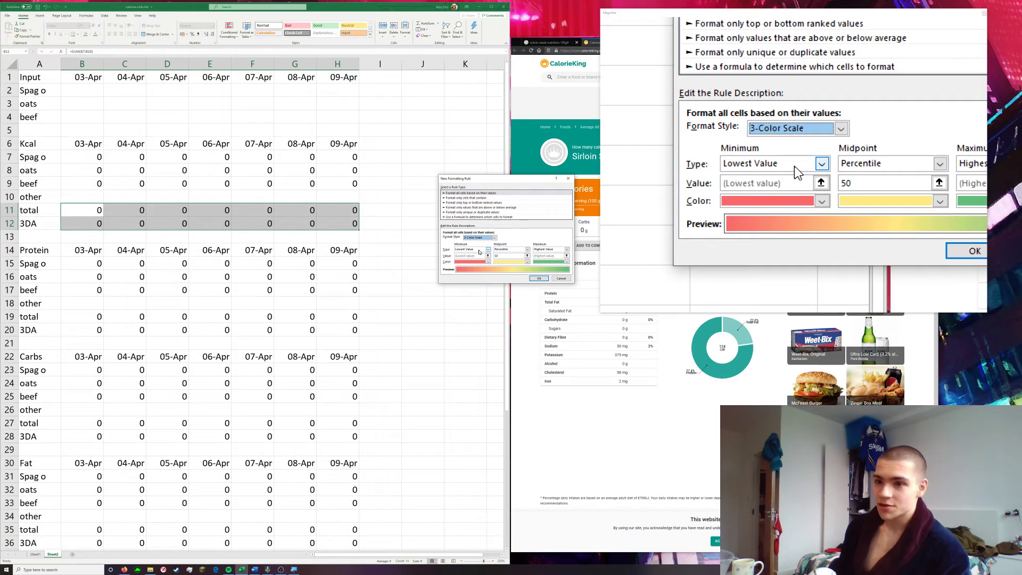
Set the minimum, midpoint and maximum types of the Kcal colour scale to Number
left_click(479, 250)
left_click(479, 251)
left_click(503, 250)
left_click(505, 254)
left_click(545, 250)
left_click(543, 258)
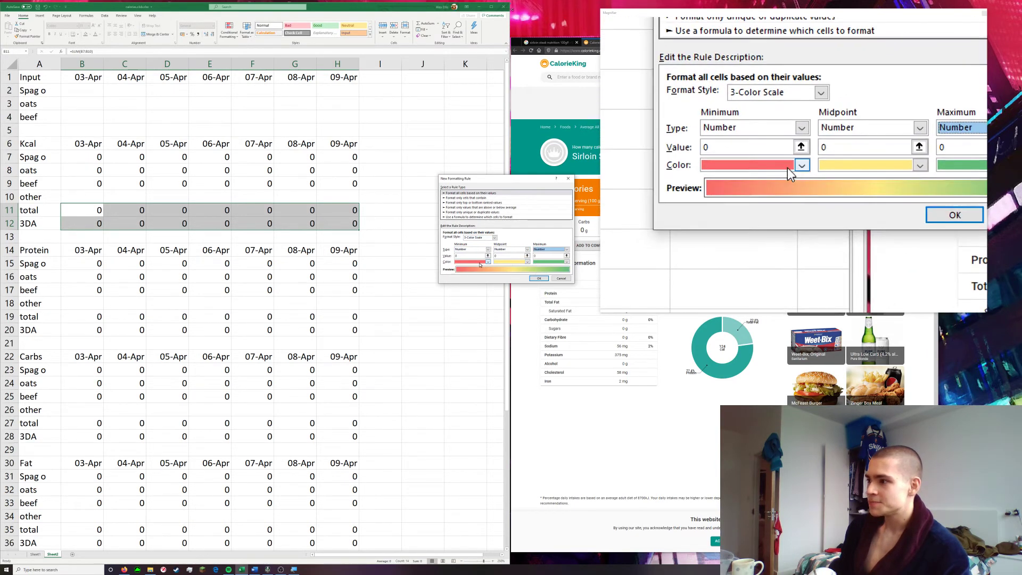
Set the Kcal colour scale's minimum colour to green and its maximum colour to red
left_click(487, 262)
left_click(479, 312)
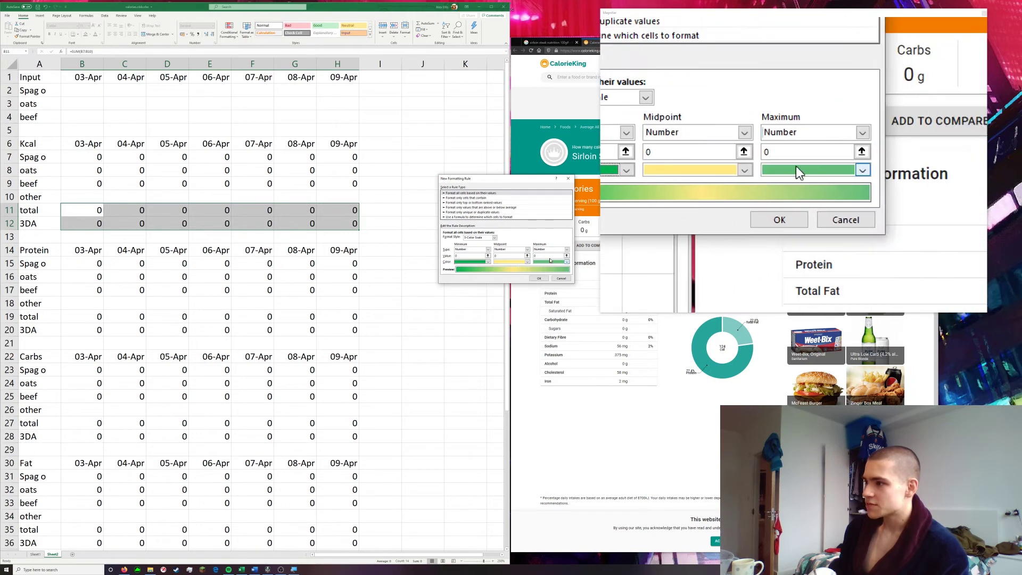
left_click(567, 262)
left_click(540, 311)
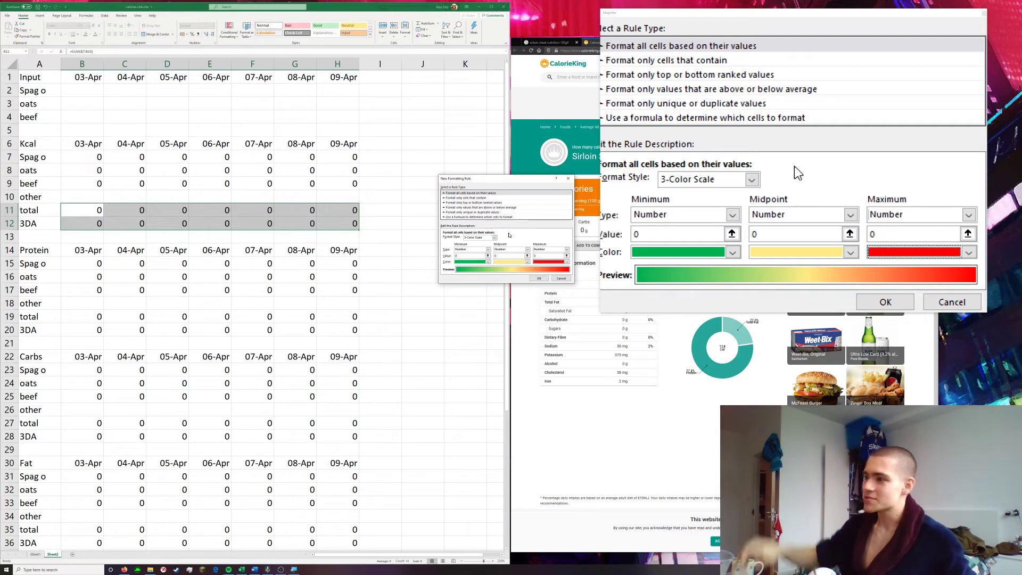
Try a midpoint value of 2000 and a minimum value of 18 in the Kcal colour scale
double_click(511, 256)
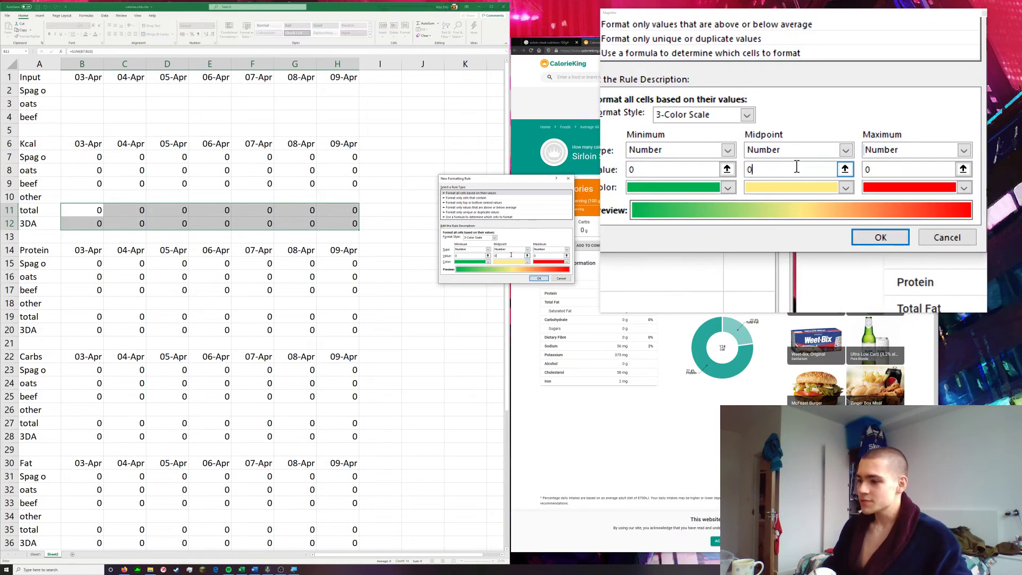
type("2000")
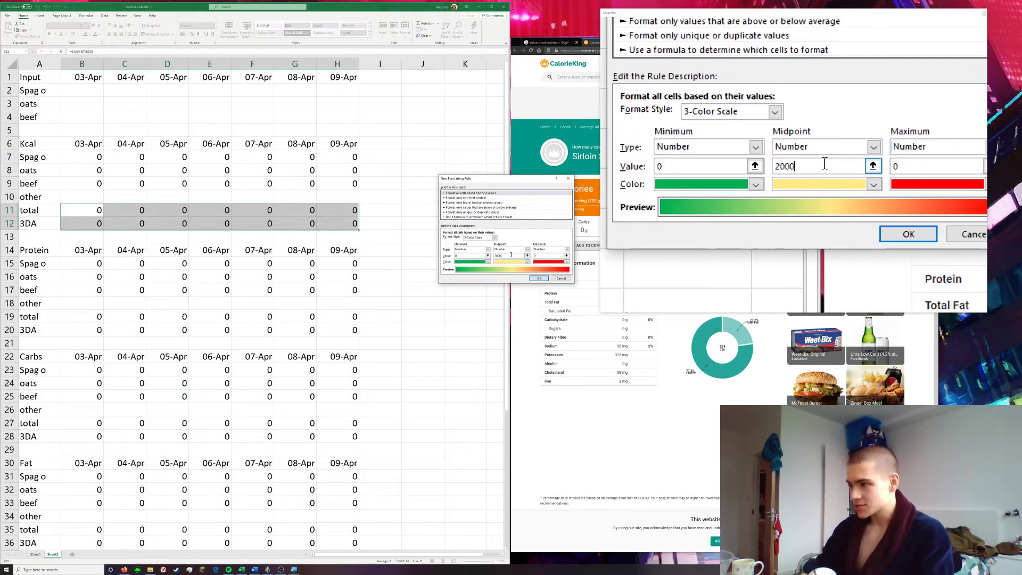
left_click_drag(470, 255, 435, 257)
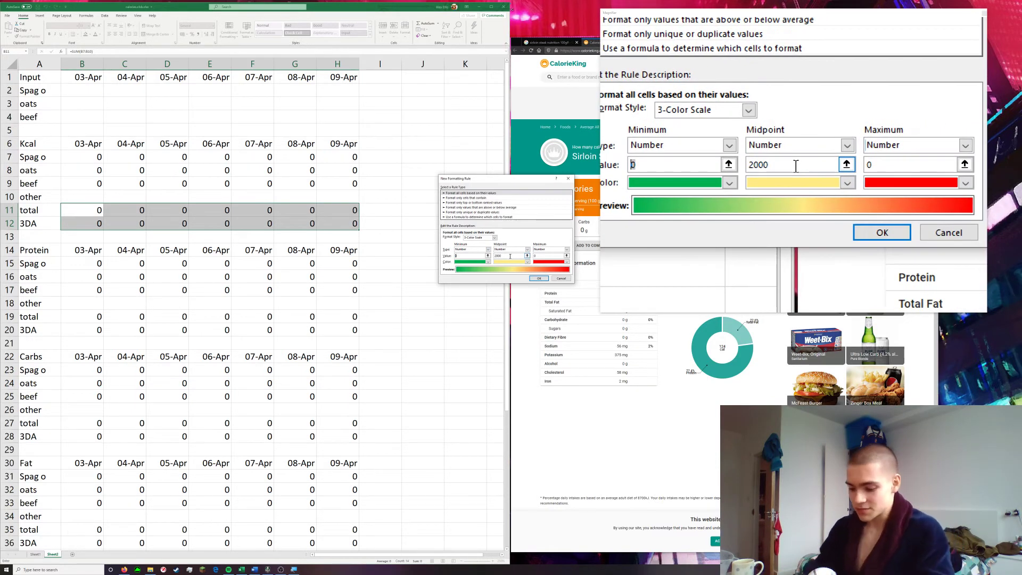
type("18")
key("Tab")
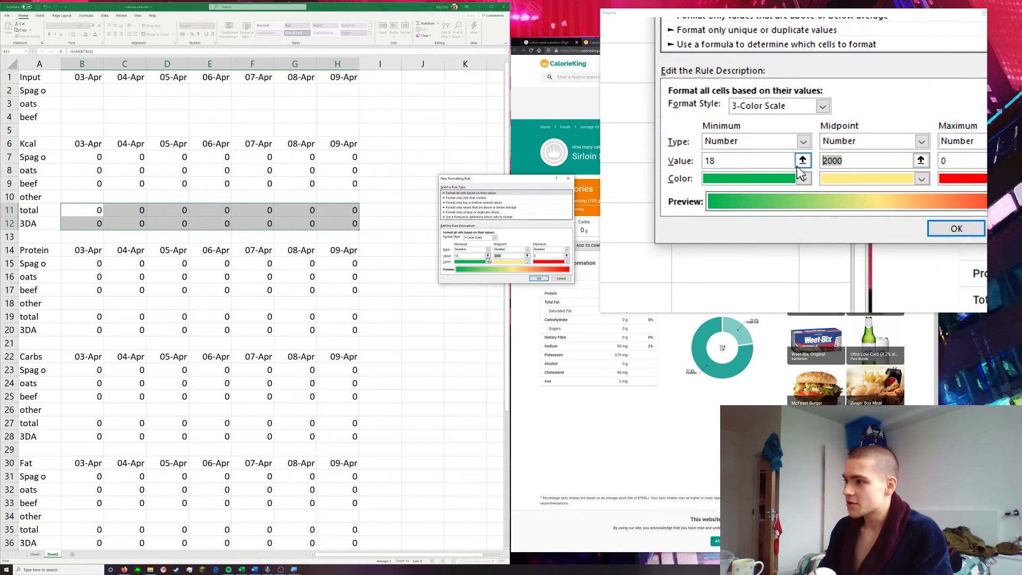
Set the Kcal colour scale values to minimum 300, midpoint 500 and maximum 700, and apply the rule
type("500")
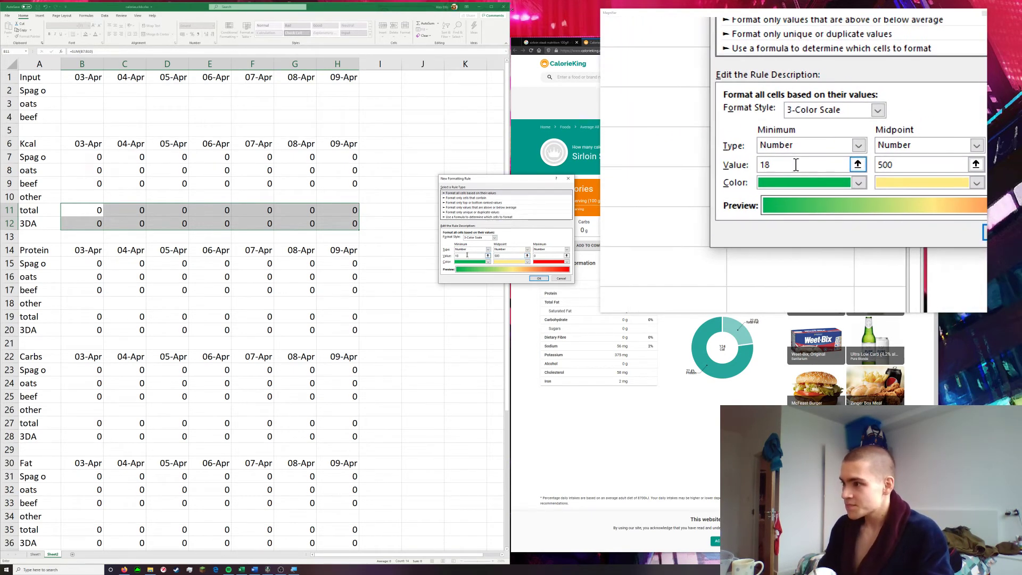
left_click(461, 256)
key("BackSpace")
key("BackSpace")
type("300")
left_click(539, 257)
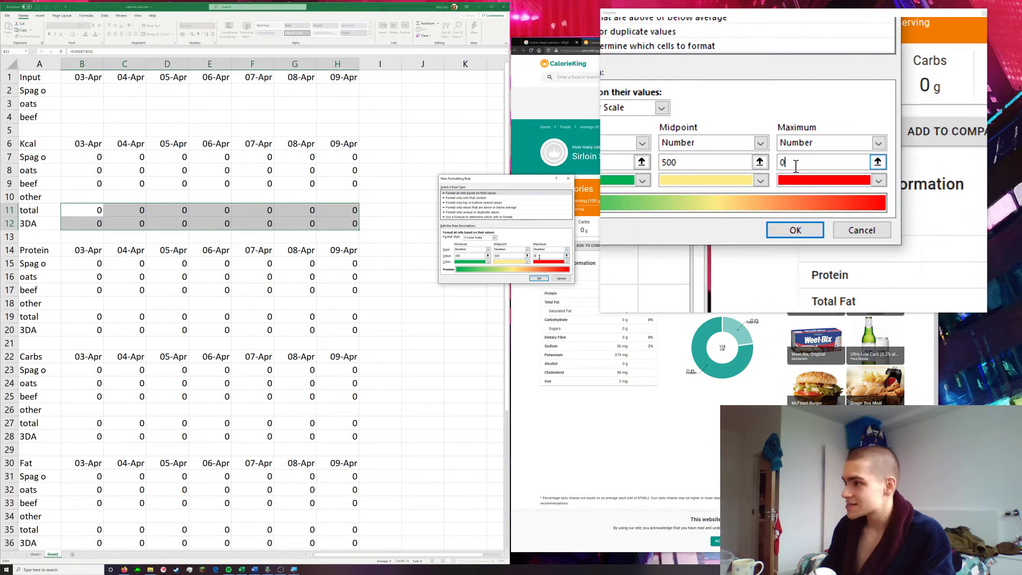
key("BackSpace")
type("700")
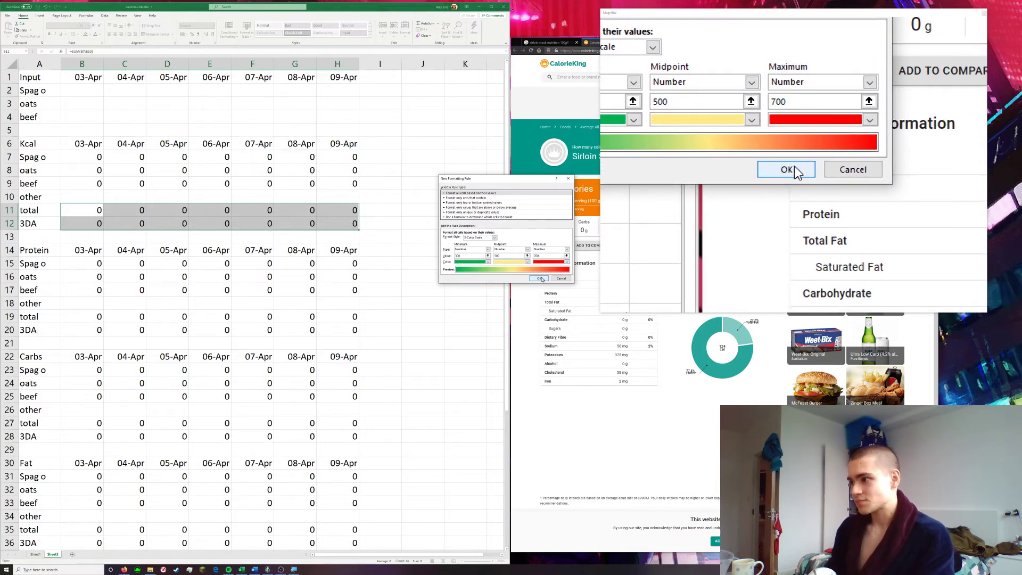
left_click(541, 278)
left_click(396, 270)
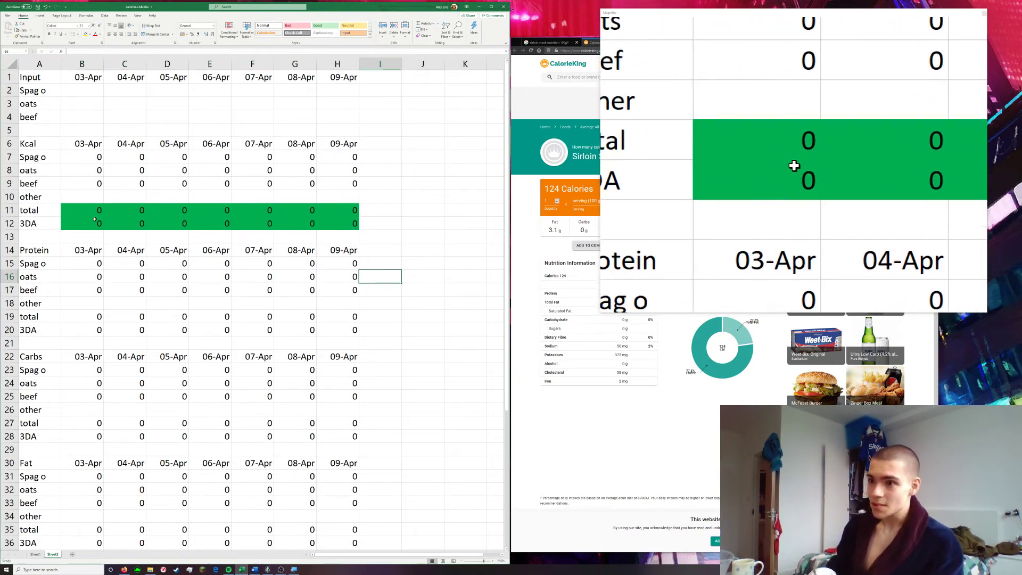
Start a new 3-Color Scale conditional formatting rule for the Protein total and 3DA values, B19:H20
left_click_drag(91, 317, 345, 332)
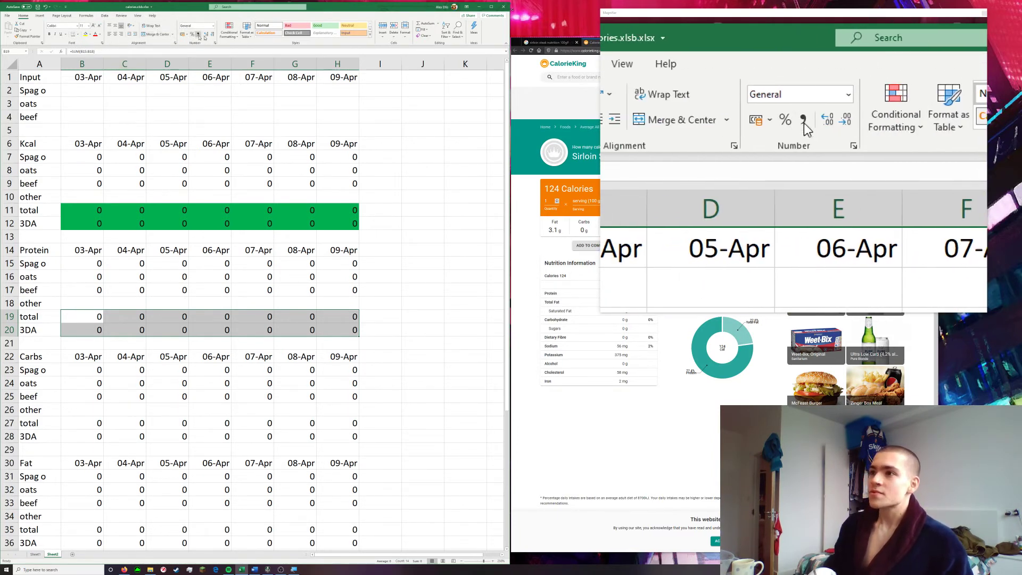
left_click(229, 30)
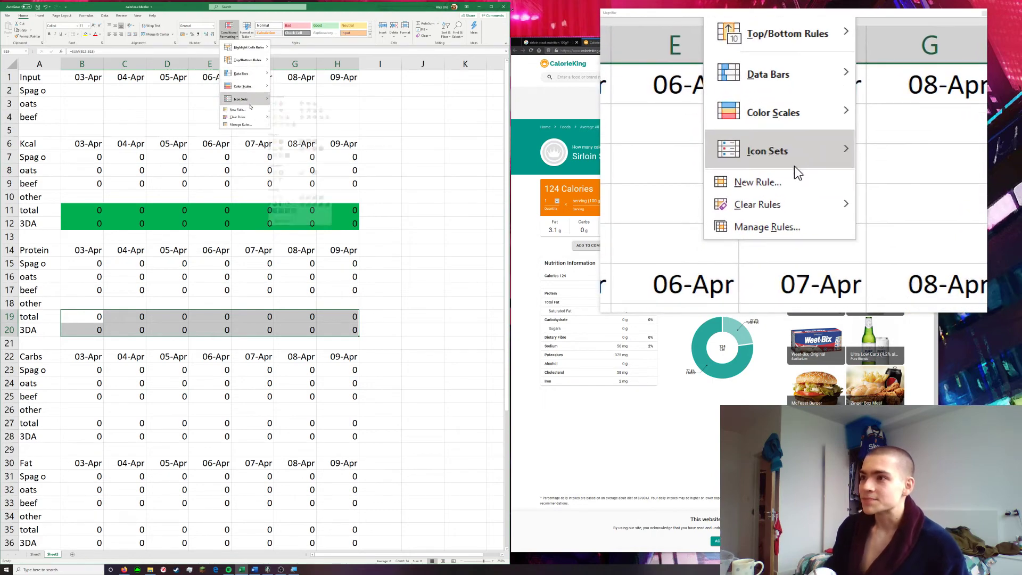
left_click(237, 109)
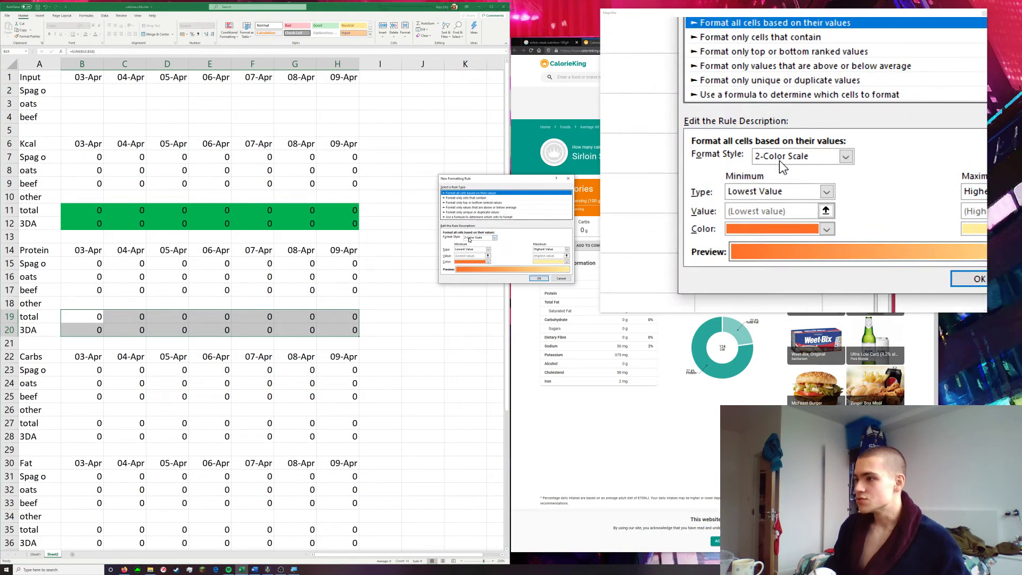
left_click(495, 237)
left_click(474, 246)
Set the minimum, midpoint and maximum types of the Protein colour scale to Number, keeping the default colours
left_click(476, 250)
left_click(468, 259)
left_click(512, 249)
left_click(511, 255)
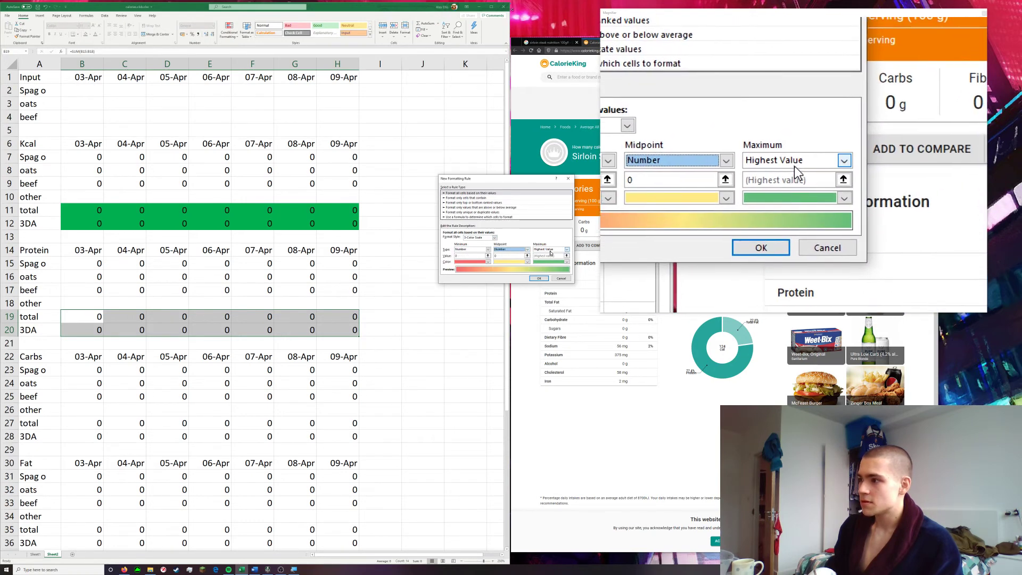
left_click(566, 249)
left_click(548, 259)
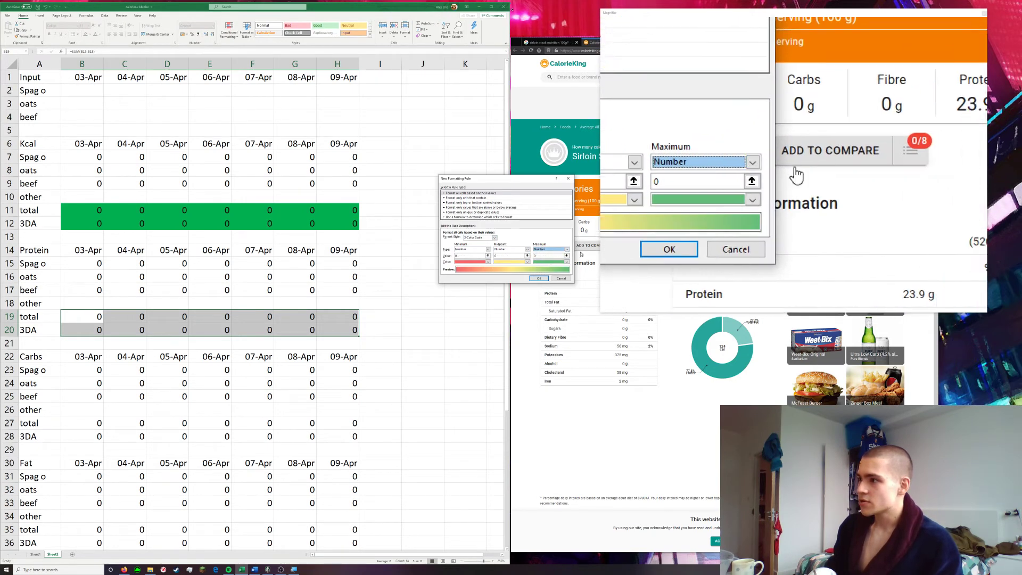
left_click(488, 263)
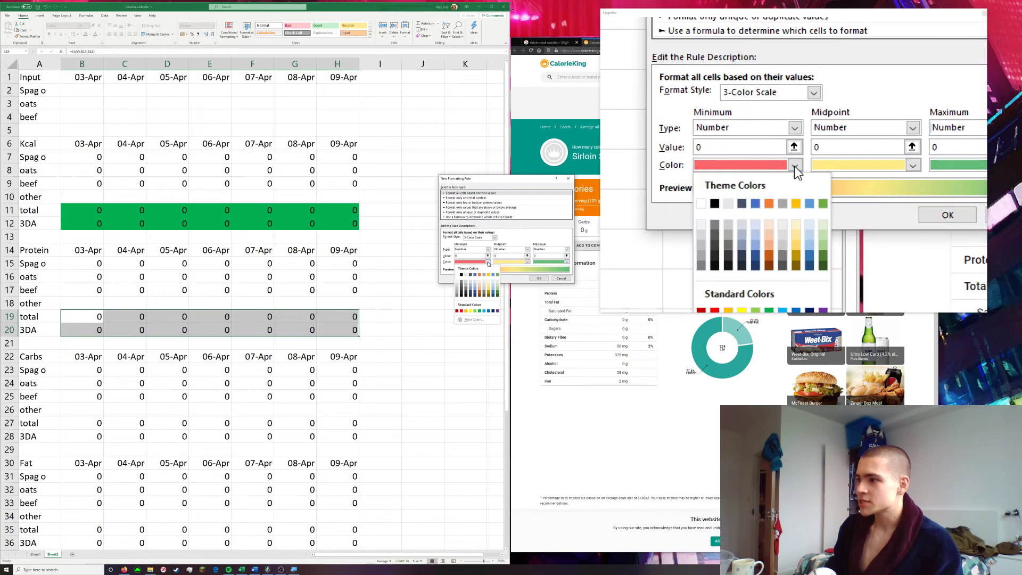
left_click(488, 263)
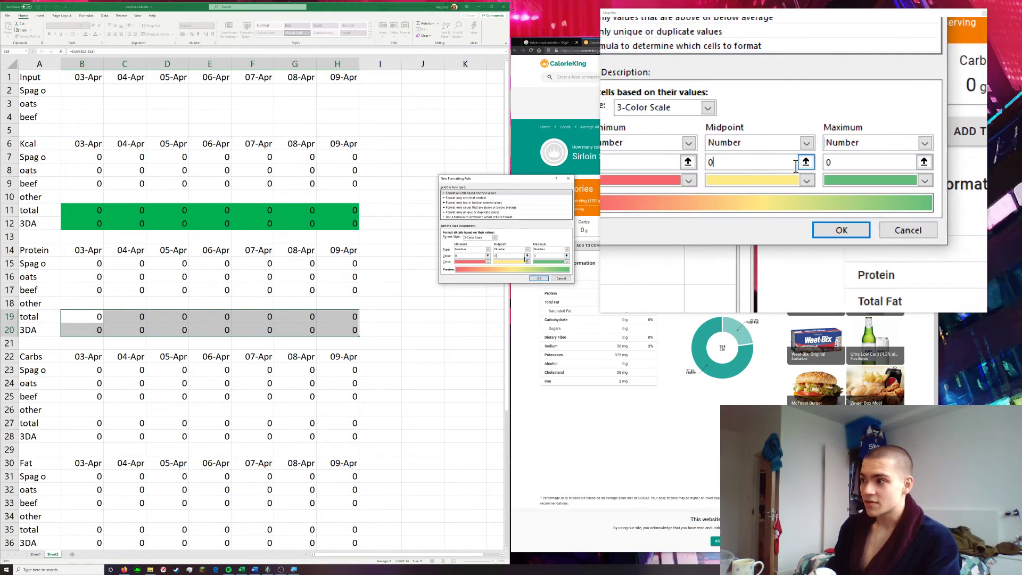
Set the Protein colour scale values to maximum 40, midpoint 30 and minimum 20, and apply the rule
left_click_drag(543, 256, 534, 256)
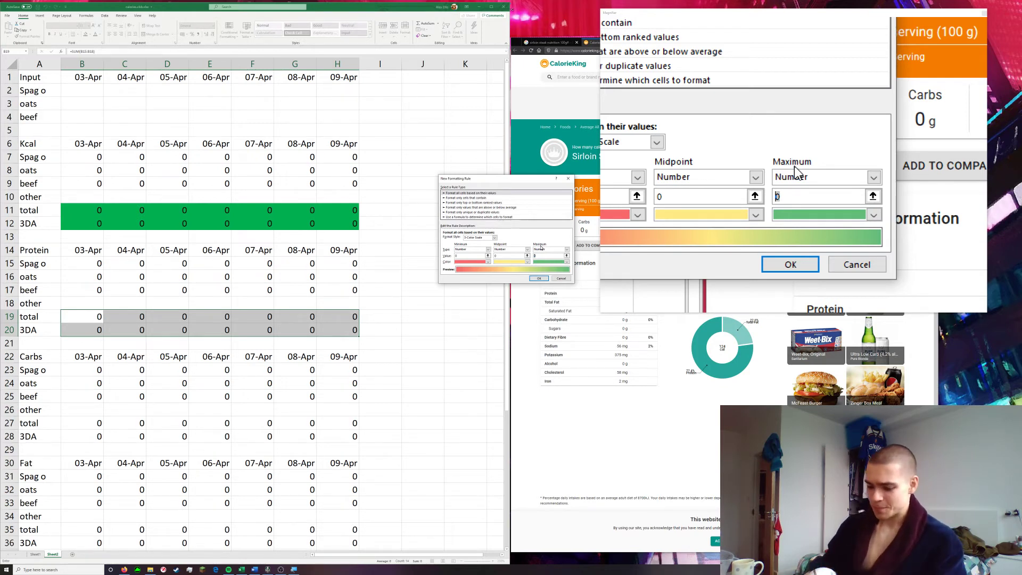
type("40")
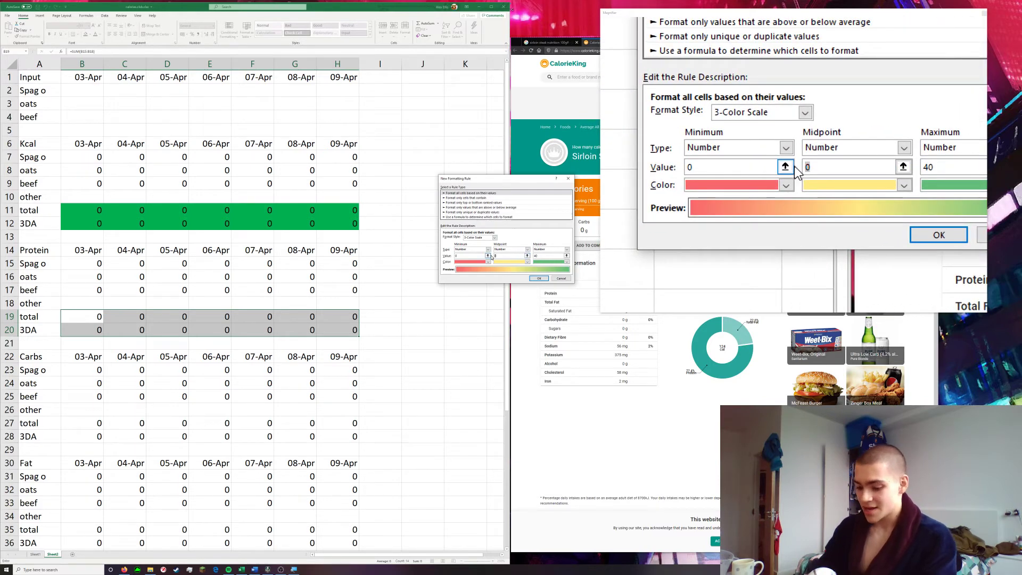
type("30")
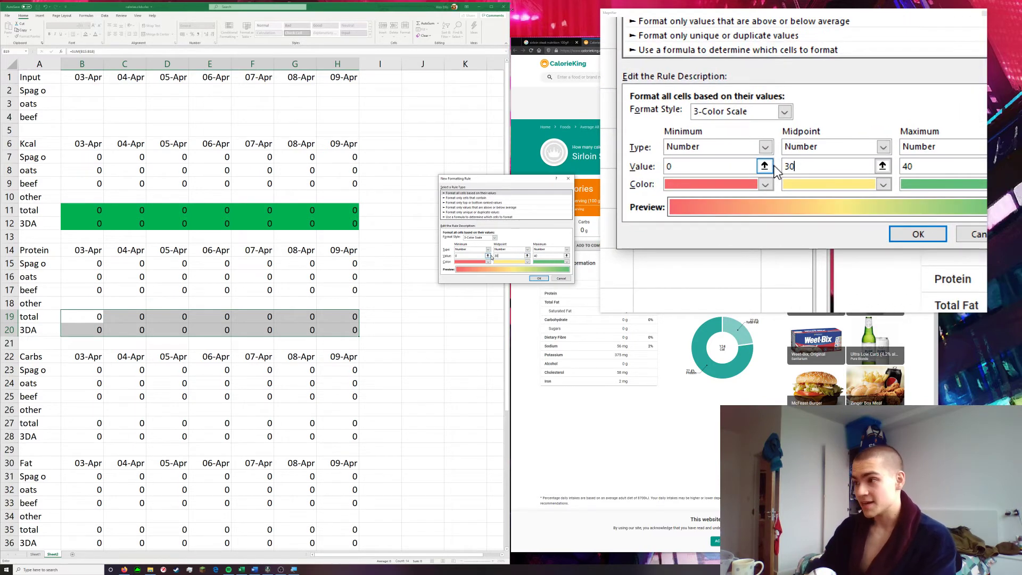
left_click(466, 255)
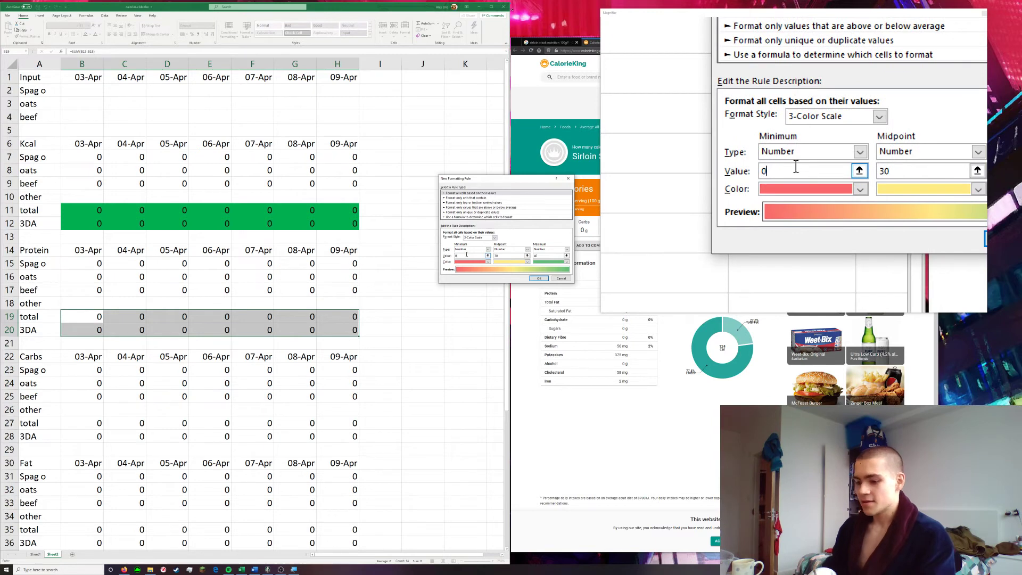
key("BackSpace")
type("20")
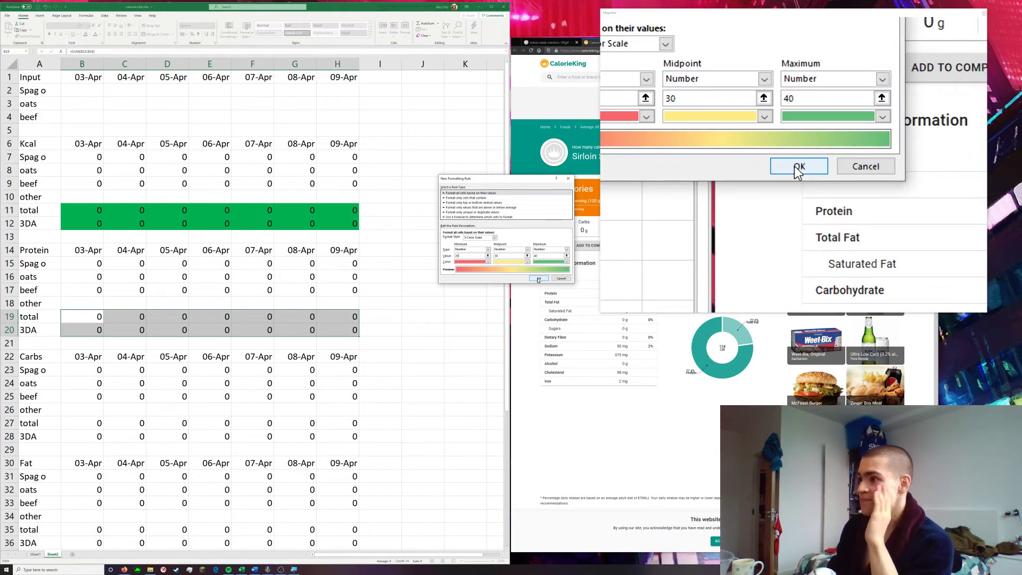
left_click(538, 279)
left_click(421, 324)
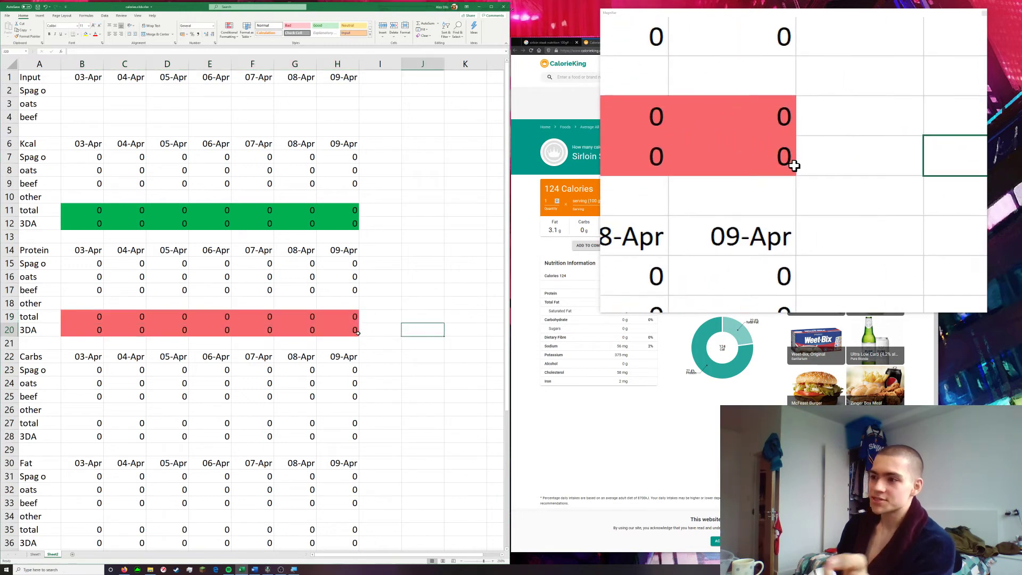
Review the colour-scaled Kcal and Protein rows, the Spag o and oats entries in the food index, and the Input section
left_click(91, 317)
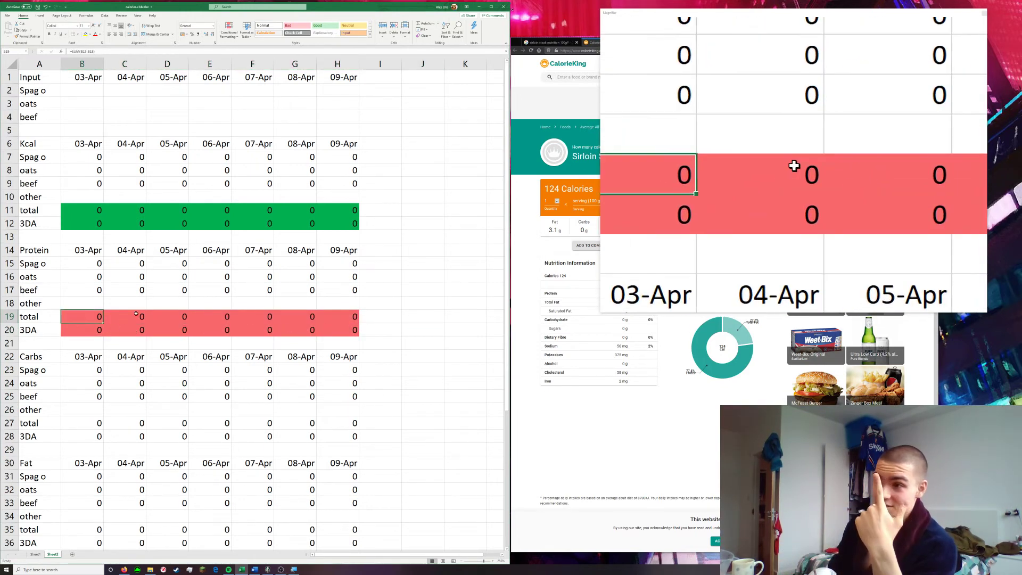
left_click(367, 214)
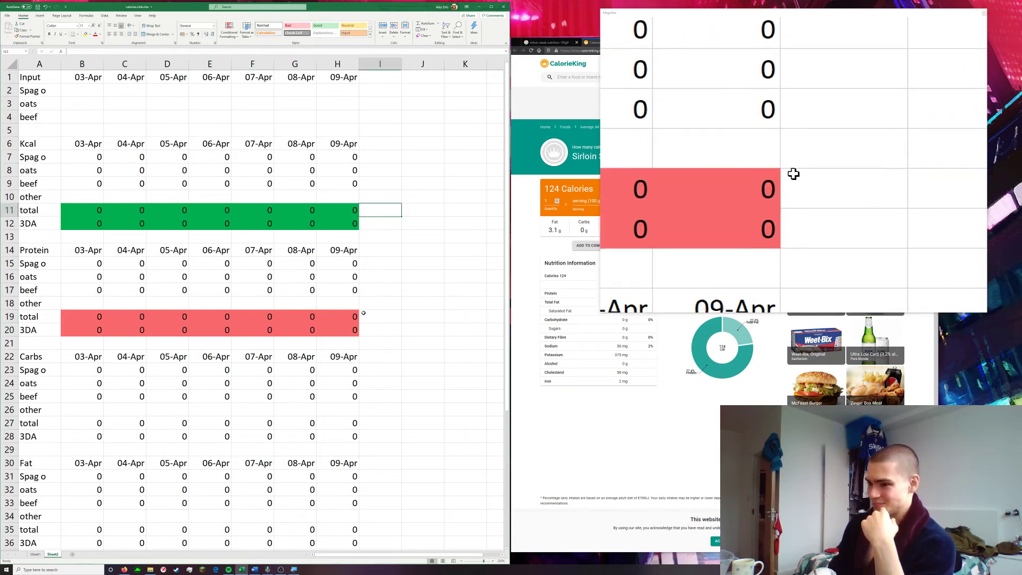
scroll(300, 352, "down", 6)
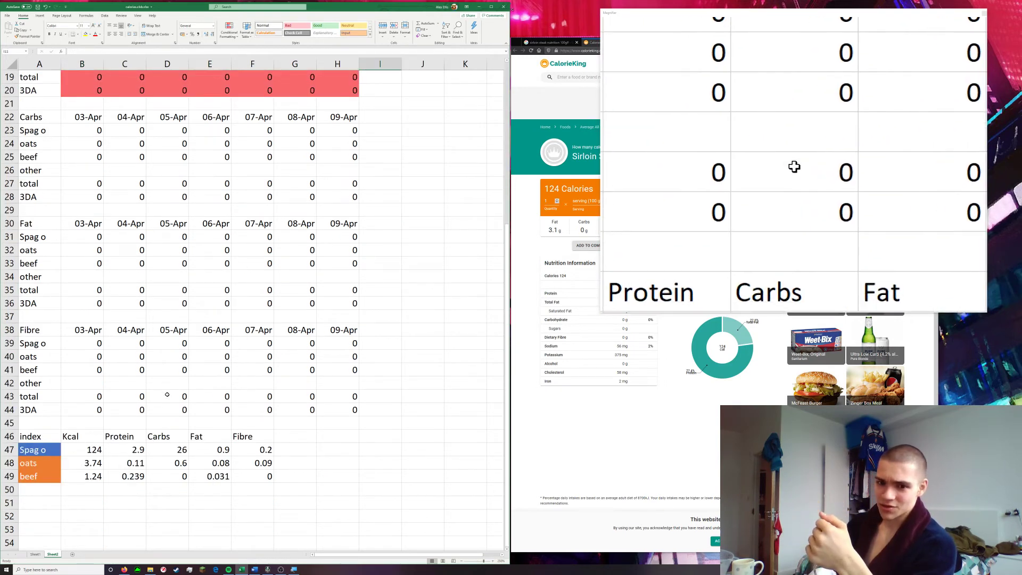
scroll(176, 372, "up", 6)
scroll(181, 368, "down", 5)
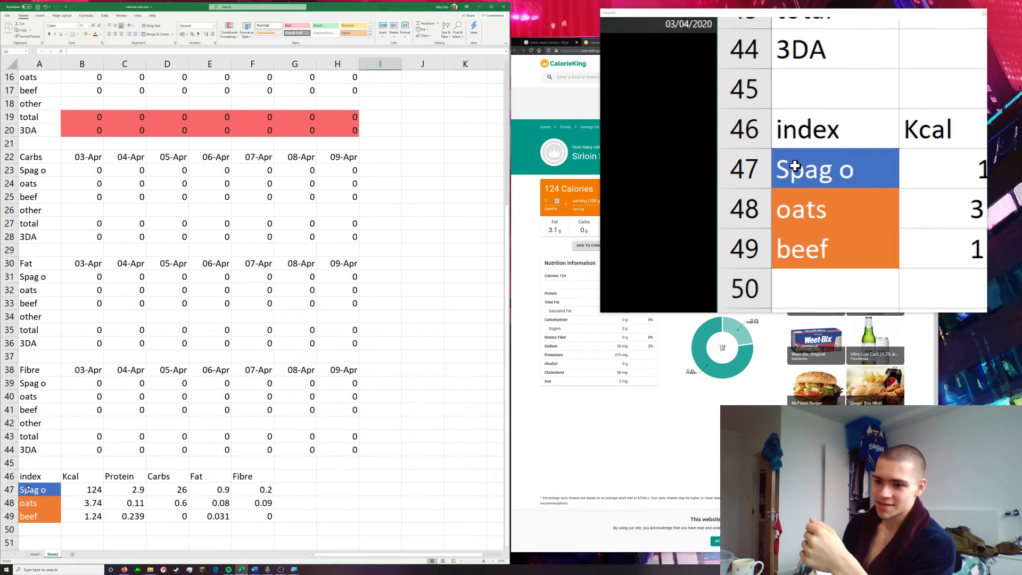
left_click(39, 492)
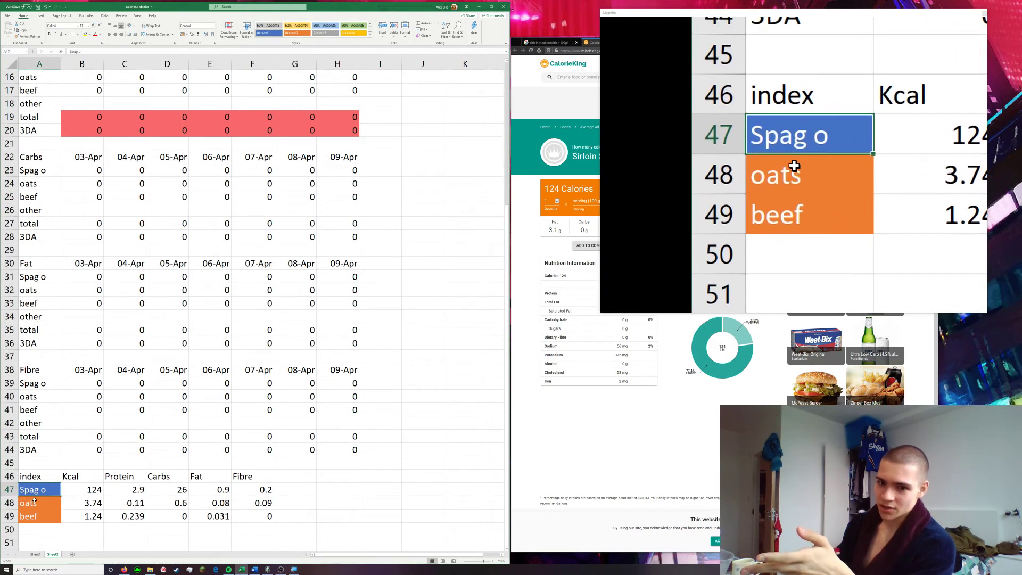
left_click(36, 502)
scroll(129, 508, "up", 5)
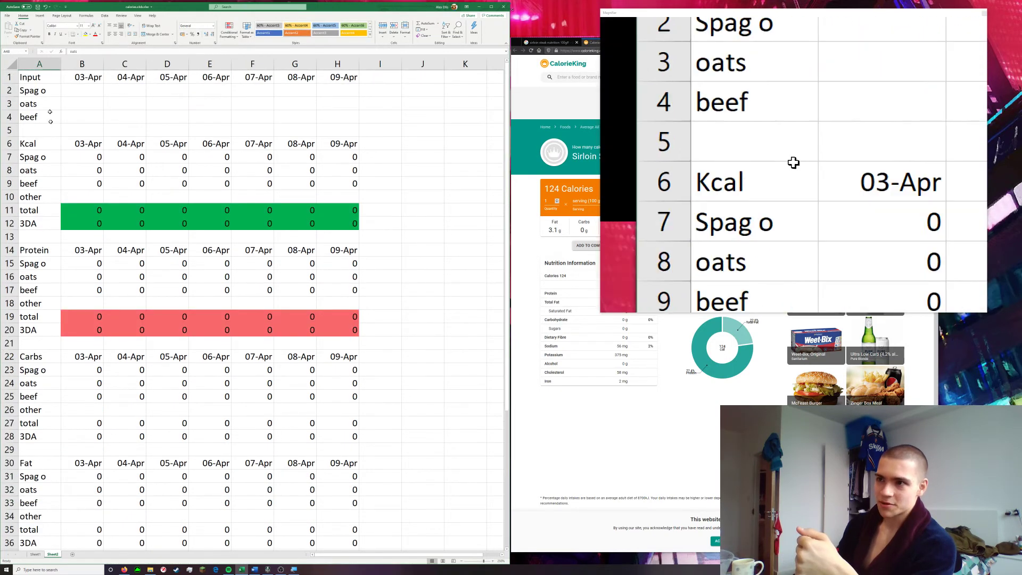
left_click(81, 91)
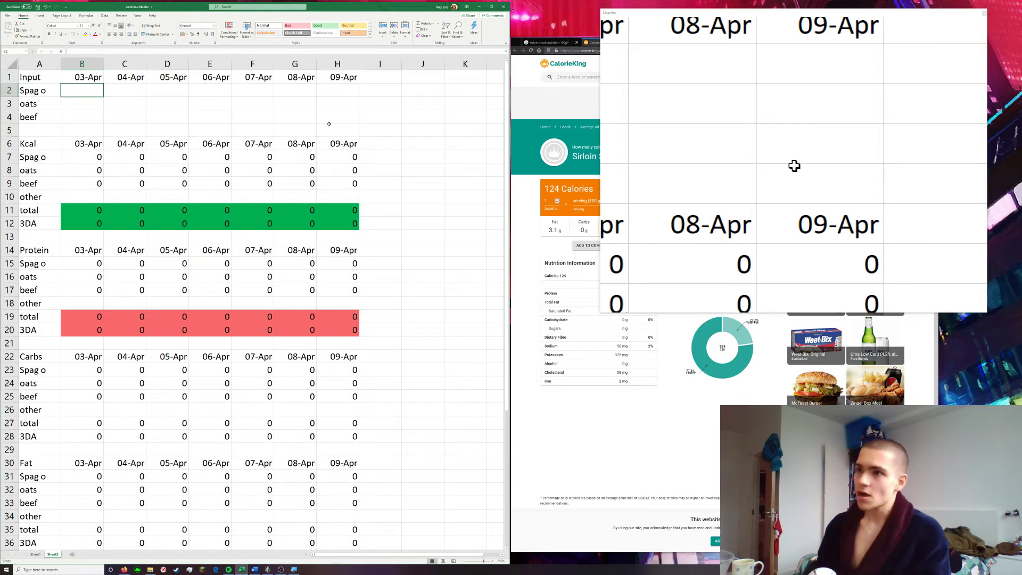
Enter the Spag o input amounts for 03-Apr to 09-Apr in B2:H2 as 2, 1, 3, 2, 1, 2 and 3
type("2")
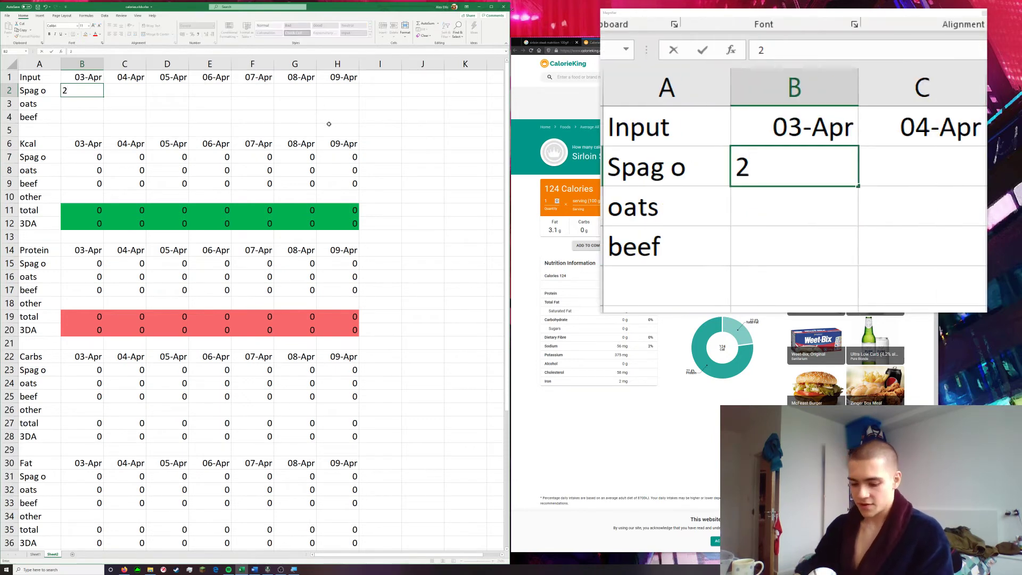
key("Tab")
type("1")
key("Tab")
type("3")
key("Tab")
type("2")
key("Tab")
type("1")
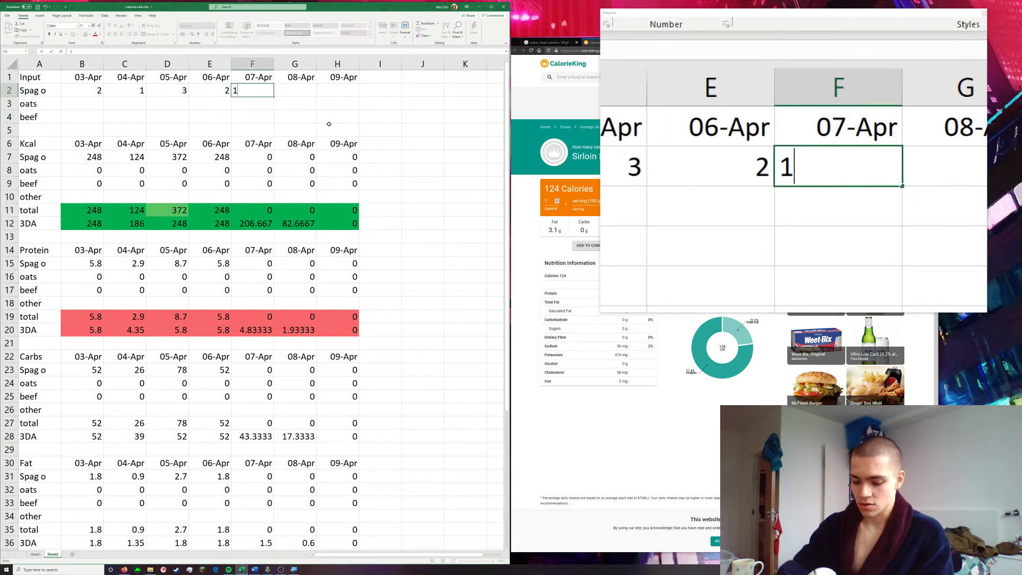
key("Tab")
type("2")
key("Tab")
type("3")
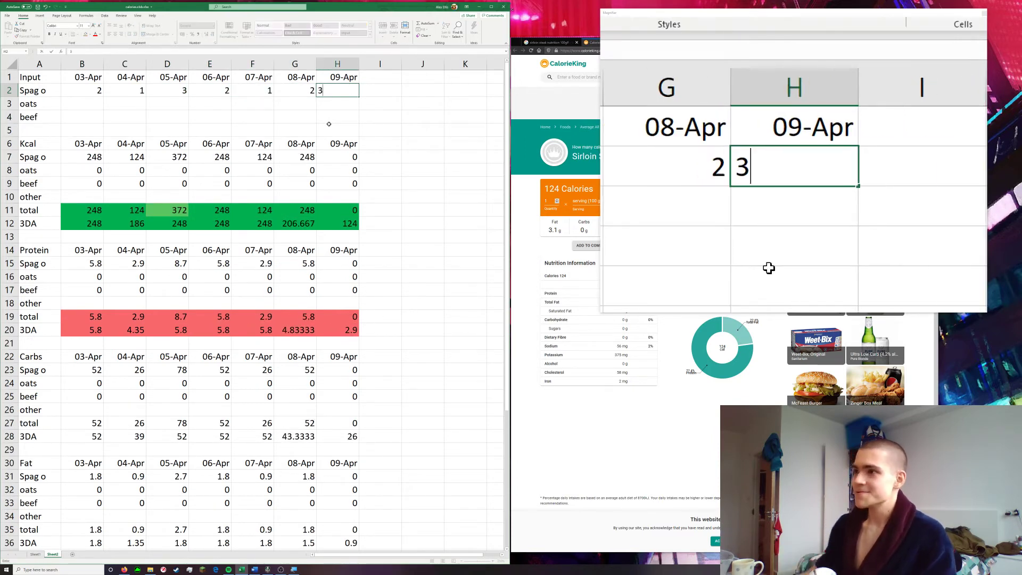
left_click(342, 112)
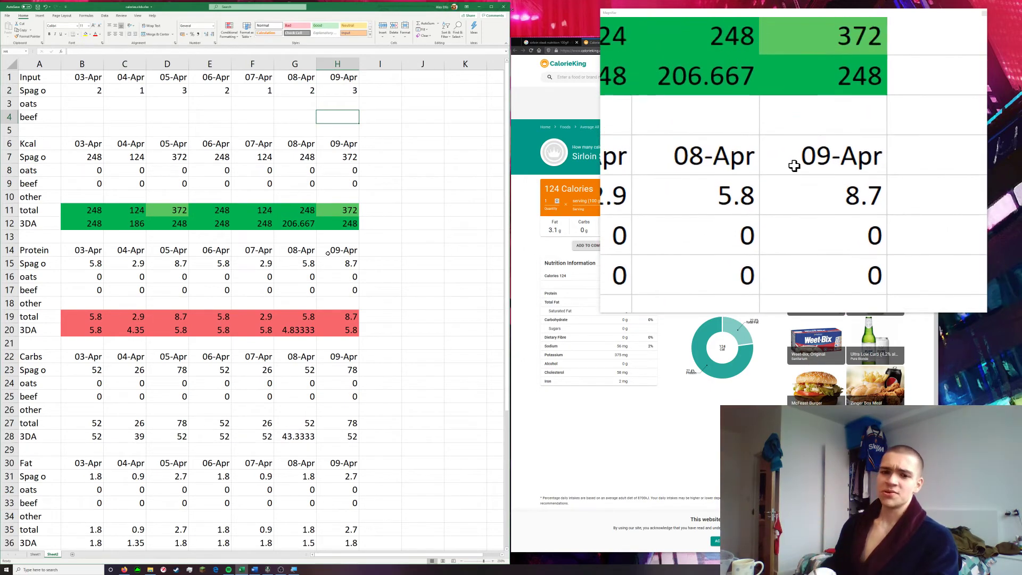
Enter the oats input amounts for 03-Apr to 07-Apr in B3:F3 as 100, 50, 20, 30 and 75
scroll(328, 268, "down", 4)
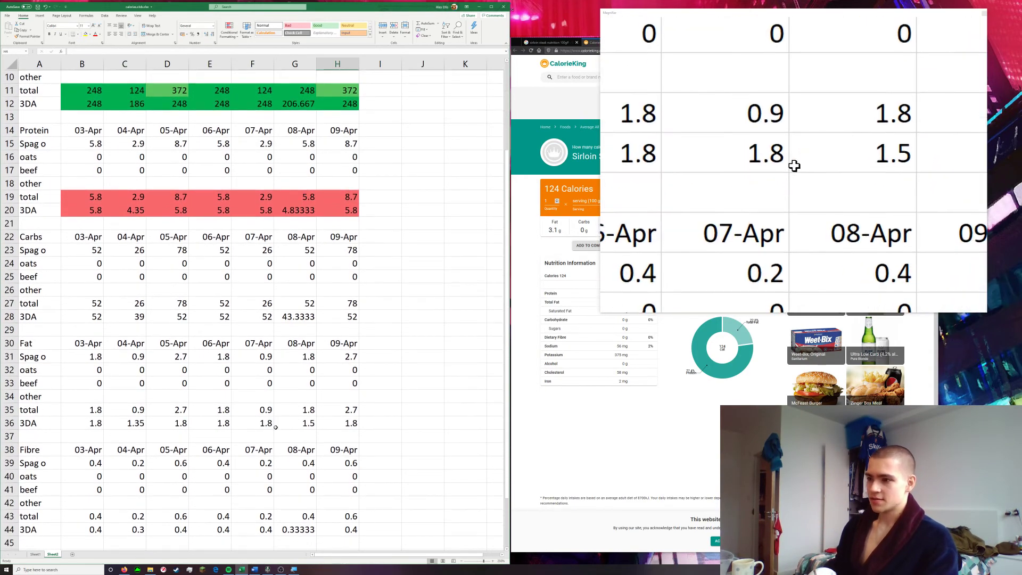
scroll(122, 374, "down", 1)
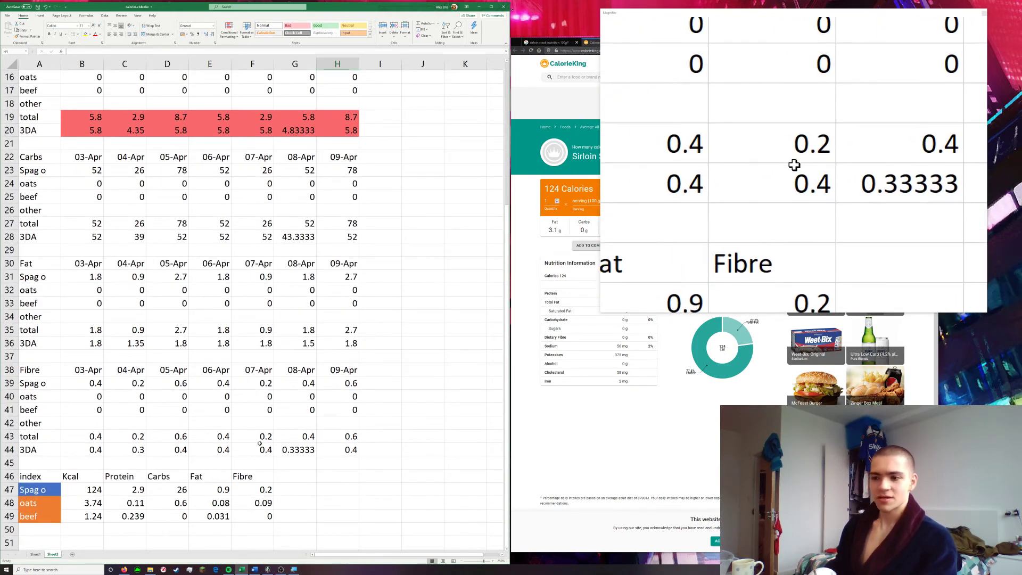
scroll(253, 414, "up", 5)
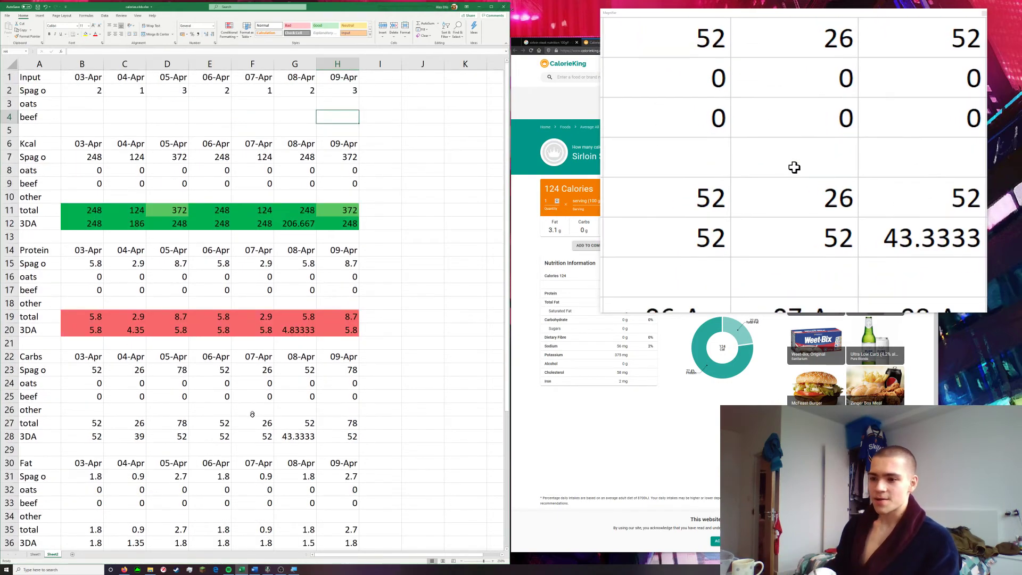
left_click(81, 104)
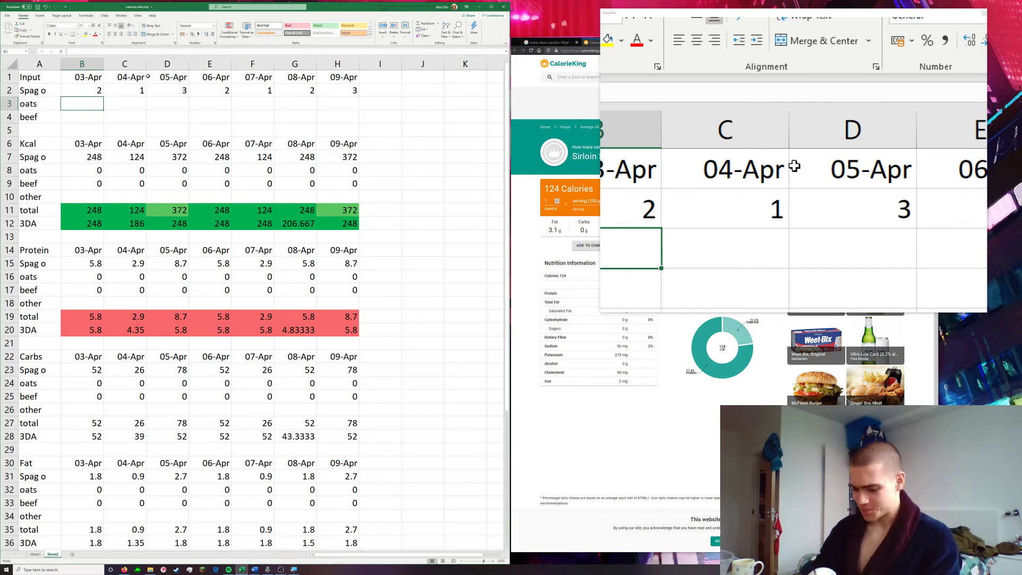
type("100")
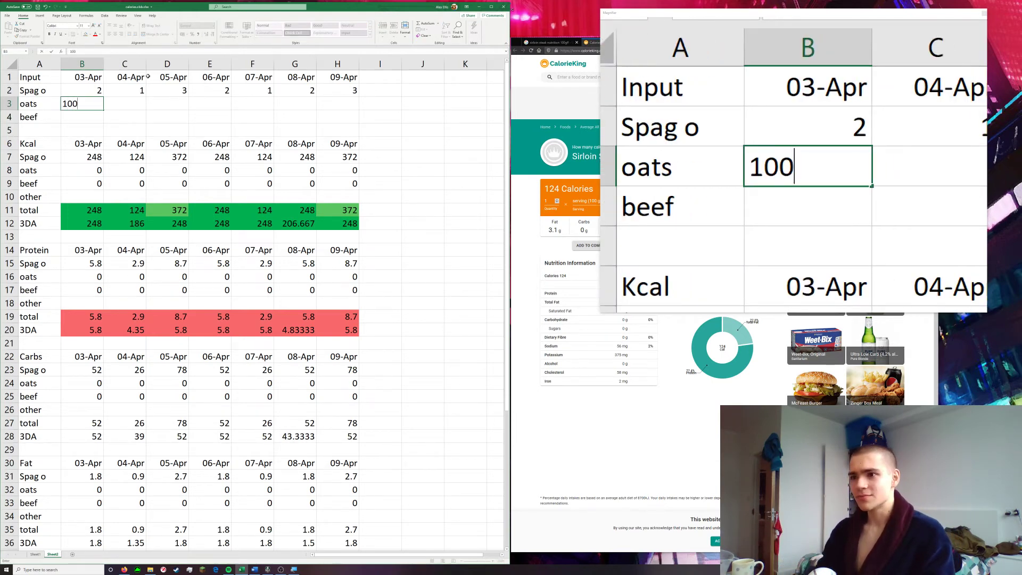
key("Tab")
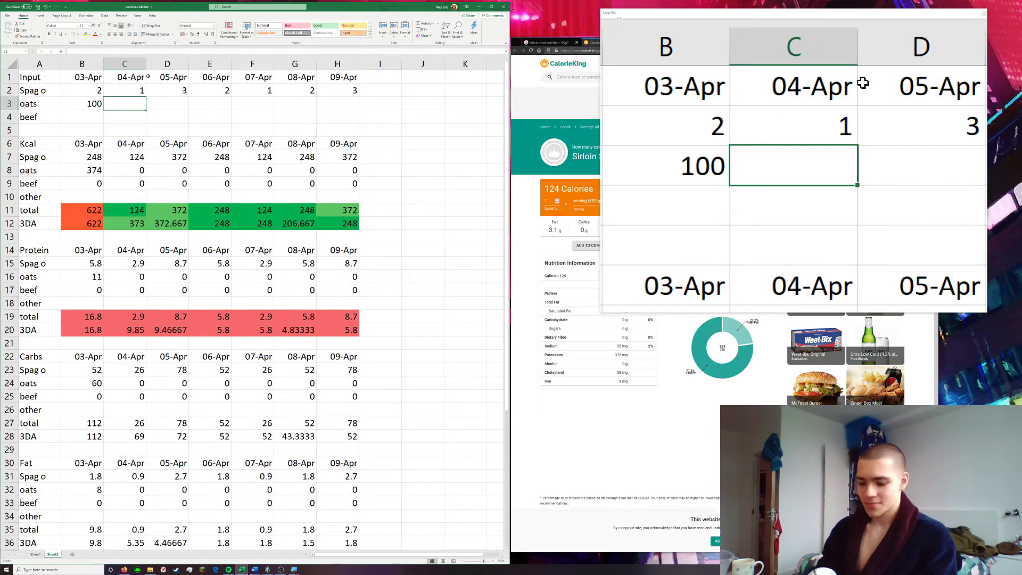
type("50")
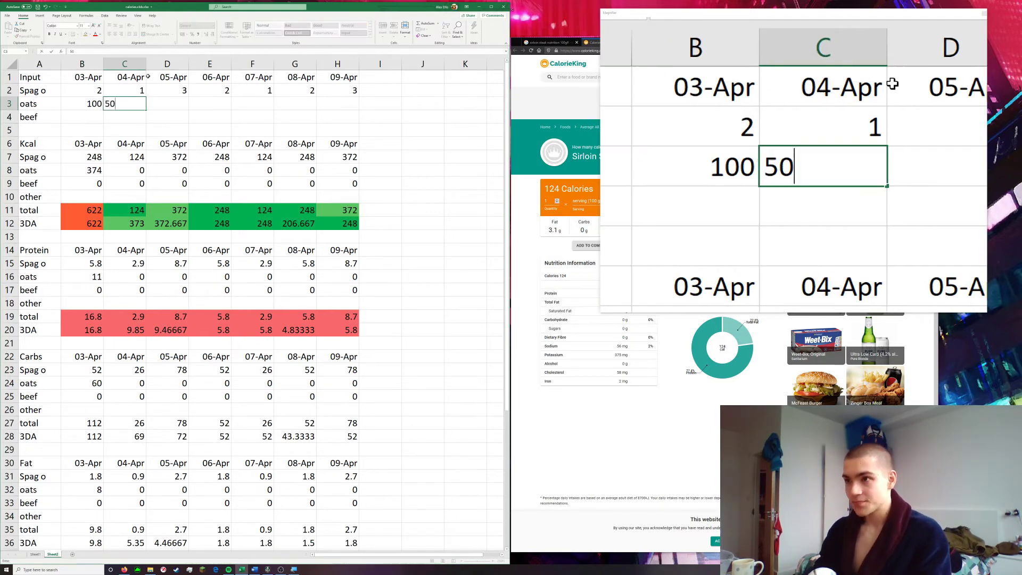
key("Tab")
type("20")
key("Tab")
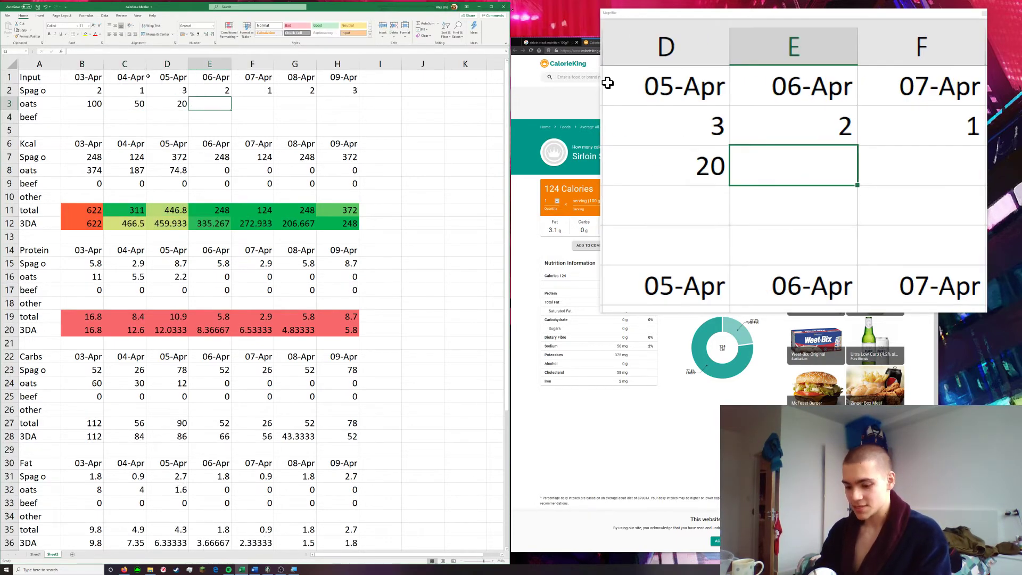
type("30")
key("Tab")
type("7")
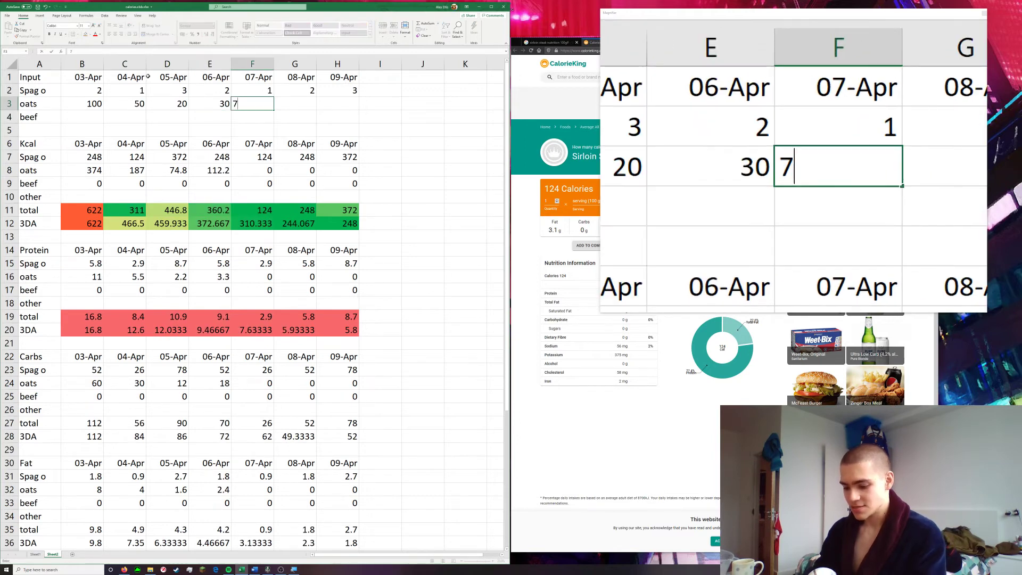
type("5")
key("Tab")
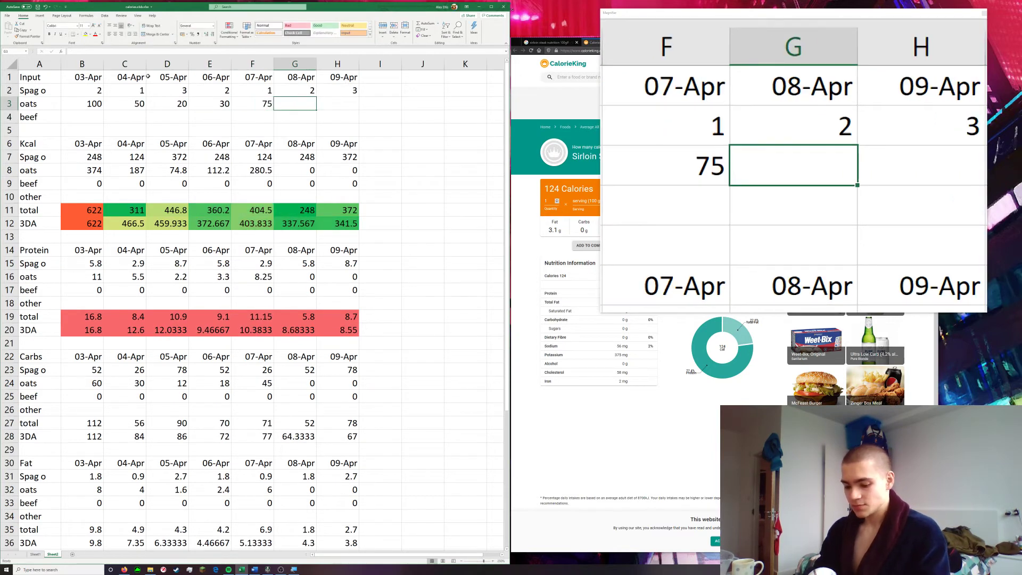
Complete the oats input row with 8 for 08-Apr and 20 for 09-Apr
type("100")
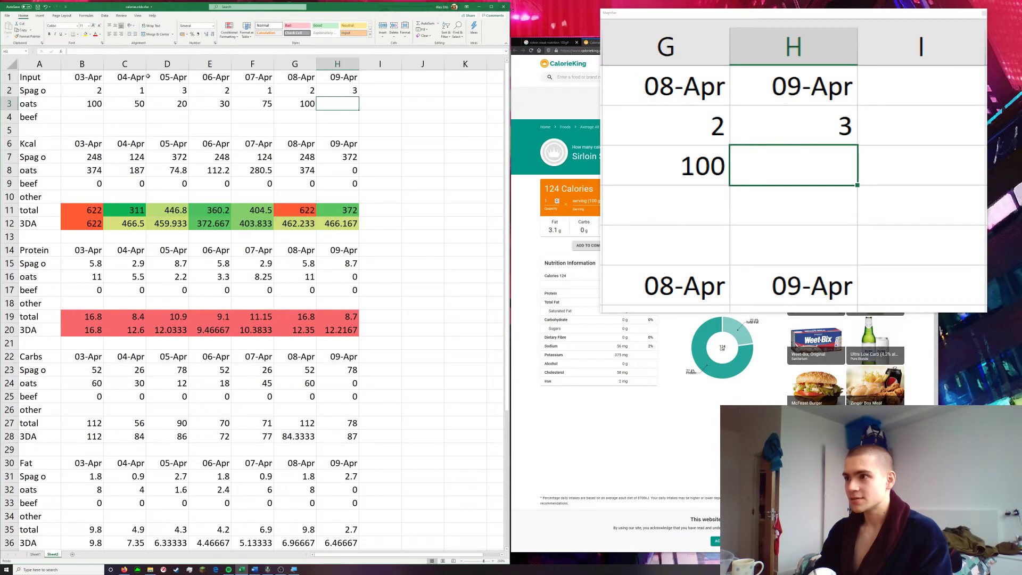
key("Left")
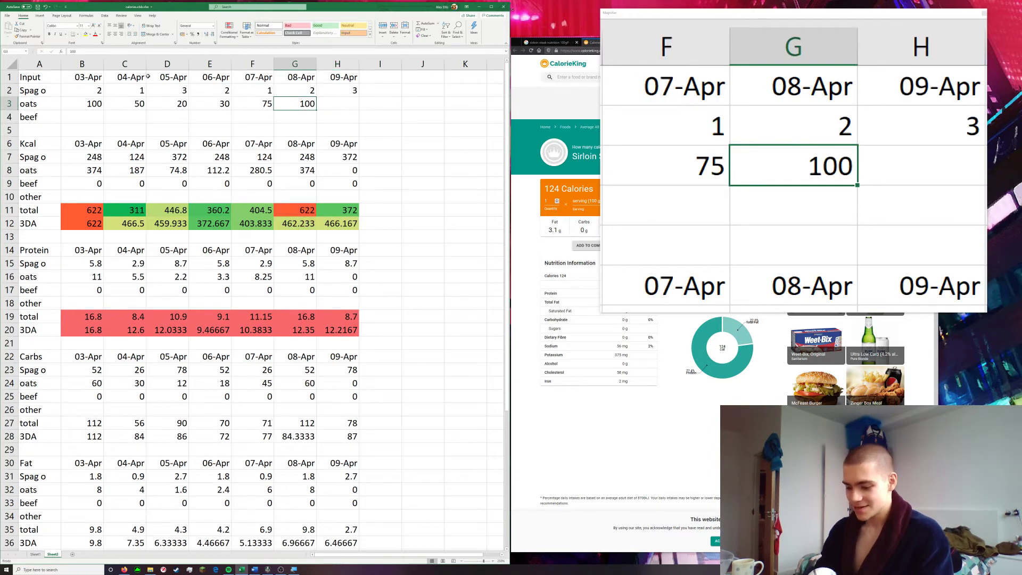
type("08")
key("Tab")
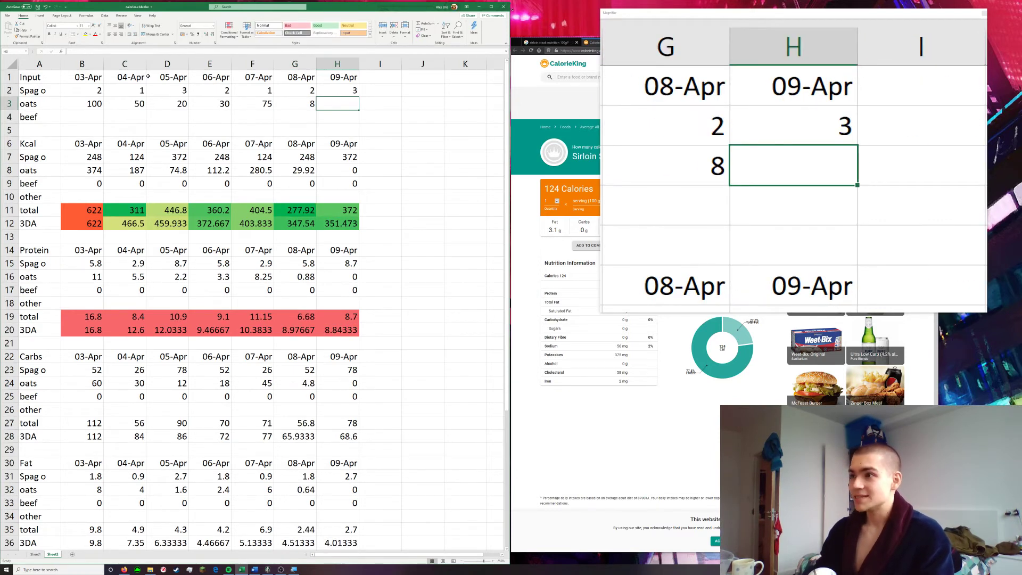
type("20")
key("Return")
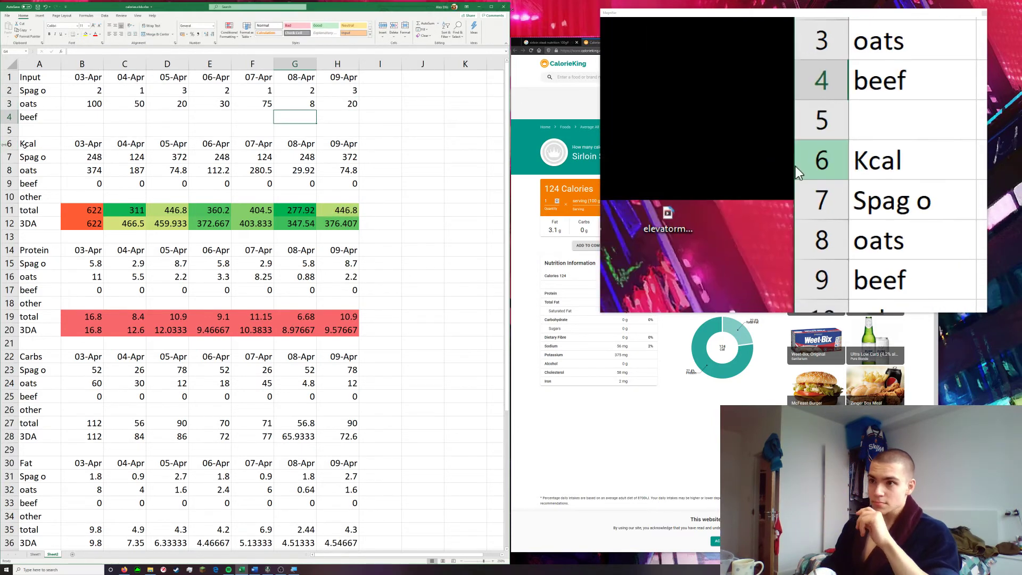
Leave the beef input for 03-Apr blank and enter 200 for 04-Apr and 50 for 05-Apr
left_click(81, 119)
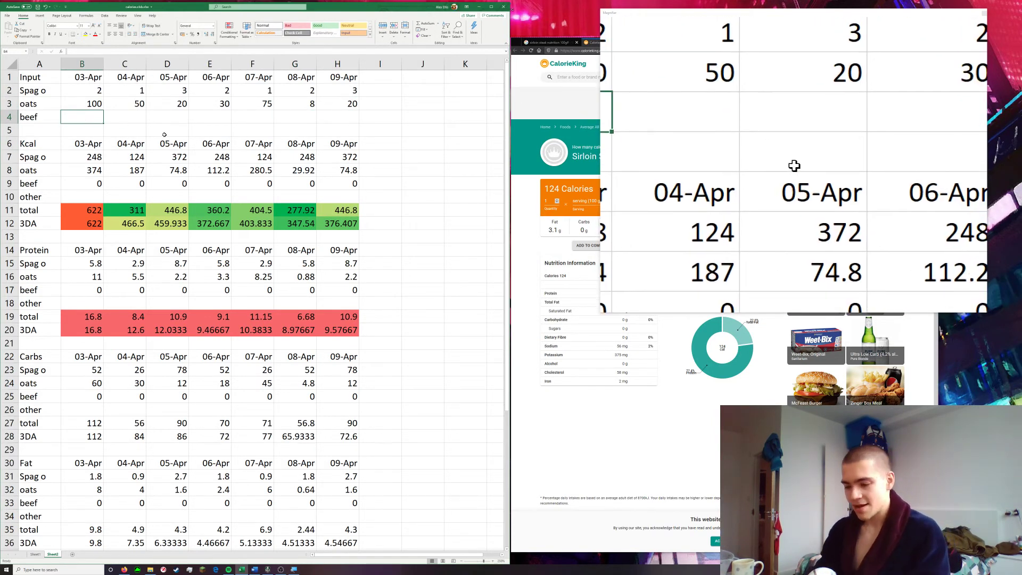
key("Tab")
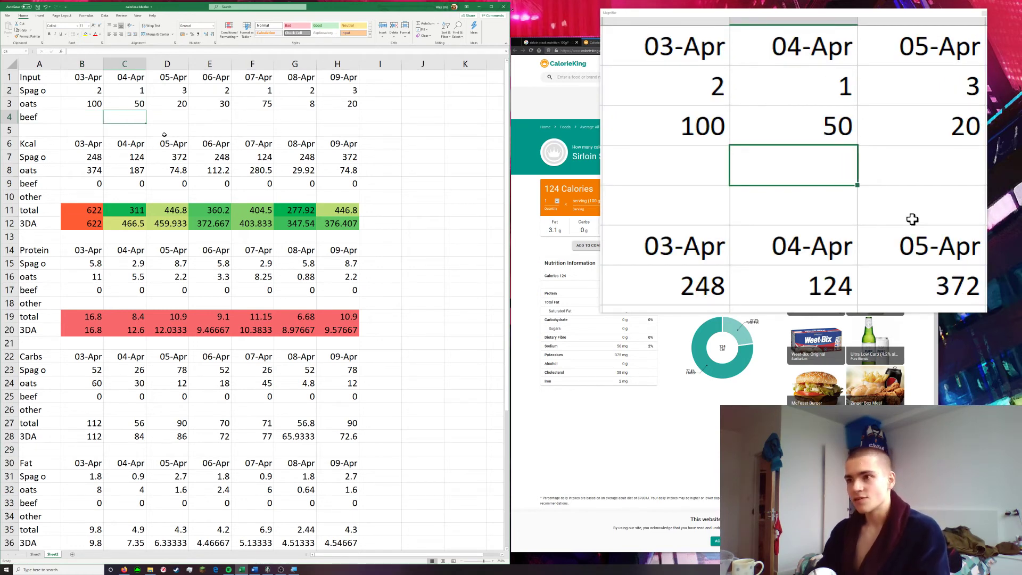
type("200")
key("Tab")
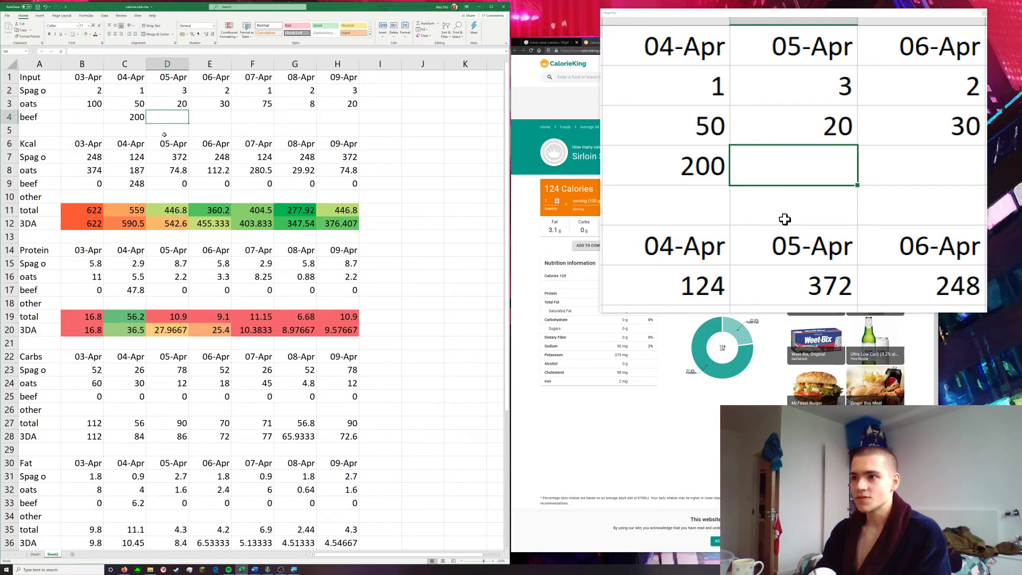
type("100")
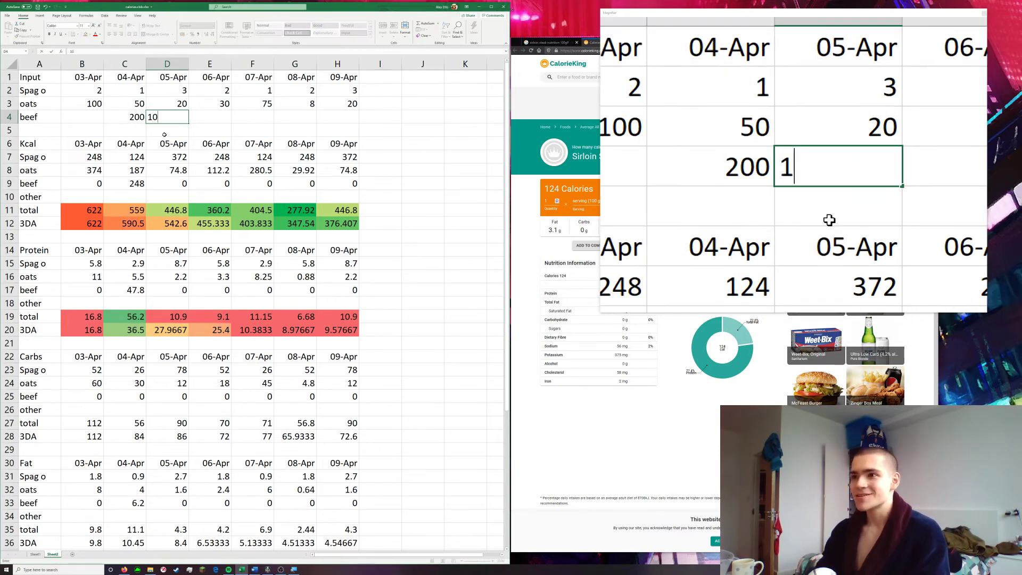
key("BackSpace")
key("BackSpace")
key("BackSpace")
type("50")
key("Tab")
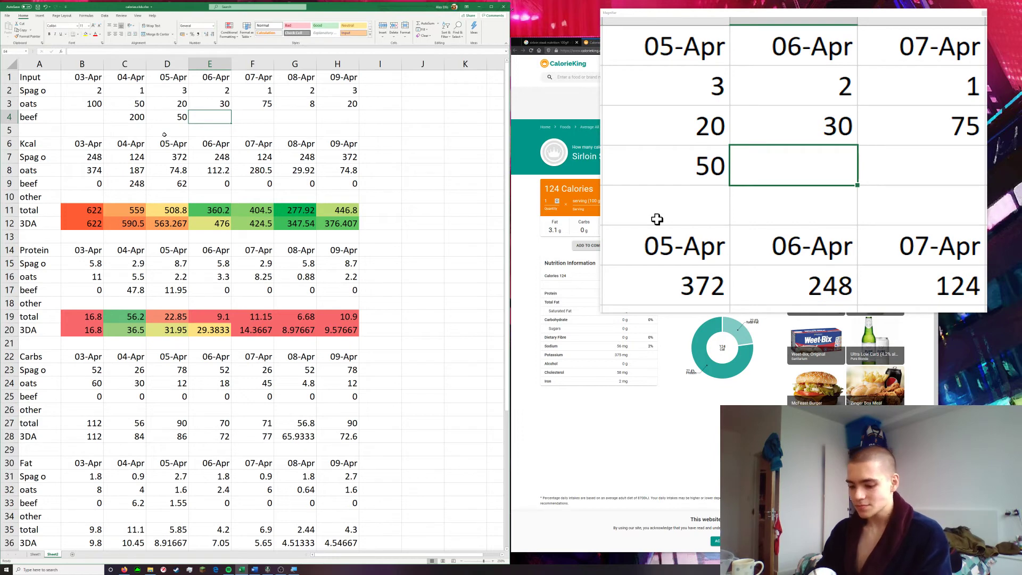
Enter the beef input amounts for 06-Apr to 09-Apr in E4:H4 as 20, 50, 200 and 200
type("20")
key("Tab")
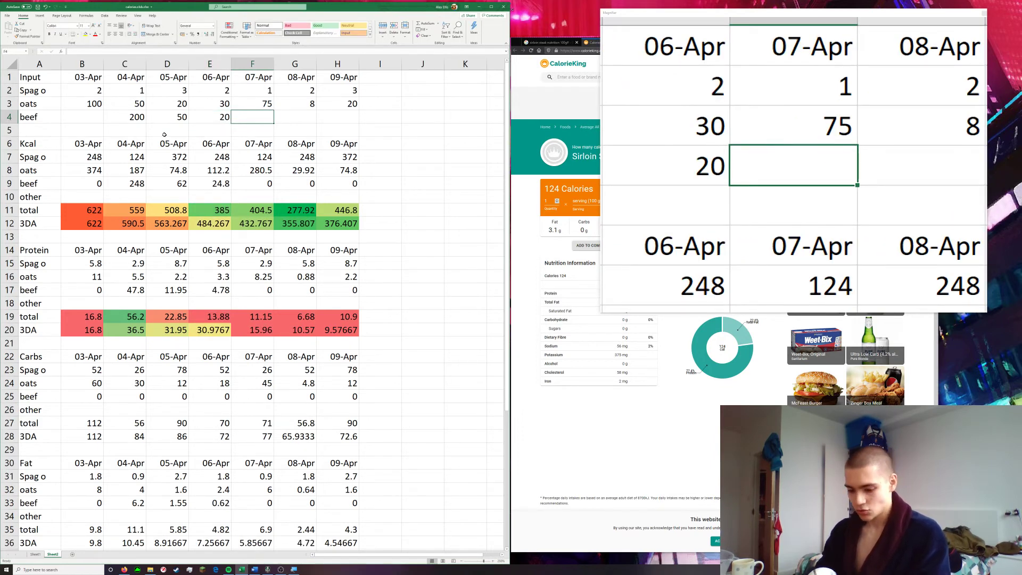
type("50")
key("Tab")
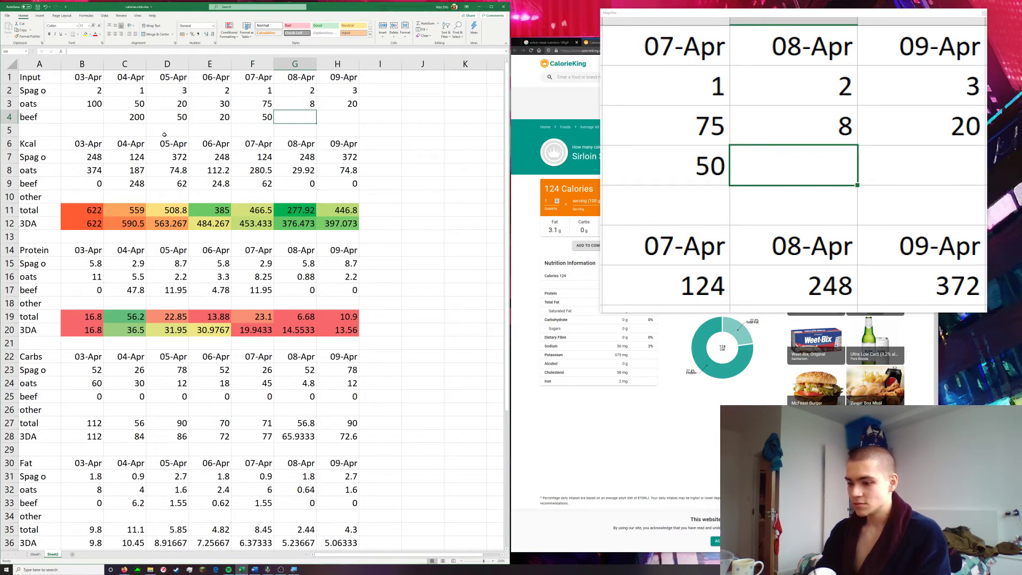
type("200")
key("Tab")
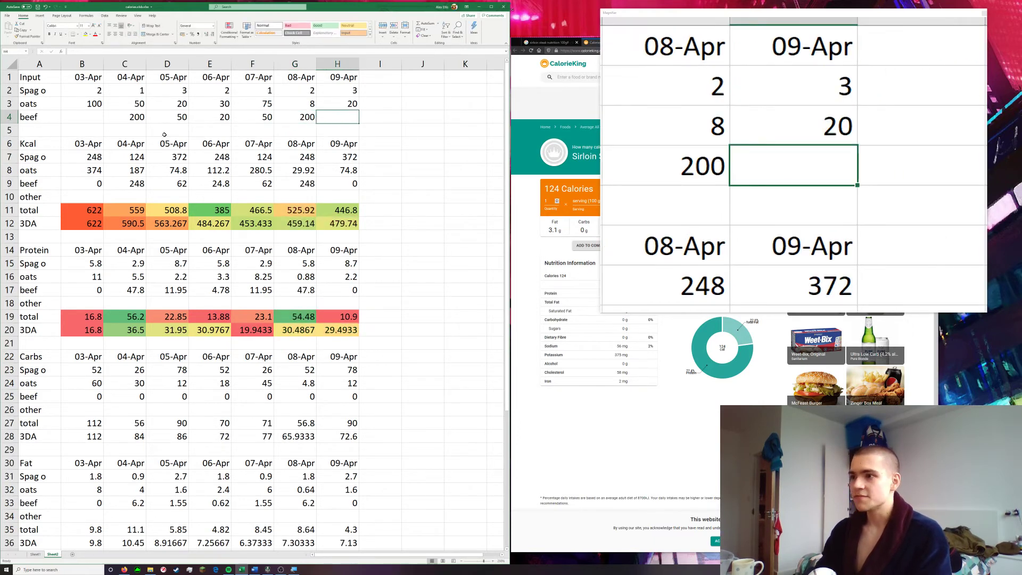
type("200")
key("Tab")
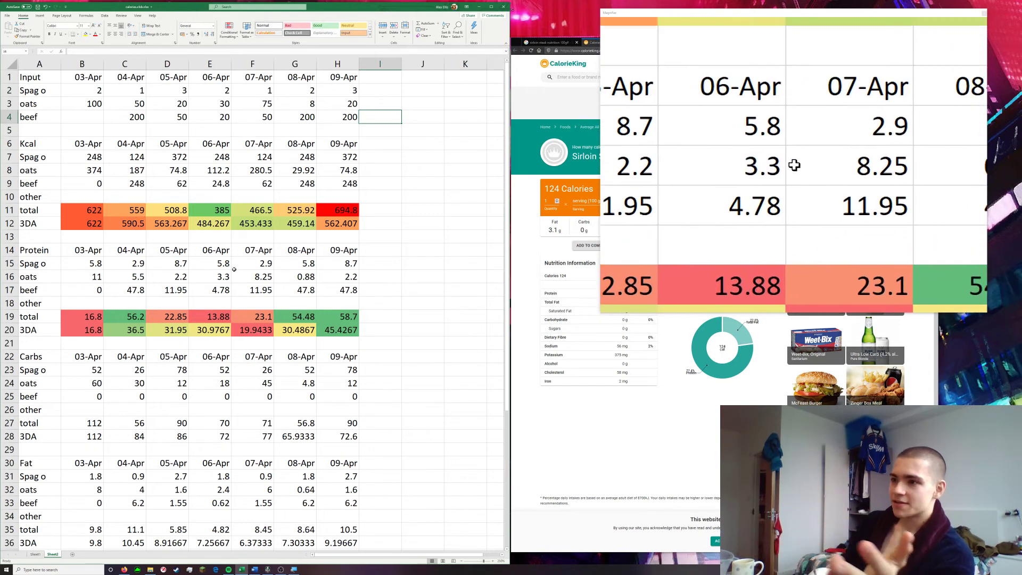
Examine the colour-coded total and 3DA rows of the Kcal and Protein sections and the values in the sections below
left_click(89, 210)
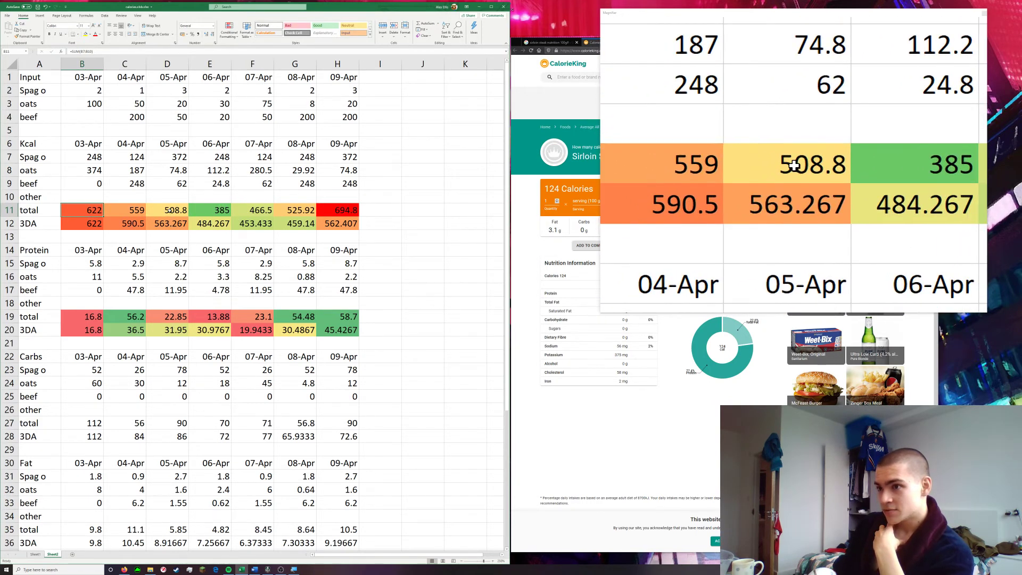
left_click(363, 224)
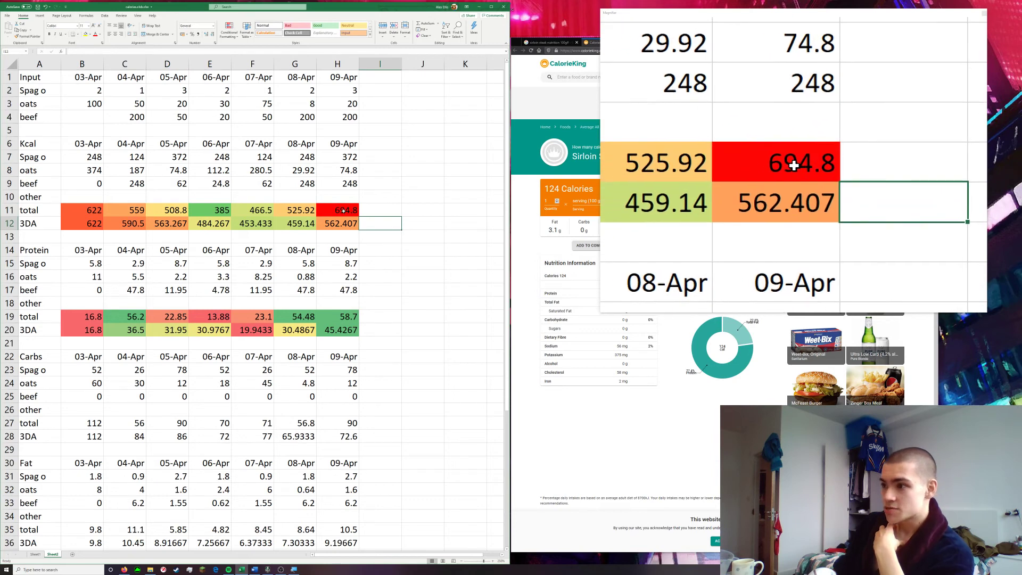
left_click(343, 211)
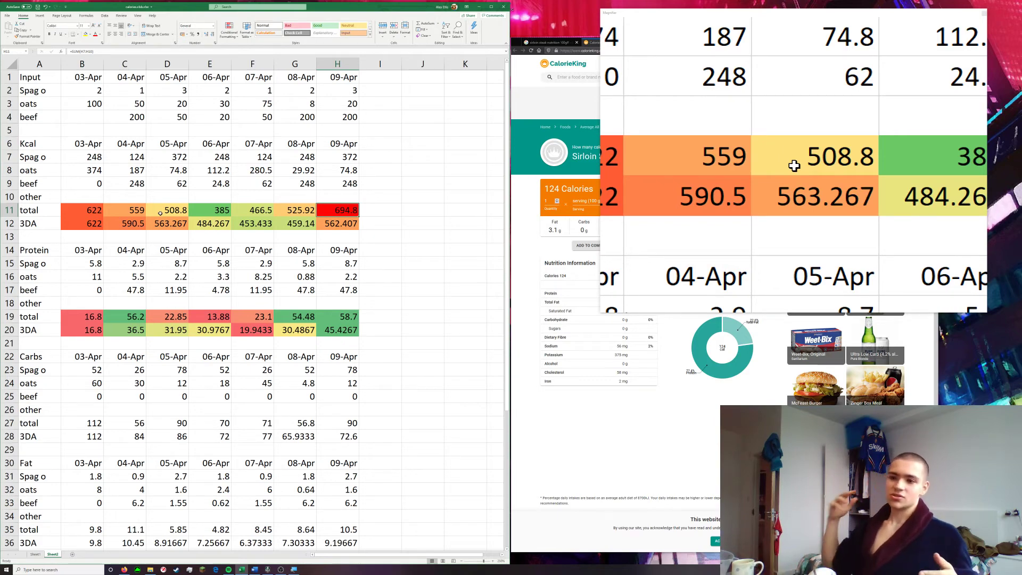
scroll(222, 300, "down", 5)
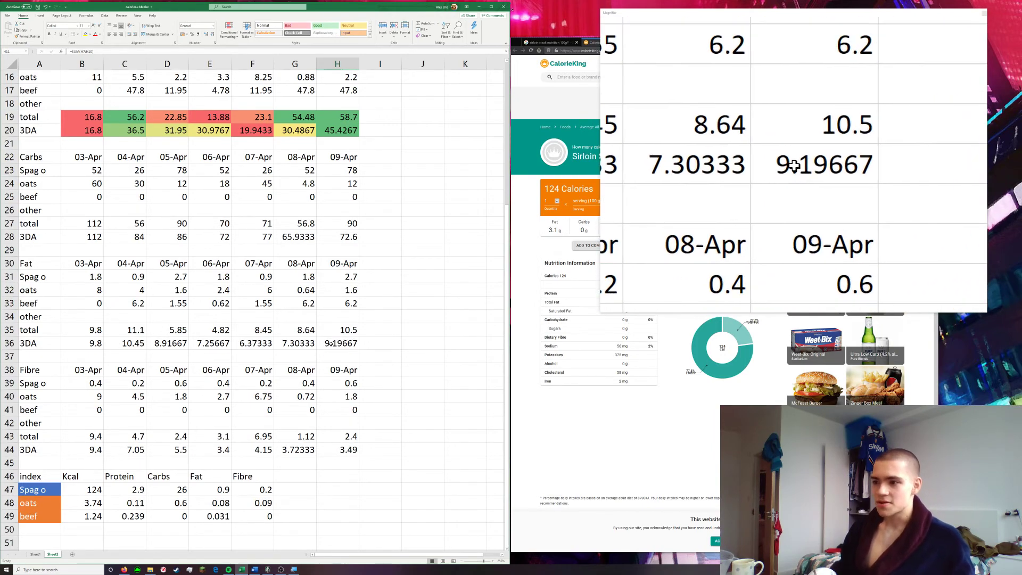
scroll(330, 344, "up", 5)
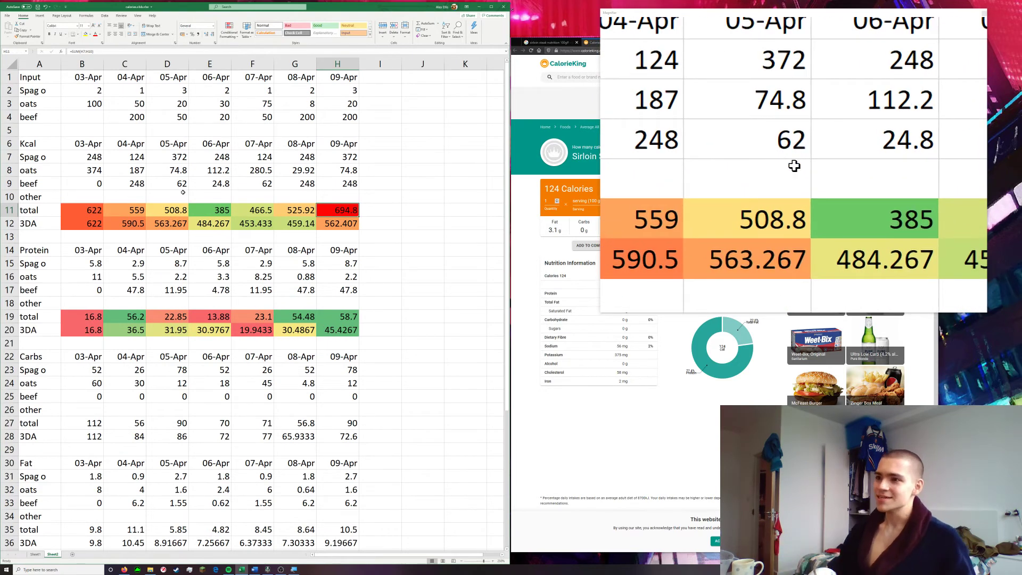
left_click_drag(76, 315, 339, 331)
left_click(438, 340)
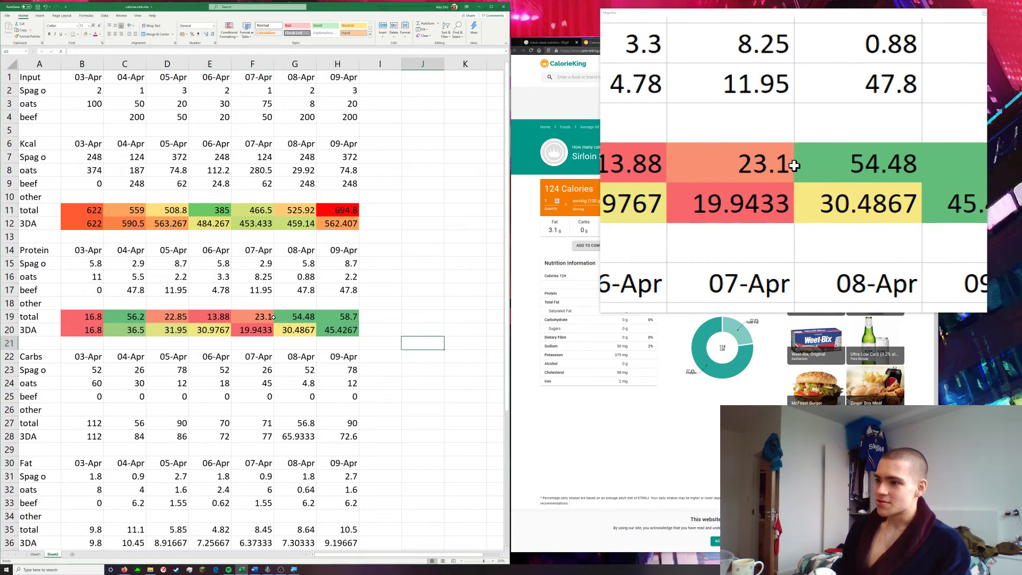
left_click(294, 316)
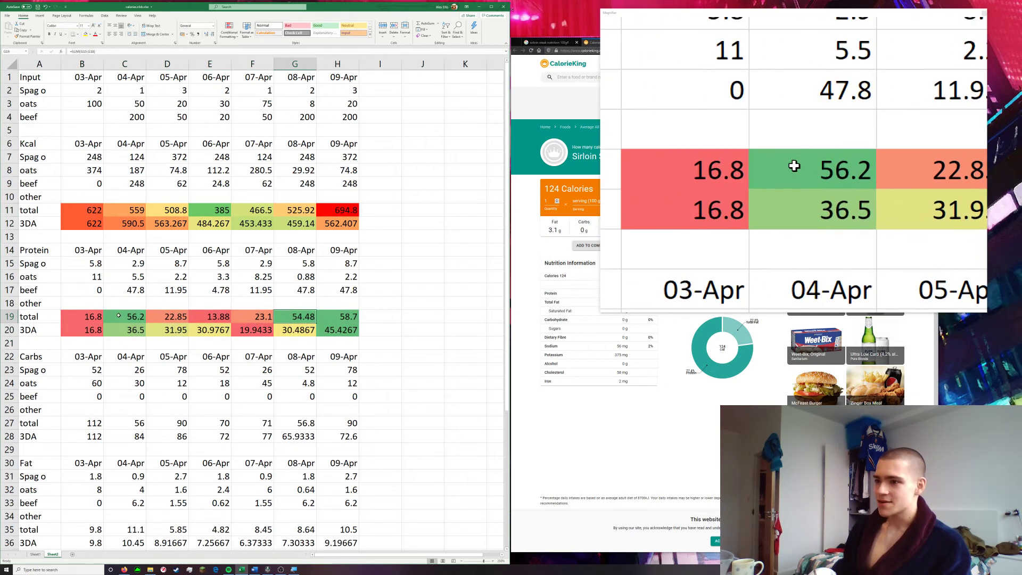
left_click(423, 369)
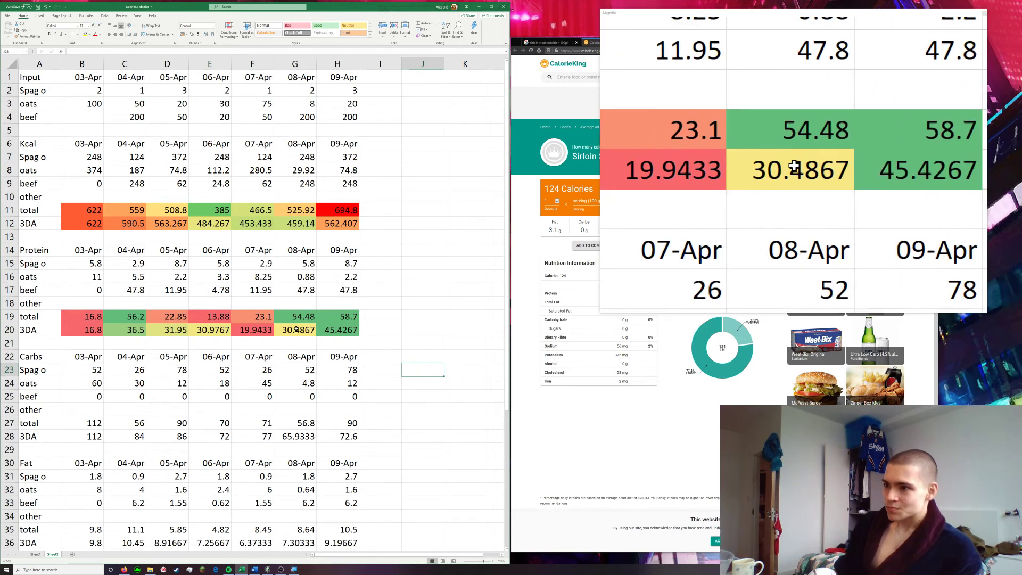
Set the beef input for 06-Apr in E4 to 100
left_click(219, 118)
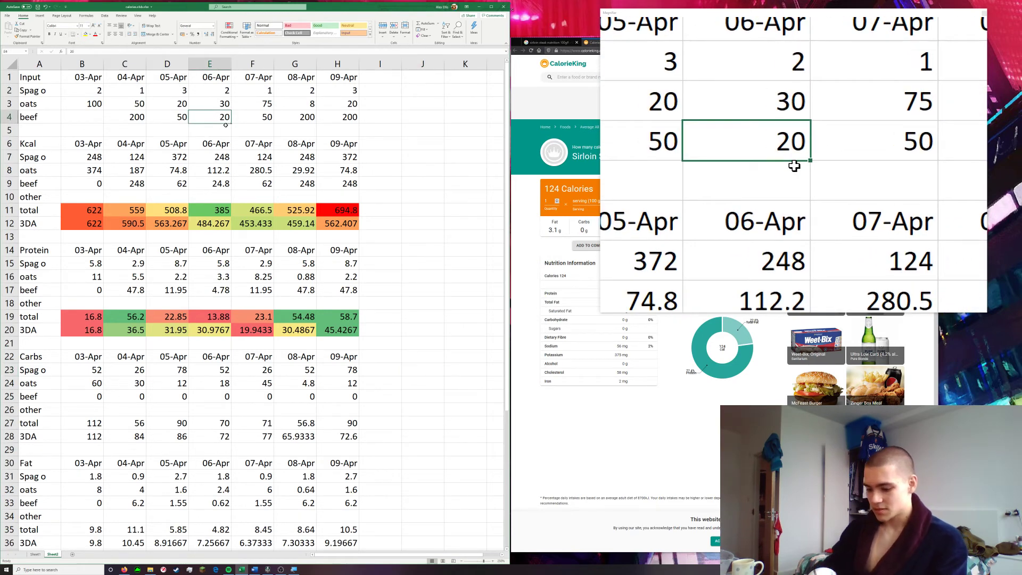
type("100")
key("Return")
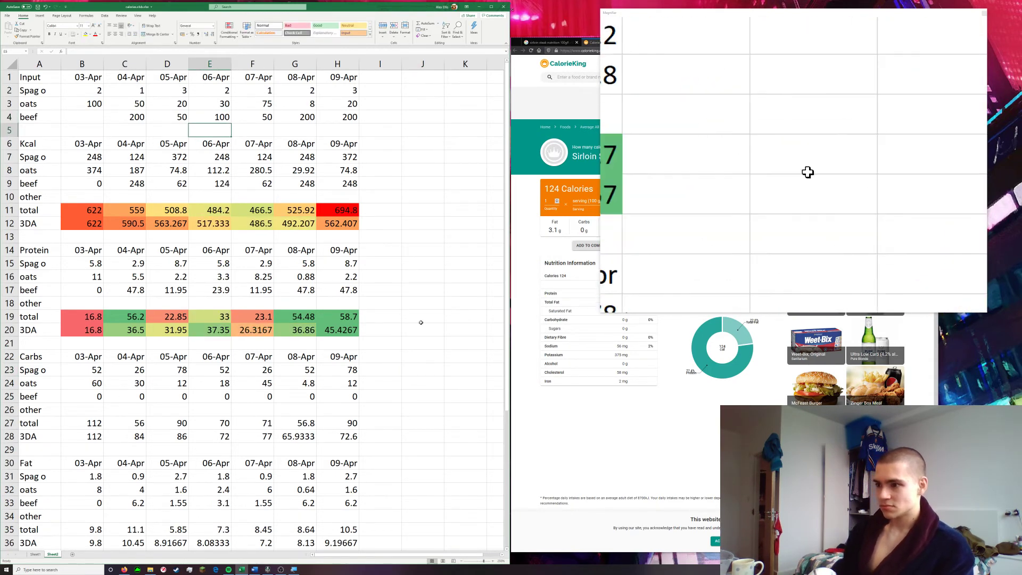
left_click(426, 351)
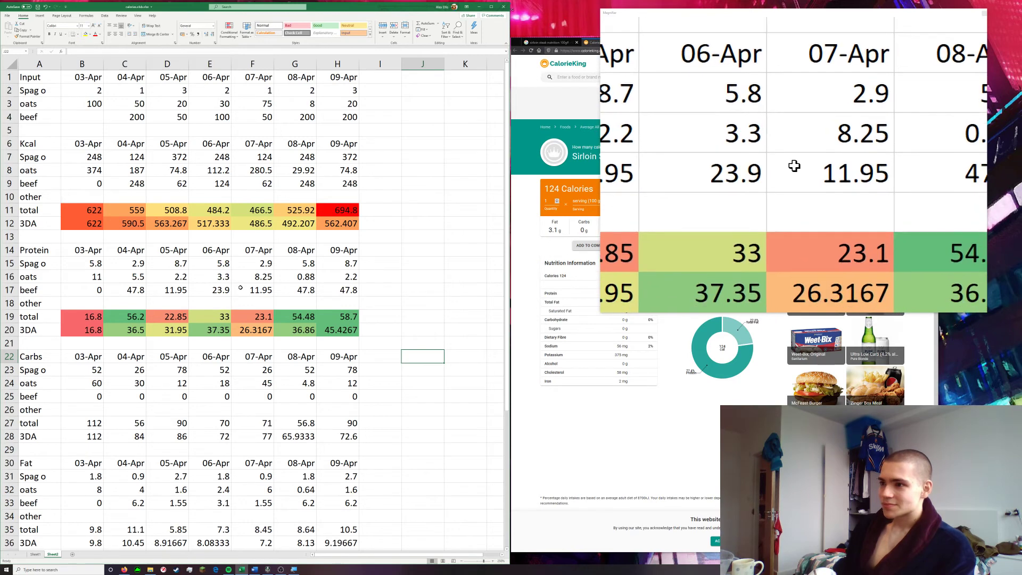
Examine the daily protein totals in row 19 from 03-Apr to 09-Apr and the 3DA value for 09-Apr
left_click(95, 317)
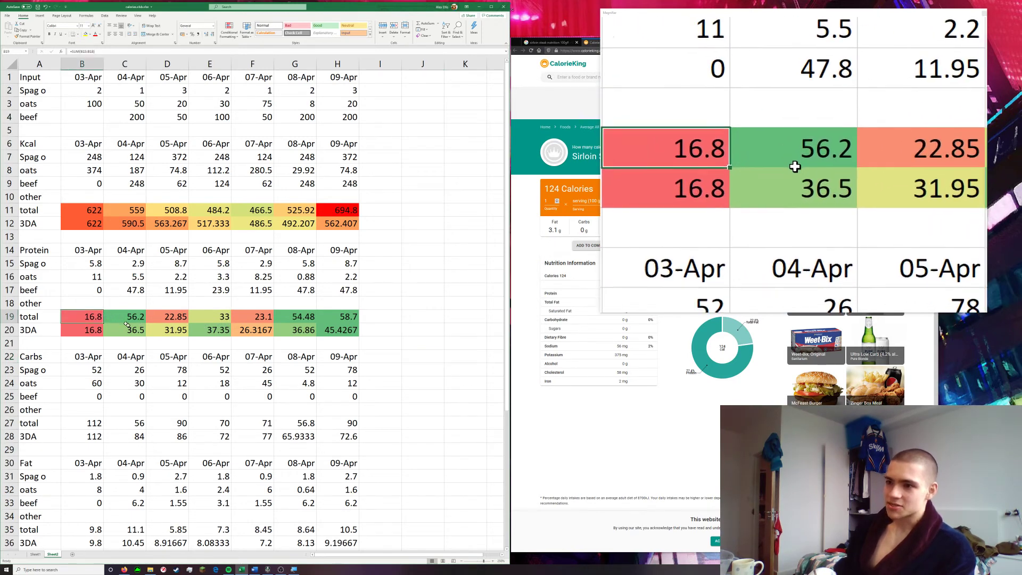
left_click(135, 318)
left_click(165, 316)
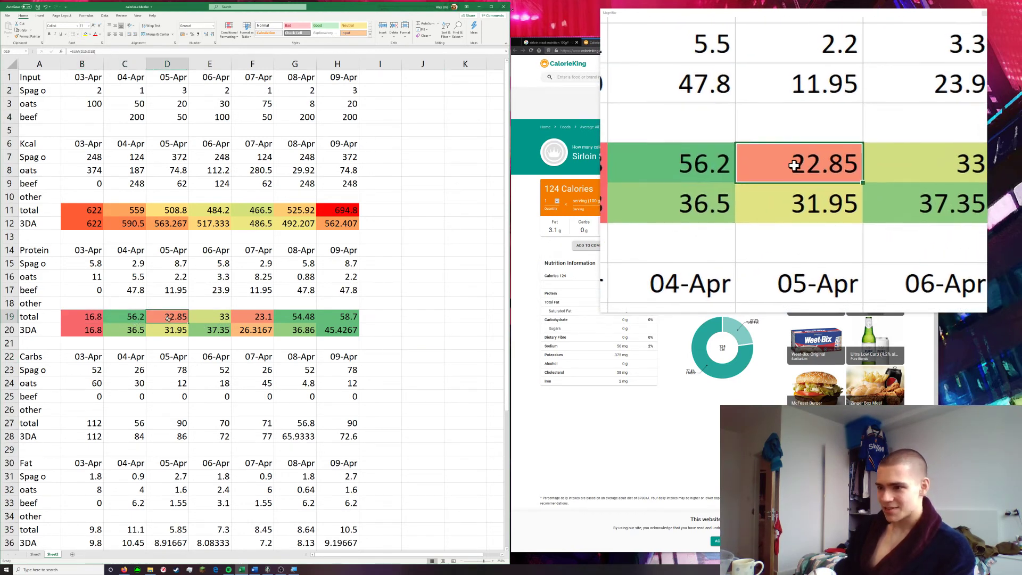
left_click(219, 318)
left_click(263, 321)
left_click(312, 318)
left_click(335, 321)
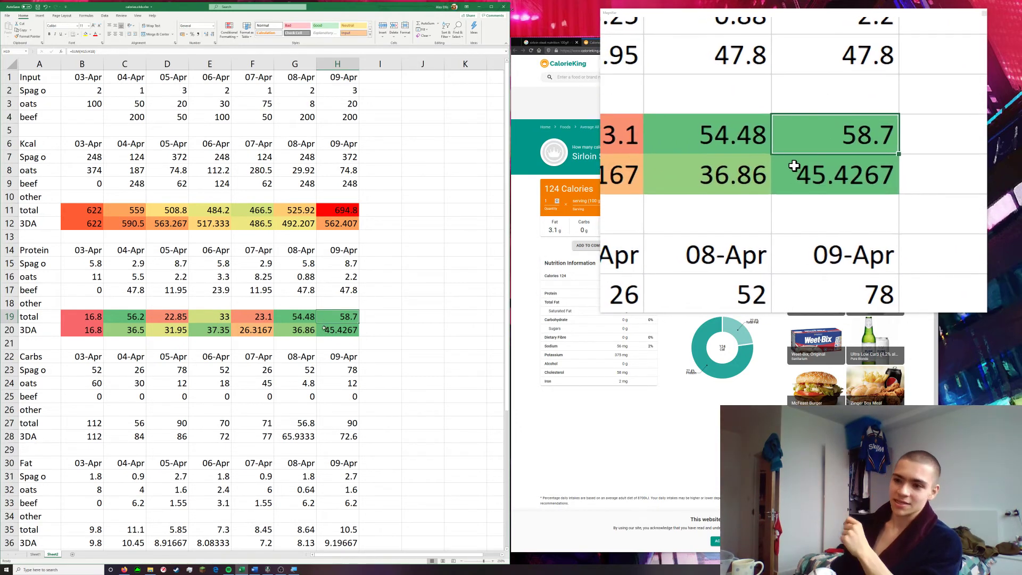
left_click(332, 330)
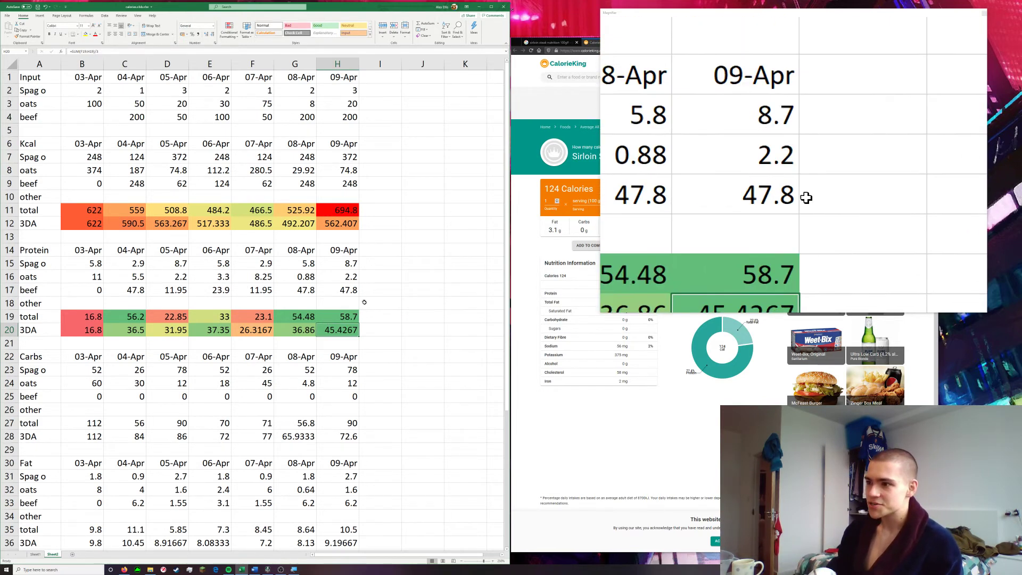
left_click(408, 342)
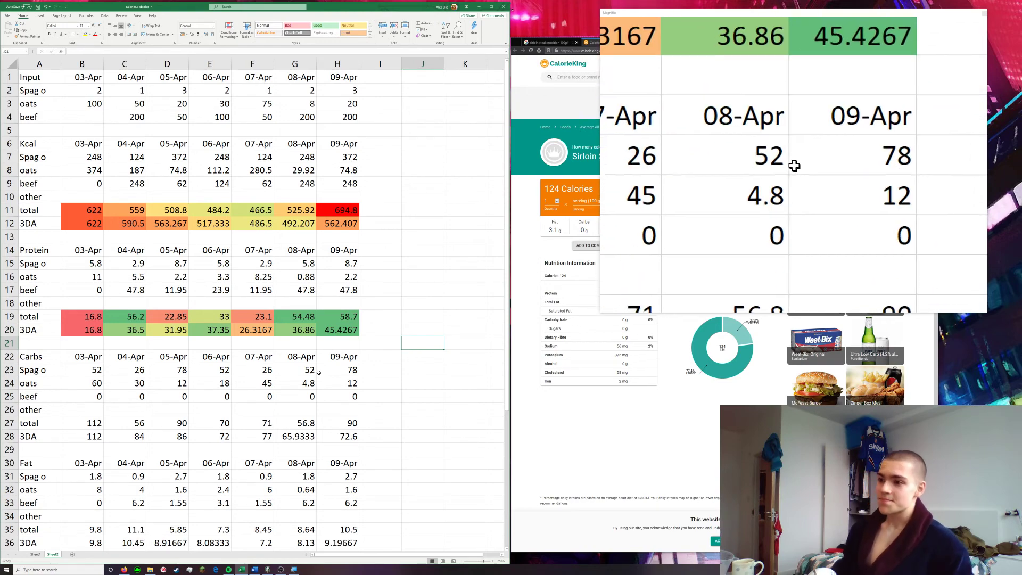
scroll(319, 362, "down", 3)
scroll(319, 350, "up", 3)
scroll(362, 367, "right", 1)
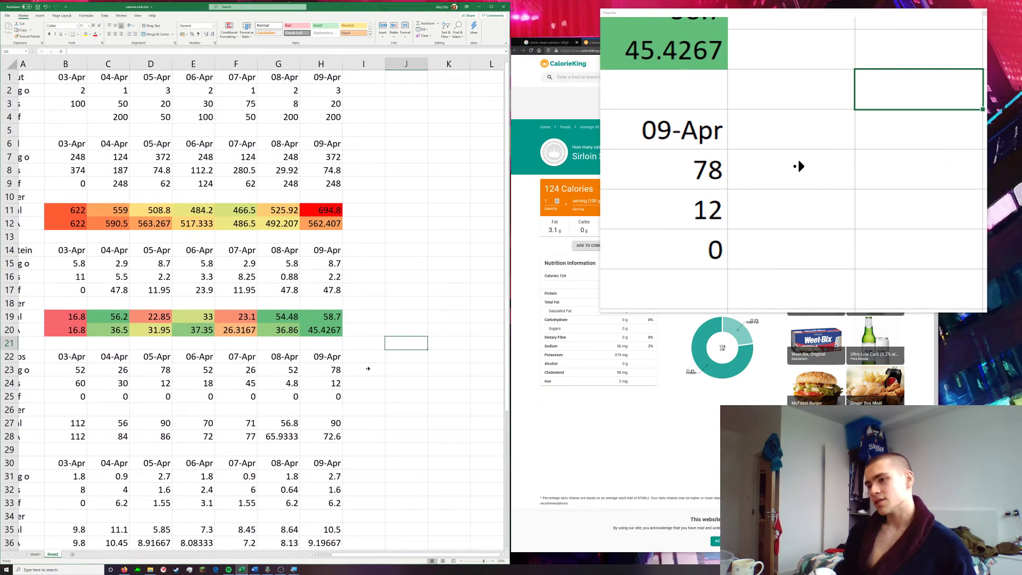
scroll(367, 369, "right", 2)
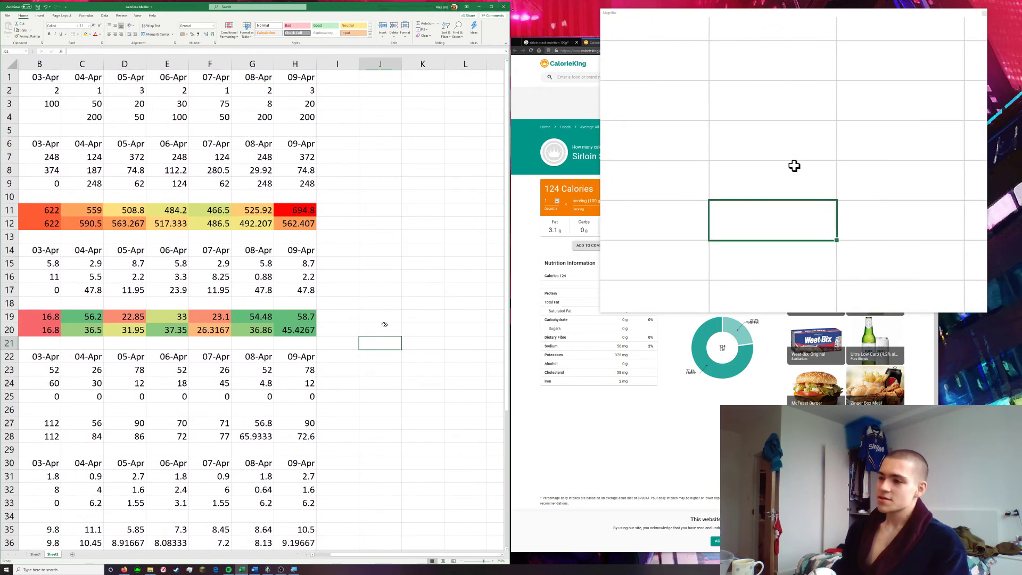
scroll(319, 320, "left", 2)
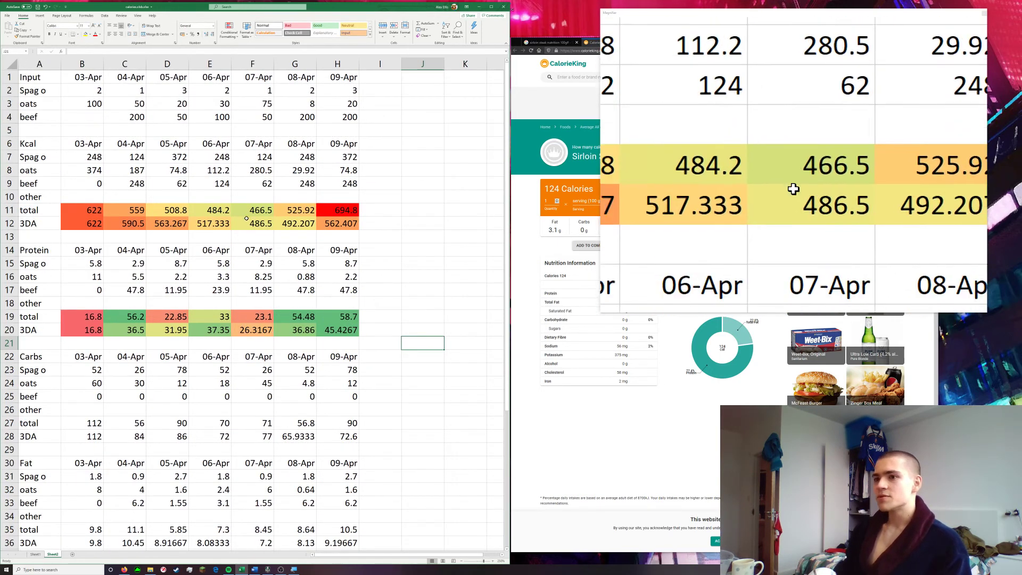
Label A51 below the index table "weight" and enter 6 in B51
scroll(238, 328, "down", 9)
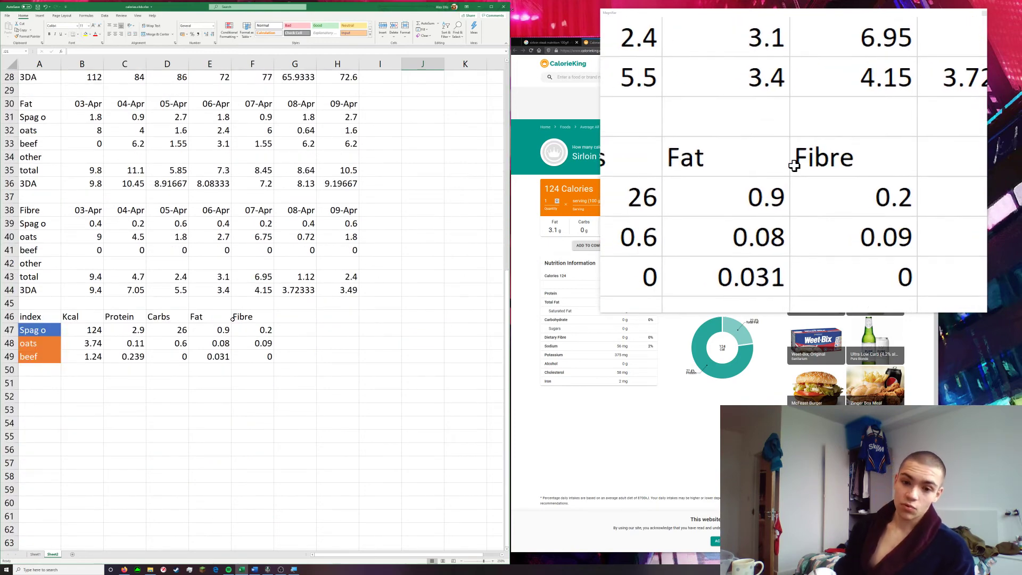
left_click(50, 384)
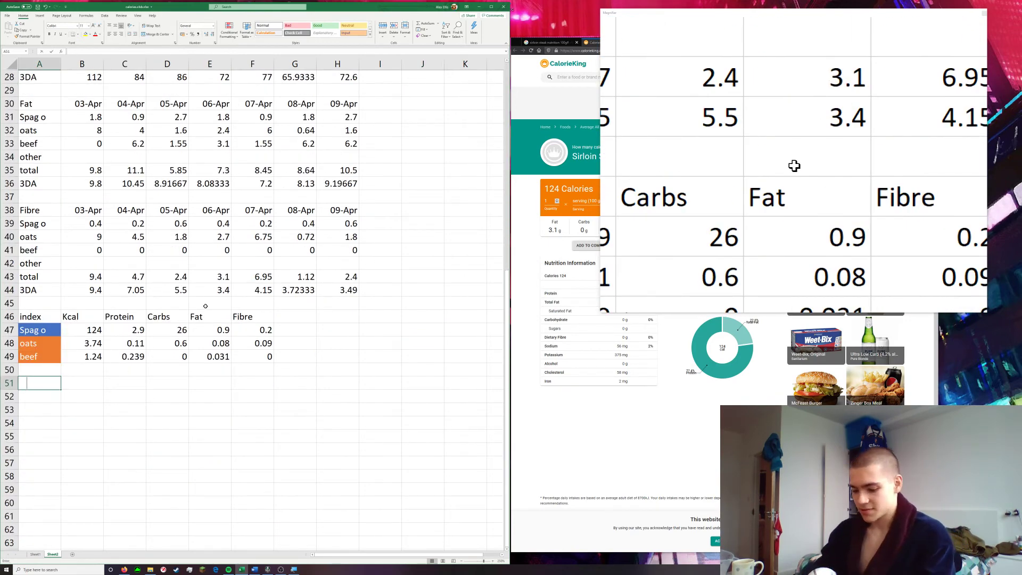
type("weight")
key("Tab")
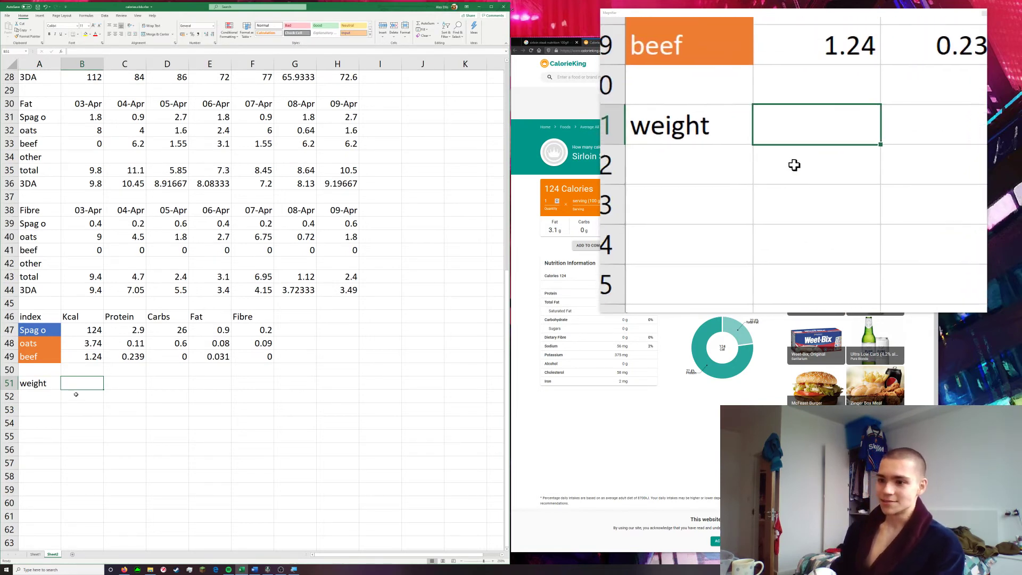
type("60")
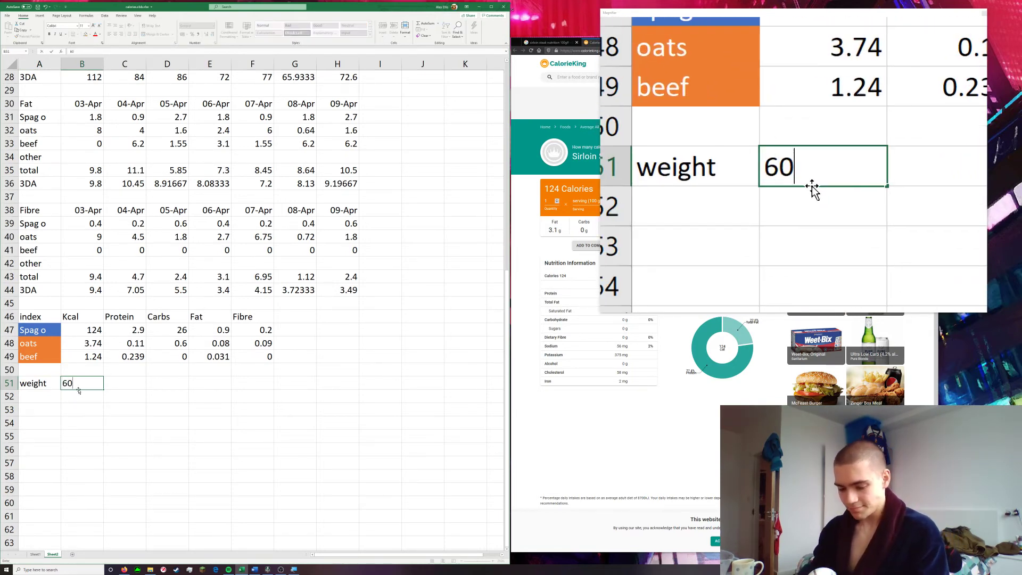
key("BackSpace")
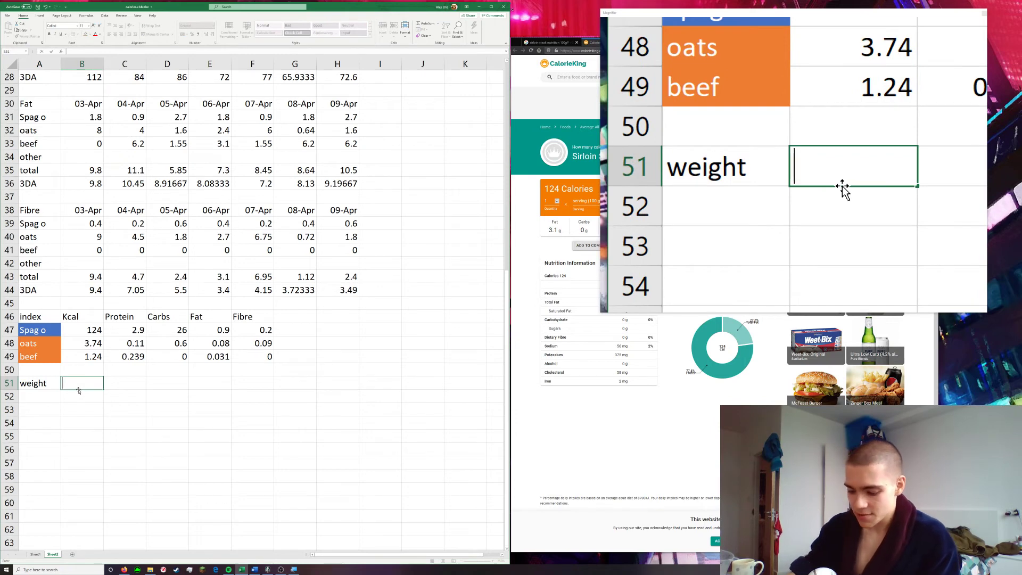
type("6")
key("Tab")
Continue the weight row with 7, 8 and 7.5 in C51:E51
type("7")
key("Tab")
type("8")
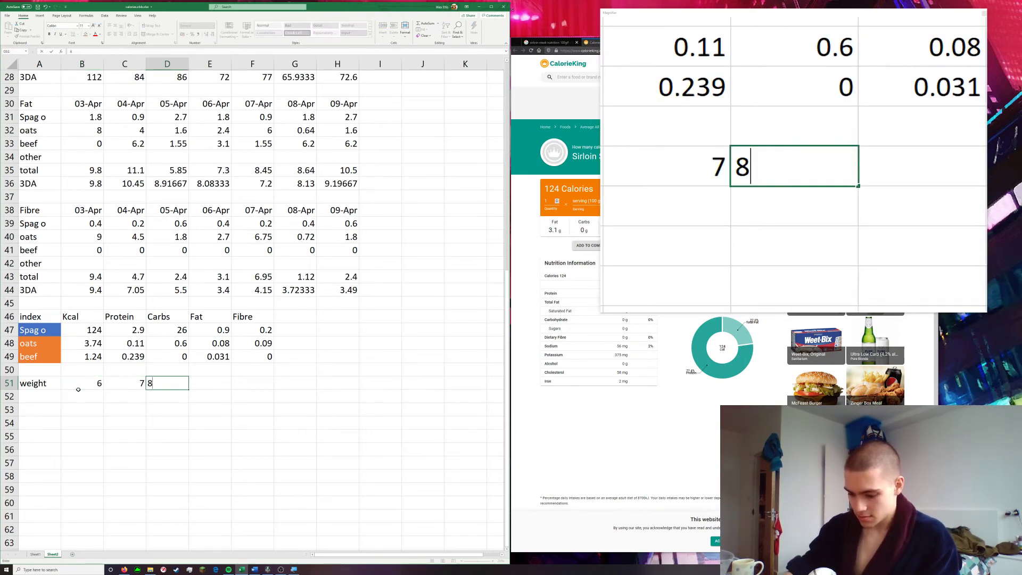
key("Tab")
type("7.5")
key("Tab")
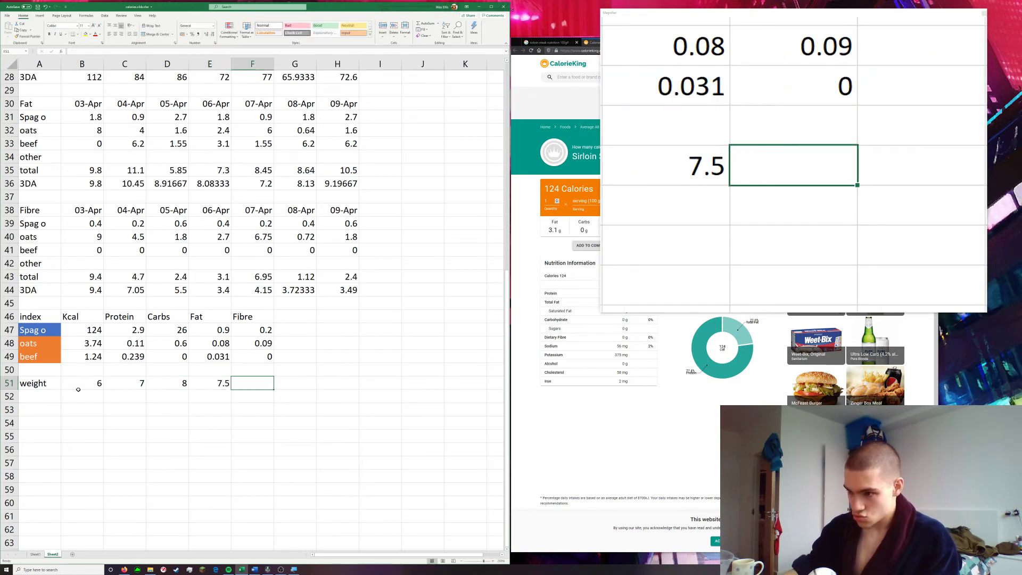
Complete the weight row with 5, 6.5 and 6 in F51:H51
type("5")
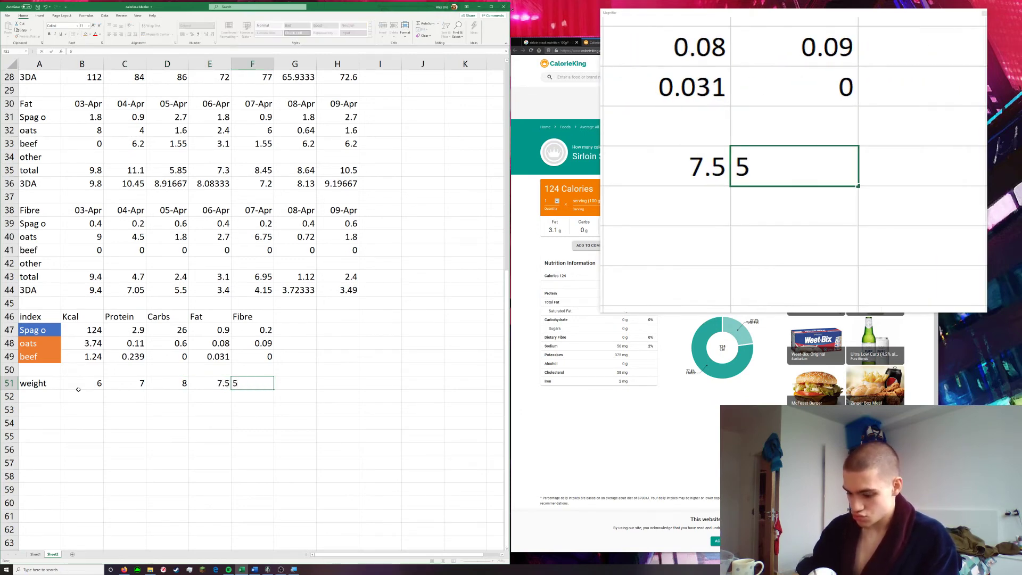
key("Tab")
type("6.")
key("Tab")
type("6")
key("Tab")
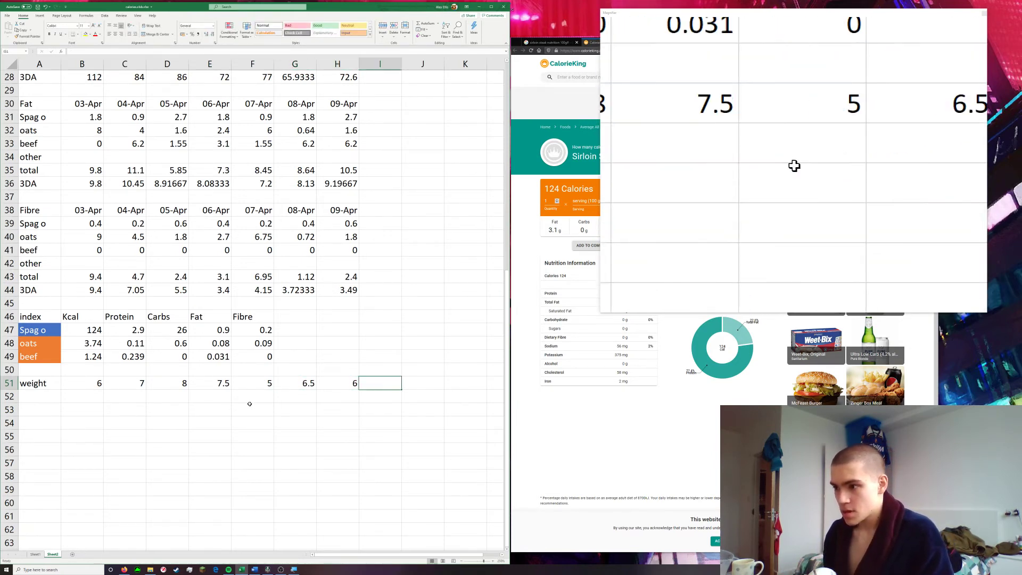
Copy the Fat section's 3DA formulas from B36:H36 into B52:H52 below the weight row
scroll(208, 289, "up", 2)
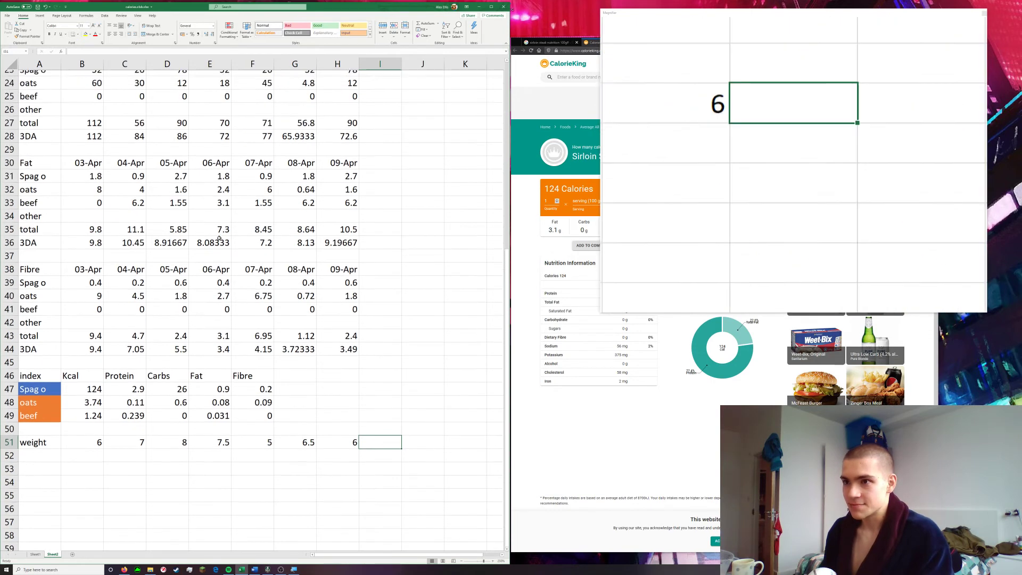
left_click_drag(91, 263, 328, 260)
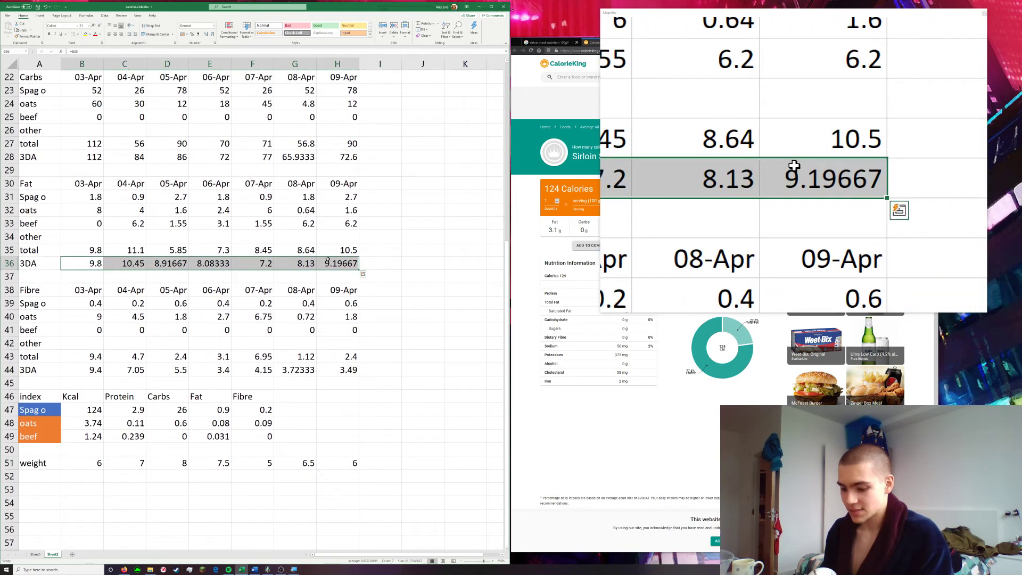
key("ctrl+c")
left_click(96, 477)
key("ctrl+v")
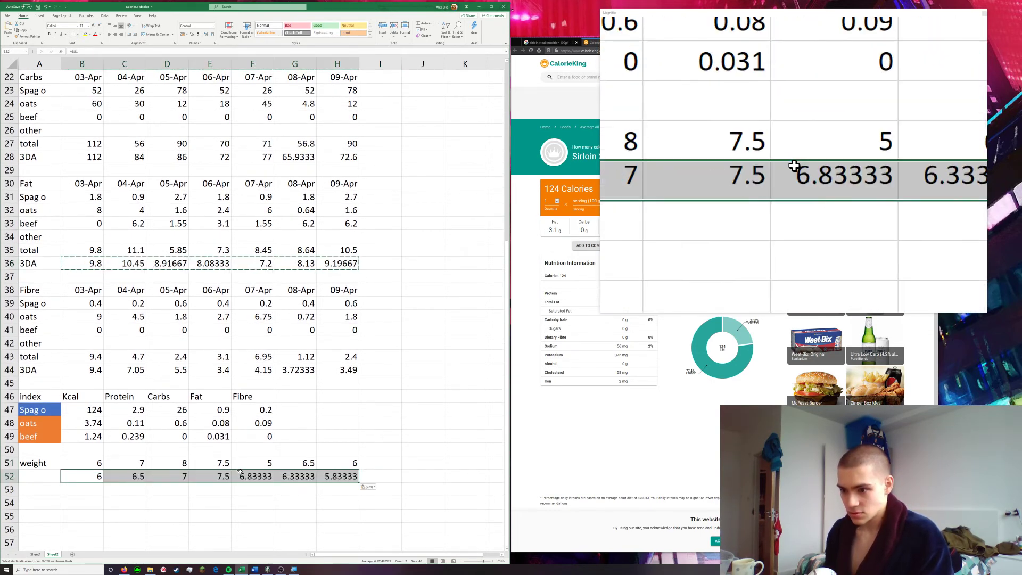
left_click(408, 453)
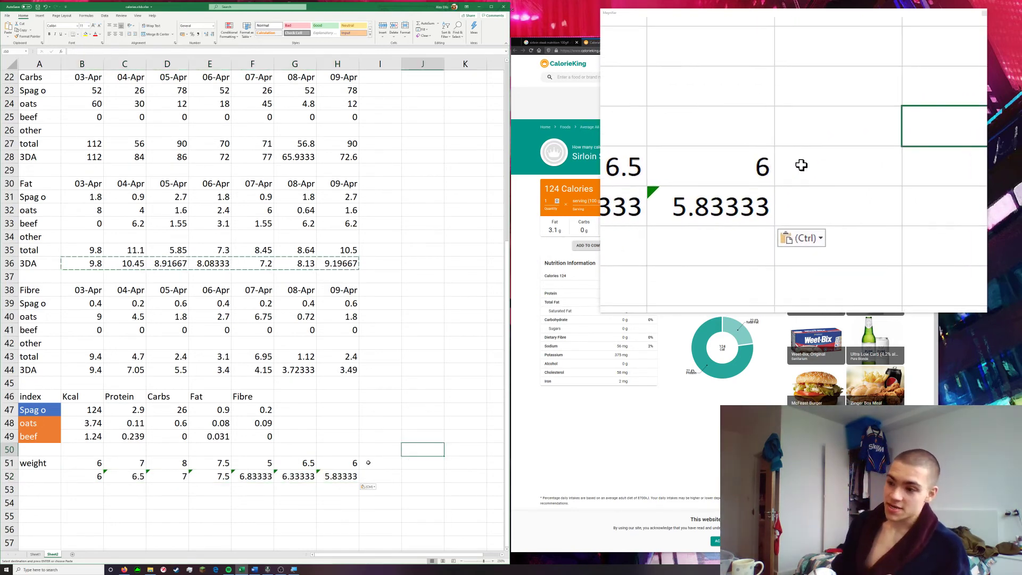
Label the row below weight "3DA" in A52
left_click(29, 476)
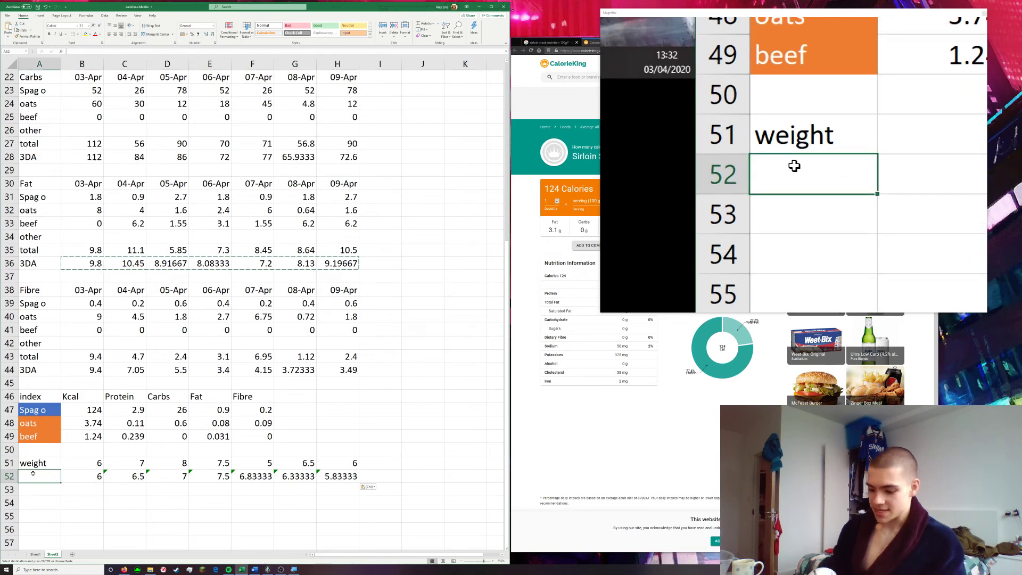
type("7")
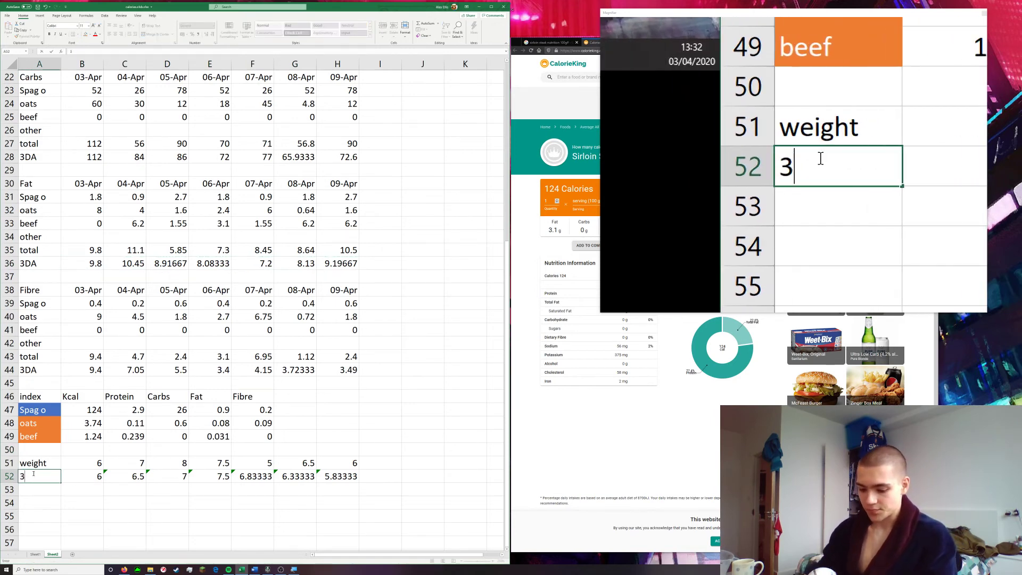
type("DA")
key("Return")
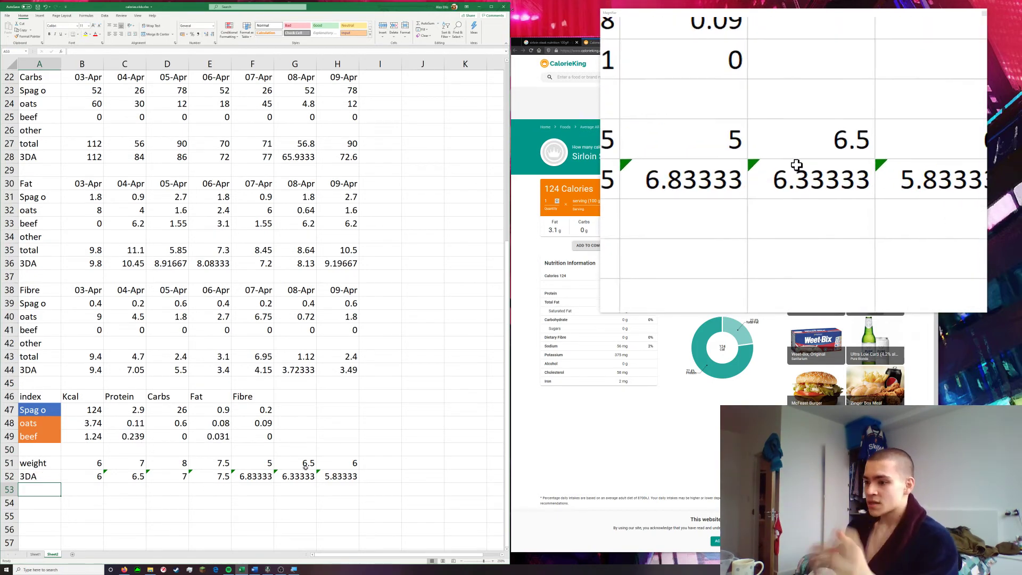
Insert a Line with Markers chart of the weight 3DA values in B52:H52 and move it down clear of the Fat section
left_click_drag(152, 471, 91, 473)
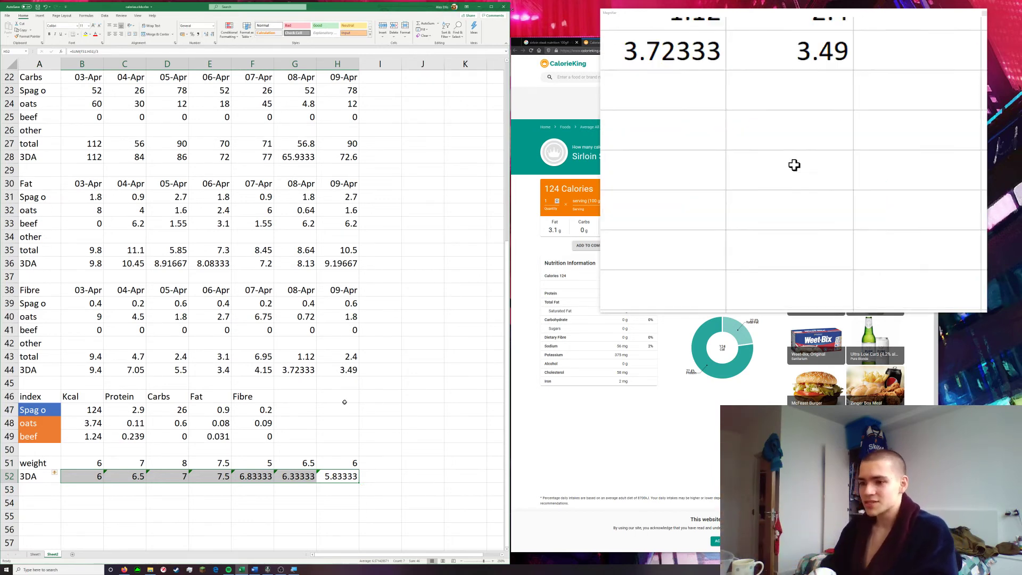
left_click(386, 479)
left_click_drag(350, 476, 82, 472)
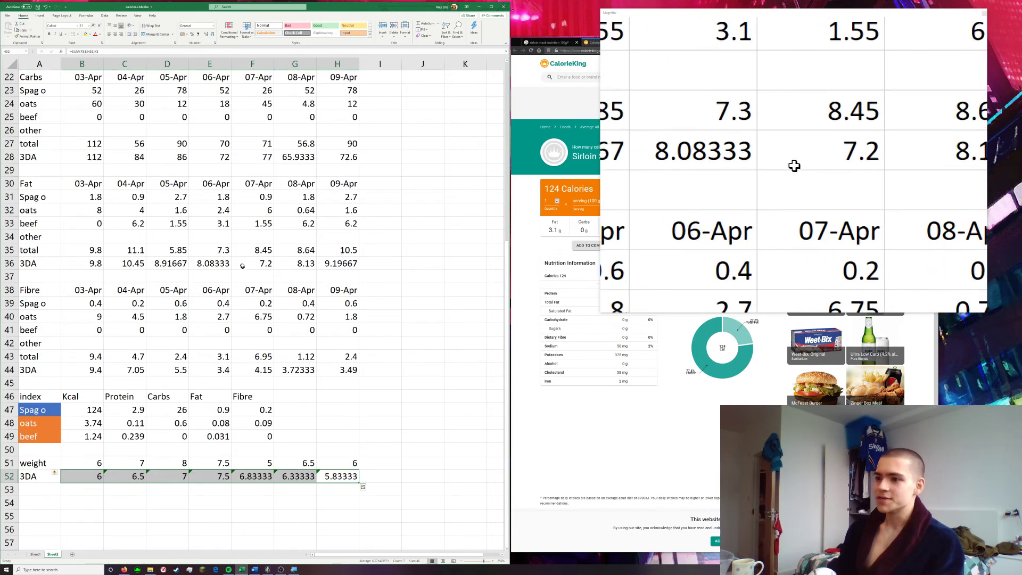
scroll(242, 266, "up", 7)
scroll(173, 240, "down", 5)
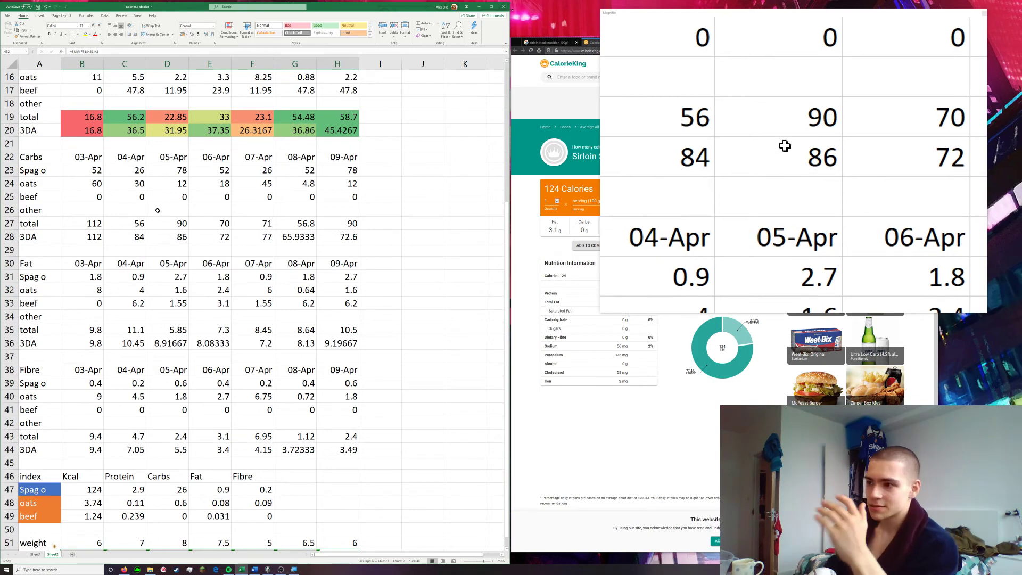
scroll(168, 231, "down", 3)
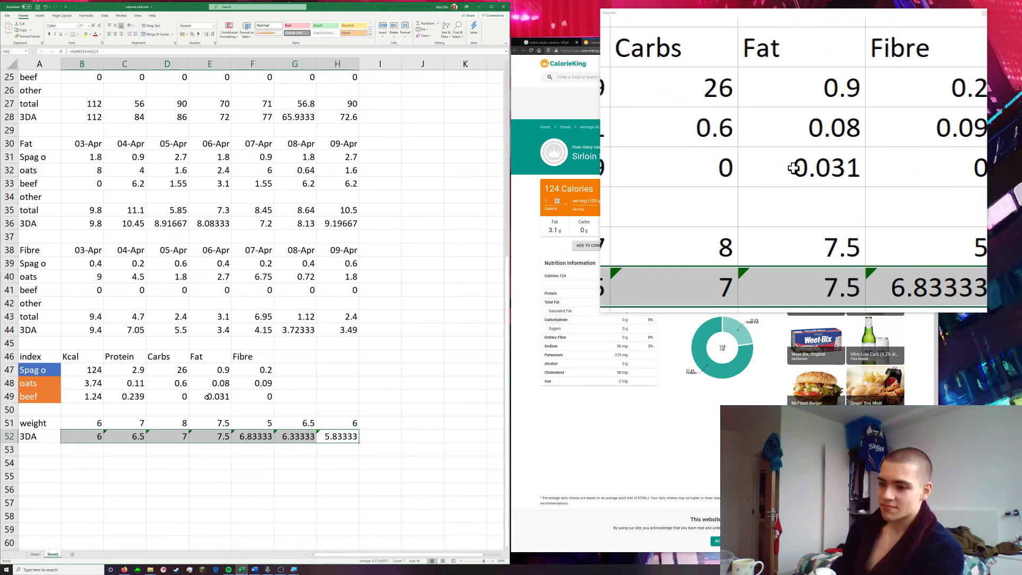
scroll(181, 410, "up", 1)
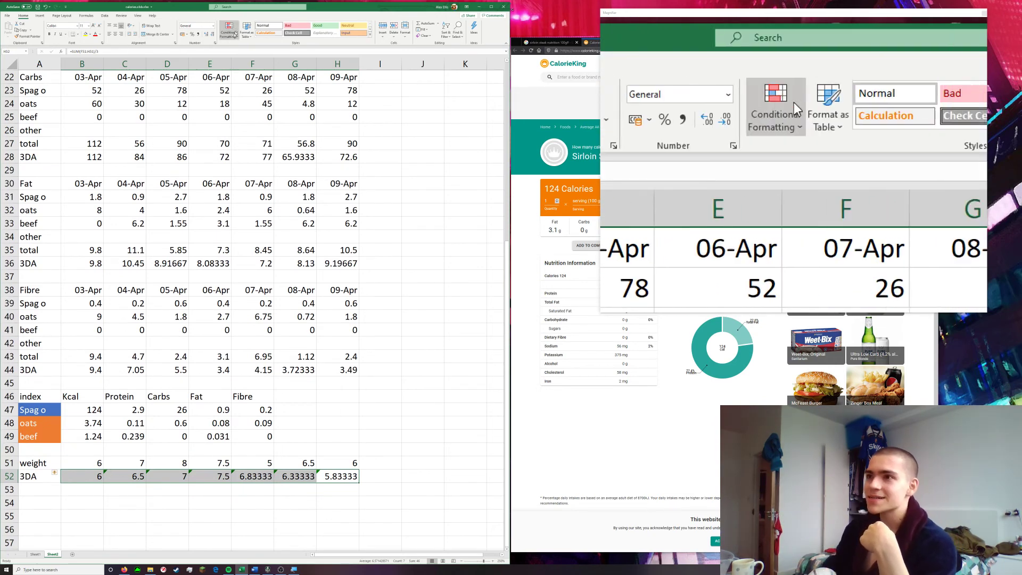
left_click(39, 16)
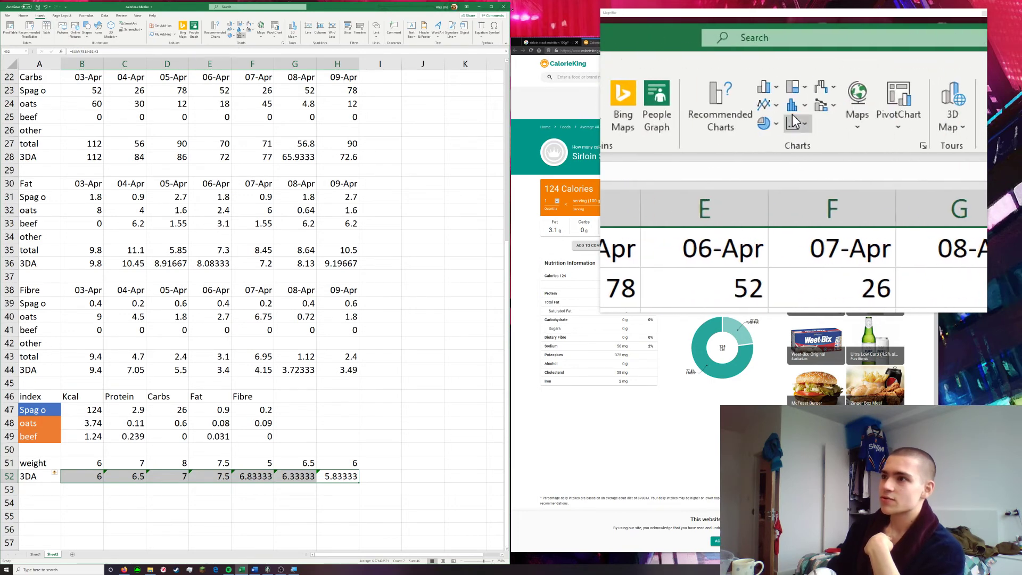
left_click(232, 30)
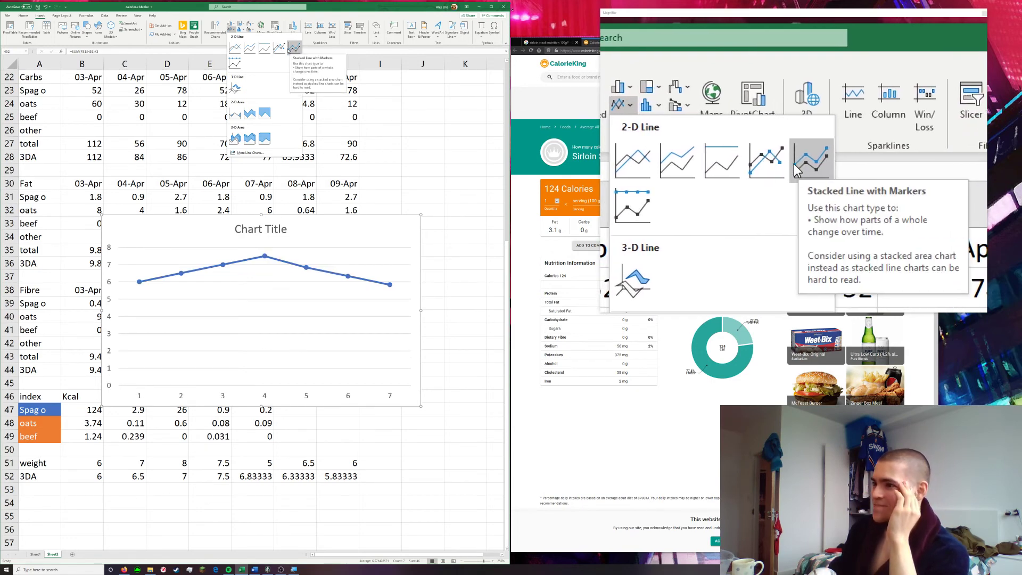
left_click(279, 48)
left_click_drag(249, 216, 339, 348)
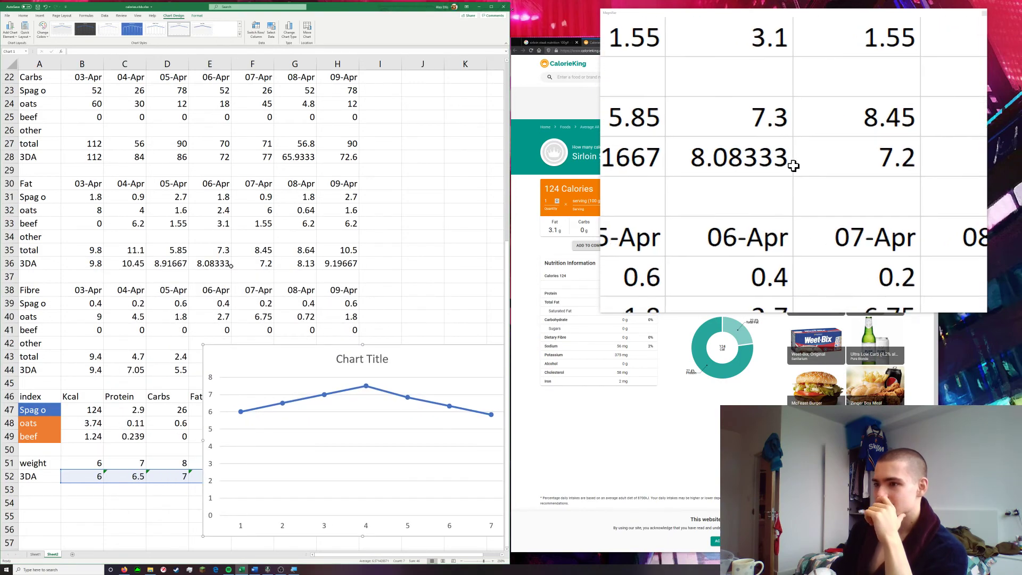
Insert a line chart with markers of the Kcal 3DA values in B12:H12 and place it directly above the weight chart
scroll(224, 267, "up", 5)
left_click(378, 223)
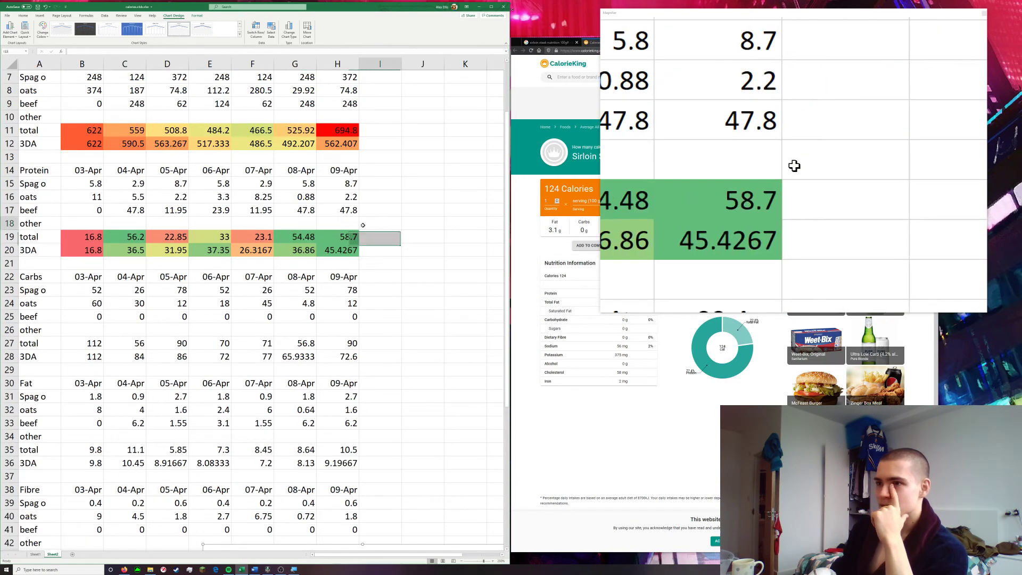
left_click_drag(73, 145, 341, 151)
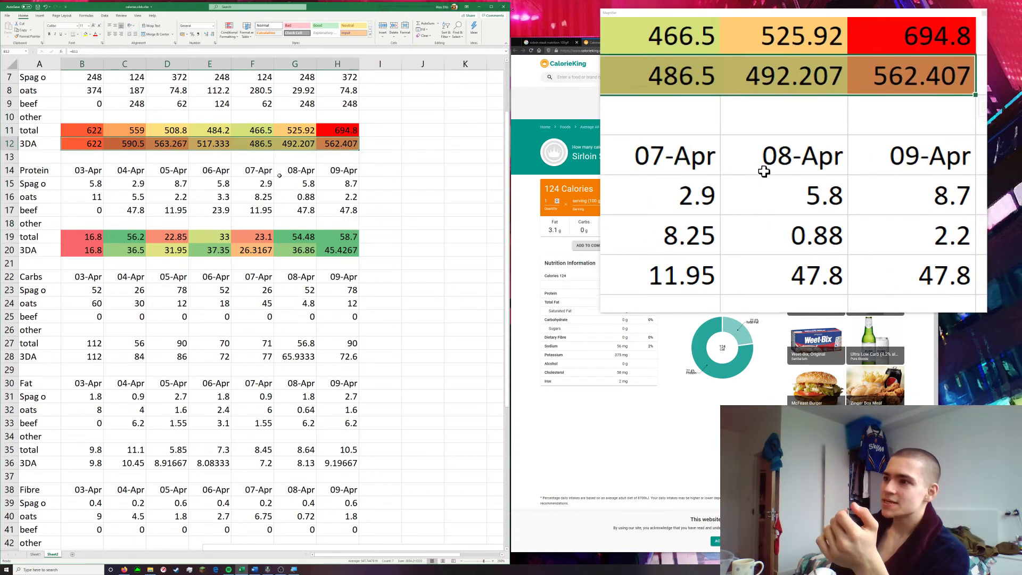
left_click(40, 15)
left_click(234, 30)
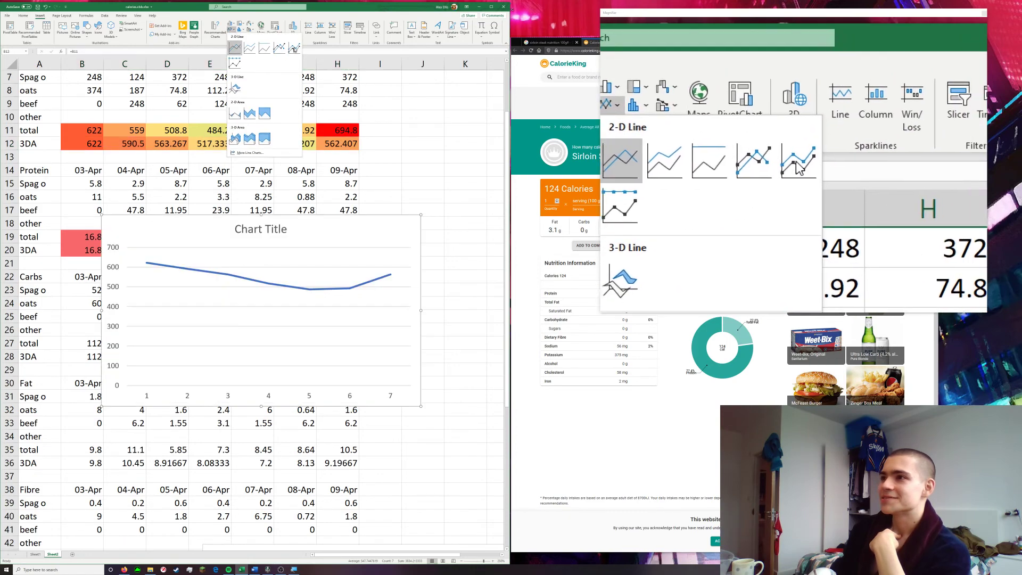
left_click(279, 47)
scroll(326, 183, "down", 2)
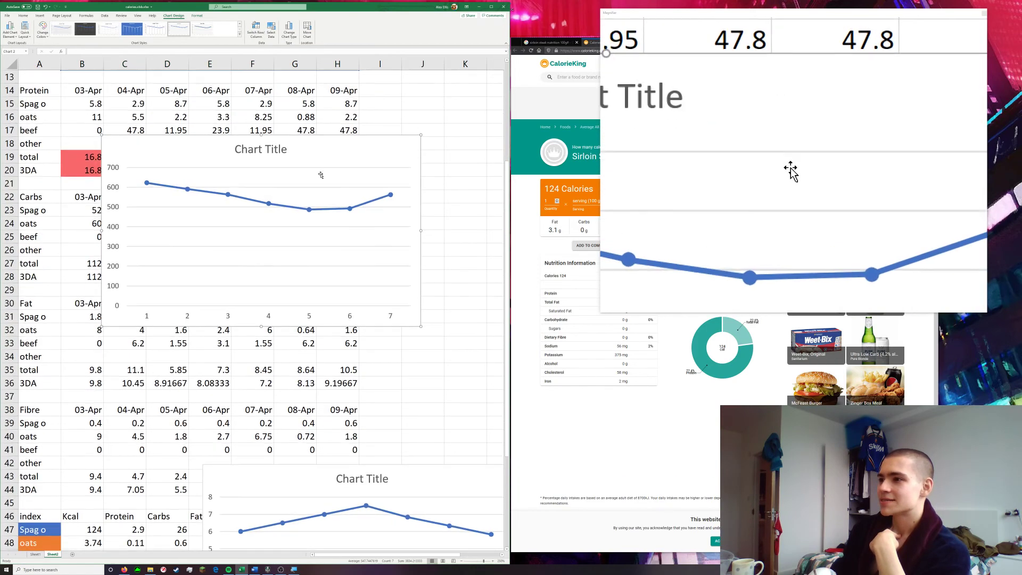
left_click_drag(325, 143, 429, 281)
scroll(346, 223, "down", 3)
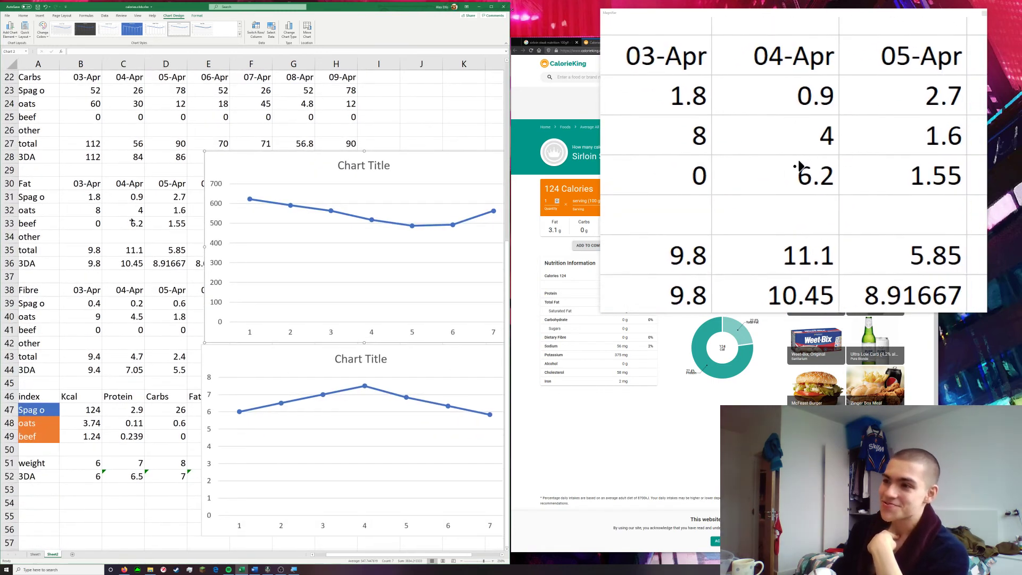
Delete the weight 3DA chart and the Kcal 3DA chart together
scroll(176, 219, "right", 2)
scroll(145, 220, "right", 1)
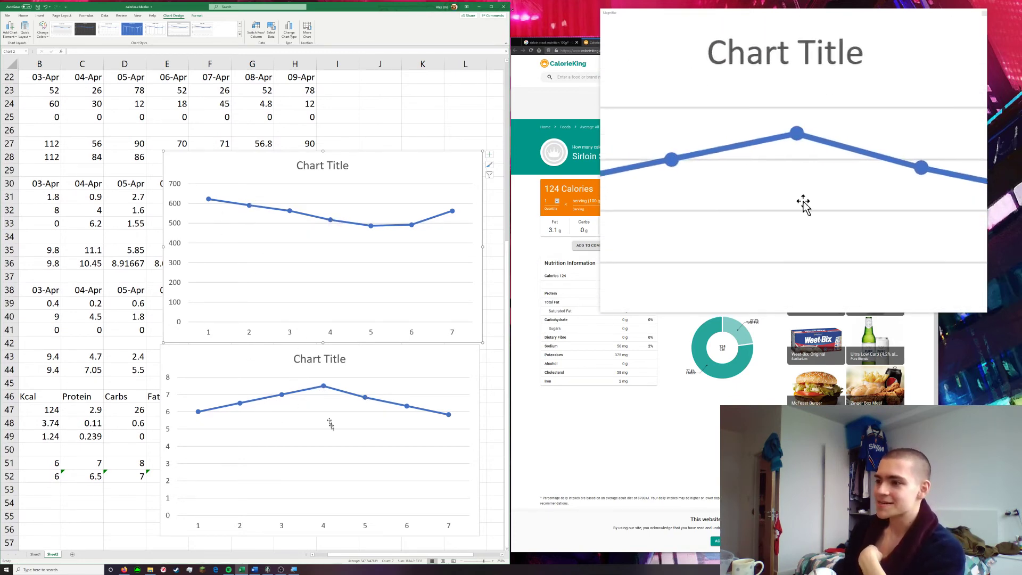
left_click(377, 358)
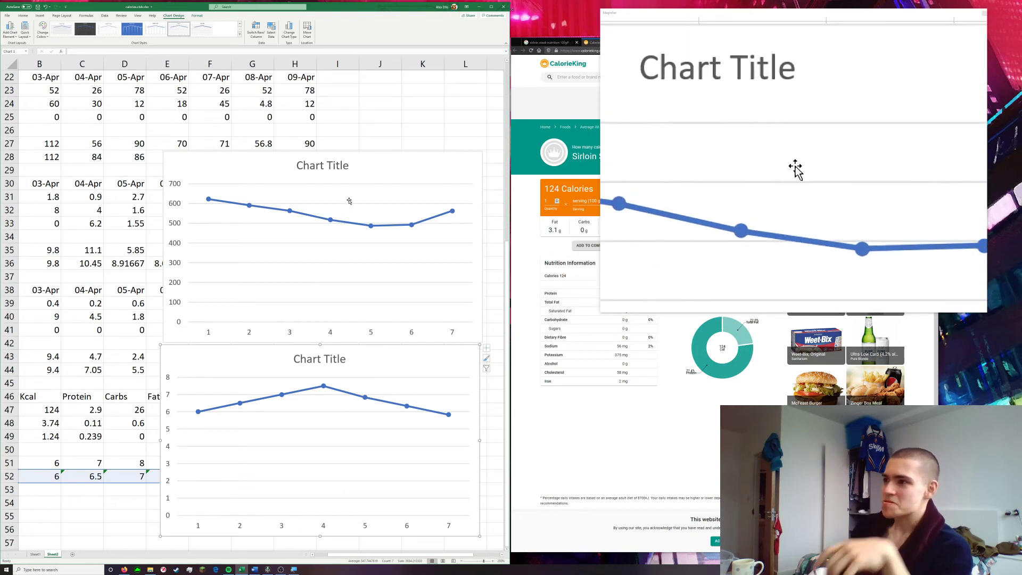
left_click(387, 165, "ctrl")
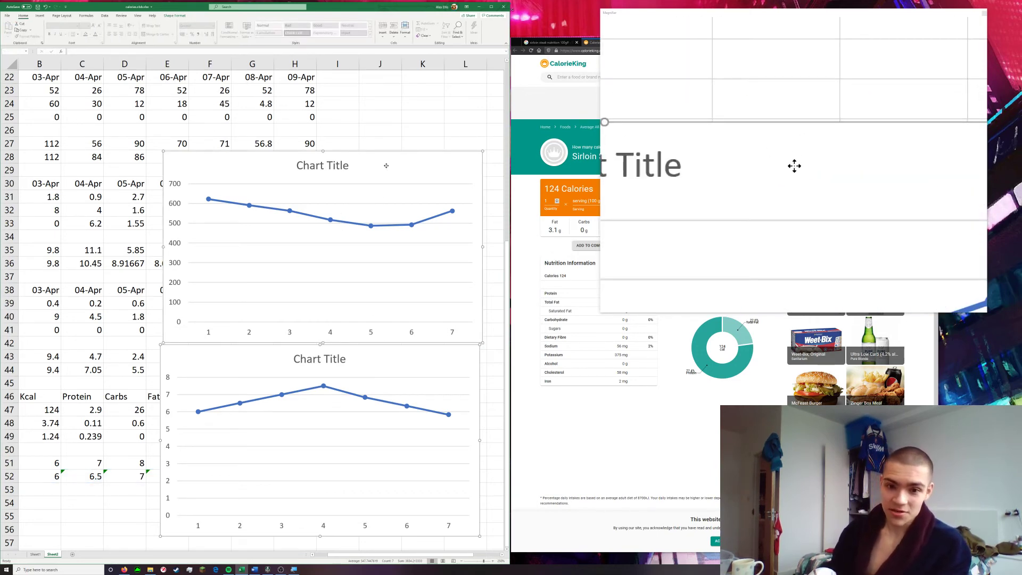
key("Delete")
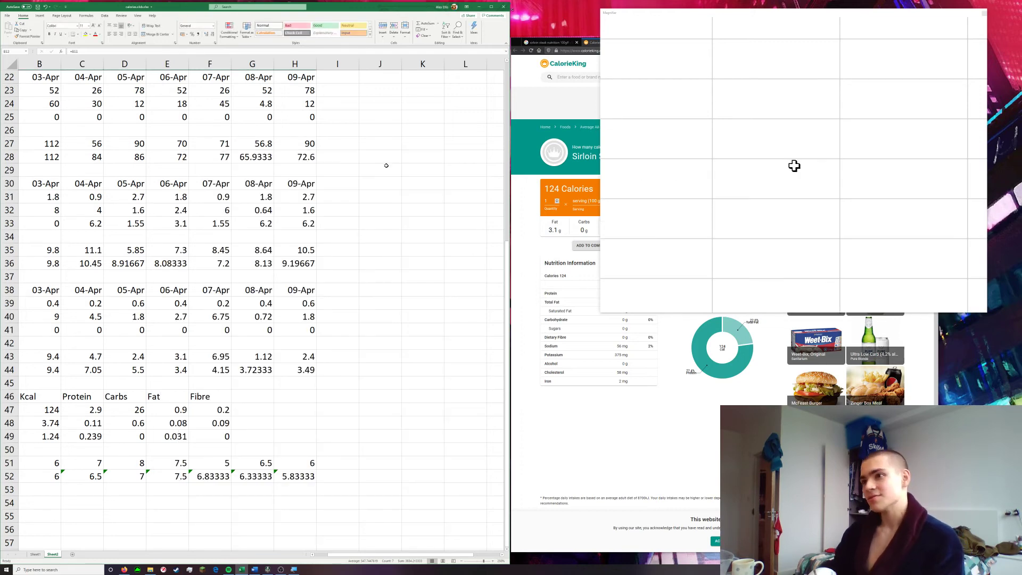
Calculate the log of the weight 3DA from B52 in B57 and fill the formula across to H57
scroll(368, 351, "down", 3)
scroll(213, 418, "left", 1)
left_click(39, 423)
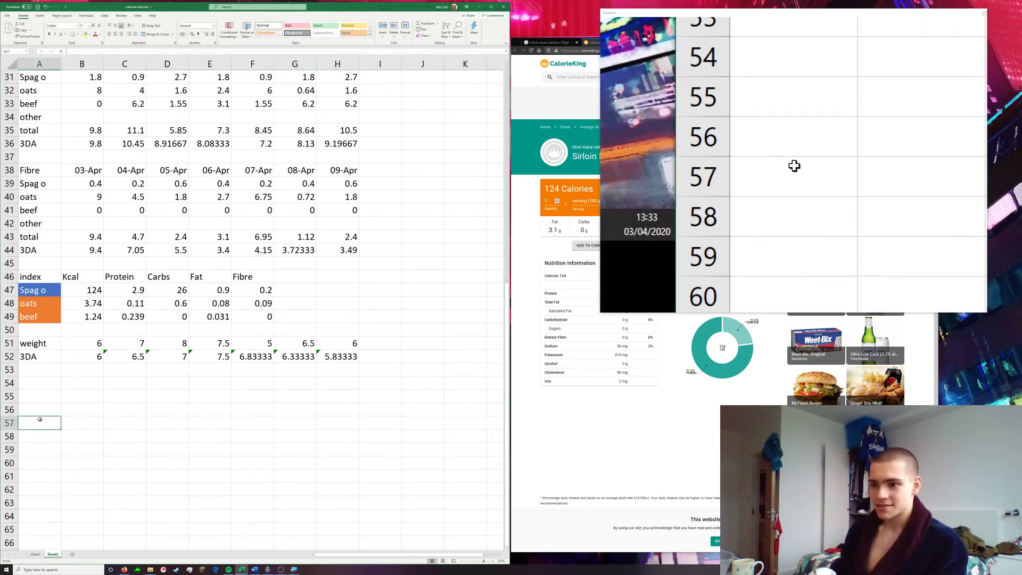
type("=")
key("Escape")
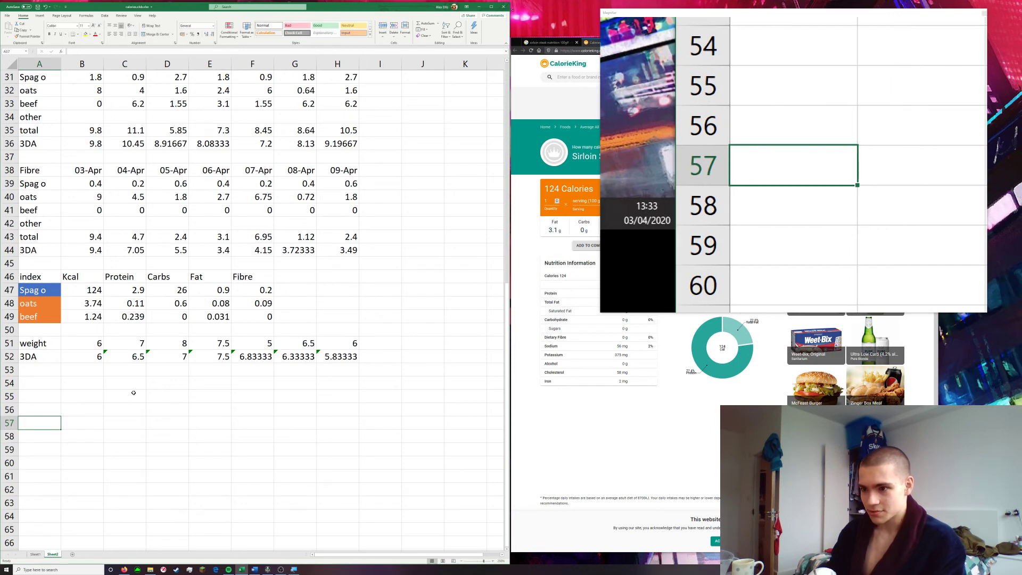
key("Right")
type("=log(")
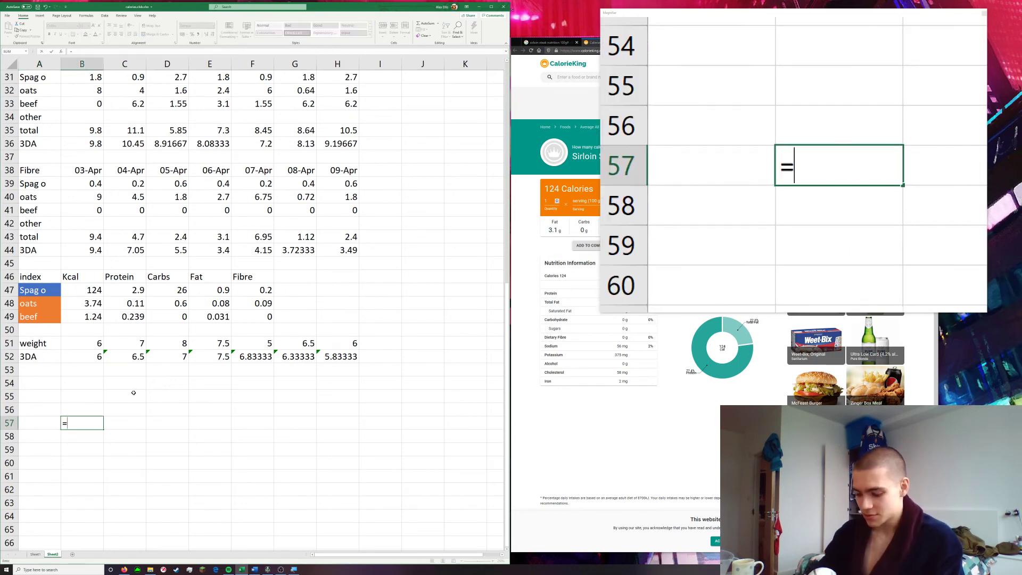
left_click(80, 357)
key("Return")
key("Up")
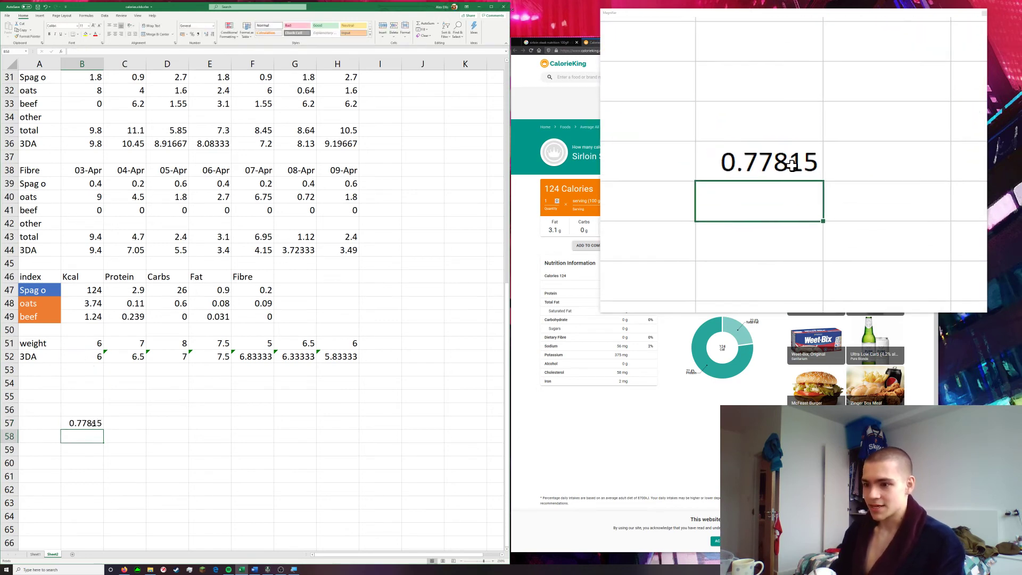
left_click_drag(104, 430, 359, 429)
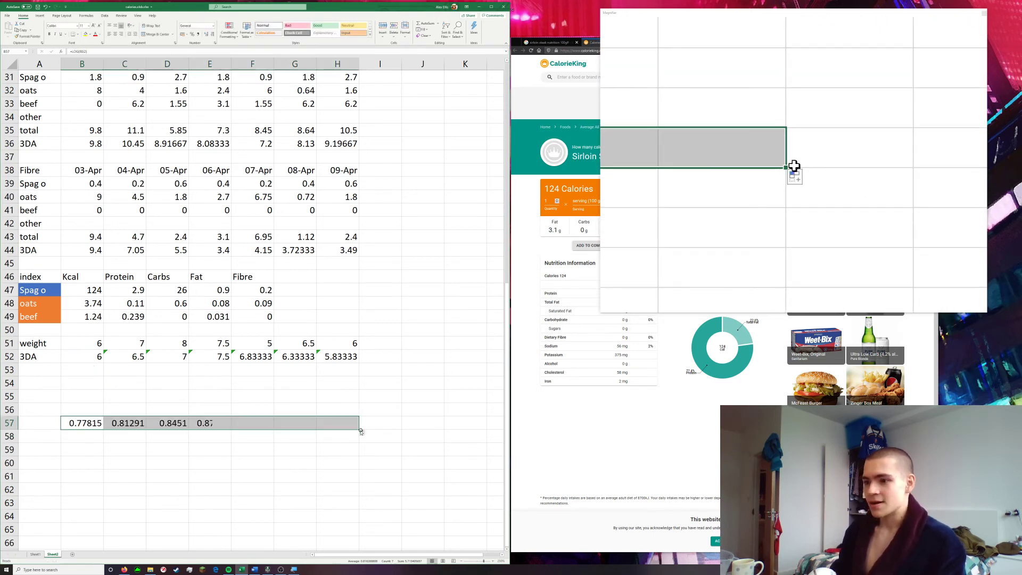
Calculate the log of the Kcal 3DA from B12 in B58 and fill the formula across to H58
left_click(87, 438)
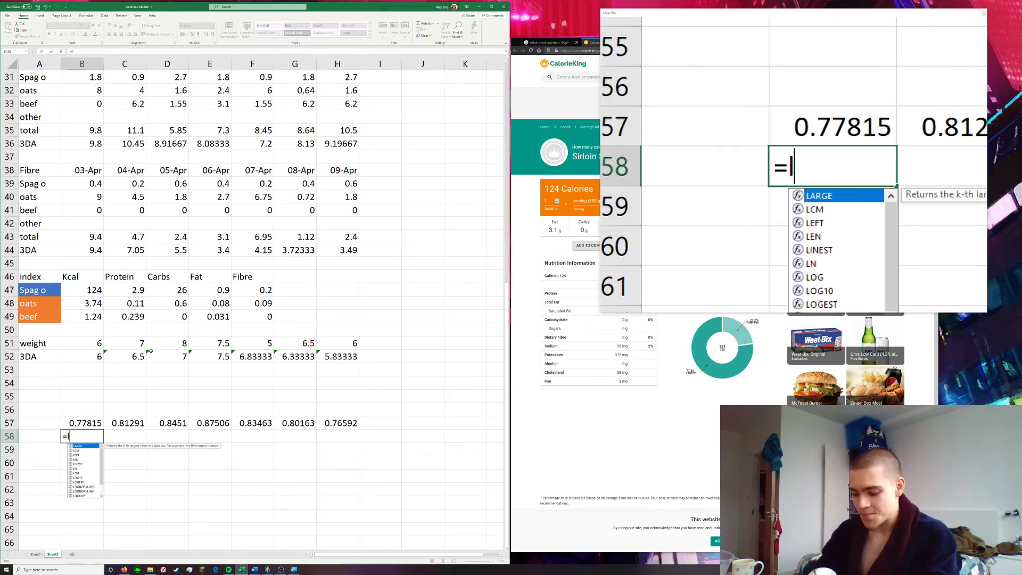
scroll(150, 349, "up", 10)
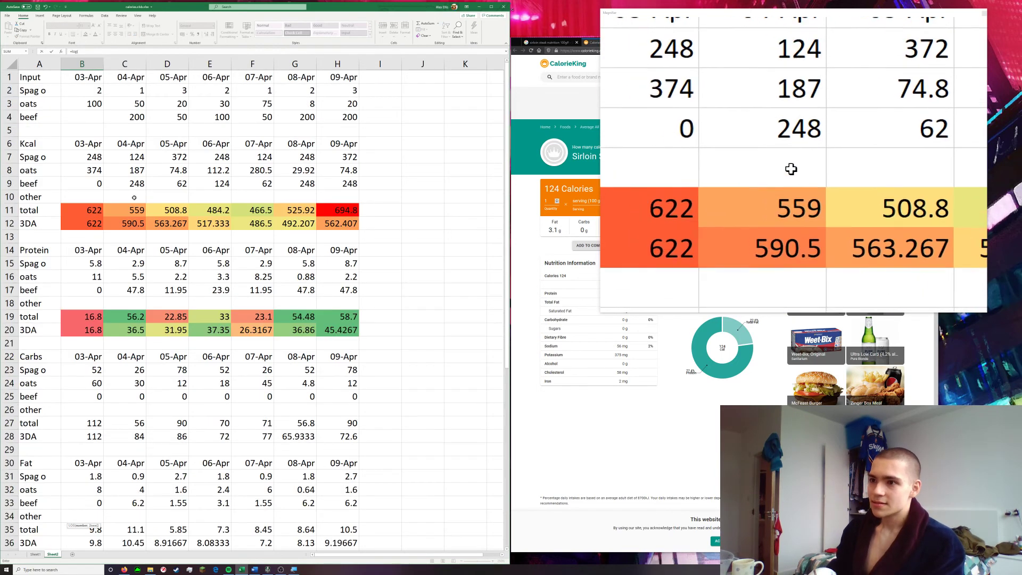
left_click(77, 223)
scroll(199, 256, "down", 9)
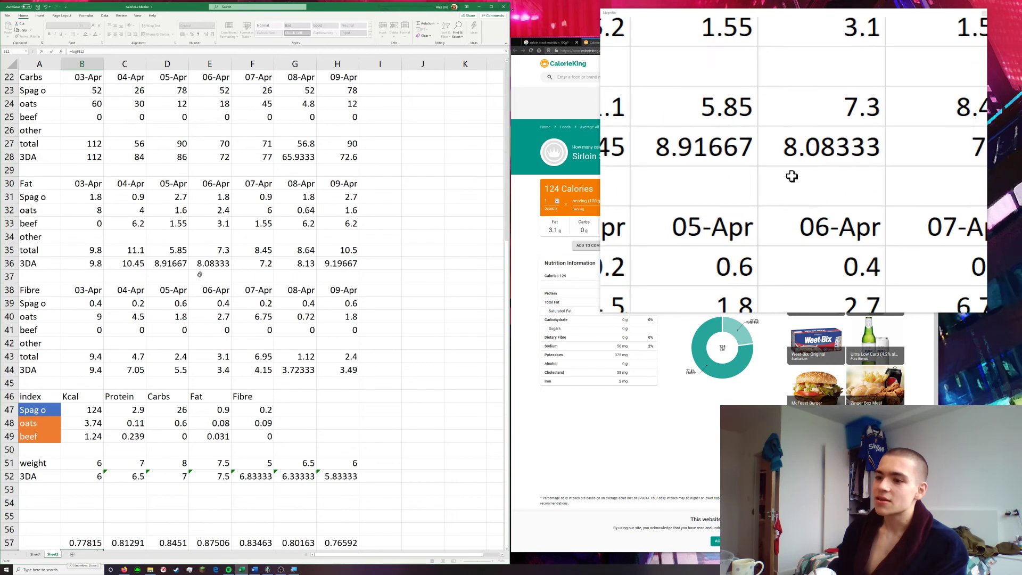
key("Return")
left_click(97, 476)
left_click_drag(104, 482, 354, 487)
left_click(124, 502)
Try a Stacked Line with Markers chart of the two log rows in B57:H58, and remove it
left_click_drag(80, 464, 329, 472)
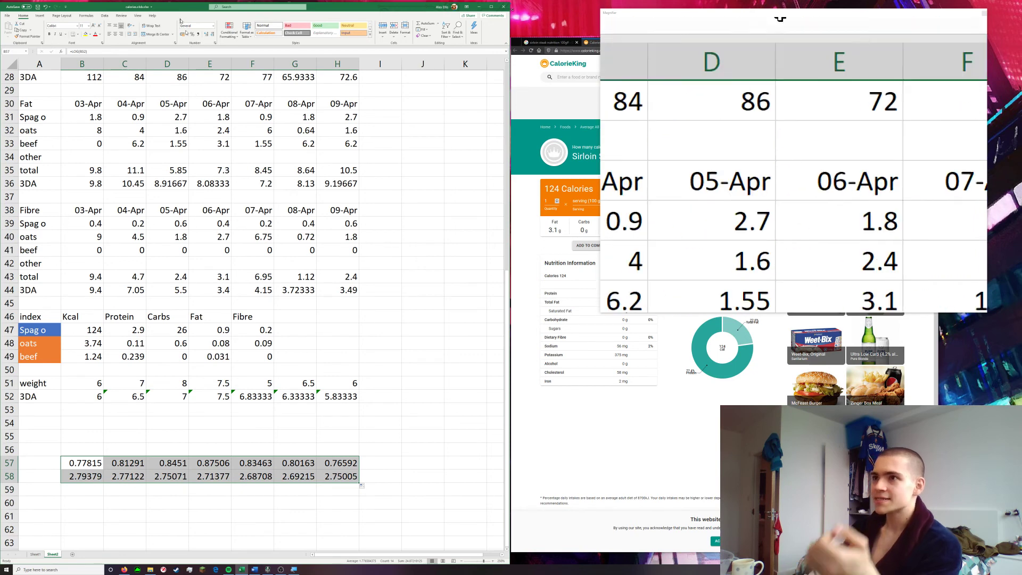
left_click(40, 16)
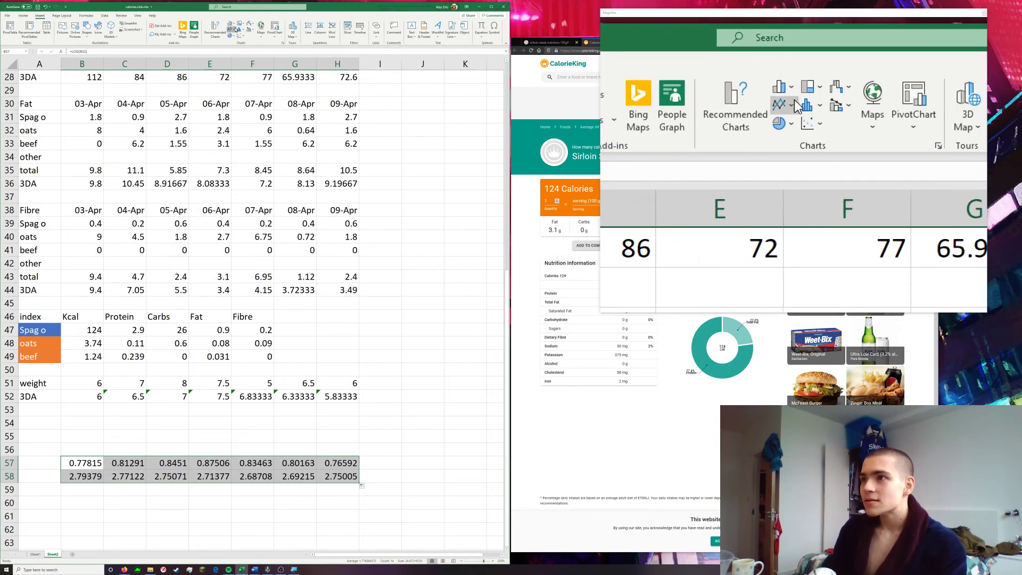
left_click(231, 28)
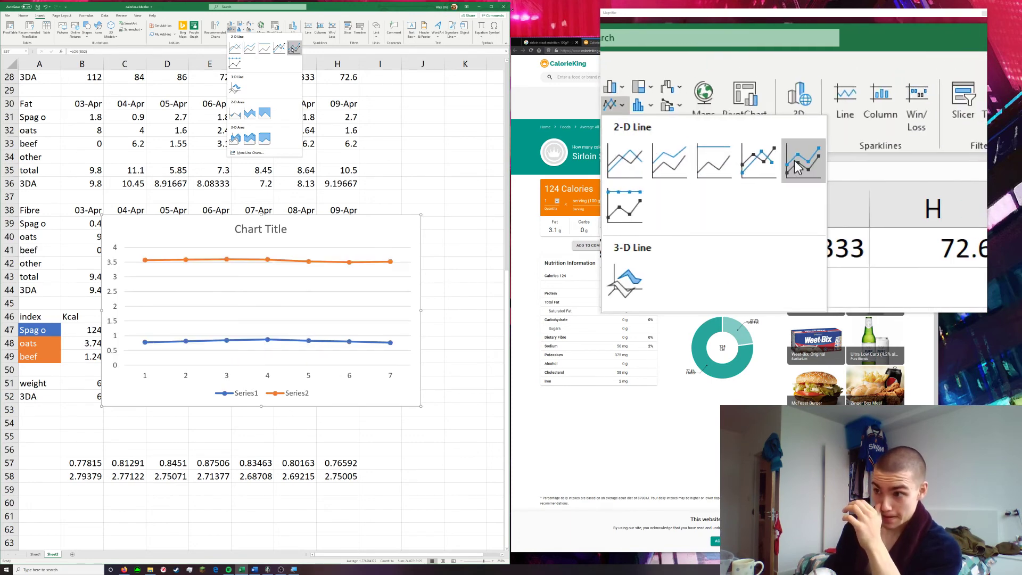
left_click(280, 47)
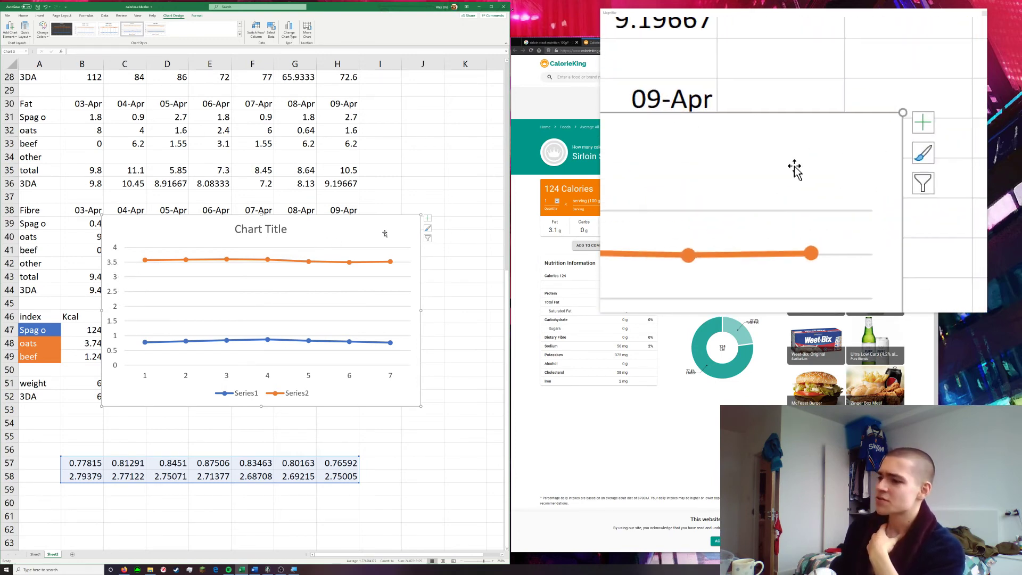
key("Delete")
left_click(423, 316)
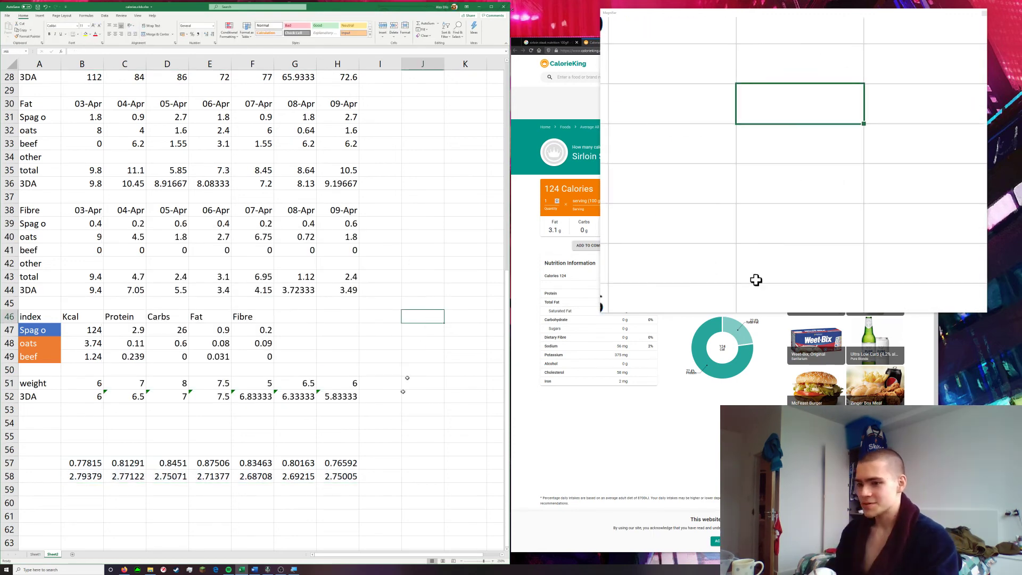
Switch to Sheet1 and widen the workbook window to show more of the logged days from the start of February
scroll(387, 433, "up", 1)
scroll(387, 433, "up", 8)
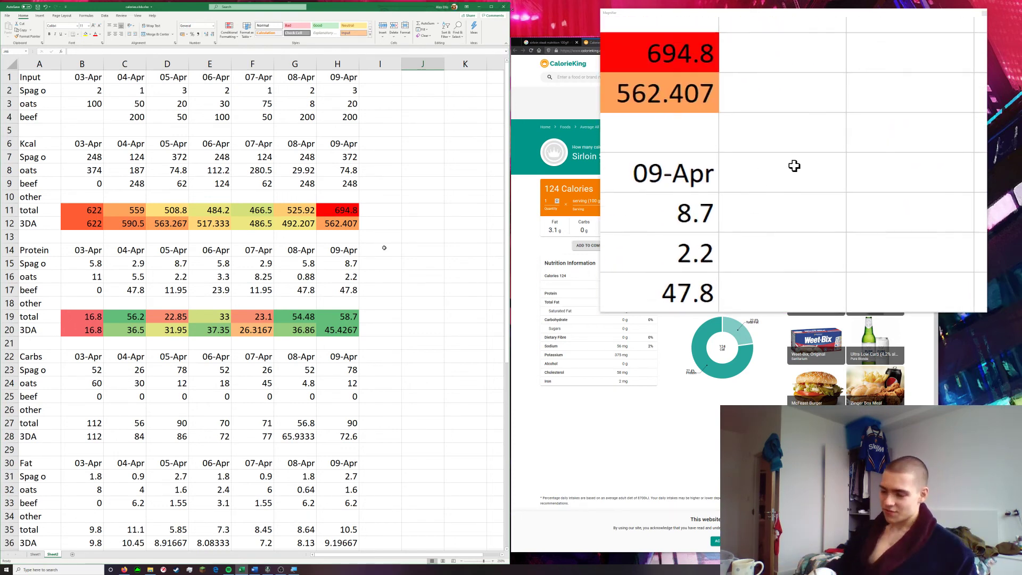
left_click(35, 555)
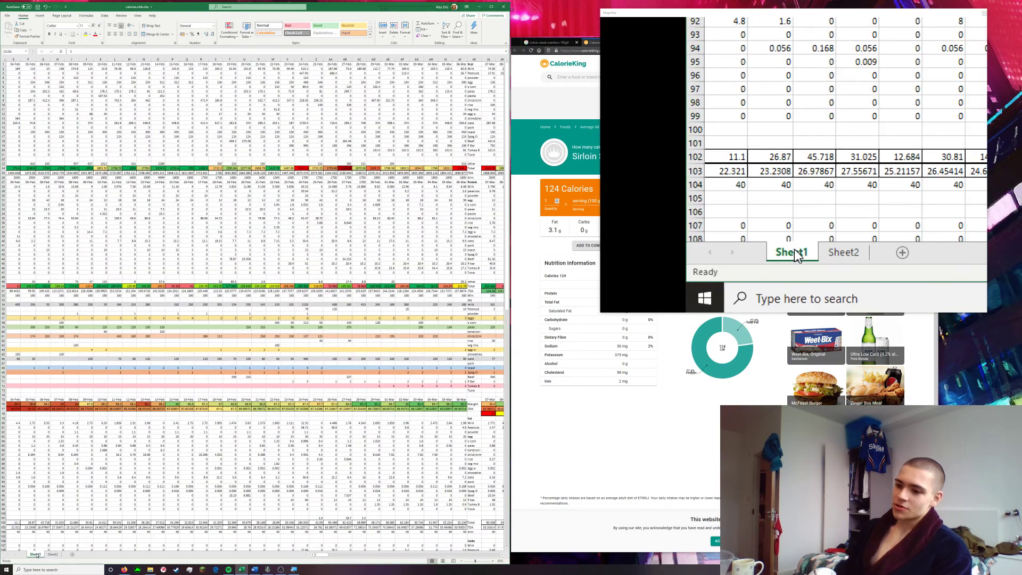
scroll(296, 297, "right", 5)
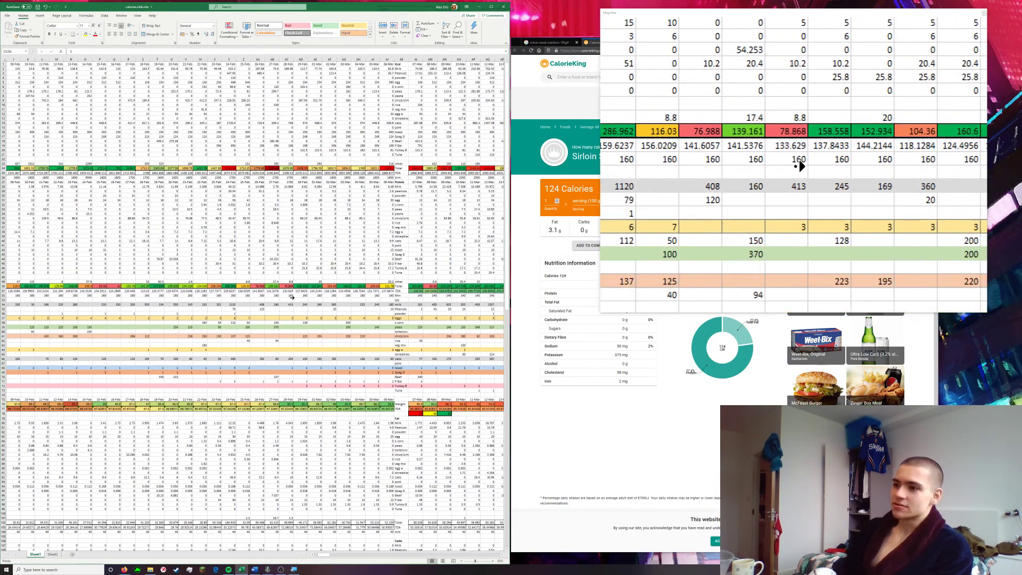
scroll(295, 298, "right", 5)
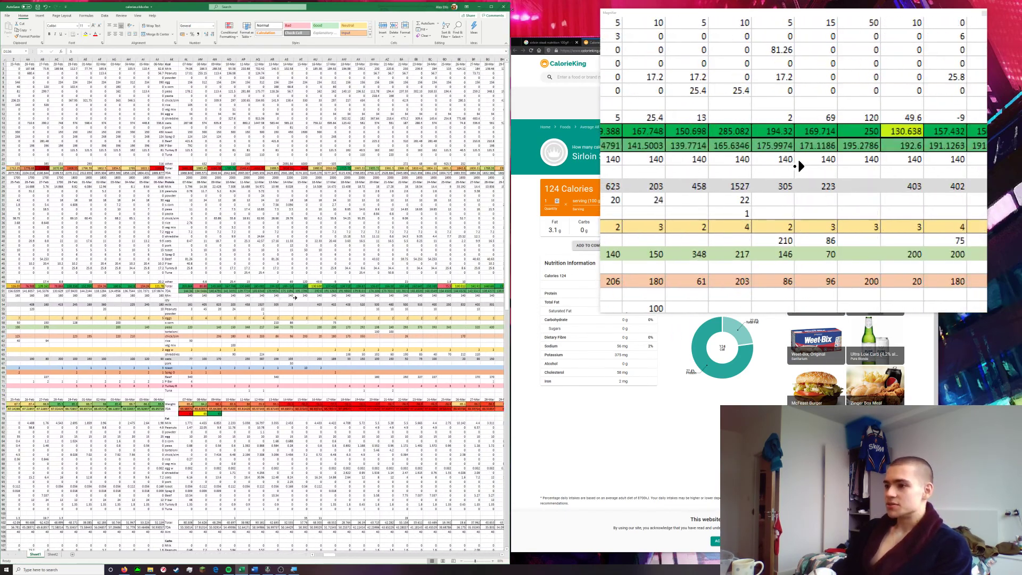
left_click_drag(510, 49, 1007, 61)
scroll(425, 247, "left", 10)
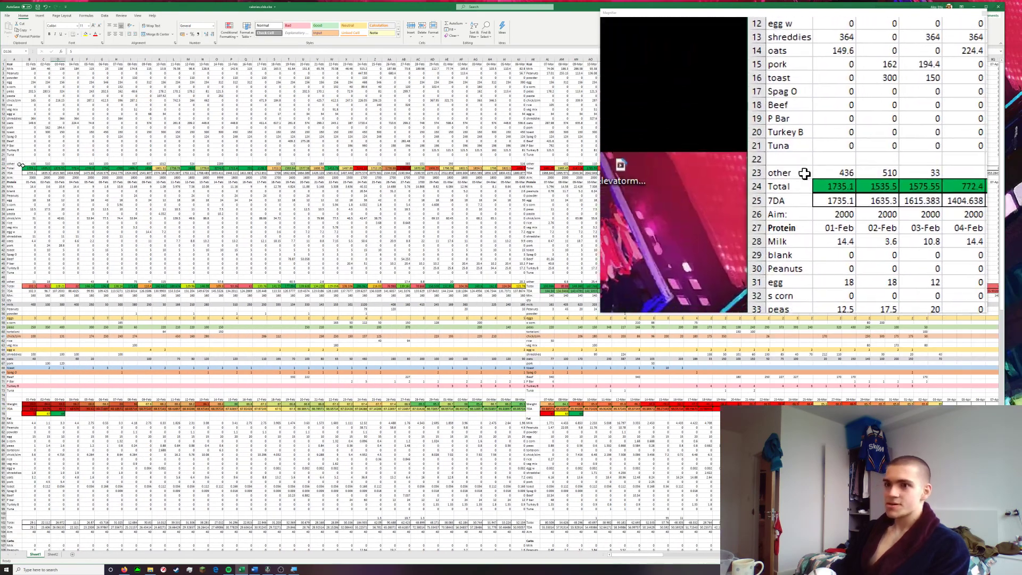
Insert a Stacked Line with Markers chart of the Kcal 7DA row from 01-Feb, and enlarge it over the upper Kcal rows
left_click_drag(29, 168, 447, 165)
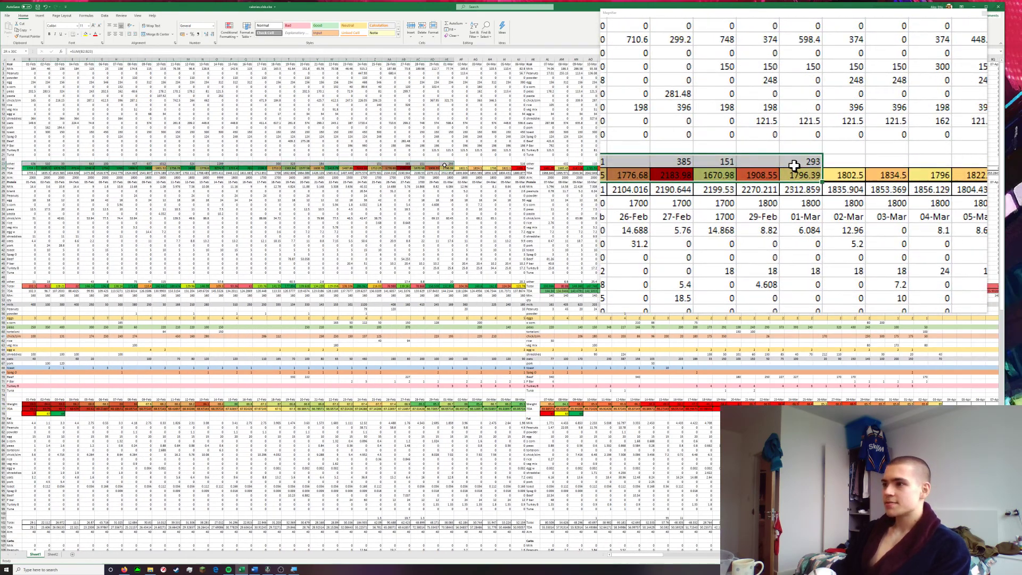
left_click_drag(31, 173, 522, 172)
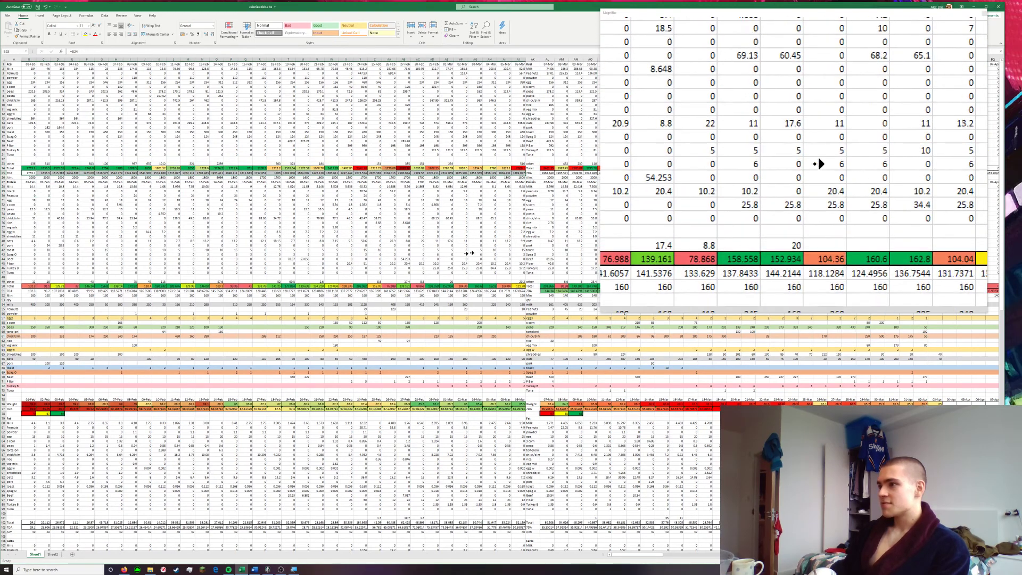
scroll(459, 245, "right", 4)
scroll(459, 246, "right", 15)
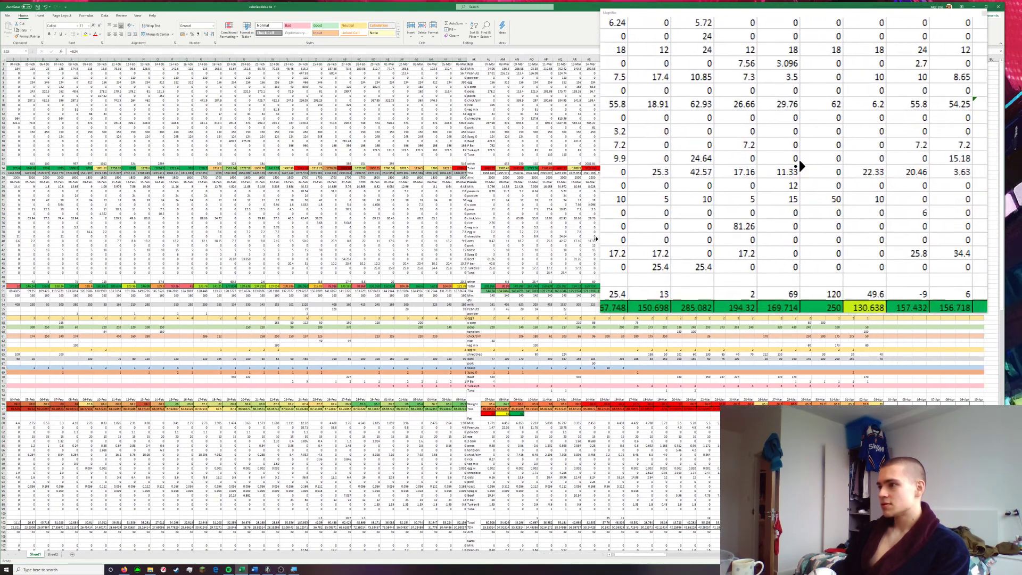
scroll(414, 233, "left", 20)
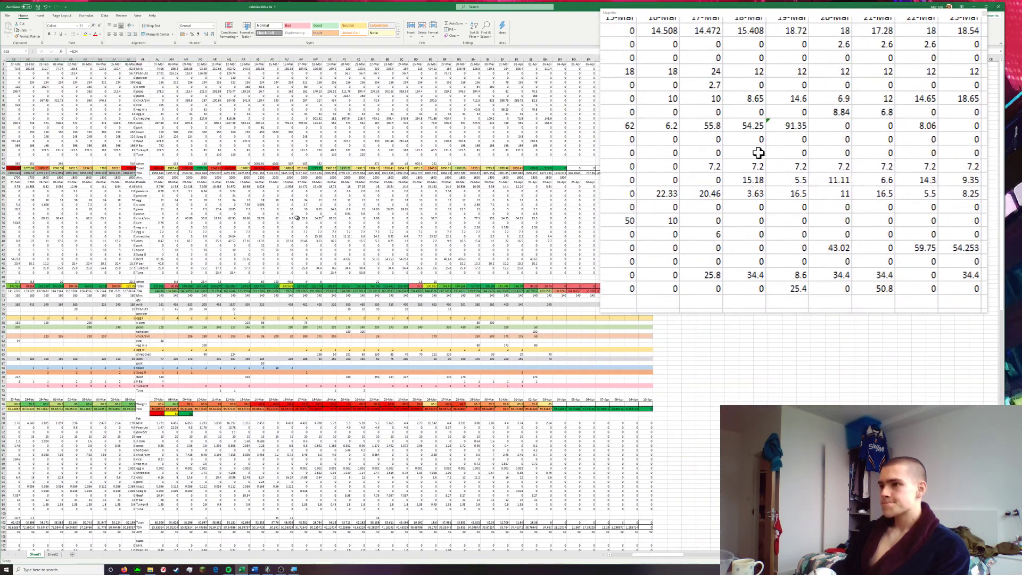
left_click_drag(376, 172, 522, 174)
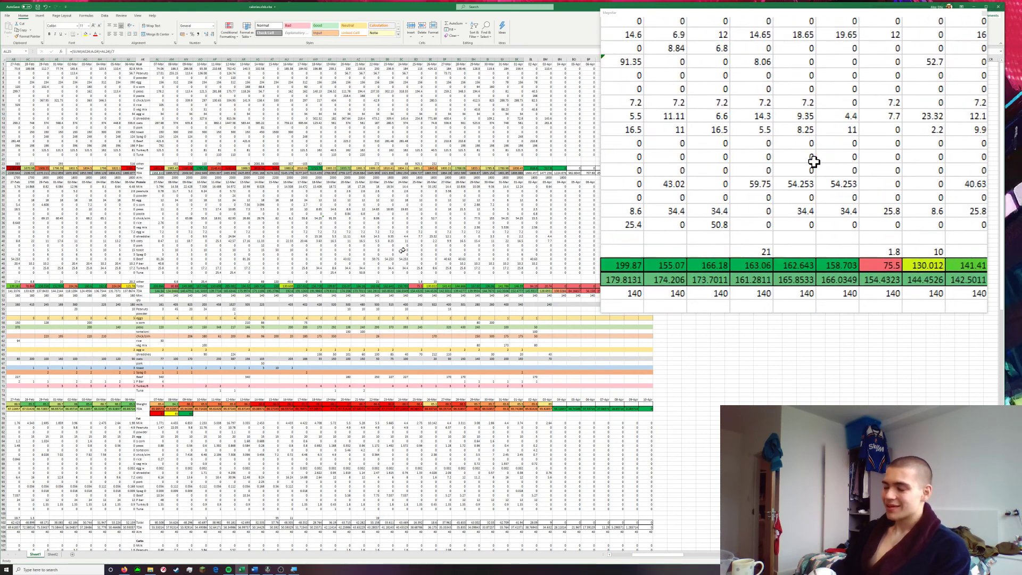
scroll(238, 264, "left", 3)
scroll(238, 263, "left", 6)
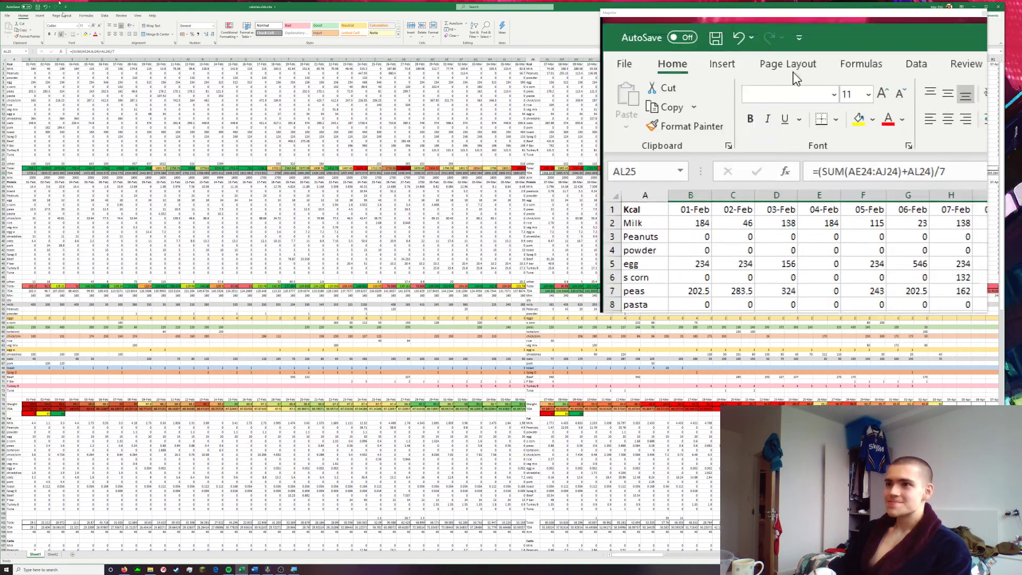
left_click(41, 15)
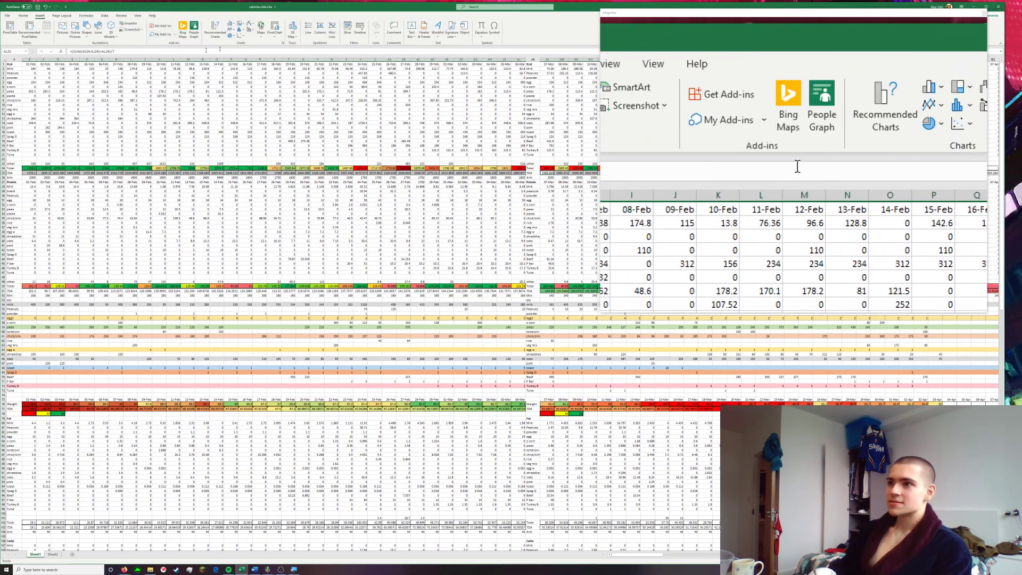
left_click(235, 29)
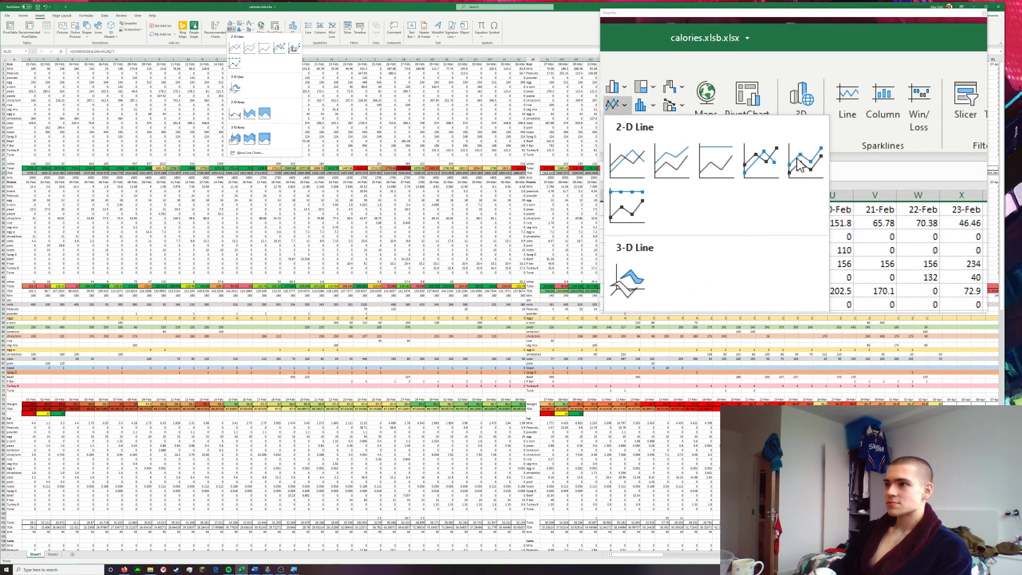
left_click(295, 50)
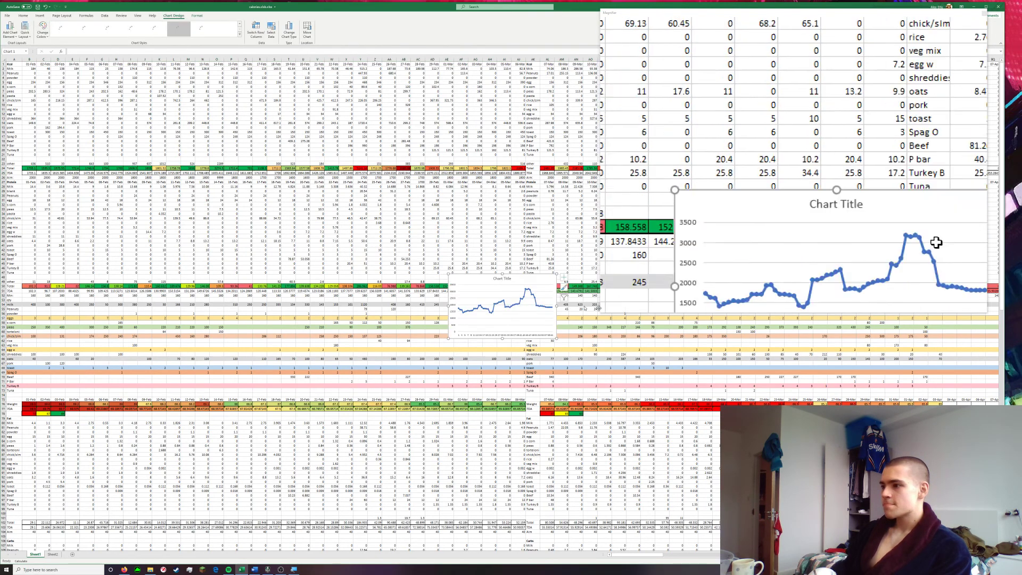
left_click_drag(447, 339, 241, 456)
left_click_drag(256, 272, 101, 83)
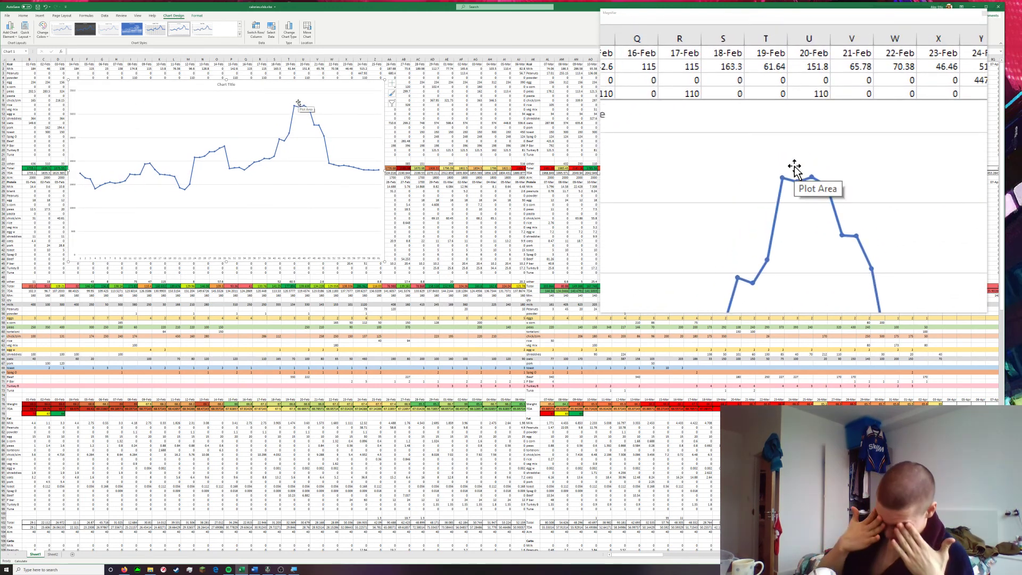
Insert a second Stacked Line with Markers chart of the weight 7DA values in row 77 from 01-Feb
left_click(262, 419)
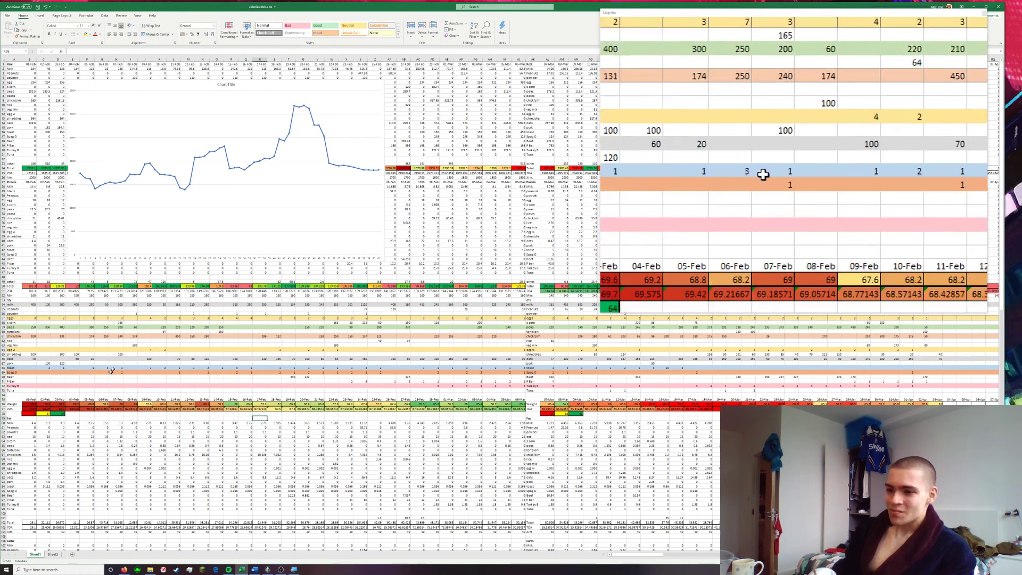
left_click_drag(29, 410, 935, 409)
left_click(551, 409, "ctrl")
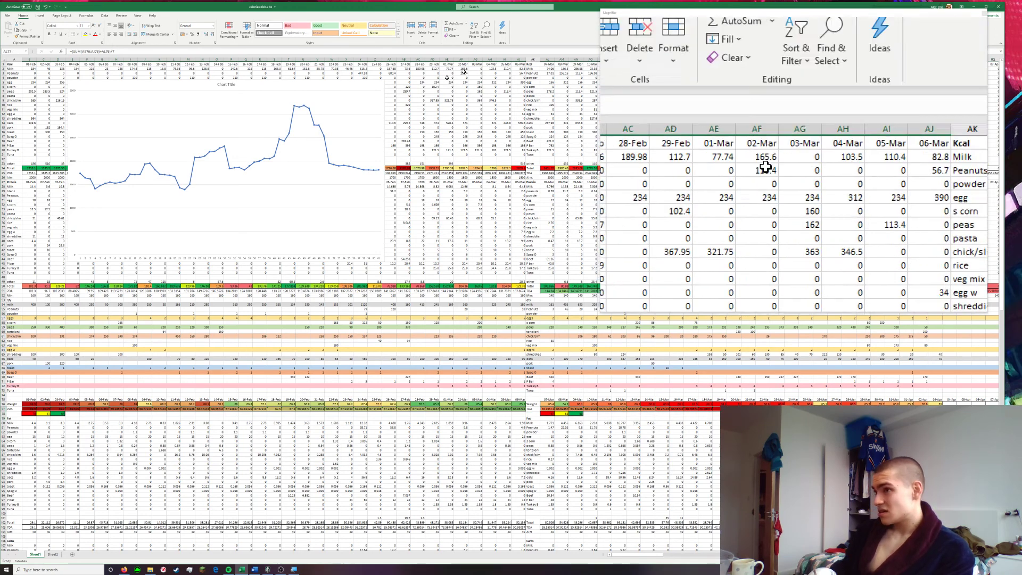
left_click(40, 16)
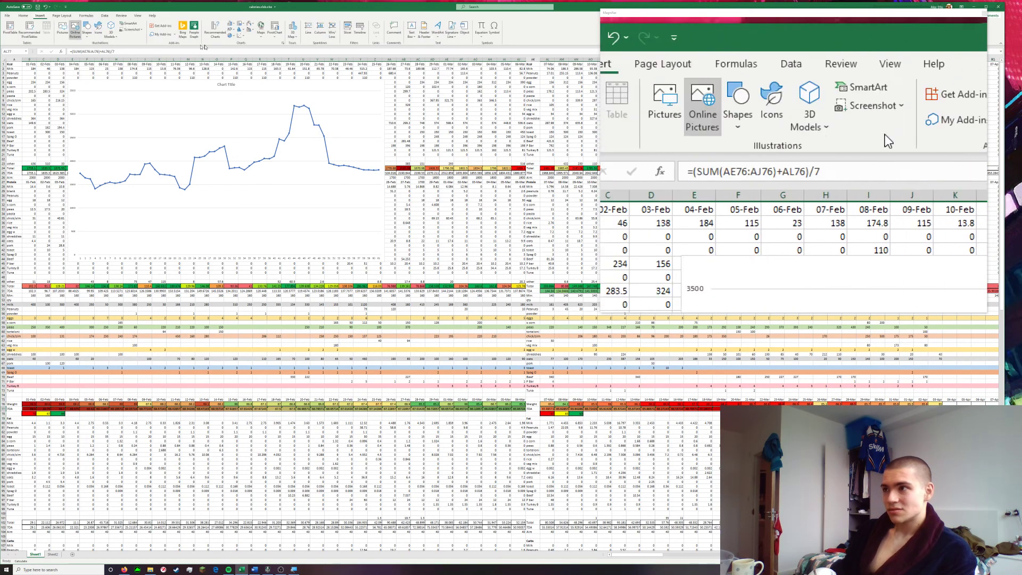
left_click(234, 31)
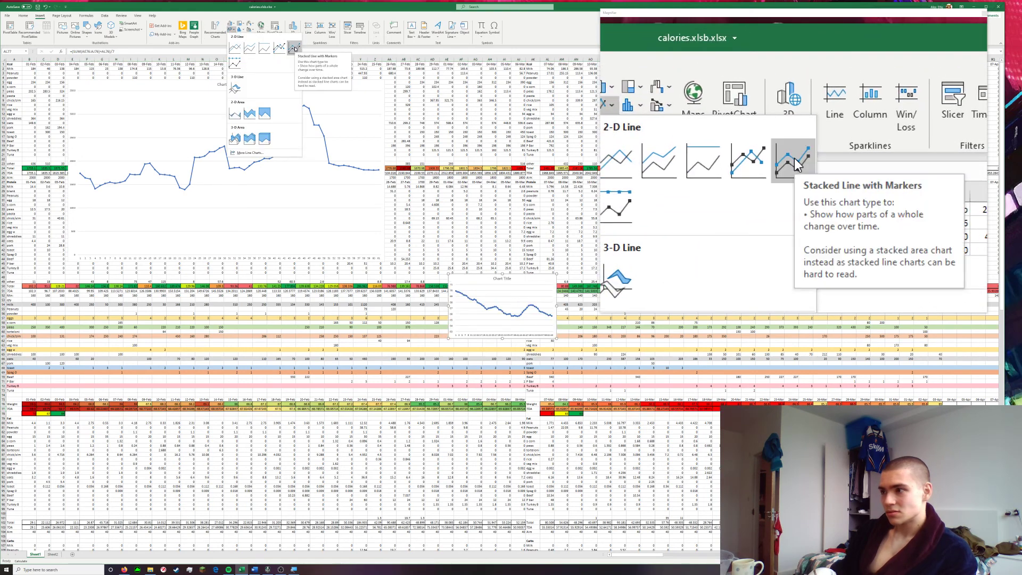
left_click(294, 47)
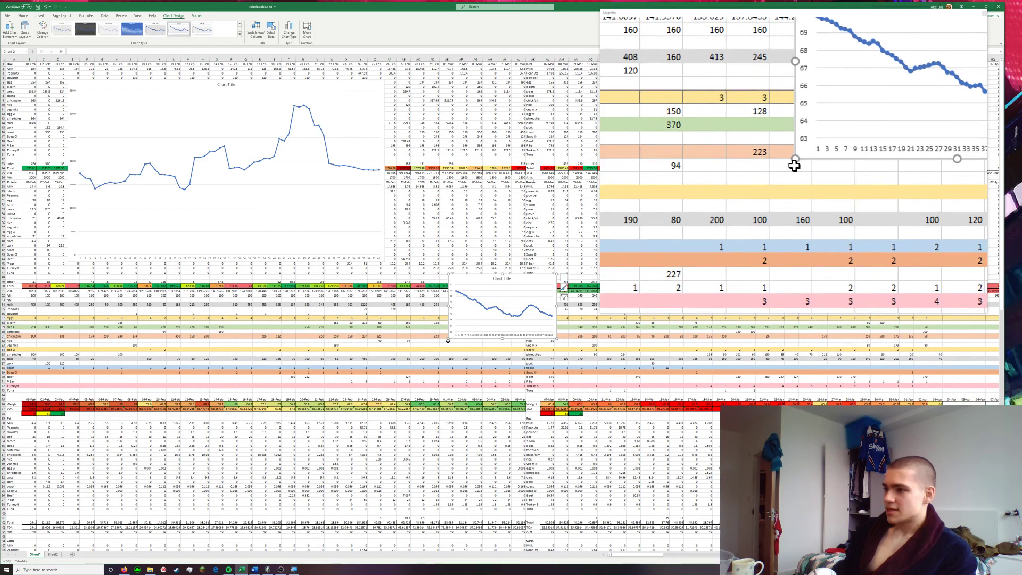
Enlarge the weight chart and align it directly below the calorie chart at about the same width
left_click_drag(95, 478, 226, 495)
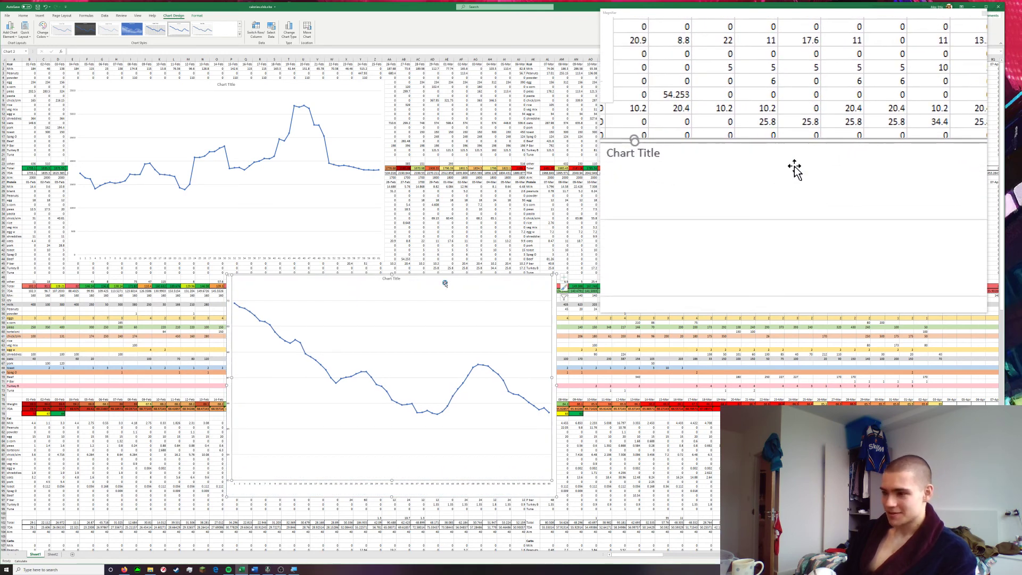
left_click_drag(503, 277, 347, 269)
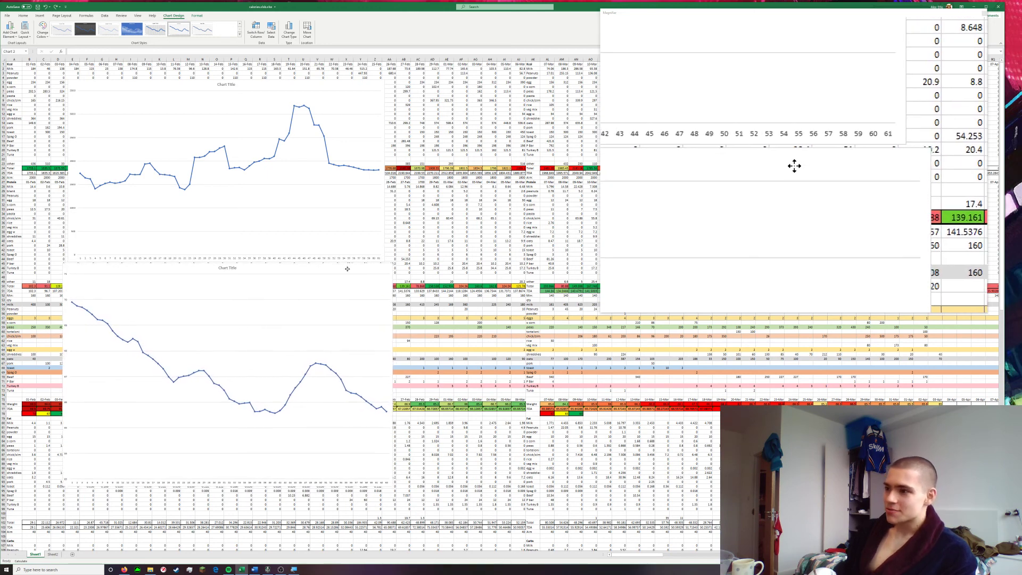
left_click_drag(361, 303, 360, 303)
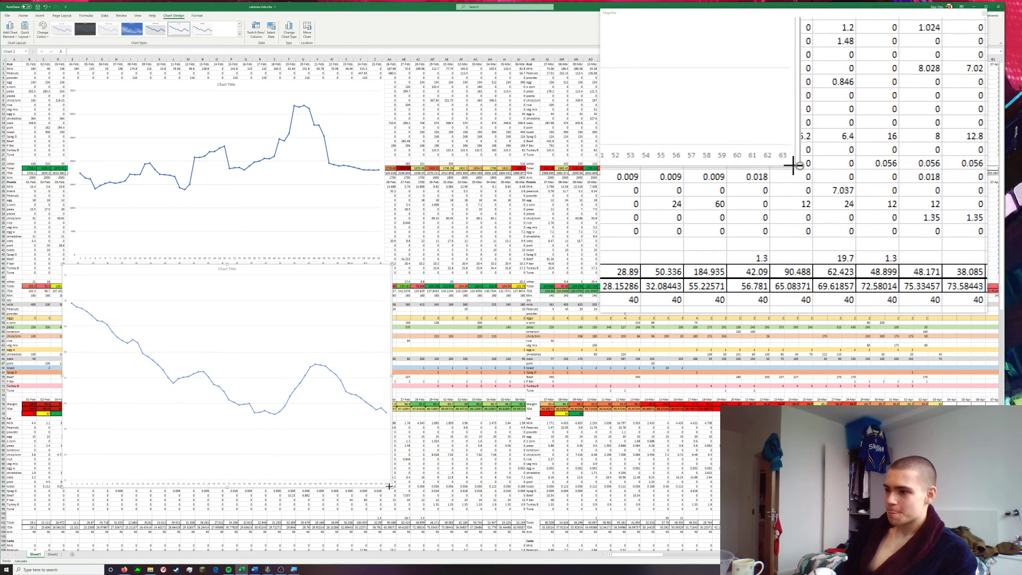
left_click_drag(384, 485, 377, 482)
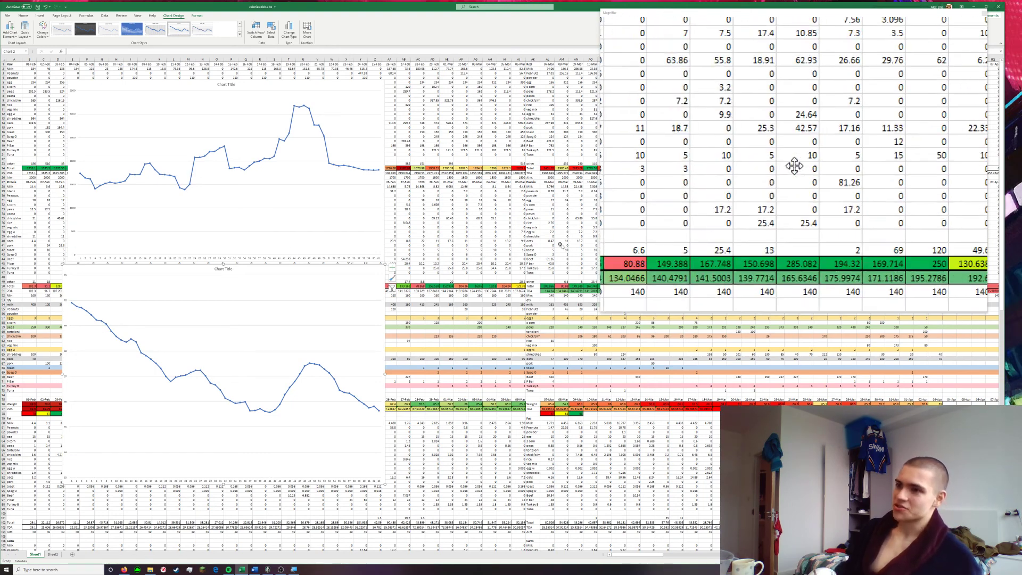
Delete both the calorie and the weight line charts
scroll(73, 446, "down", 17)
scroll(34, 469, "down", 14)
scroll(84, 483, "down", 10)
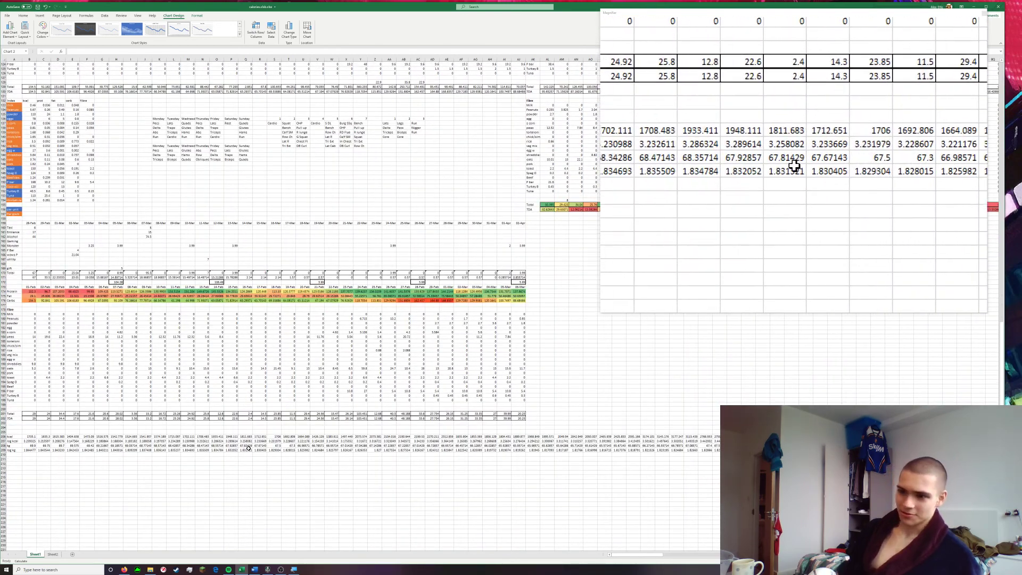
scroll(224, 433, "up", 15)
scroll(224, 434, "up", 20)
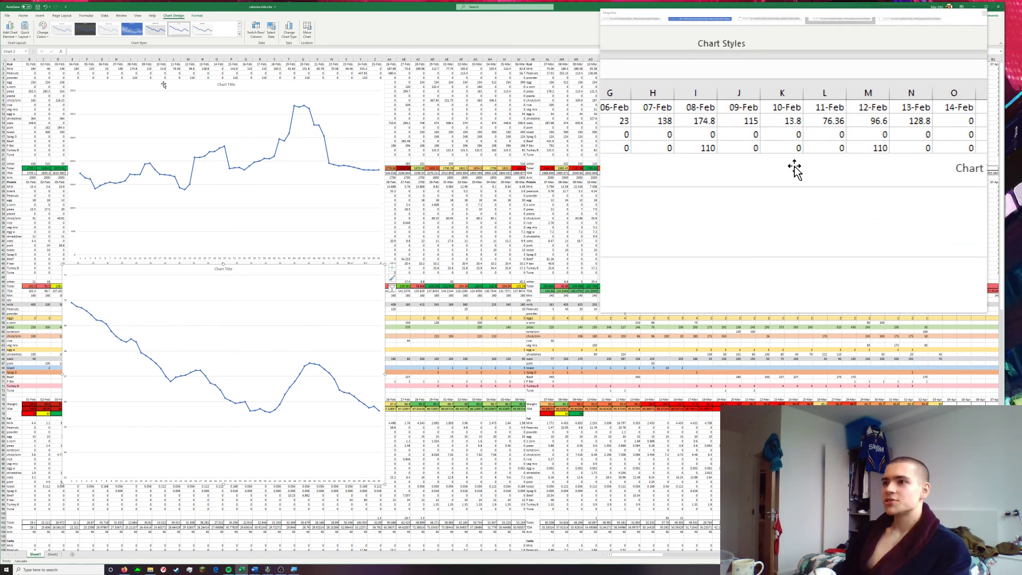
key("Delete")
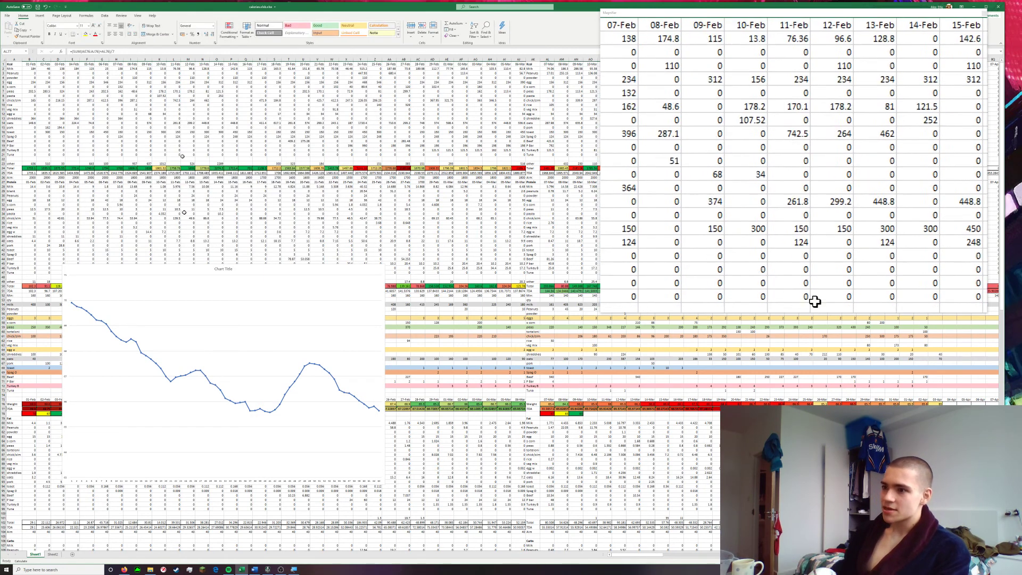
left_click(160, 269)
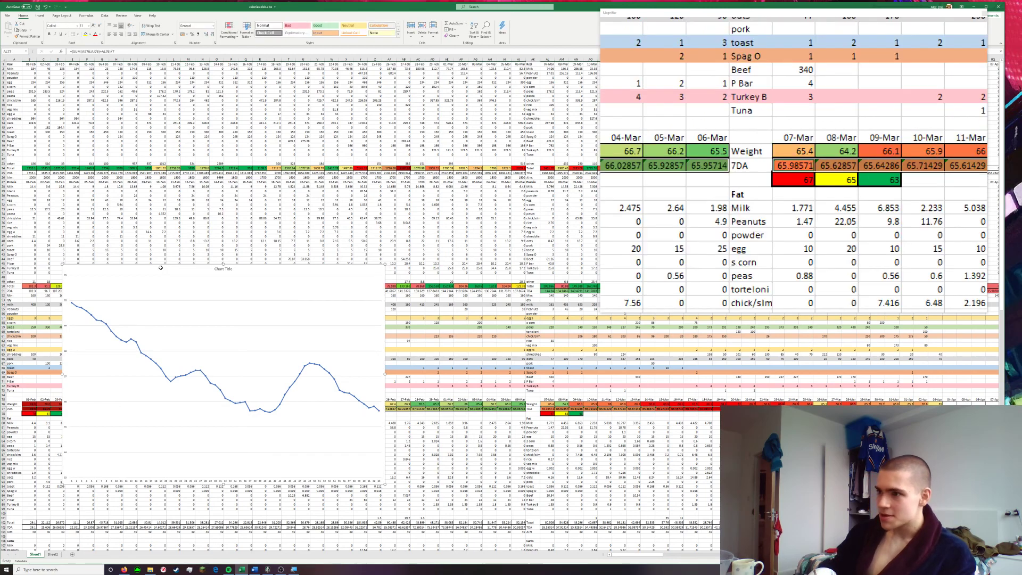
key("Delete")
scroll(385, 332, "down", 1)
left_click(490, 373)
scroll(548, 390, "up", 1)
scroll(548, 389, "up", 1)
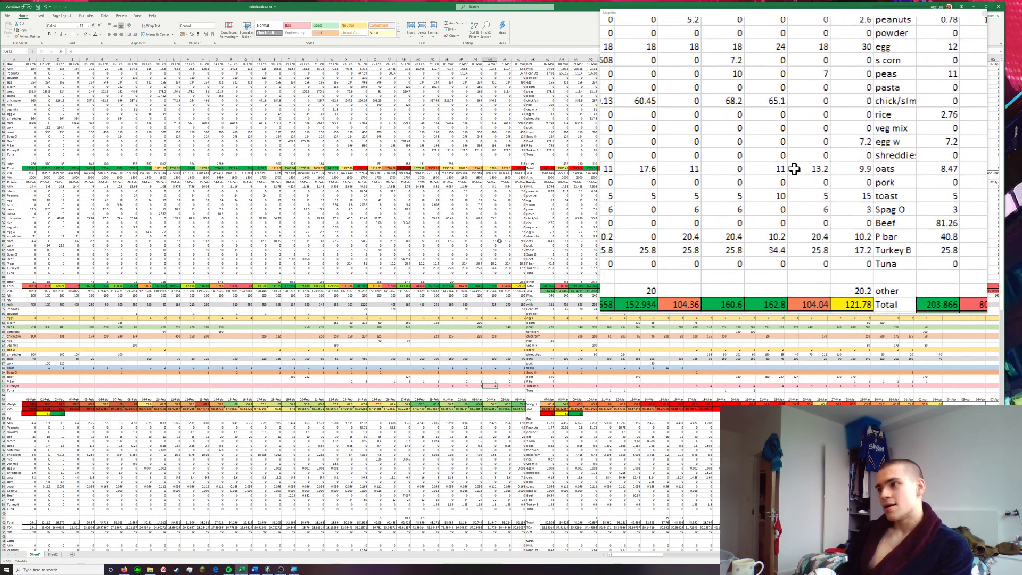
Insert a 2-D pie chart of the 01-Apr protein, fat and carb totals in column BK, and enlarge it
scroll(639, 341, "right", 10)
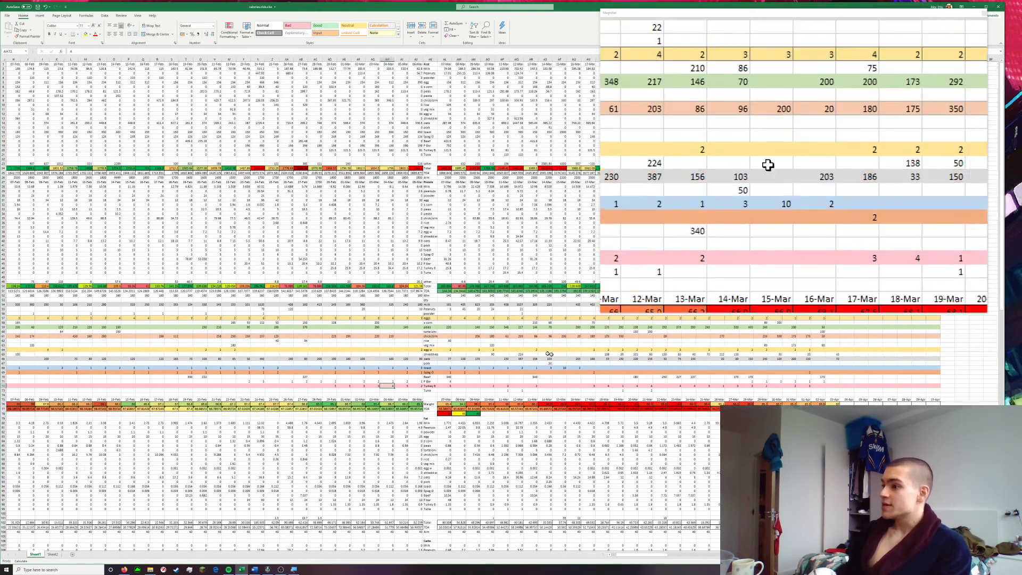
scroll(704, 343, "right", 10)
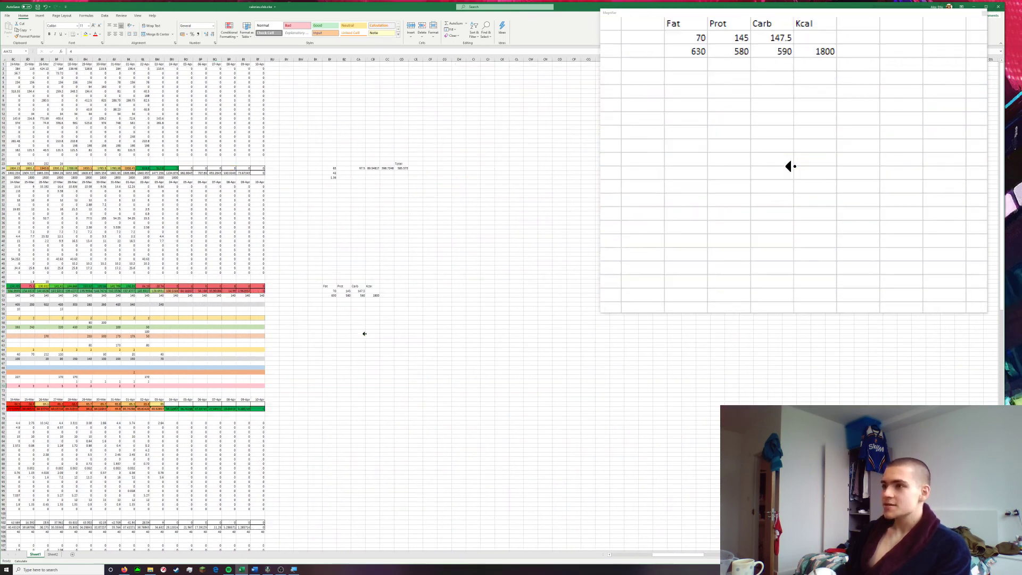
scroll(272, 332, "left", 1)
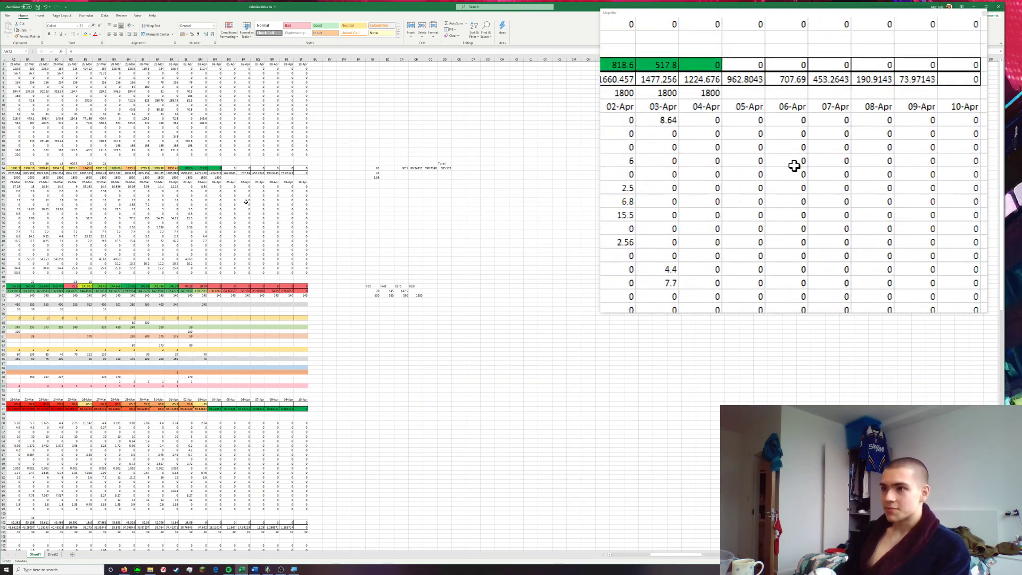
left_click(173, 287)
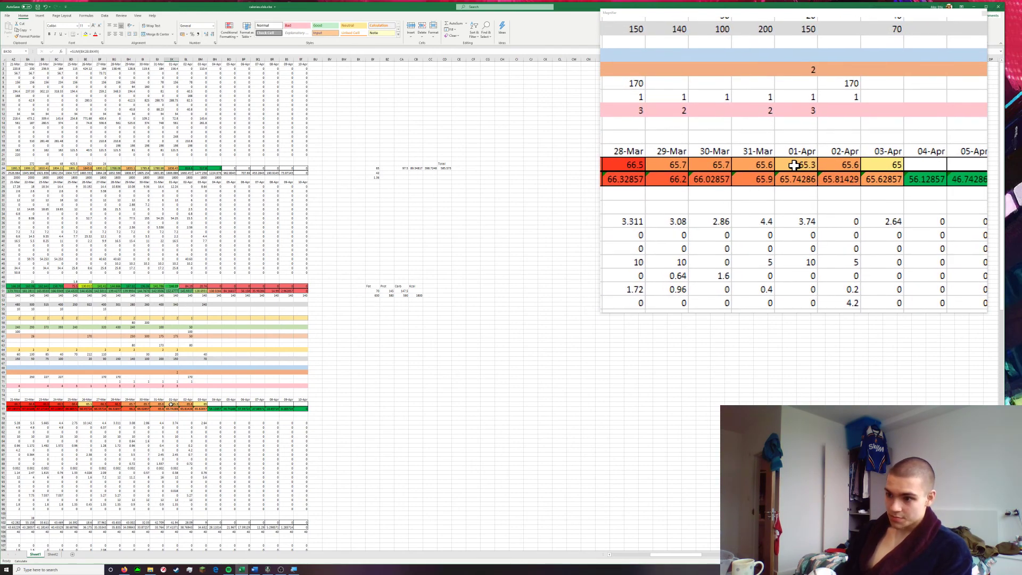
scroll(176, 452, "down", 1)
scroll(176, 459, "down", 1)
left_click(173, 506)
scroll(229, 479, "down", 8)
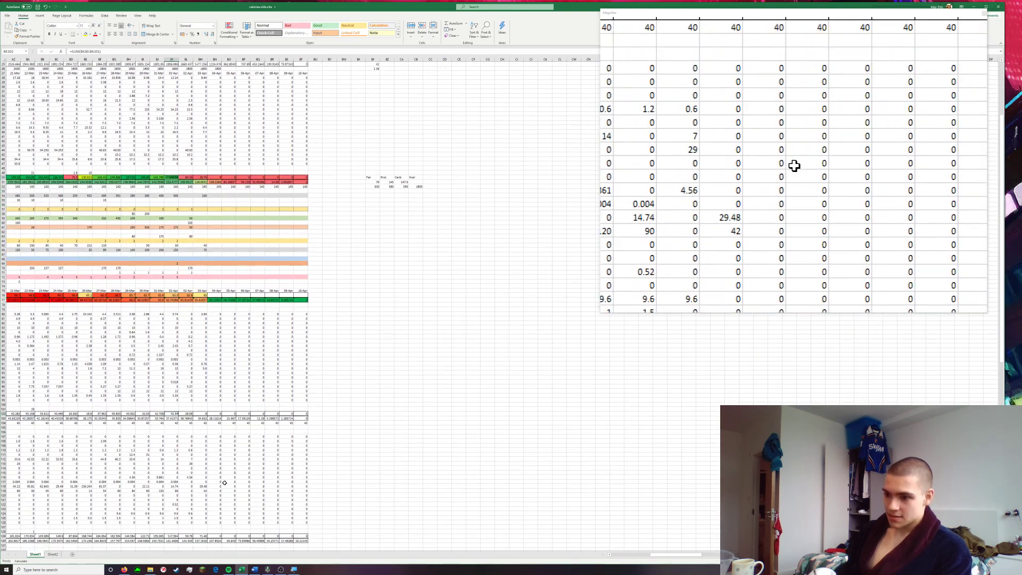
left_click(167, 509)
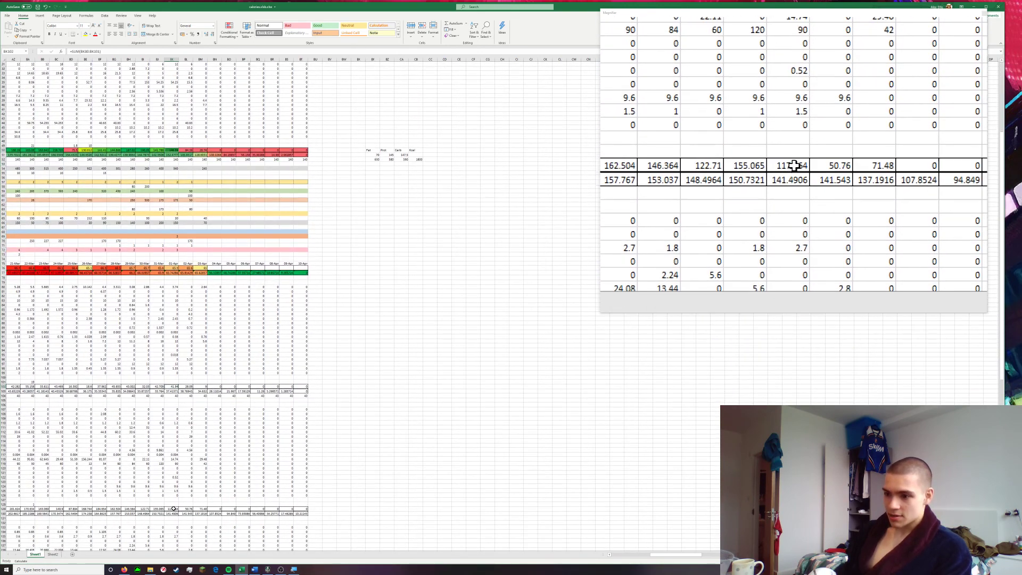
scroll(261, 463, "up", 2)
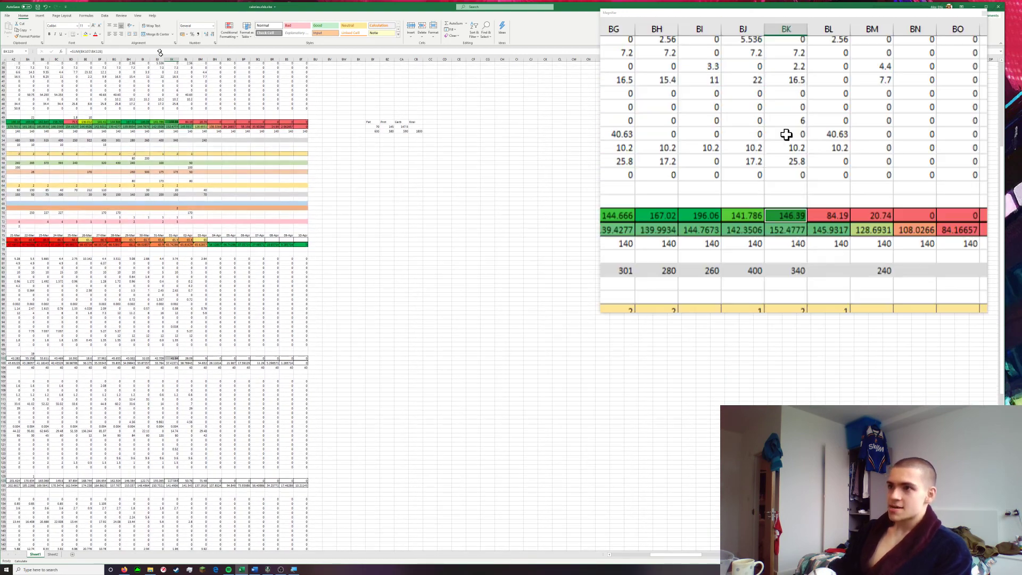
left_click(41, 16)
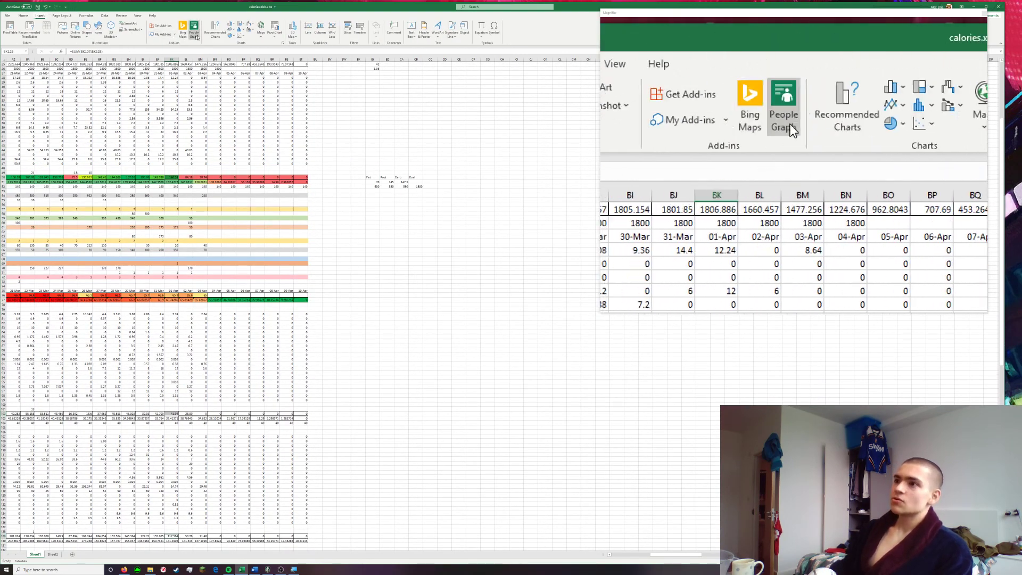
left_click(232, 36)
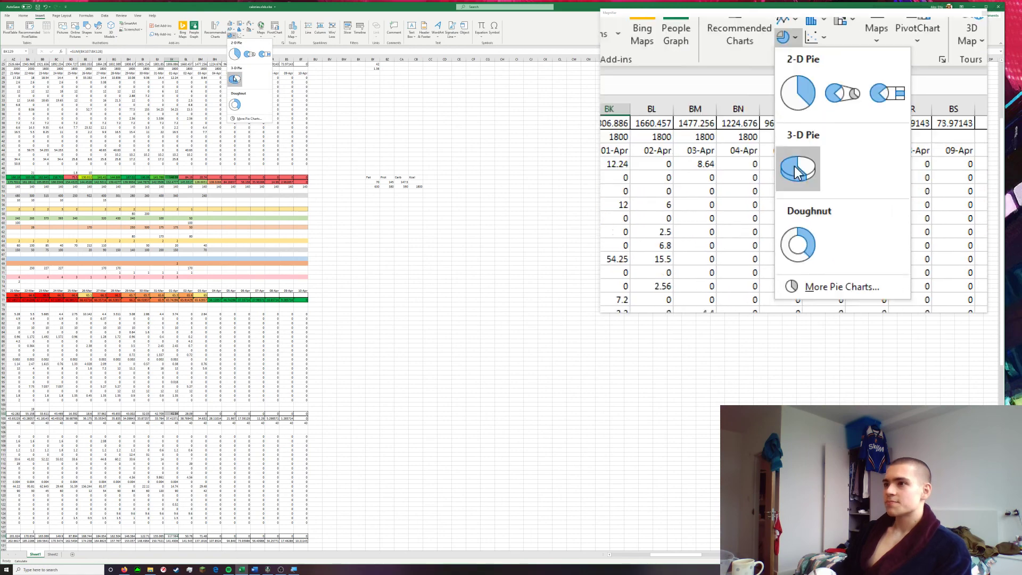
left_click(234, 55)
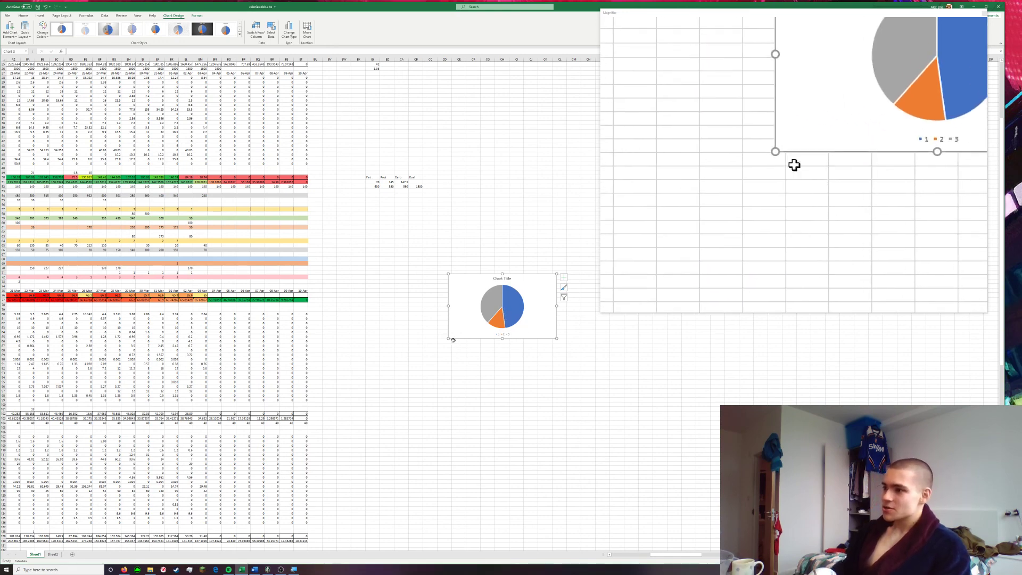
left_click_drag(366, 392, 366, 393)
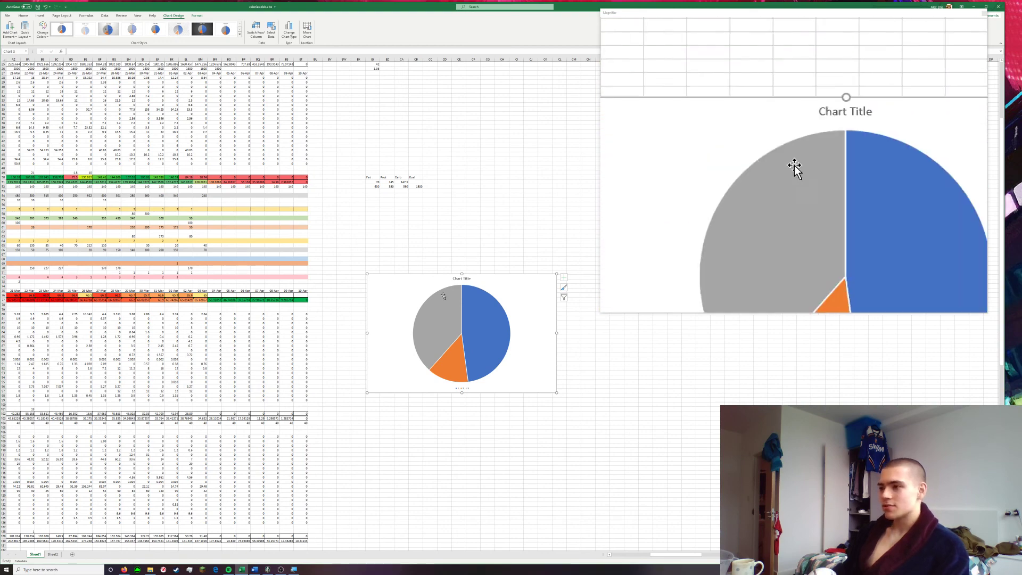
Try to start a SUM formula in the empty cell just above the pie chart
left_click(374, 241)
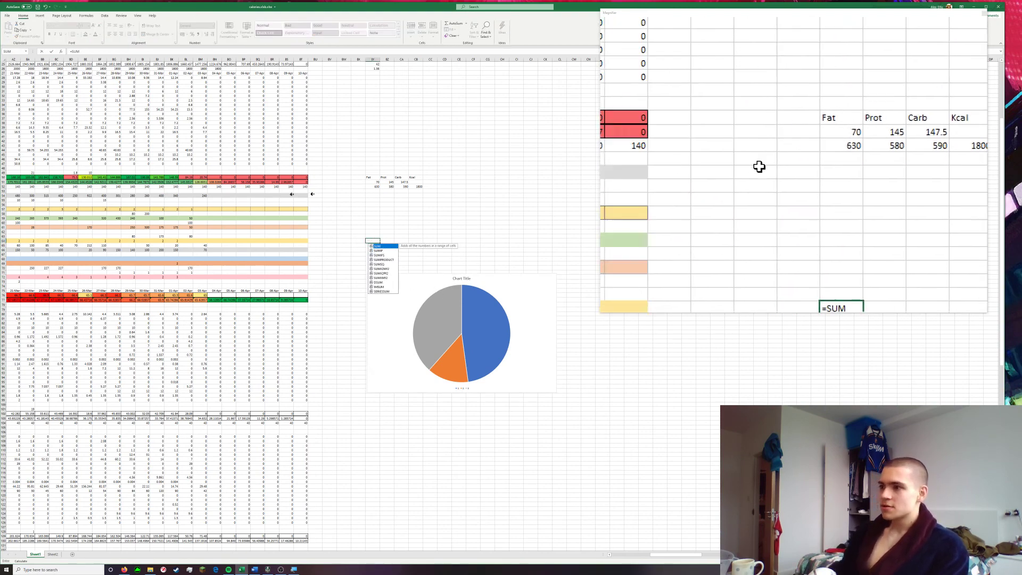
Examine the daily food quantities, colour-coded totals and weight averages from 01-Feb onward, checking which 03-Apr food entries are blank
scroll(320, 194, "left", 5)
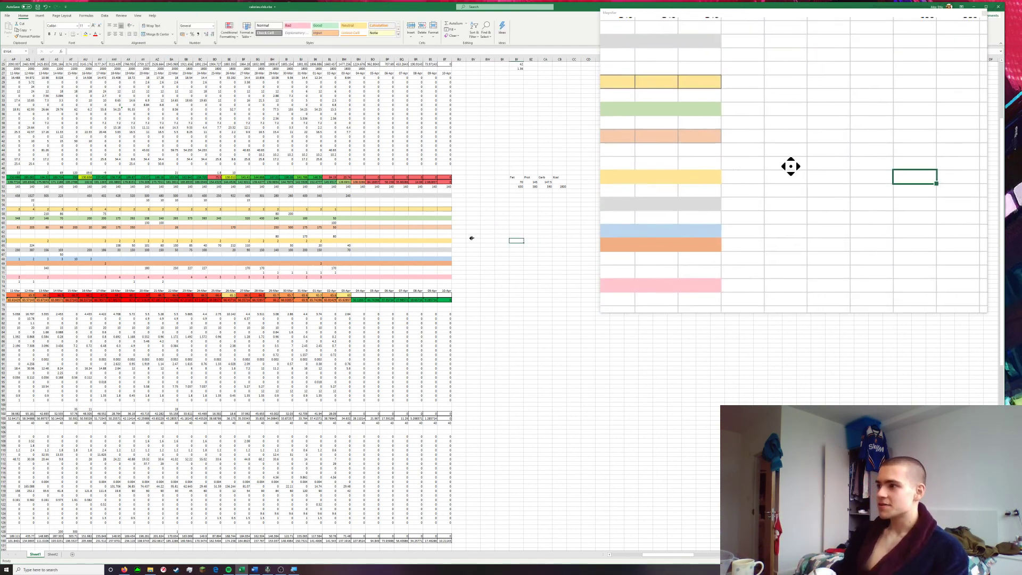
scroll(392, 240, "left", 10)
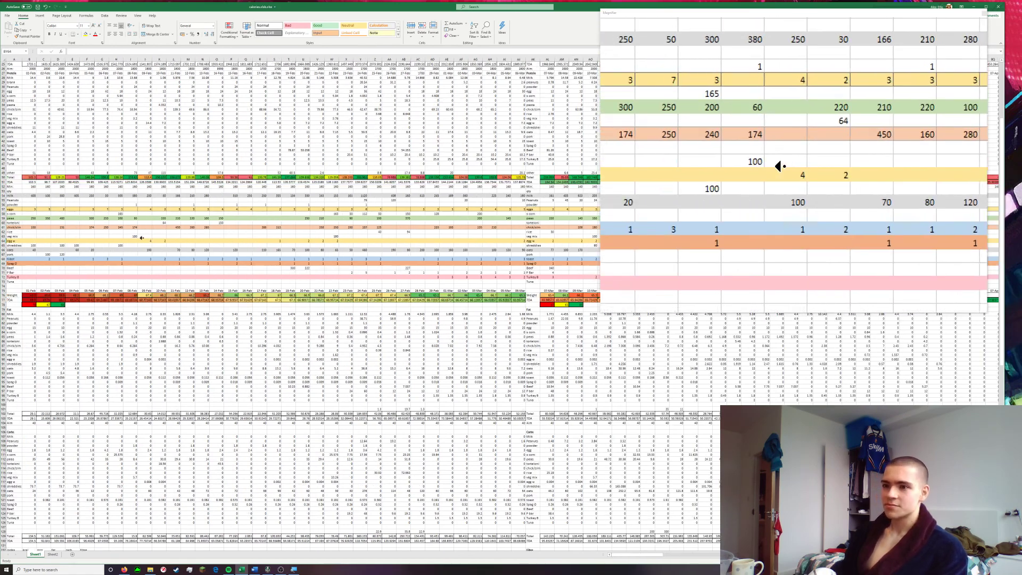
scroll(89, 228, "up", 12)
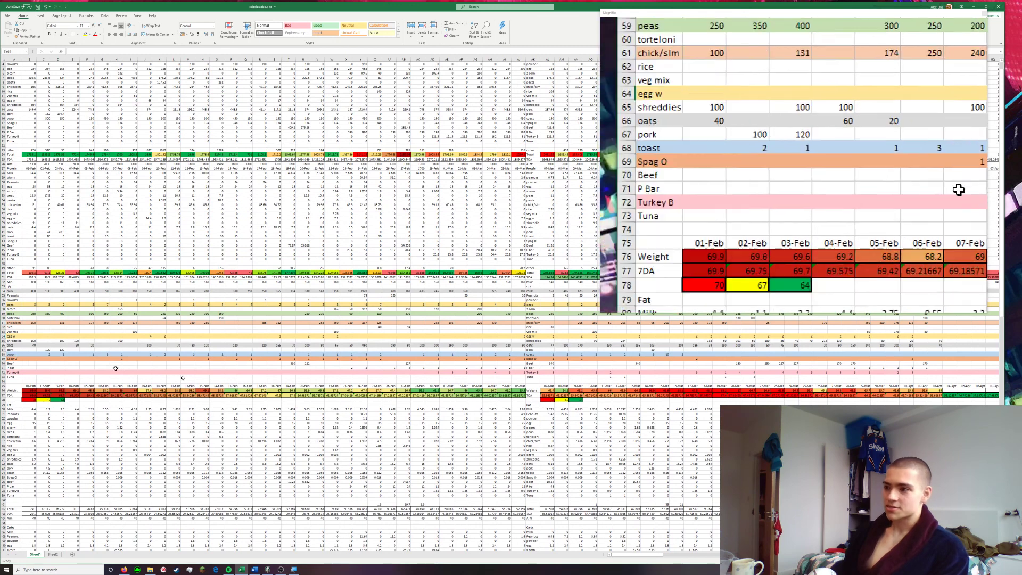
scroll(381, 365, "down", 3)
scroll(426, 365, "right", 5)
scroll(493, 365, "right", 7)
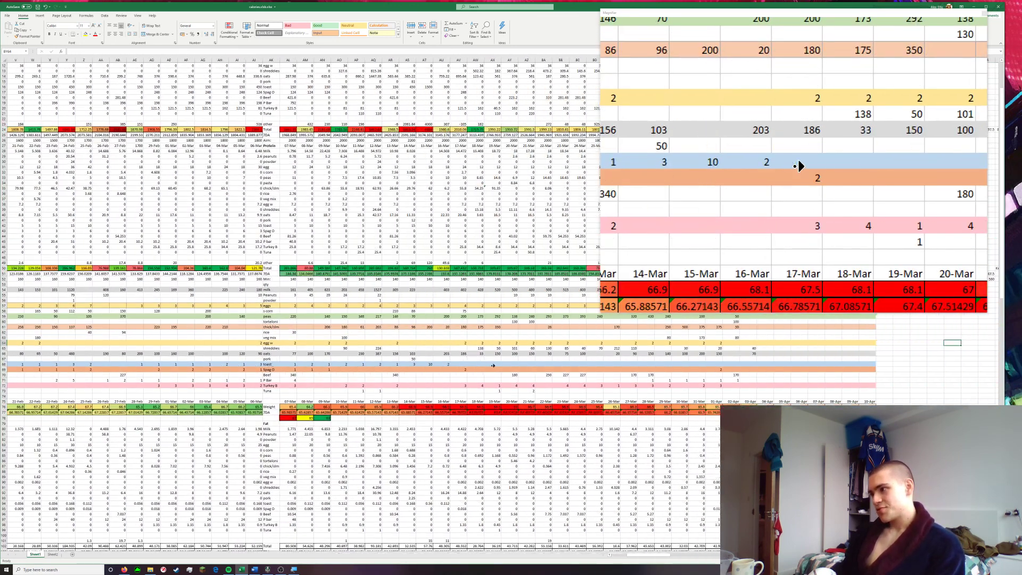
scroll(494, 366, "right", 2)
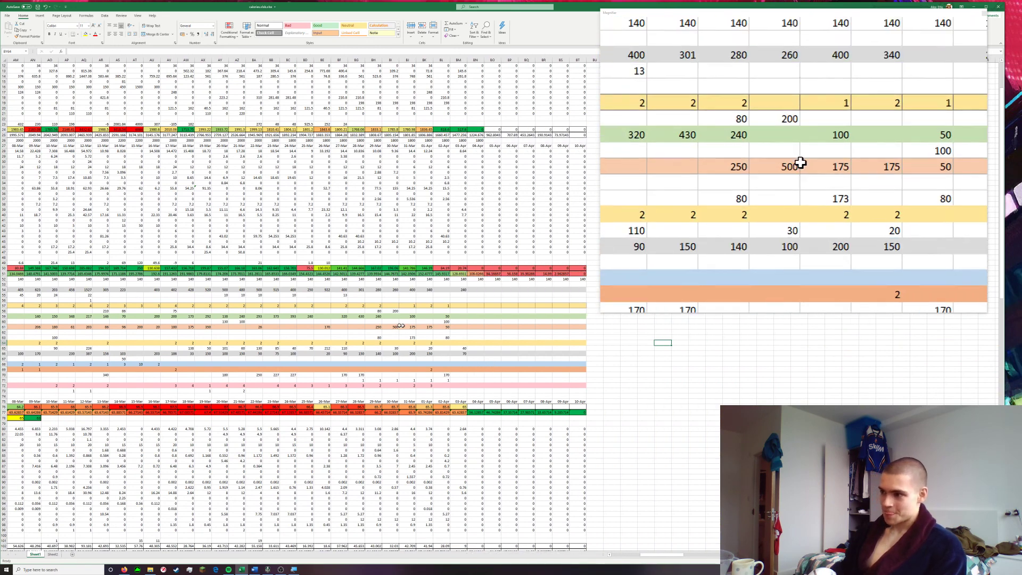
left_click(456, 342)
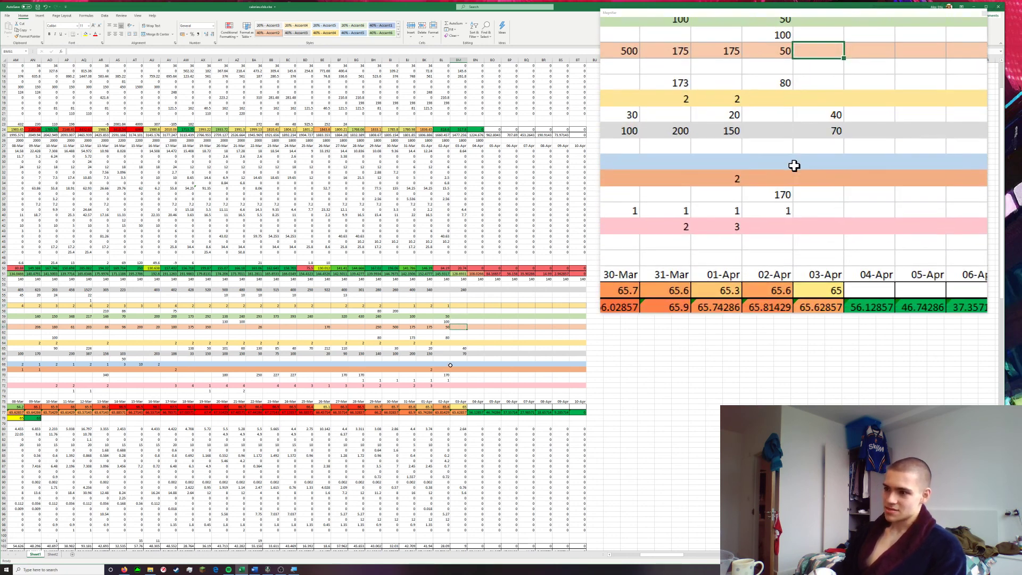
left_click(458, 385)
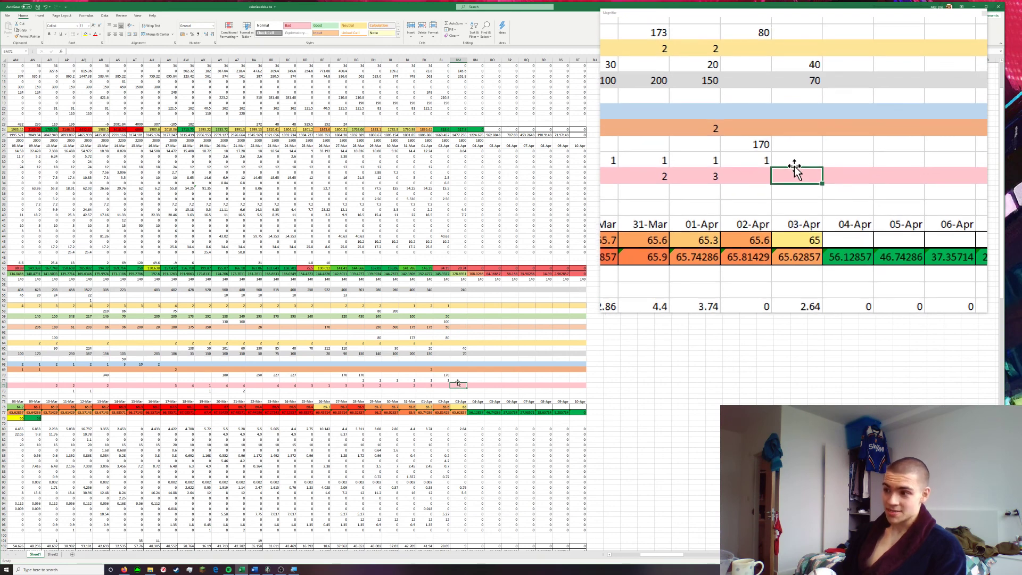
left_click(458, 380)
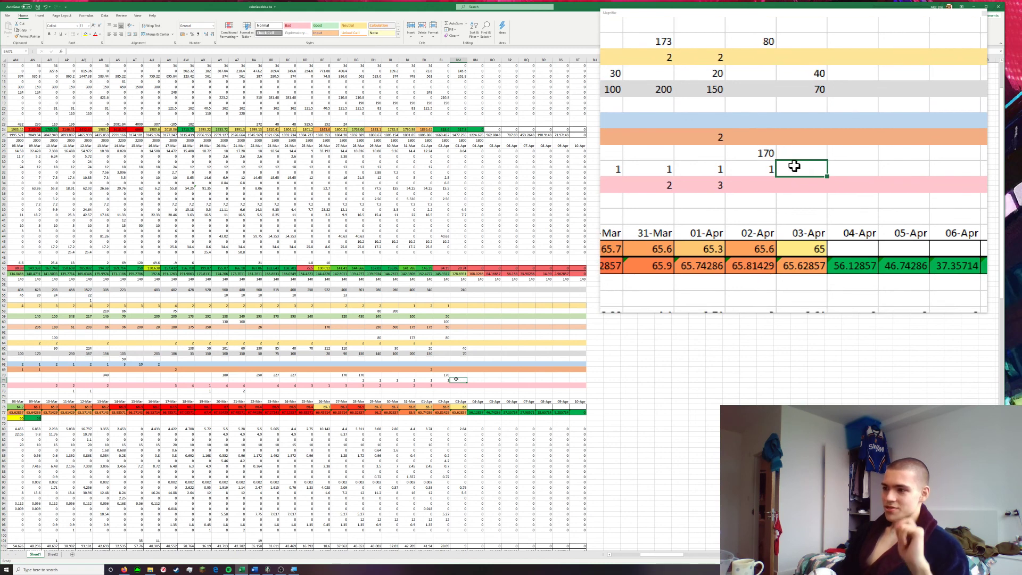
left_click(457, 375)
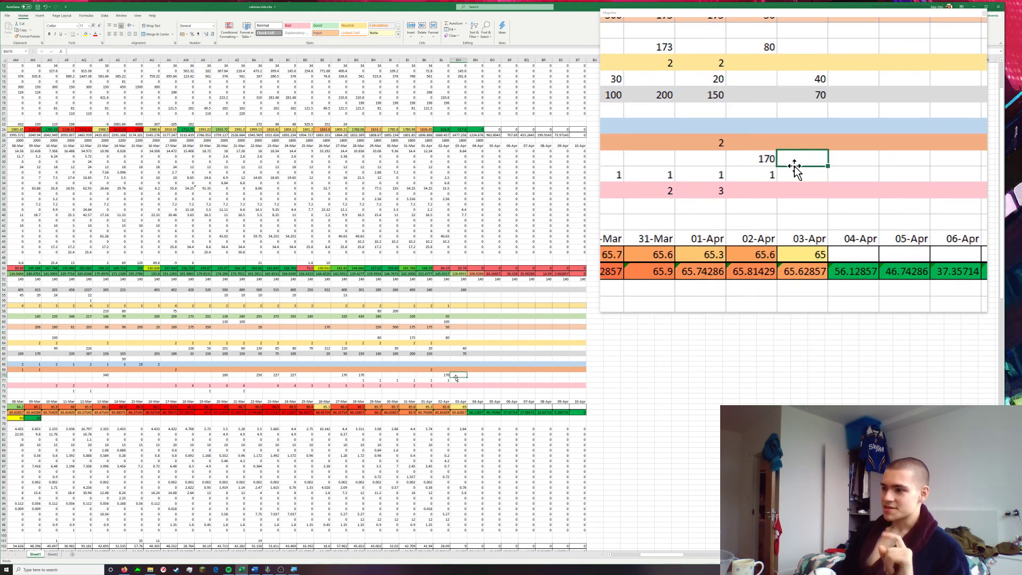
left_click(458, 359)
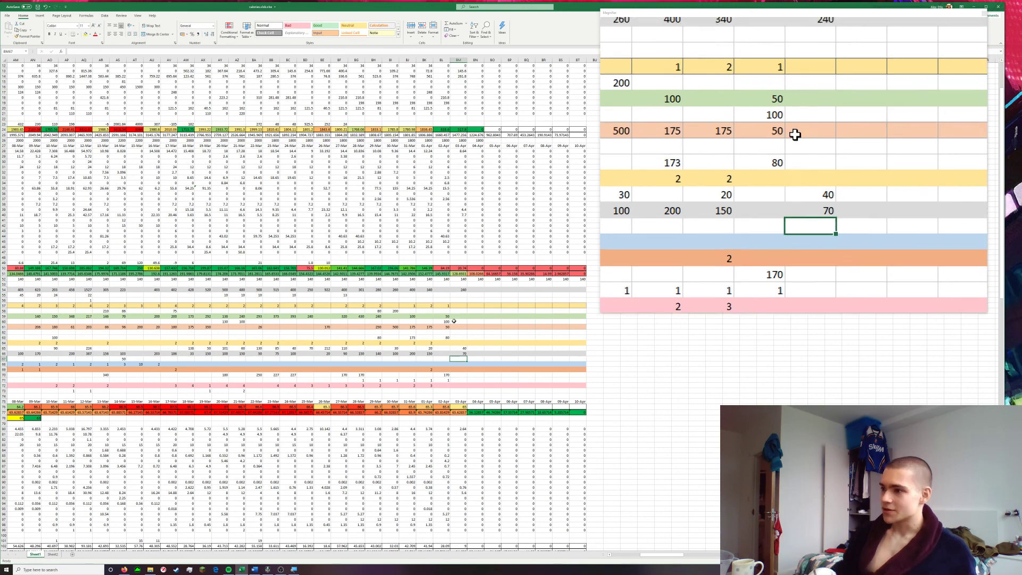
scroll(445, 398, "down", 4)
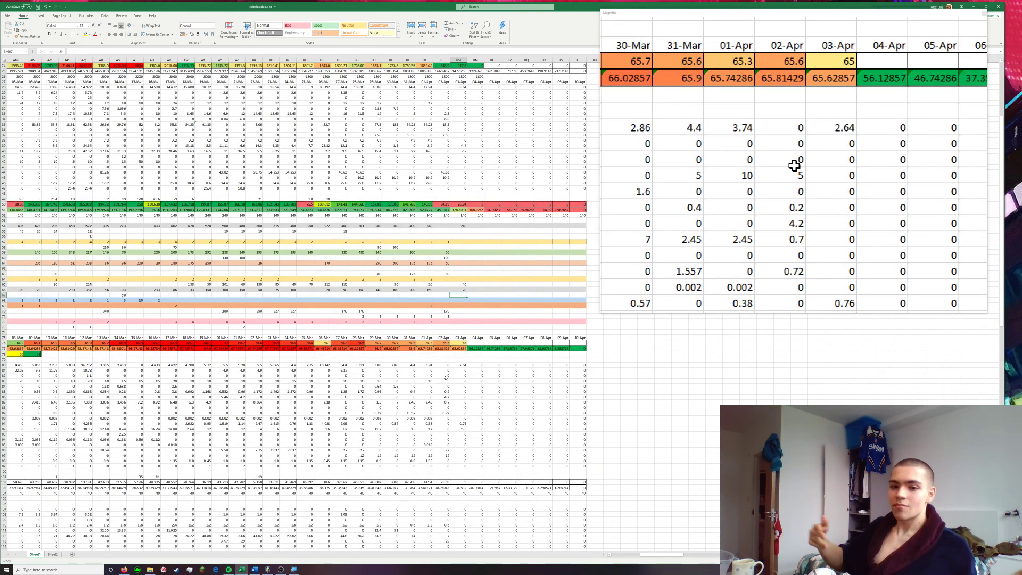
Reposition the Magnifier window and switch to Sheet2 to review its Kcal, Protein, Carbs, Fat and Fibre tables
left_click_drag(861, 11, 708, 183)
left_click_drag(795, 185, 953, 50)
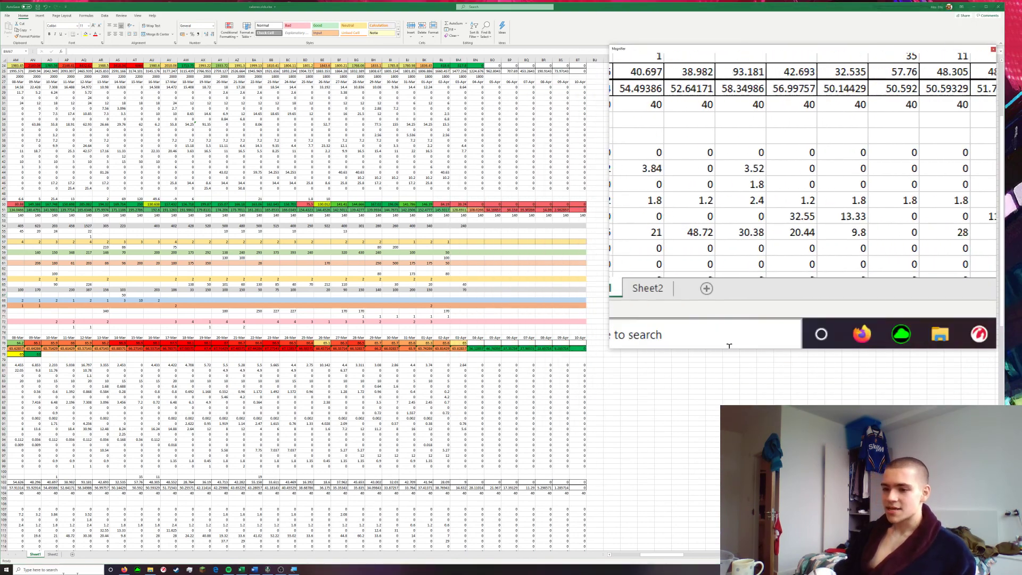
left_click(53, 555)
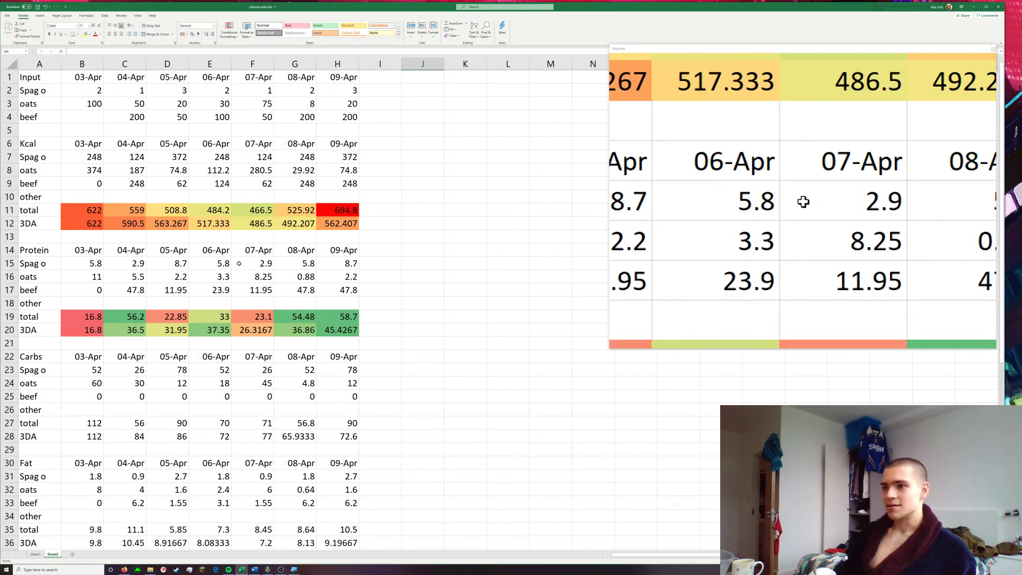
scroll(239, 264, "down", 3)
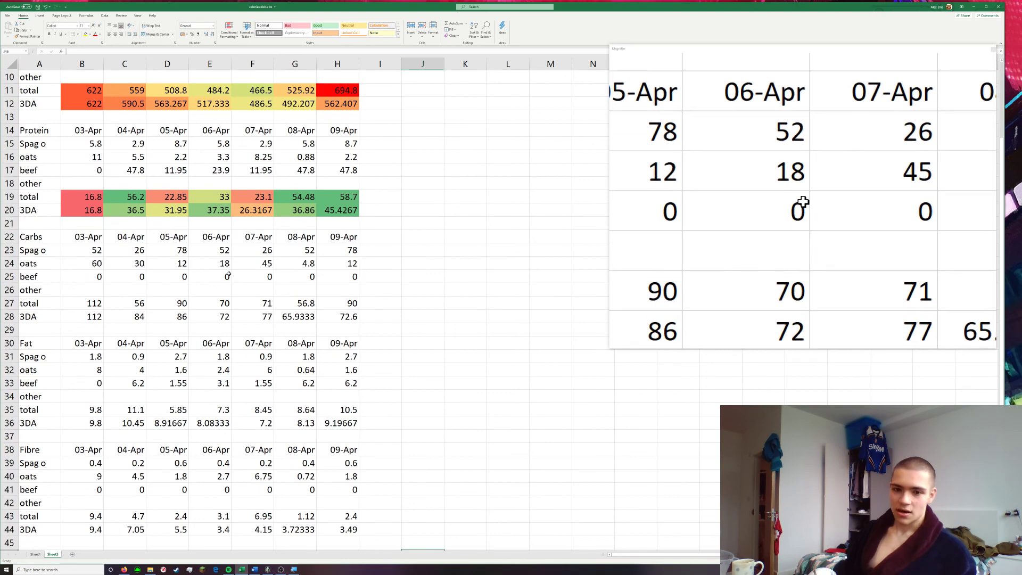